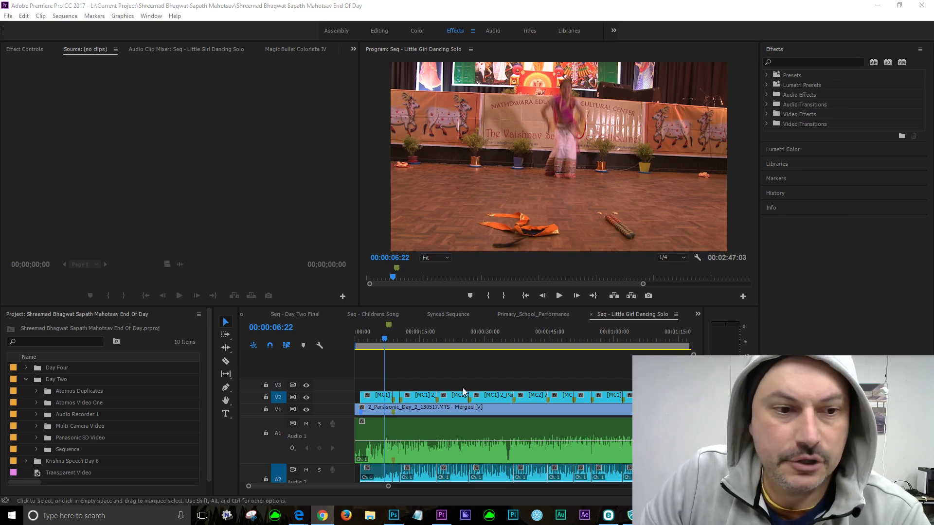
# Step: Scrub through the opening ten seconds of the Little Girl Dancing Solo sequence to compare the look of the two camera angles
pyautogui.moveTo(384, 339); pyautogui.dragTo(358, 339)
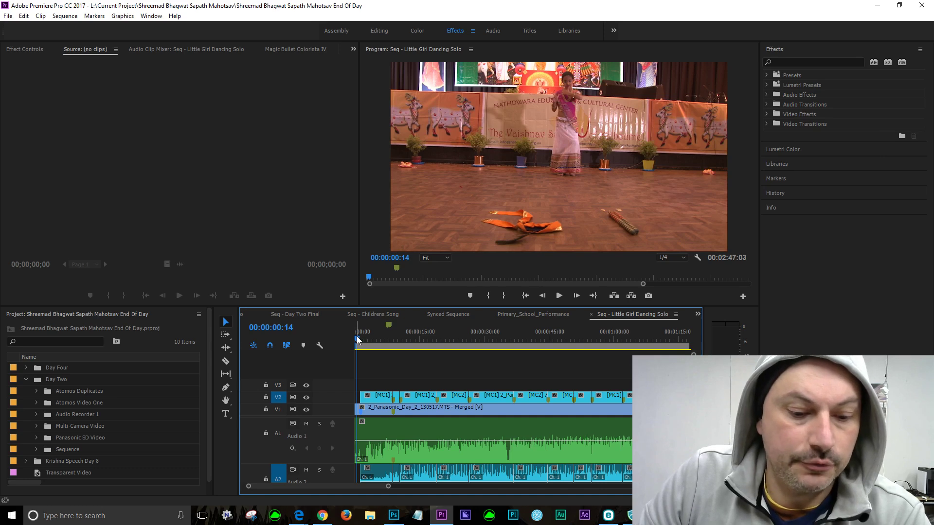
pyautogui.press('`')
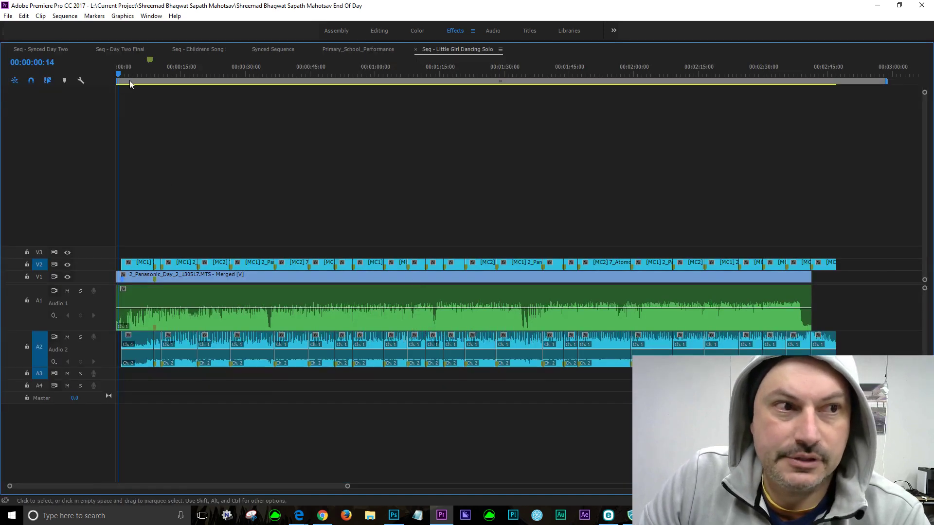
pyautogui.moveTo(127, 77); pyautogui.dragTo(119, 101)
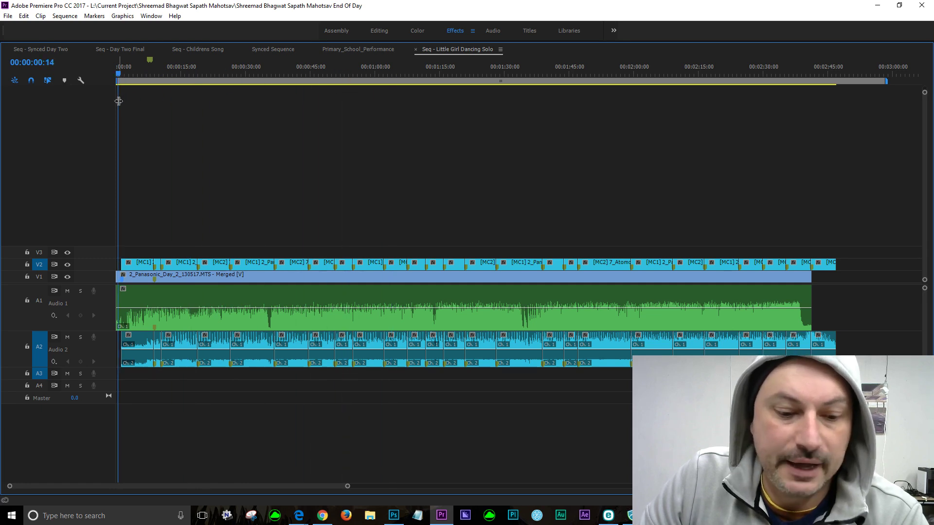
pyautogui.press('`')
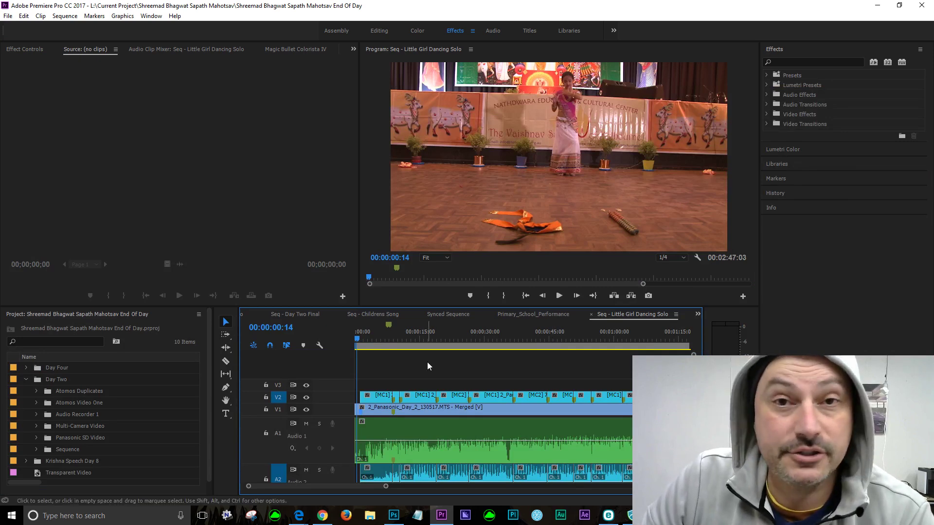
pyautogui.click(369, 339)
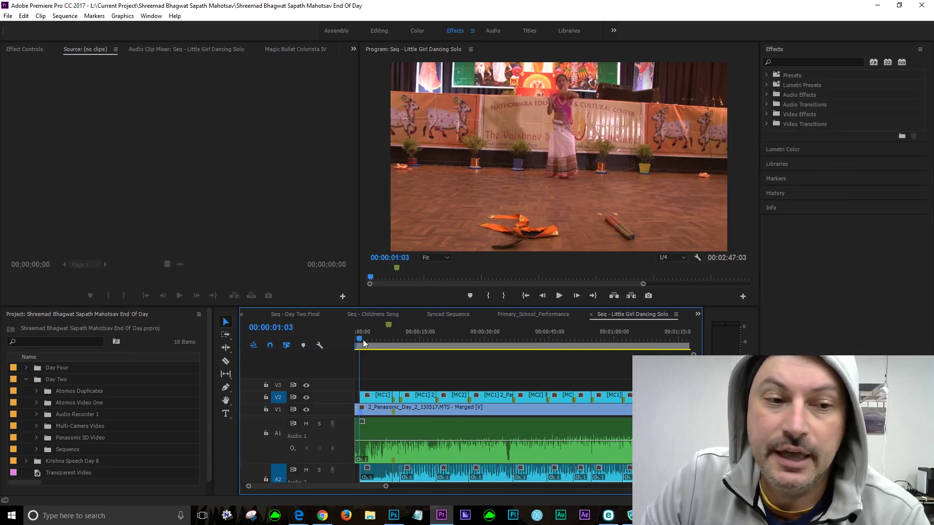
pyautogui.moveTo(369, 339); pyautogui.dragTo(398, 340)
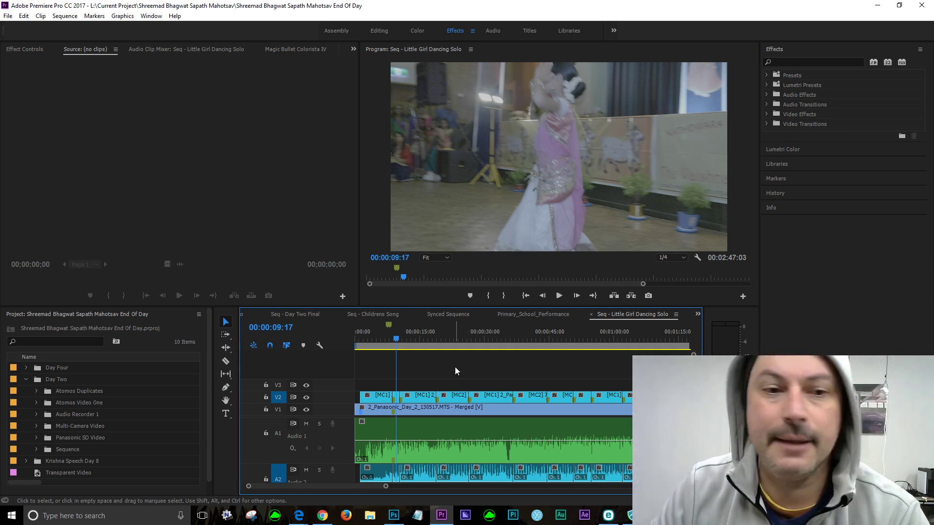
pyautogui.moveTo(398, 338); pyautogui.dragTo(382, 340)
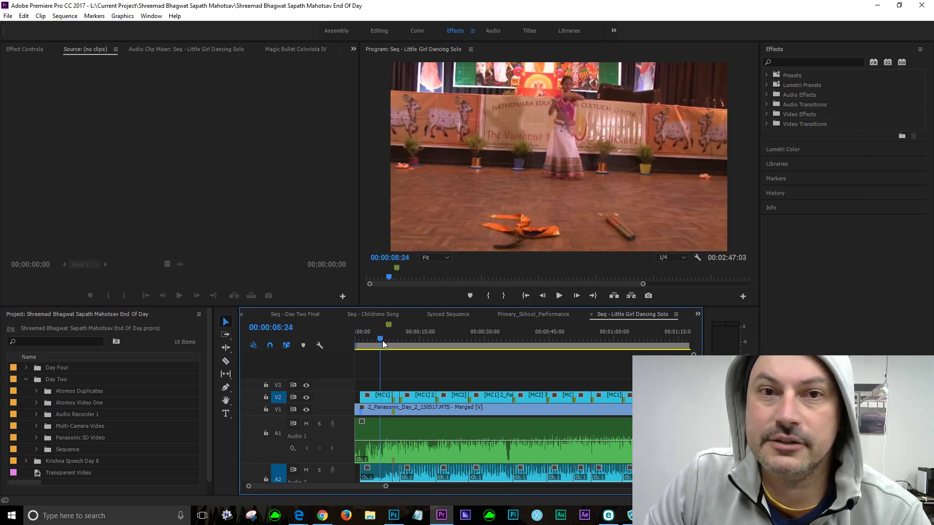
pyautogui.moveTo(383, 344); pyautogui.dragTo(399, 348)
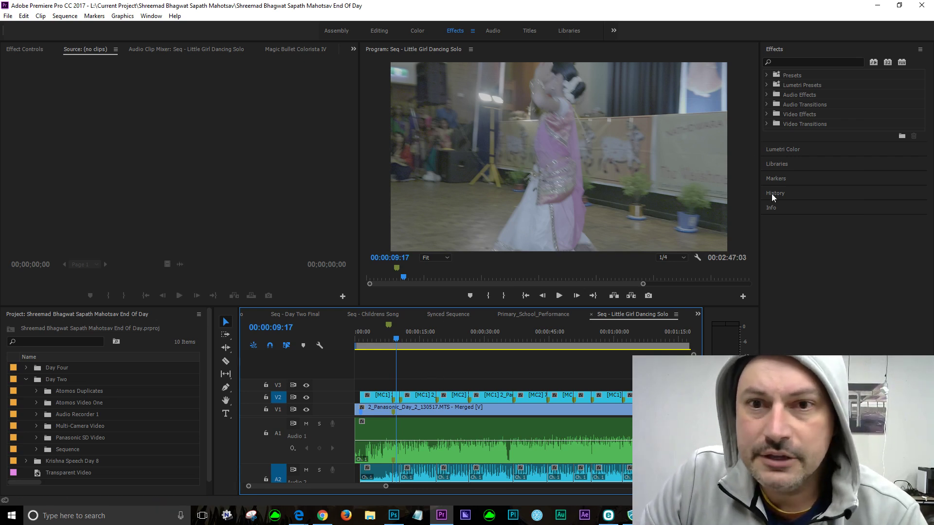
# Step: Expand the Video Effects category and its Magic Bullet group in the effects list
pyautogui.click(767, 115)
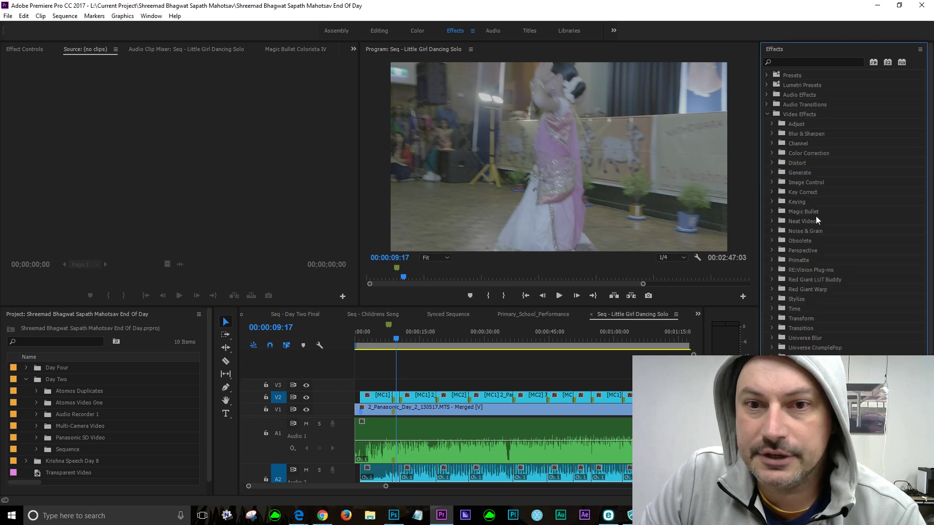
pyautogui.click(772, 211)
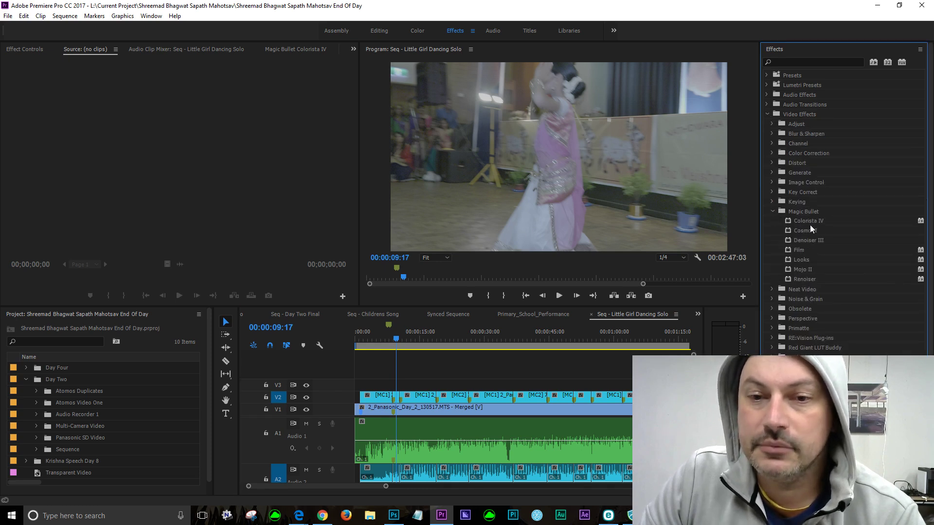
# Step: Switch to the Red Giant site in Microsoft Edge and open the Magic Bullet Colorista product page
pyautogui.moveTo(299, 518)
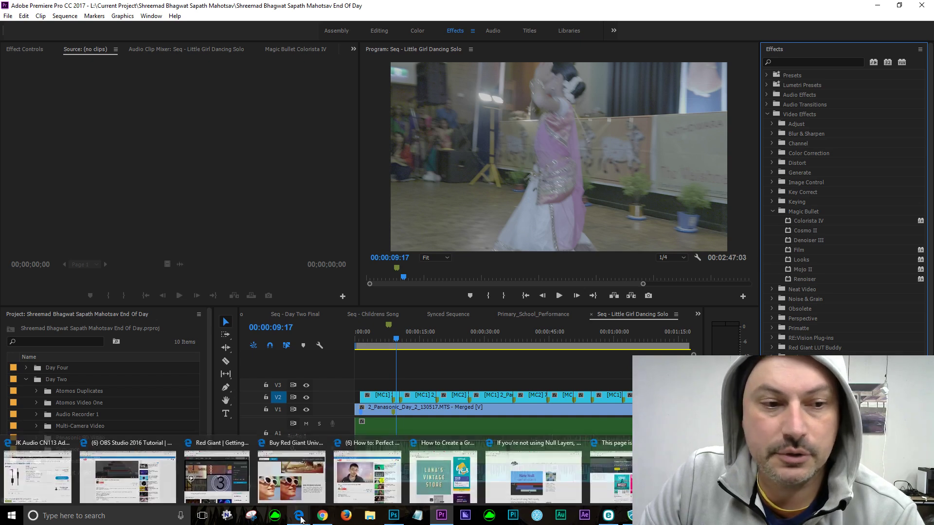
pyautogui.click(289, 446)
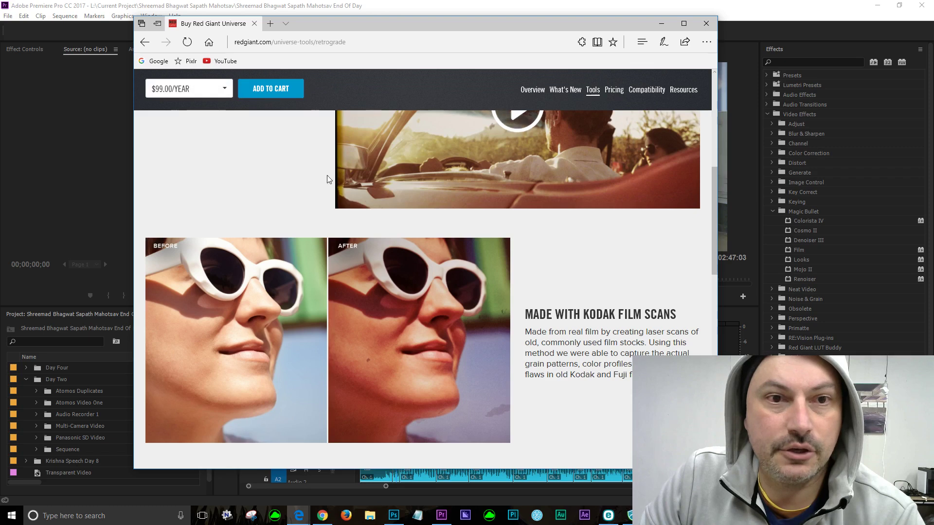
pyautogui.scroll(6, 328, 176)
pyautogui.moveTo(253, 91)
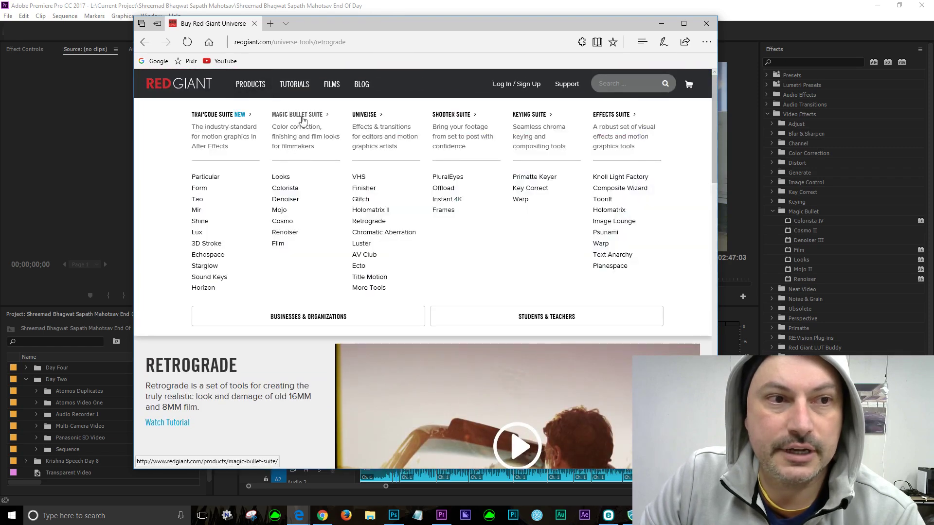
pyautogui.click(285, 191)
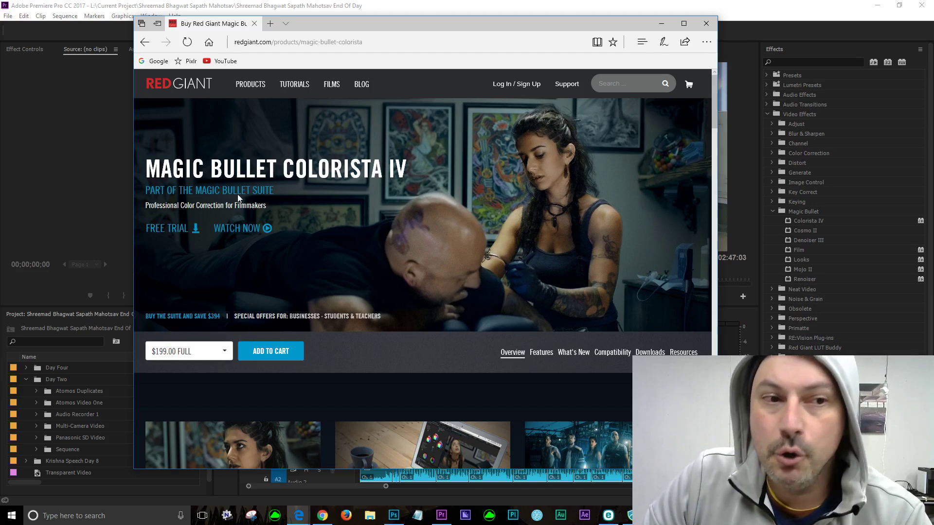
# Step: Review the Colorista IV price options and product overview, and return to Premiere Pro
pyautogui.click(224, 356)
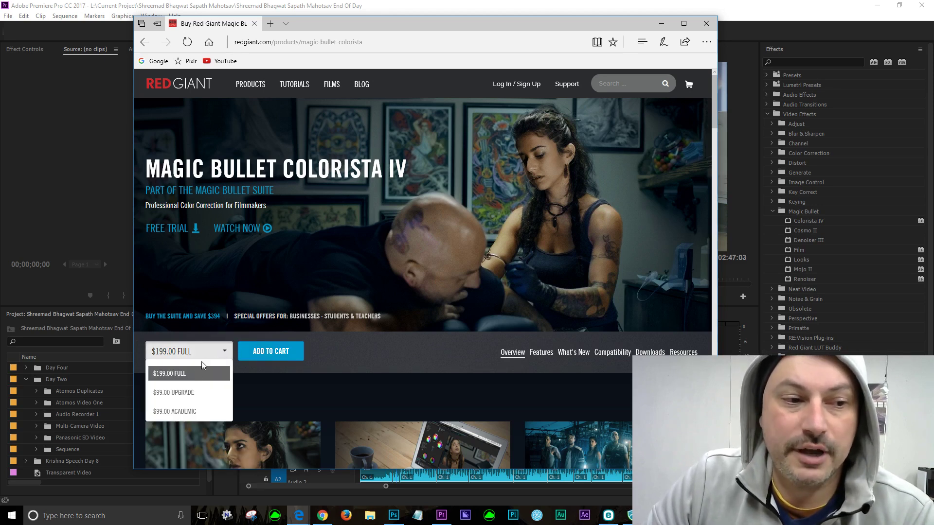
pyautogui.click(356, 360)
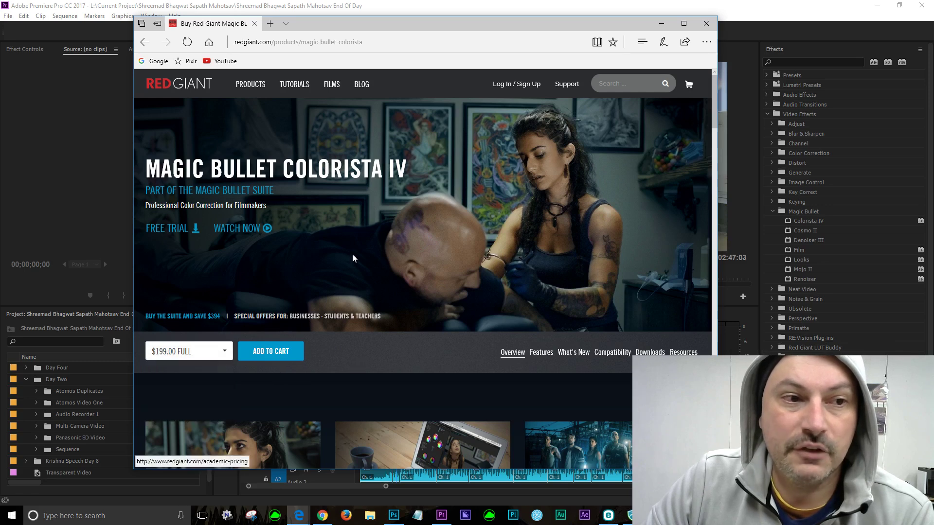
pyautogui.click(225, 359)
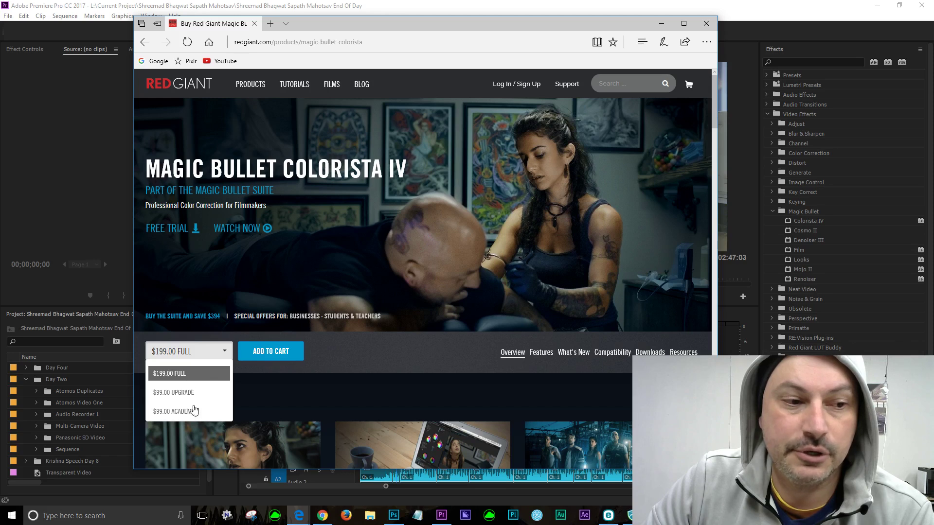
pyautogui.click(368, 361)
pyautogui.scroll(-3, 366, 248)
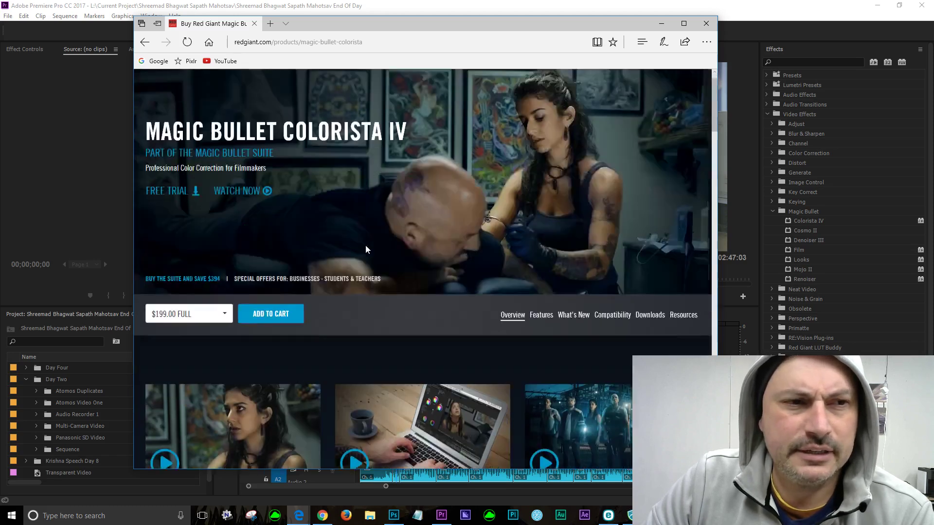
pyautogui.scroll(3, 366, 247)
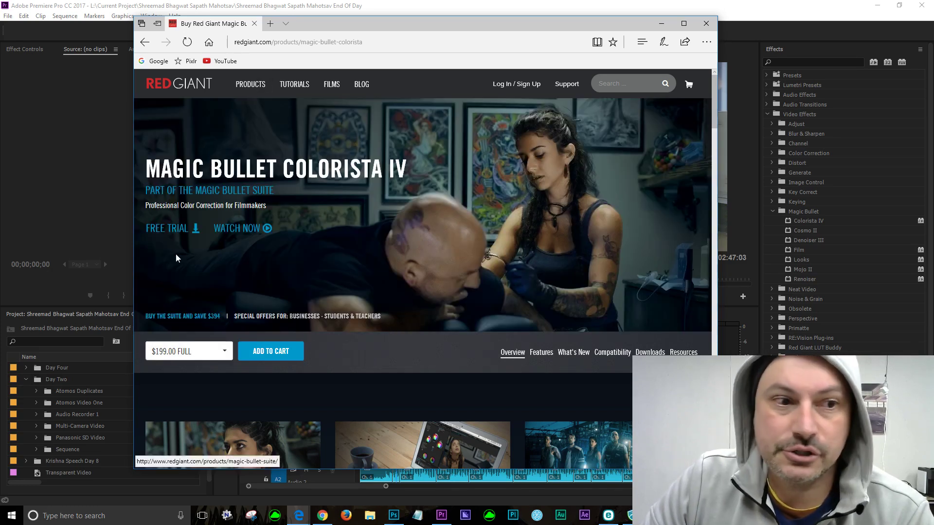
pyautogui.scroll(-5, 421, 290)
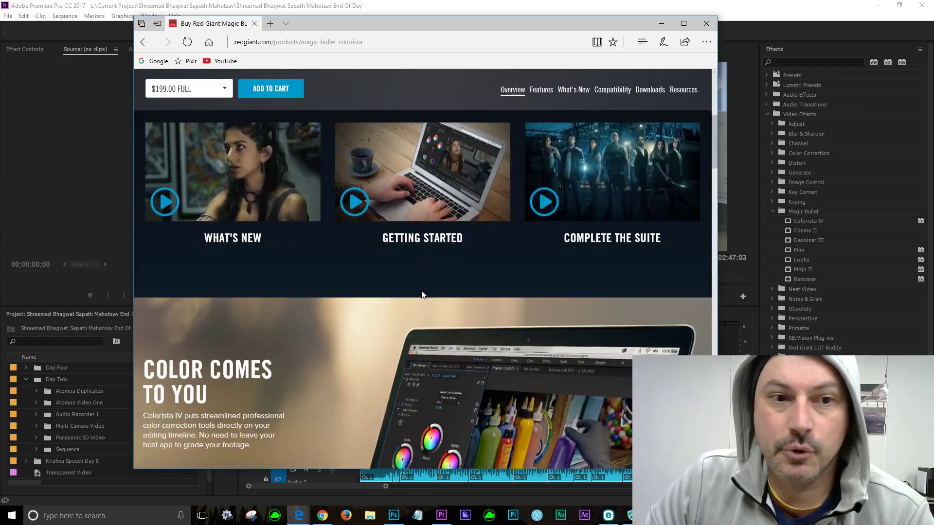
pyautogui.scroll(5, 421, 291)
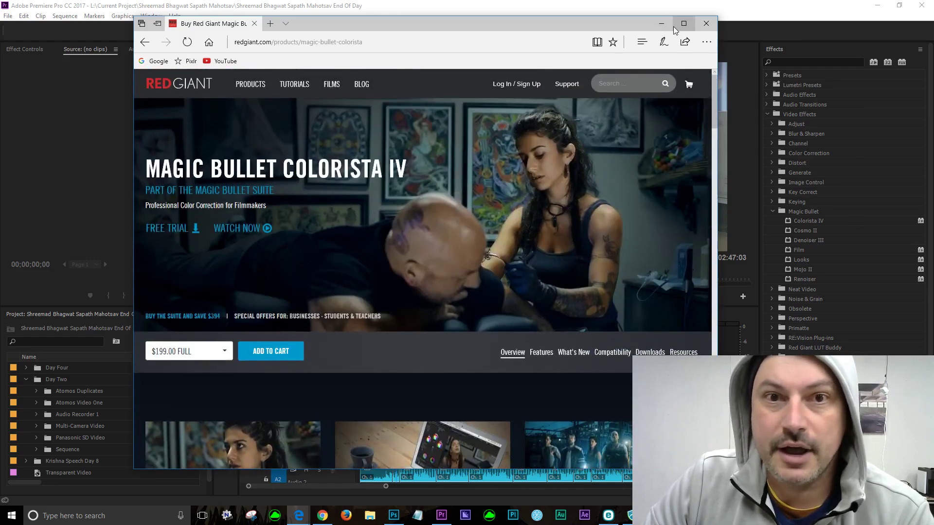
pyautogui.click(674, 27)
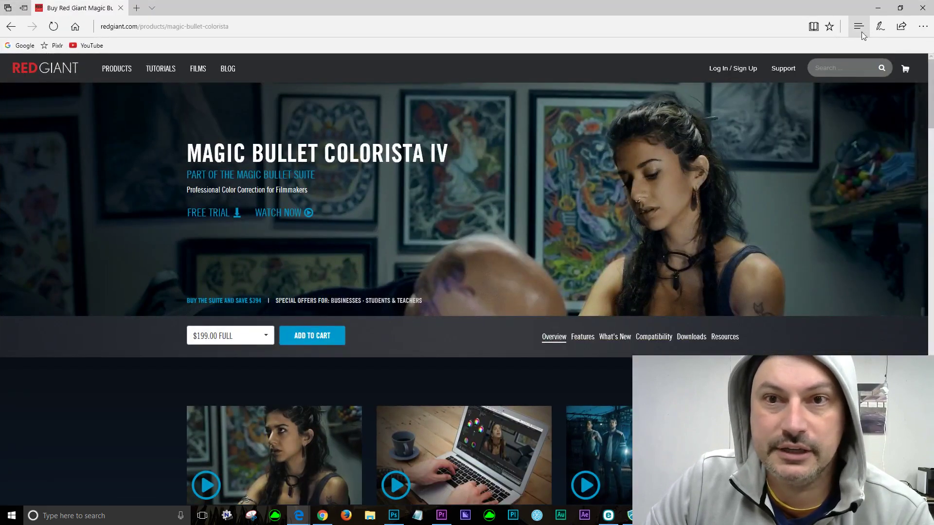
pyautogui.click(878, 8)
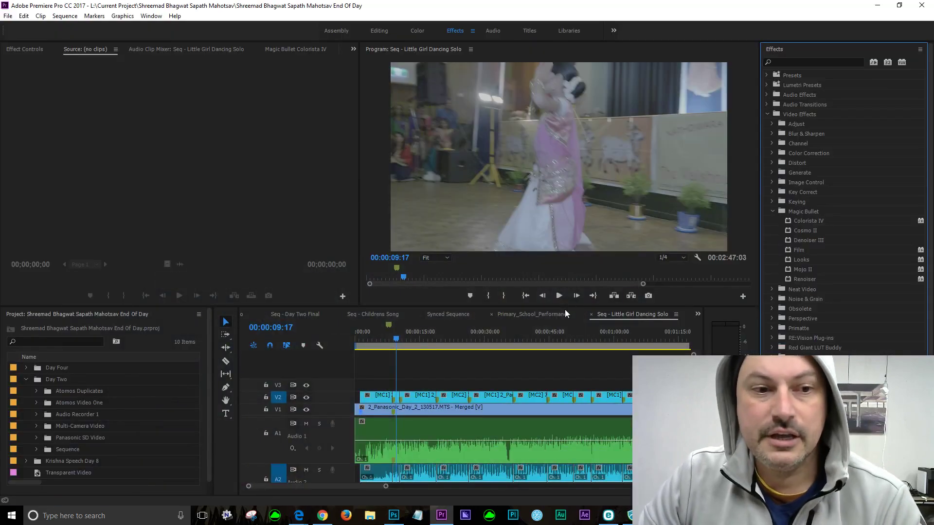
# Step: Duplicate the first [MC1] clip on V2 onto track V3, beyond the end of the sequence
pyautogui.click(375, 394)
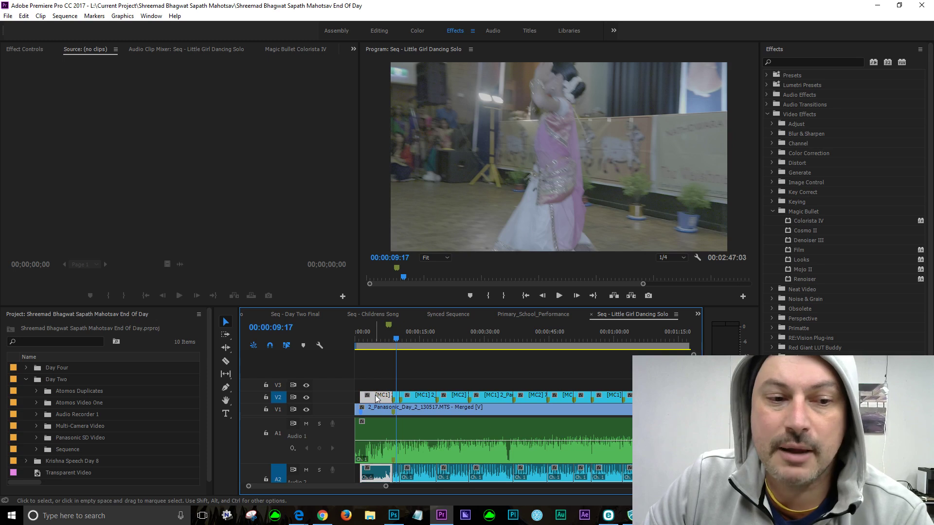
pyautogui.press('`')
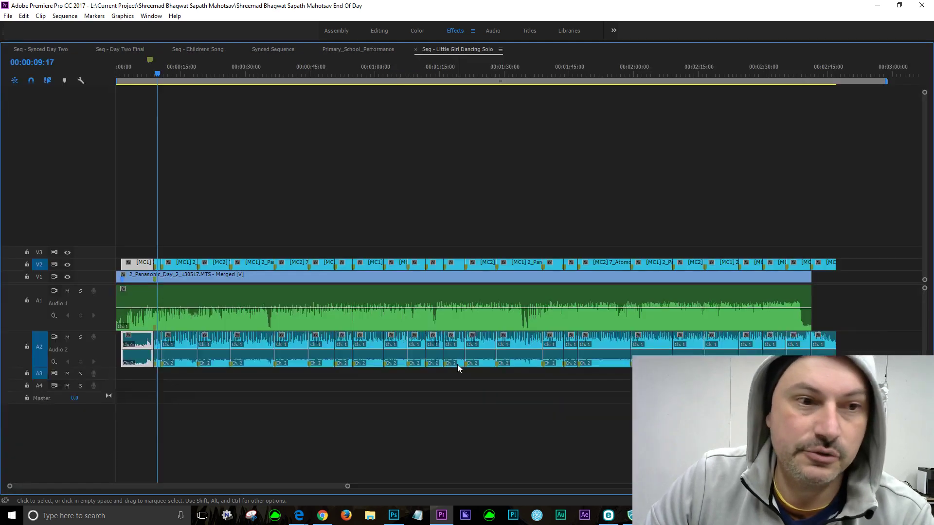
pyautogui.click(135, 210)
pyautogui.click(139, 266)
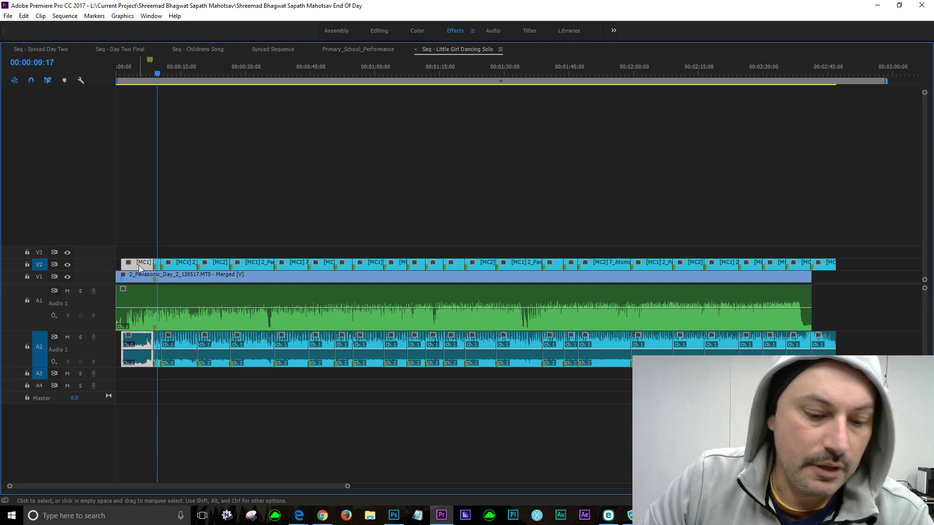
pyautogui.moveTo(136, 265); pyautogui.dragTo(900, 253)
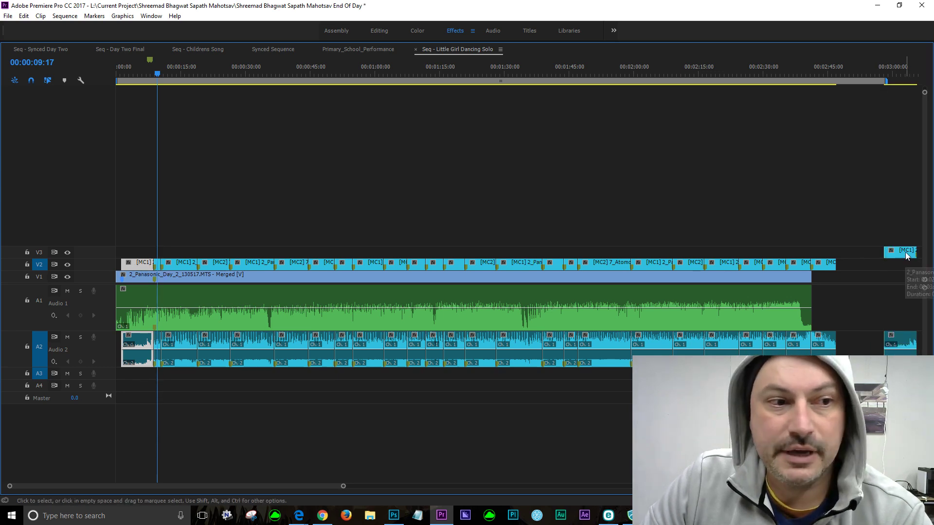
# Step: Unlink the duplicated clip on V3 and delete its audio, keeping only the video
pyautogui.rightClick(905, 253)
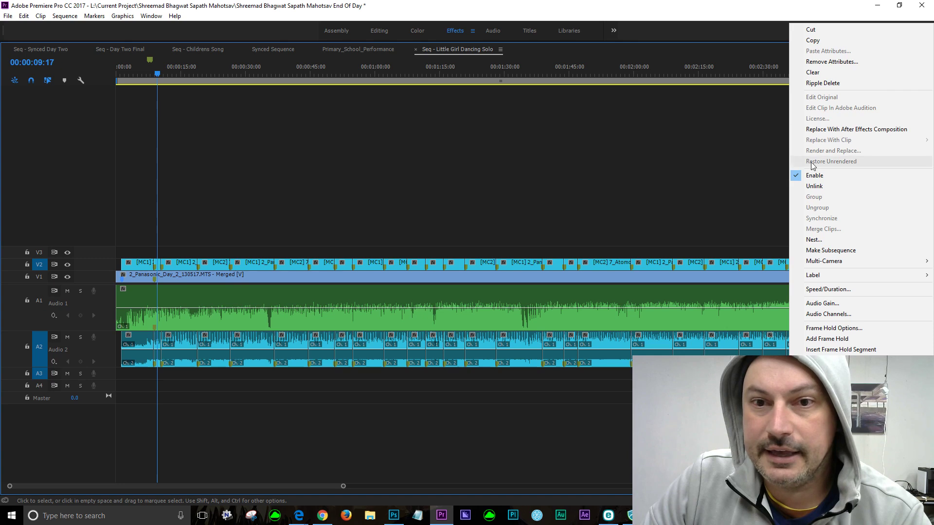
pyautogui.click(821, 186)
pyautogui.click(870, 318)
pyautogui.scroll(-3, 870, 317)
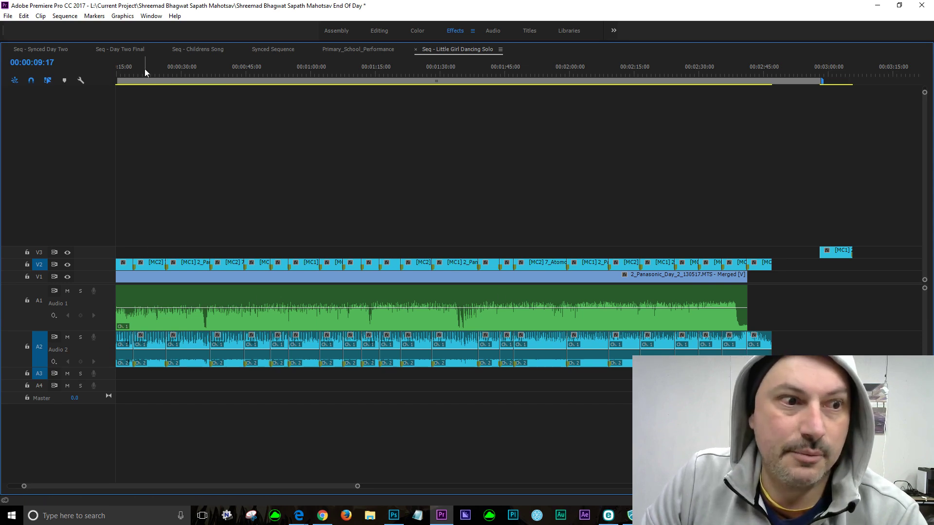
# Step: Scrub the early shots of the sequence and examine the wide stage shot at 00:00:17:04
pyautogui.press('`')
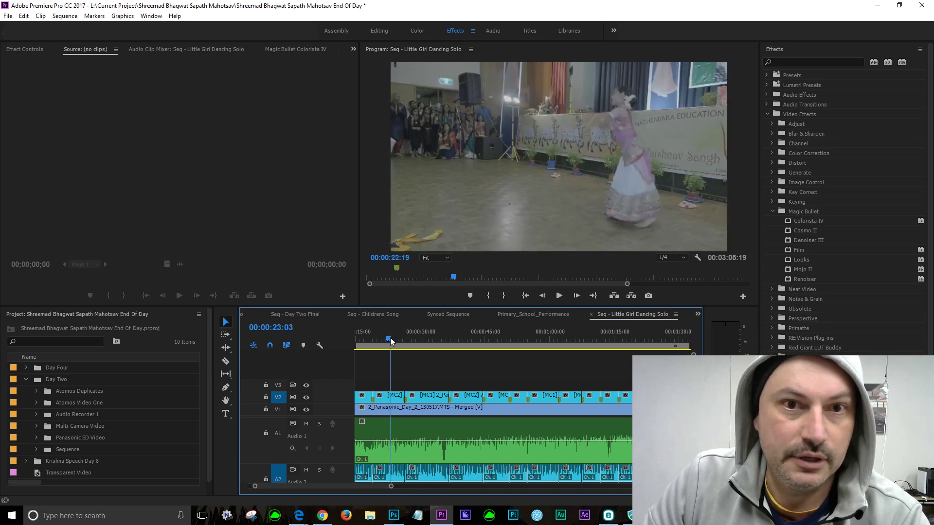
pyautogui.click(360, 338)
pyautogui.moveTo(363, 338); pyautogui.dragTo(367, 338)
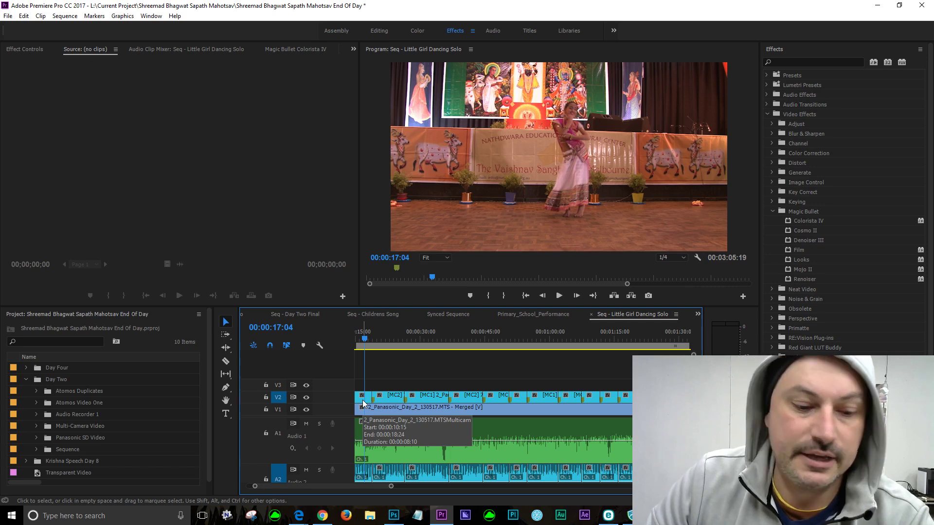
pyautogui.press('`')
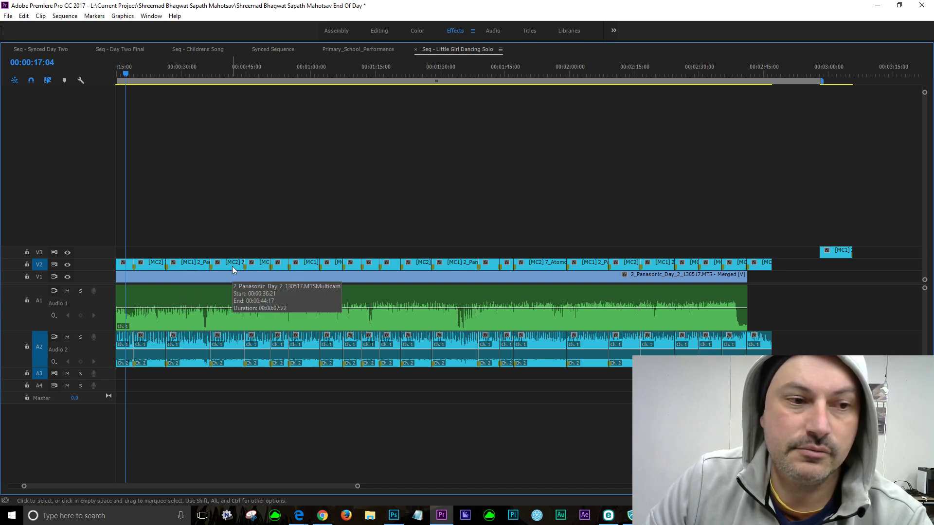
pyautogui.press('`')
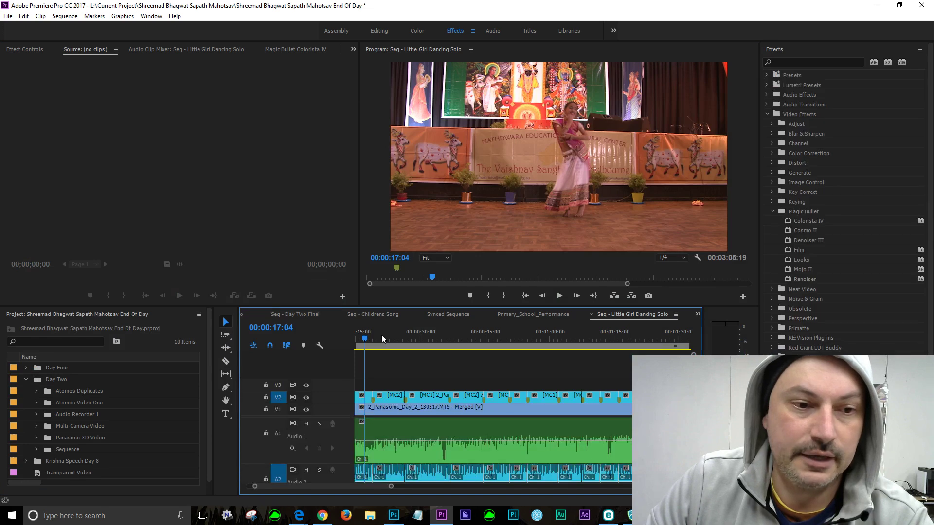
# Step: Duplicate the [MC2] clip at 00:00:22:22 on V2 to directly beneath the [MC1] copy, beyond the end of the sequence
pyautogui.click(384, 334)
pyautogui.moveTo(383, 336)
pyautogui.mouseDown()
pyautogui.moveTo(363, 338)
pyautogui.moveTo(477, 333)
pyautogui.moveTo(389, 333)
pyautogui.mouseUp()
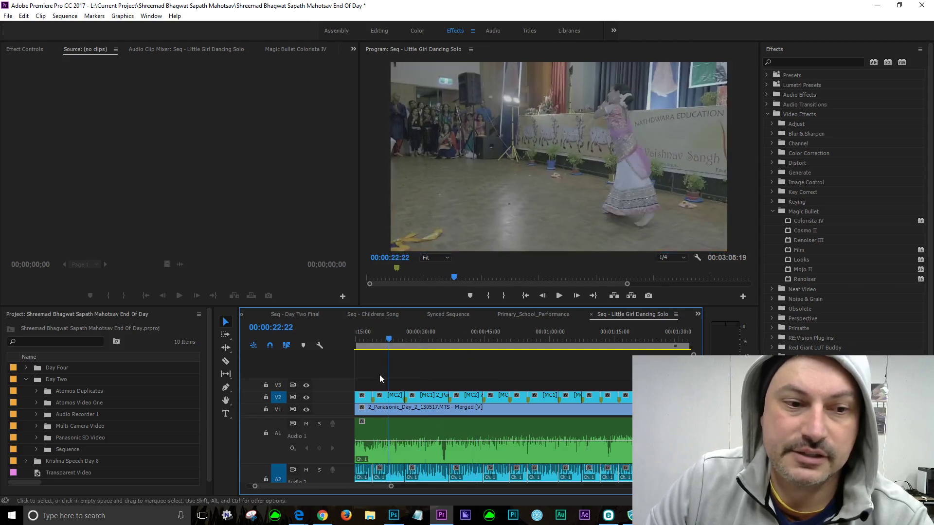
pyautogui.click(390, 398)
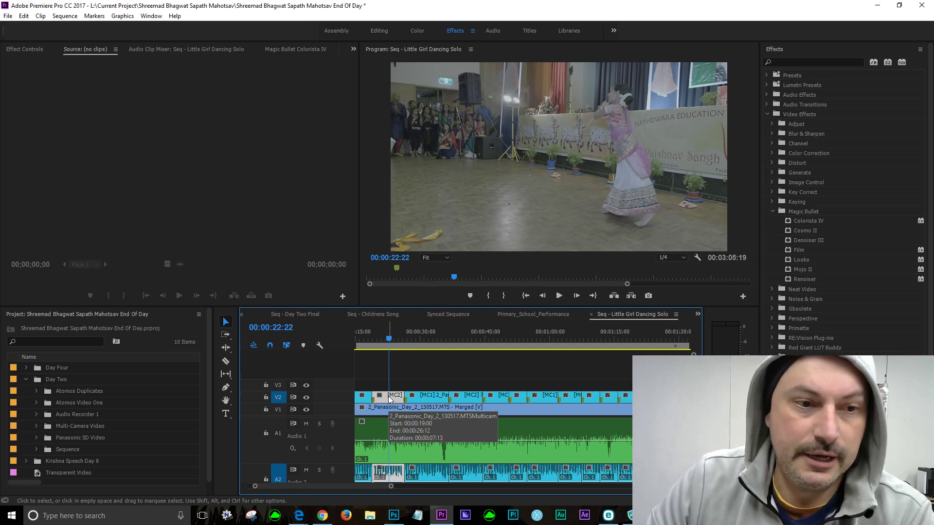
pyautogui.press('`')
pyautogui.click(161, 284)
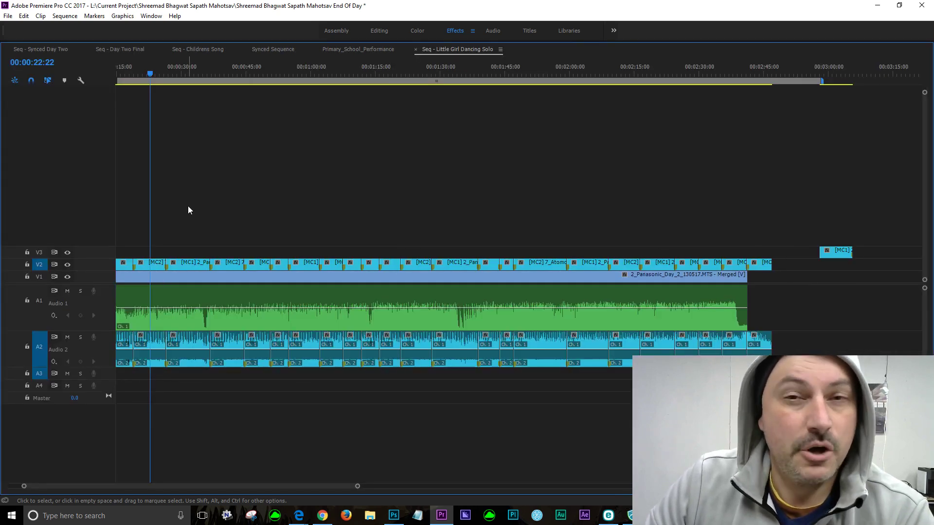
pyautogui.click(150, 267)
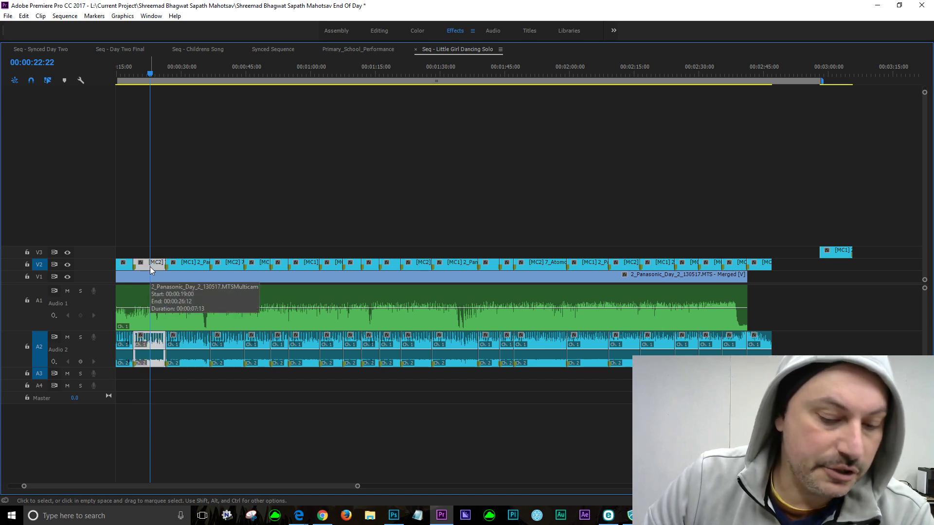
pyautogui.moveTo(150, 266); pyautogui.dragTo(839, 269)
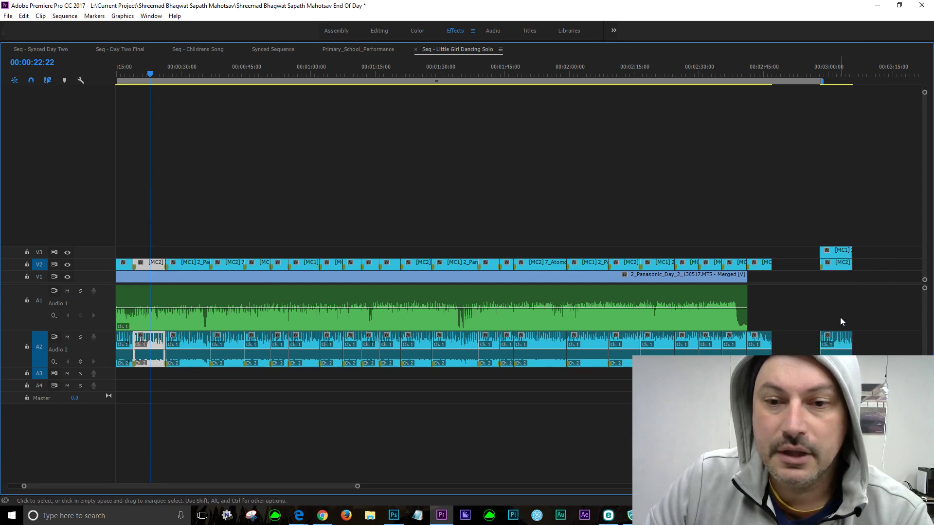
# Step: Unlink the duplicated [MC2] clip on V2 and delete its audio, keeping only the video
pyautogui.rightClick(833, 267)
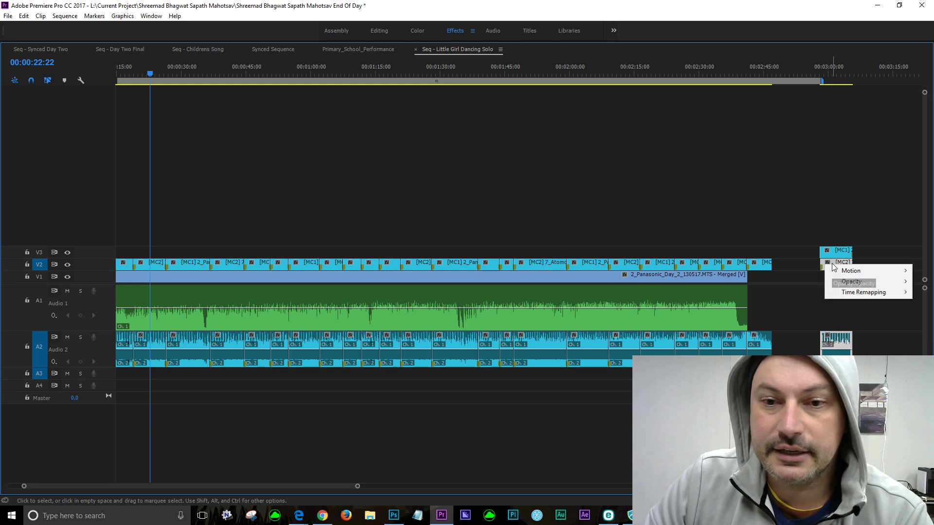
pyautogui.click(851, 282)
pyautogui.click(837, 270)
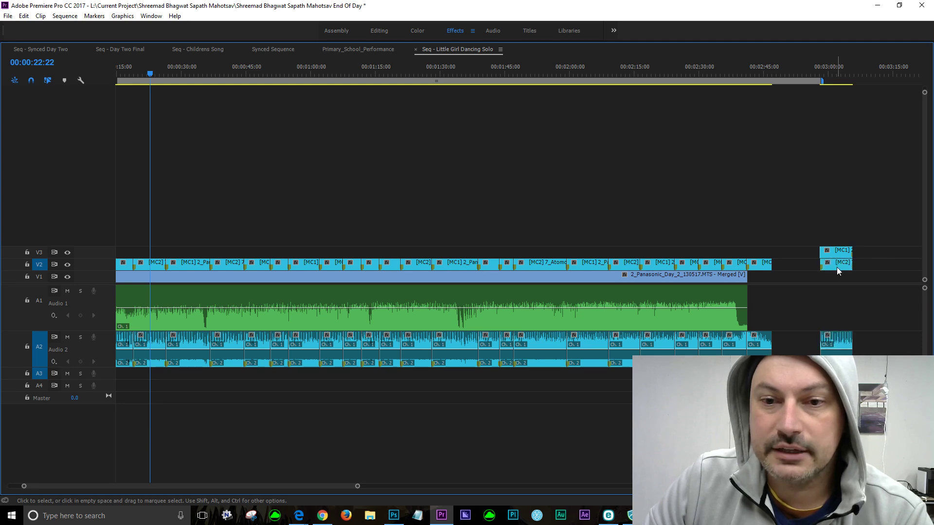
pyautogui.rightClick(838, 271)
pyautogui.click(830, 187)
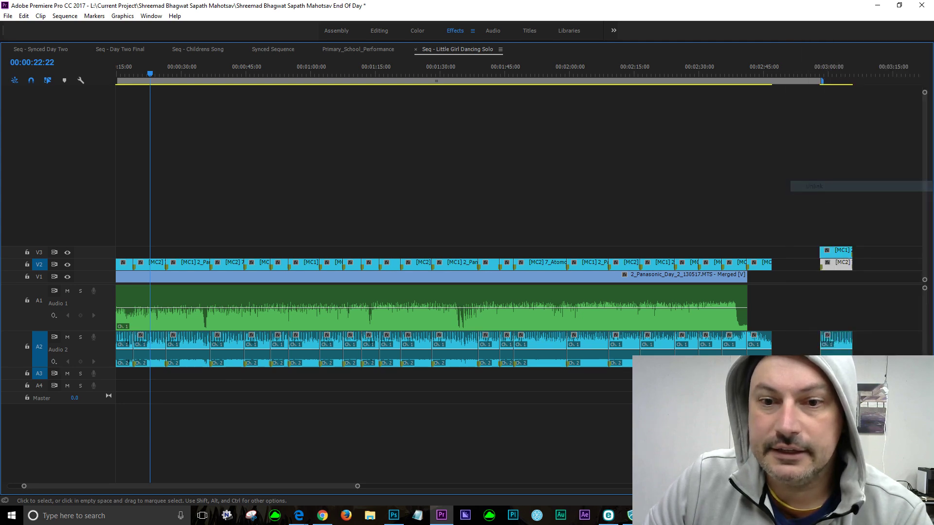
pyautogui.click(835, 340)
pyautogui.press('Delete')
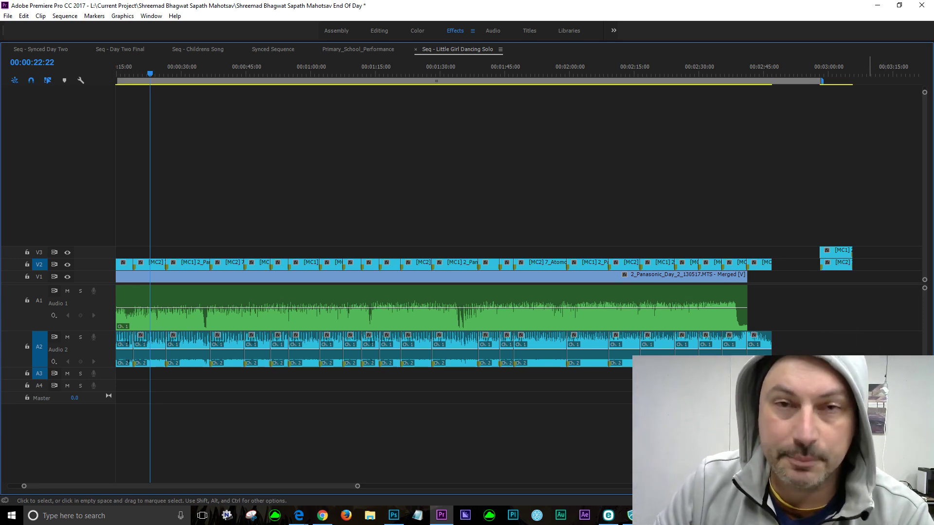
pyautogui.click(155, 264)
pyautogui.moveTo(155, 265); pyautogui.dragTo(883, 252)
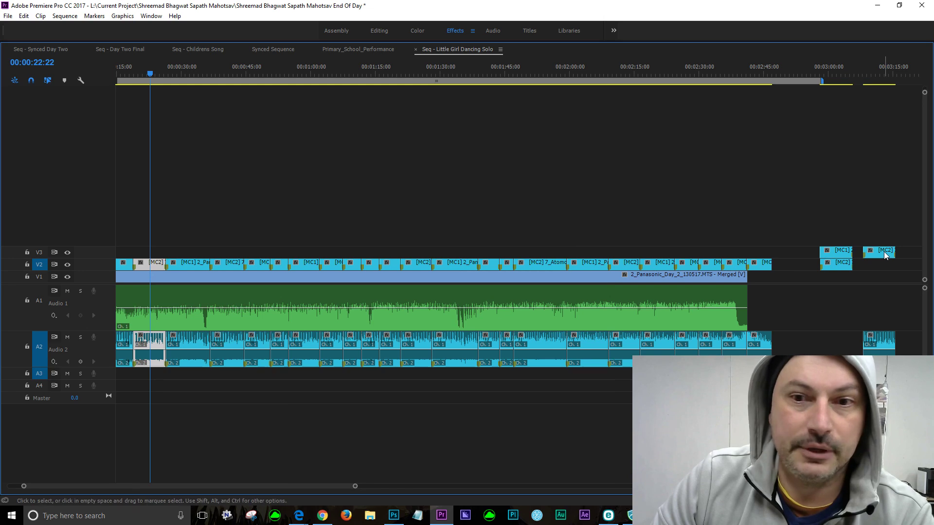
pyautogui.hotkey('ctrl', 'z')
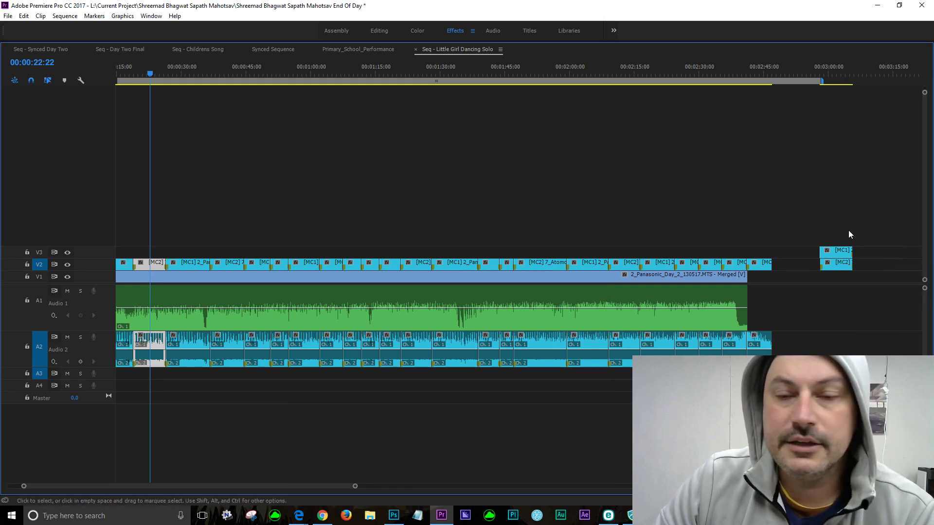
# Step: Scrub the two stacked clip copies to 00:03:01:23 and hide V3's output to view the Atomos shot beneath
pyautogui.click(840, 64)
pyautogui.press('`')
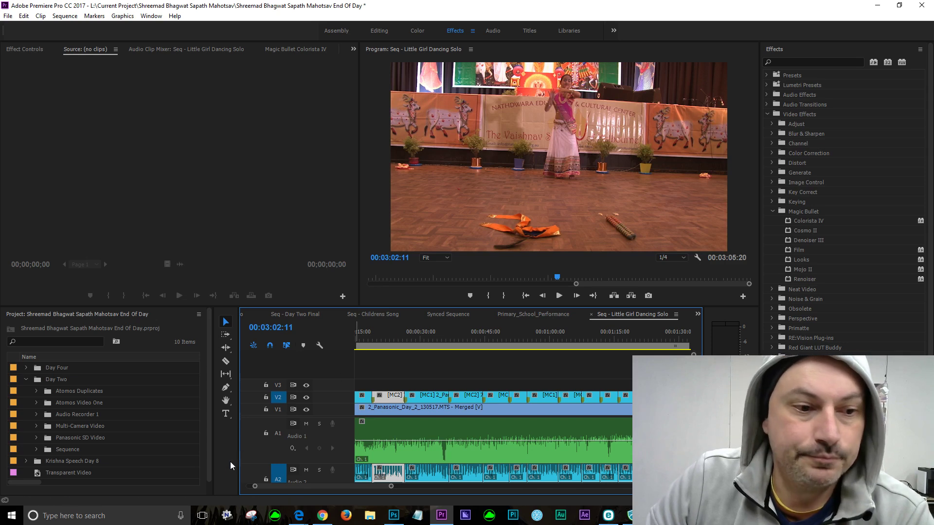
pyautogui.moveTo(299, 485); pyautogui.dragTo(361, 485)
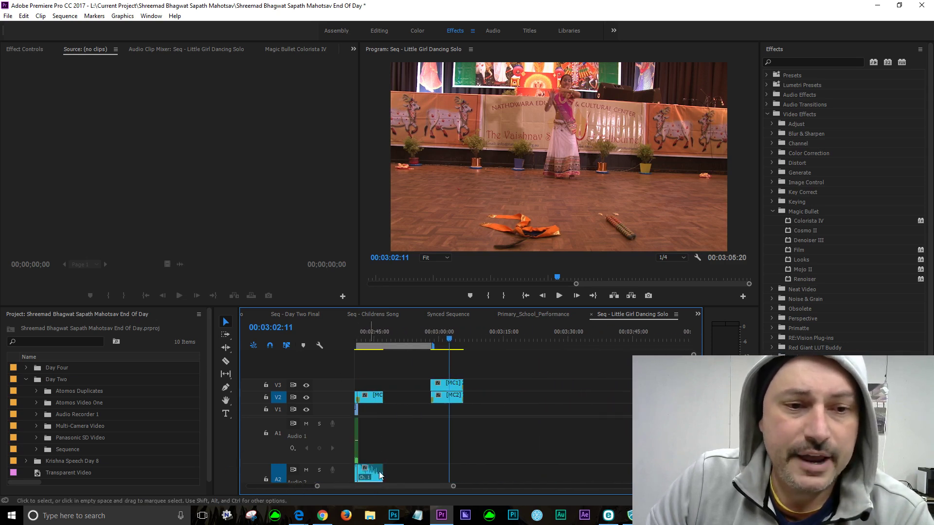
pyautogui.press('=')
pyautogui.press('=')
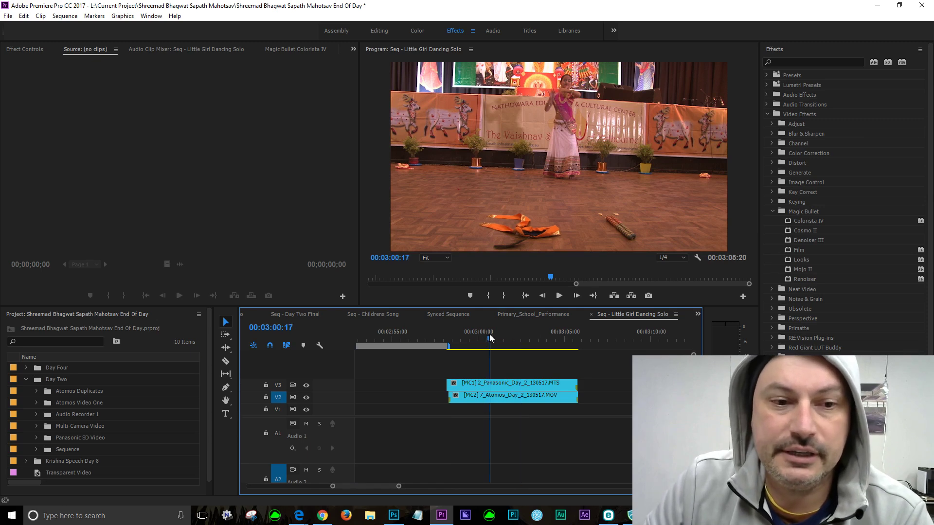
pyautogui.click(490, 340)
pyautogui.moveTo(489, 340); pyautogui.dragTo(524, 340)
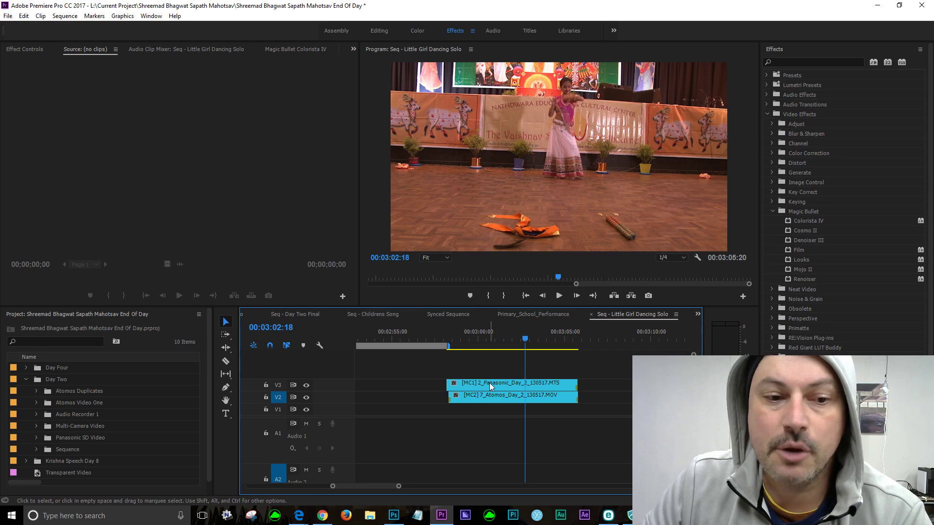
pyautogui.click(306, 386)
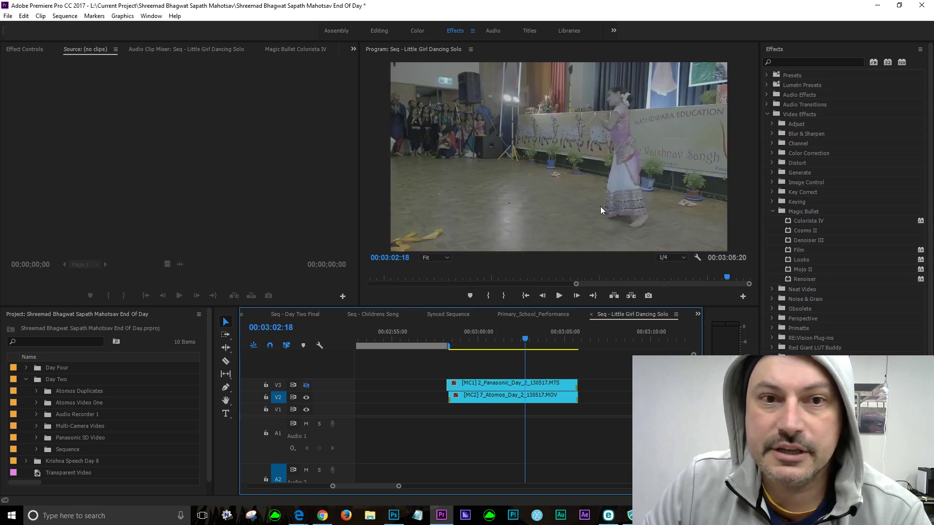
pyautogui.moveTo(518, 337)
pyautogui.mouseDown()
pyautogui.moveTo(501, 341)
pyautogui.moveTo(524, 342)
pyautogui.moveTo(511, 341)
pyautogui.mouseUp()
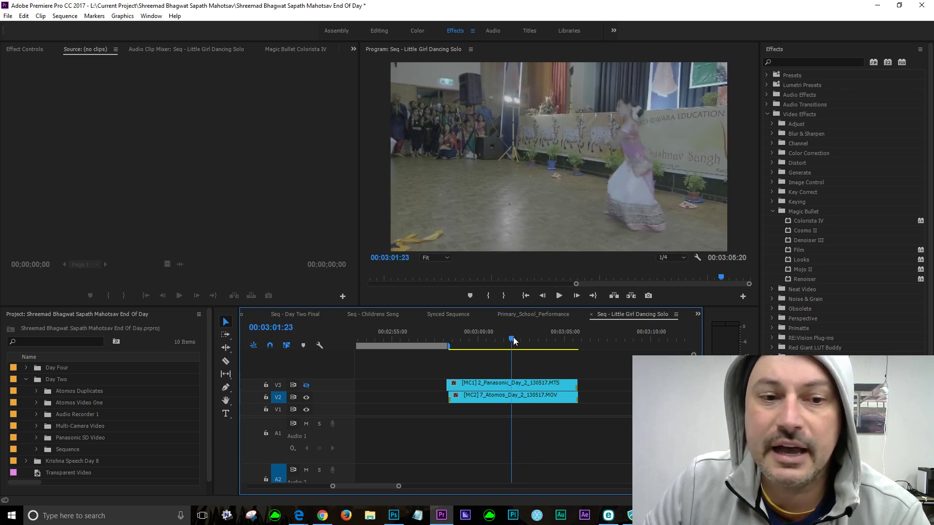
# Step: Arrange the copies side by side by setting horizontal position to 190 for the Panasonic clip on V3 and 1206 for the Atomos clip on V2
pyautogui.click(496, 394)
pyautogui.click(28, 49)
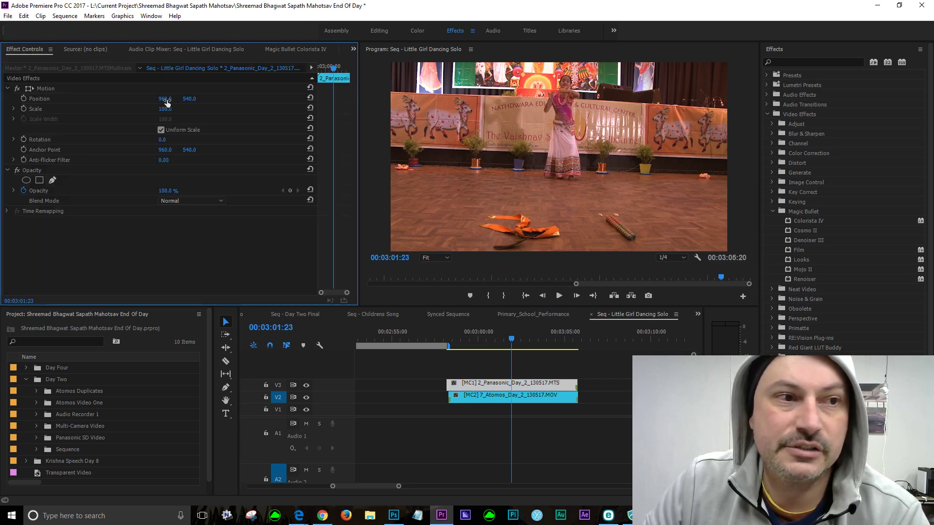
pyautogui.moveTo(165, 99); pyautogui.dragTo(63, 98)
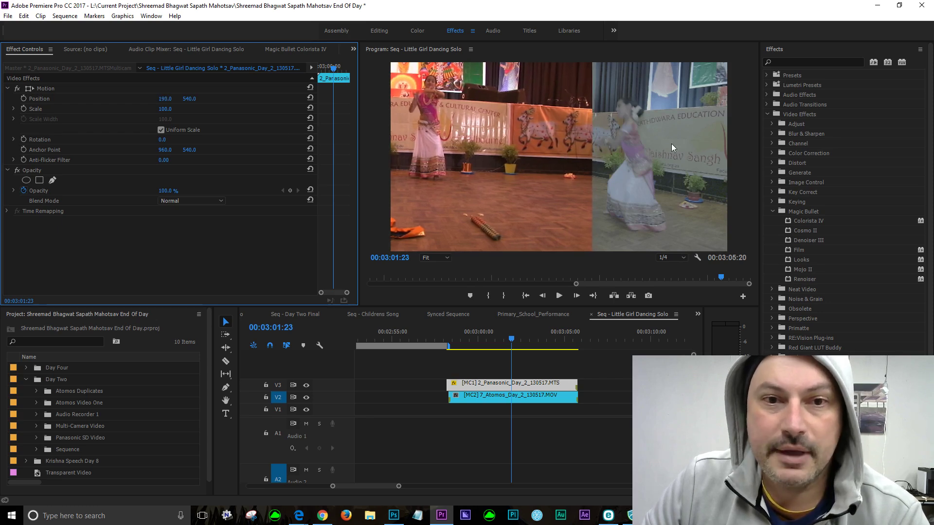
pyautogui.click(540, 402)
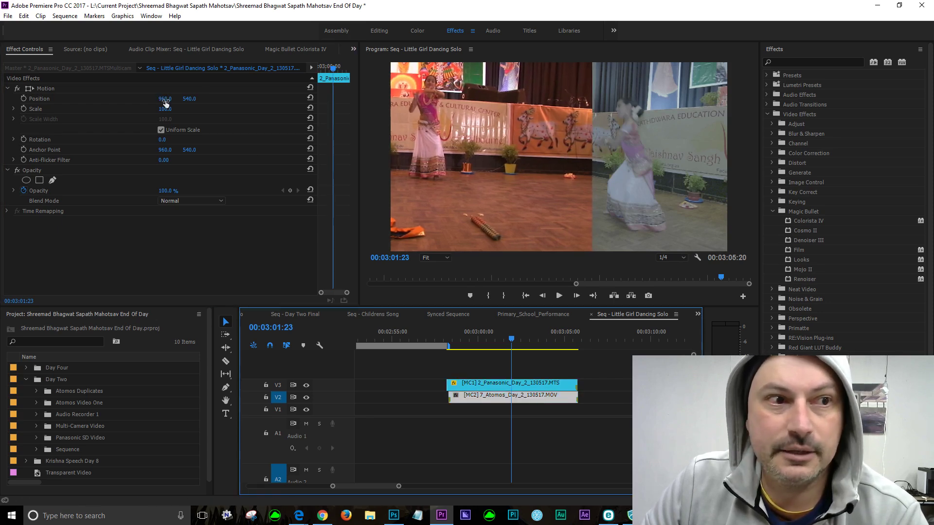
pyautogui.moveTo(160, 98); pyautogui.dragTo(279, 99)
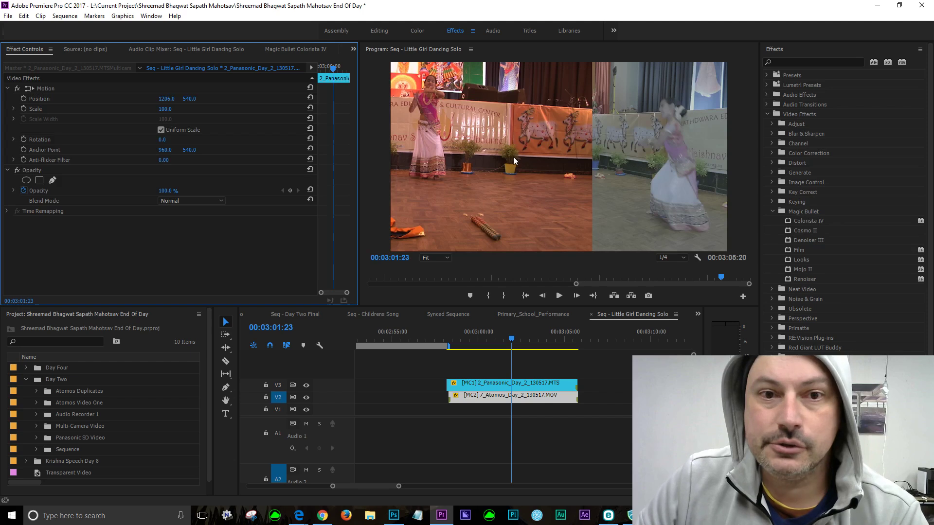
pyautogui.click(418, 299)
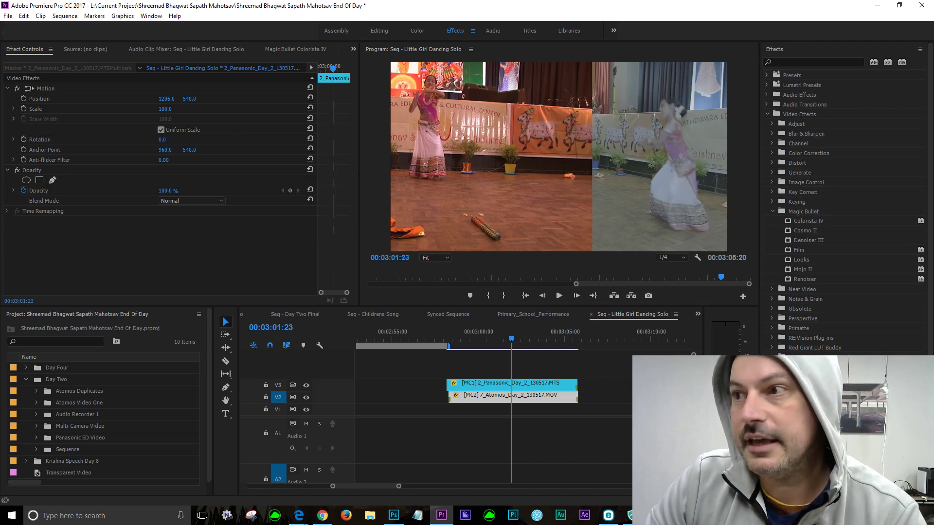
# Step: Bring the Lumetri Scopes into view and compare the vectorscope of each camera's clip by toggling the V3 and V2 track outputs
pyautogui.moveTo(933, 22); pyautogui.dragTo(708, 21)
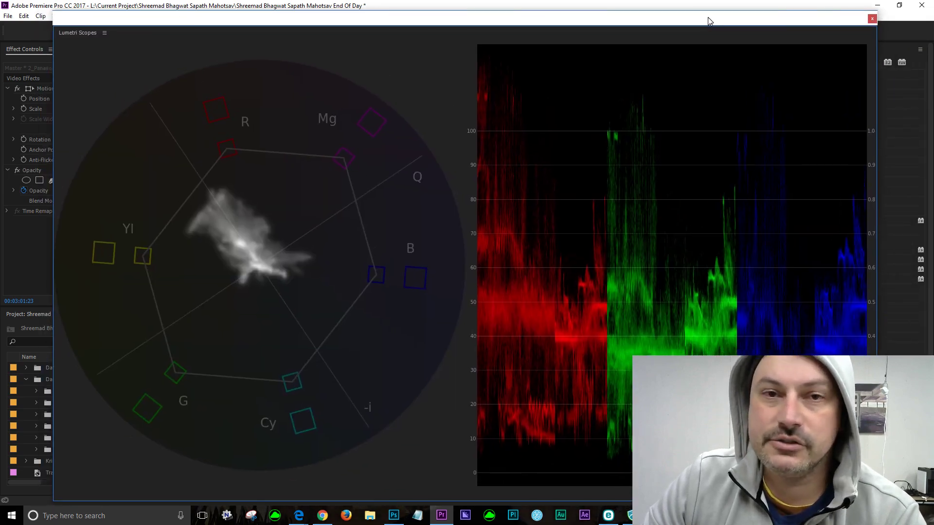
pyautogui.moveTo(709, 21); pyautogui.dragTo(926, 17)
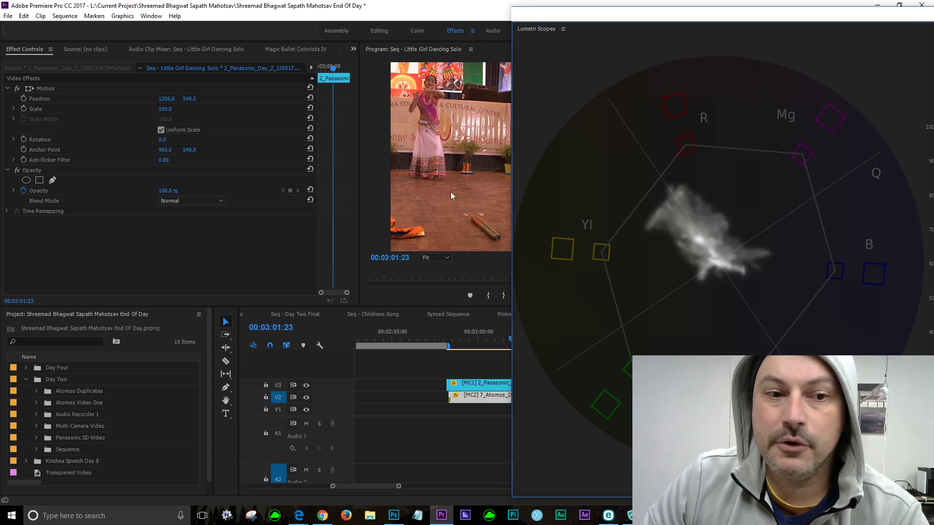
pyautogui.click(305, 388)
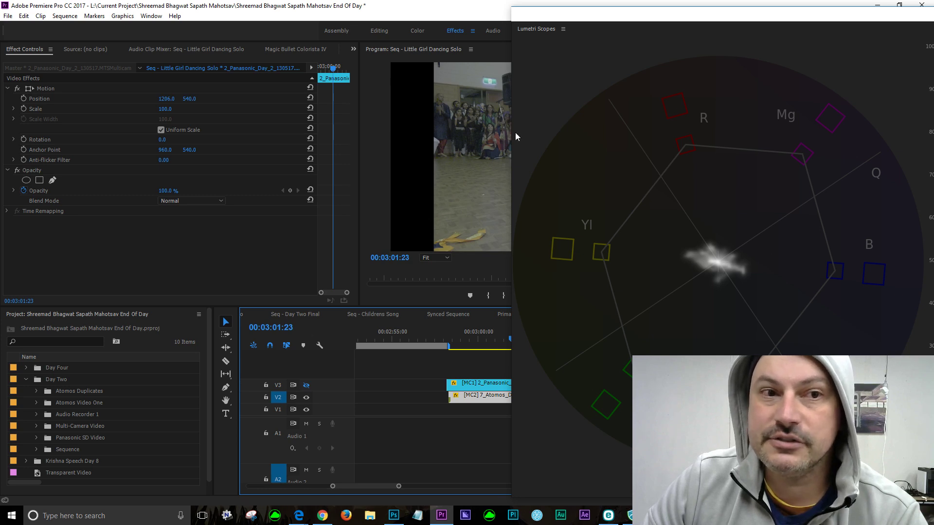
pyautogui.moveTo(601, 9)
pyautogui.mouseDown()
pyautogui.moveTo(837, 20)
pyautogui.moveTo(756, 34)
pyautogui.moveTo(594, 21)
pyautogui.mouseUp()
pyautogui.click(308, 399)
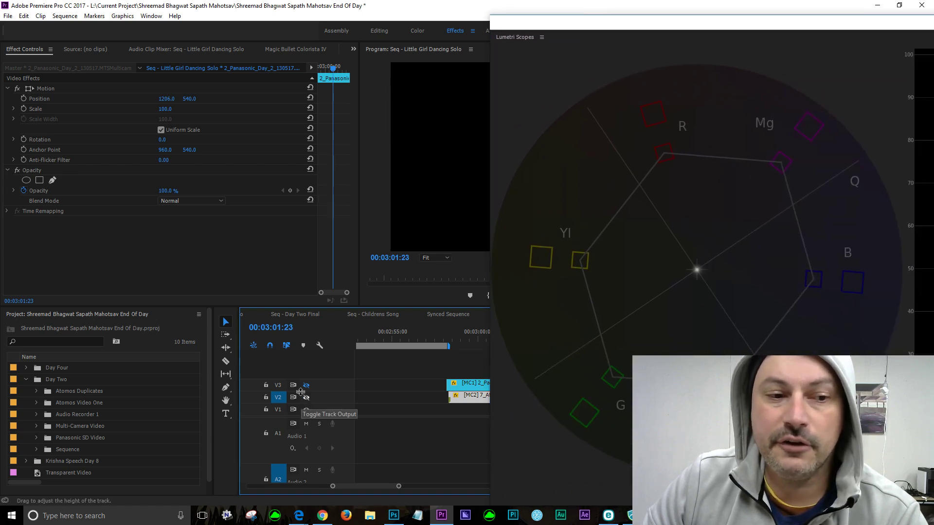
pyautogui.click(306, 385)
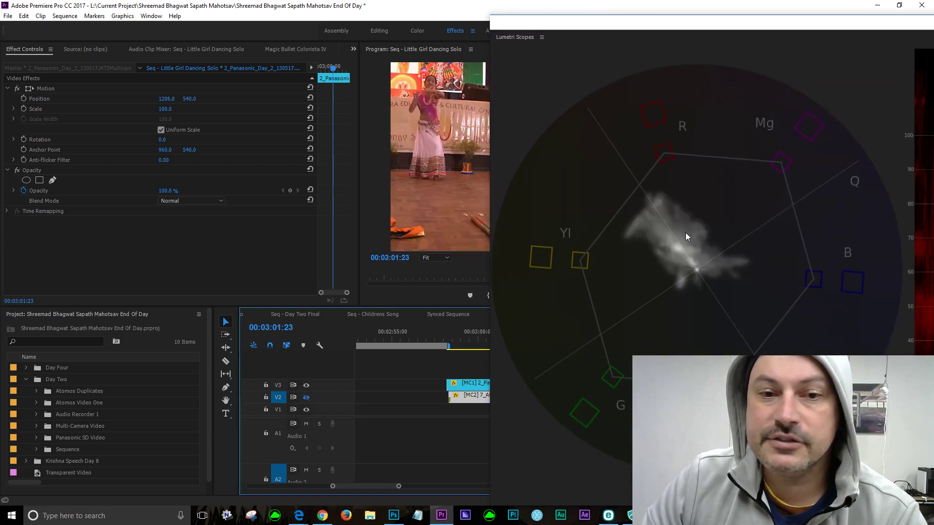
pyautogui.moveTo(683, 25); pyautogui.dragTo(795, 28)
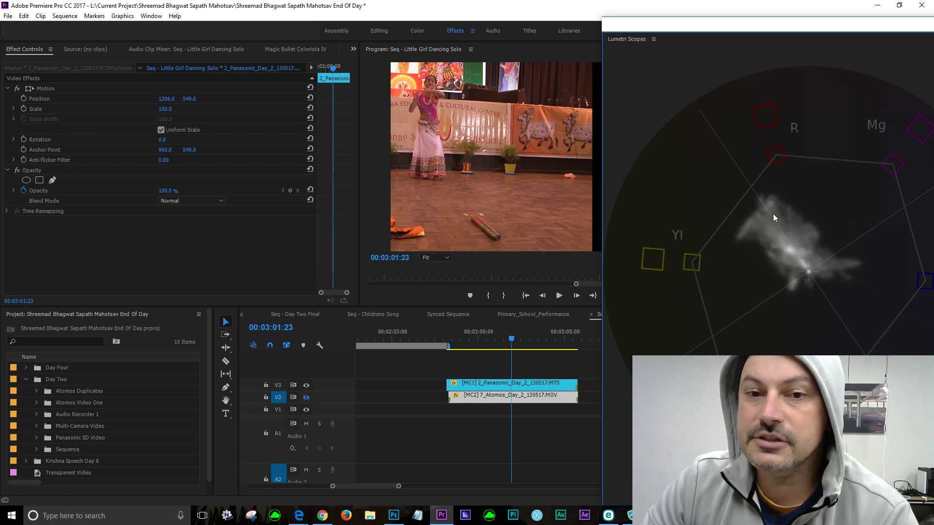
pyautogui.click(306, 398)
# Step: Bring the RGB parade scope into view and compare the Panasonic and Atomos clips by toggling the V3 and V2 track outputs
pyautogui.moveTo(889, 25); pyautogui.dragTo(2, 7)
pyautogui.moveTo(361, 10); pyautogui.dragTo(189, 25)
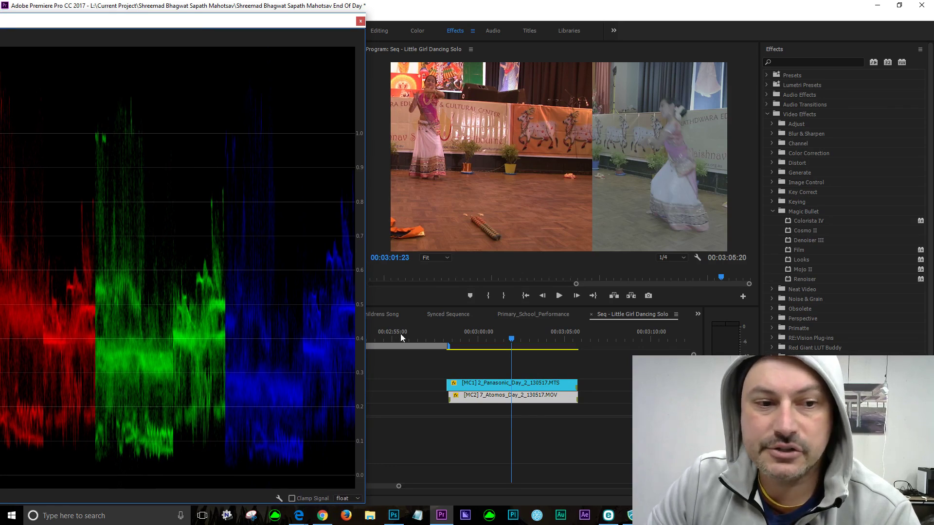
pyautogui.moveTo(307, 22); pyautogui.dragTo(241, 28)
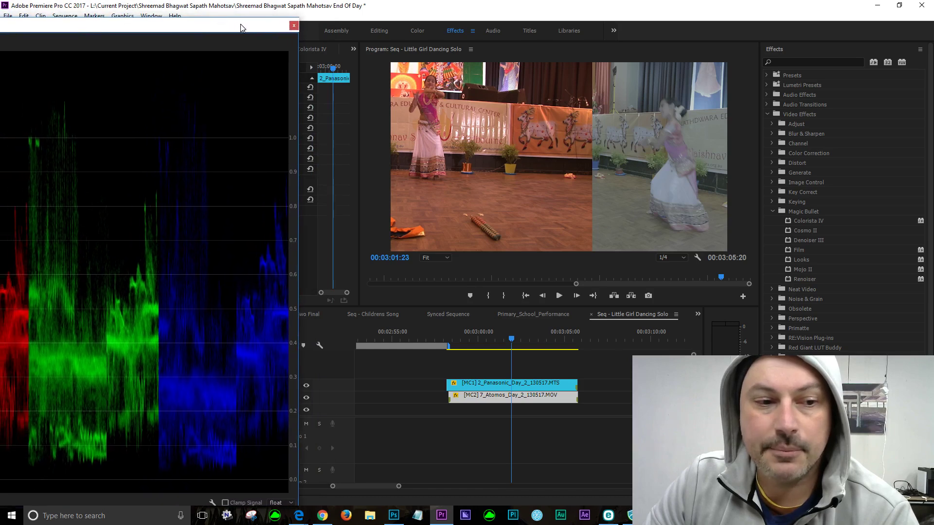
pyautogui.click(307, 386)
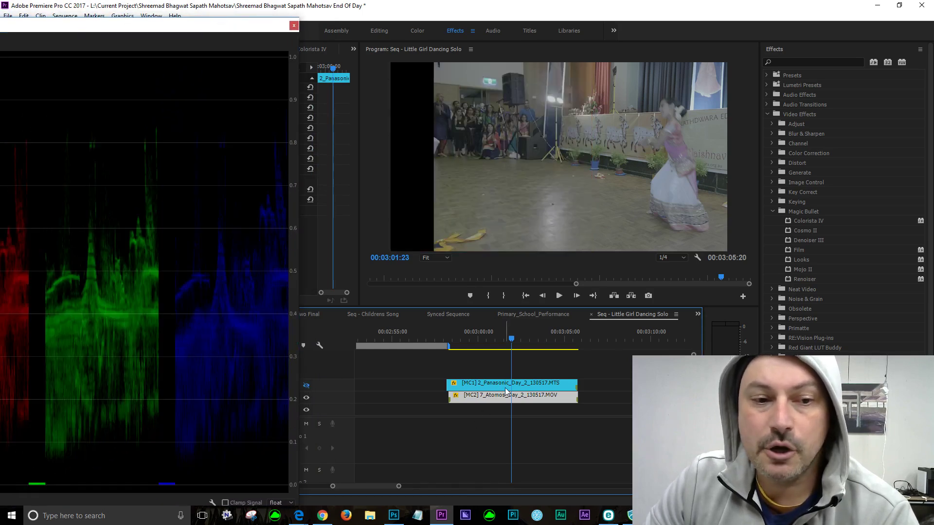
pyautogui.click(307, 399)
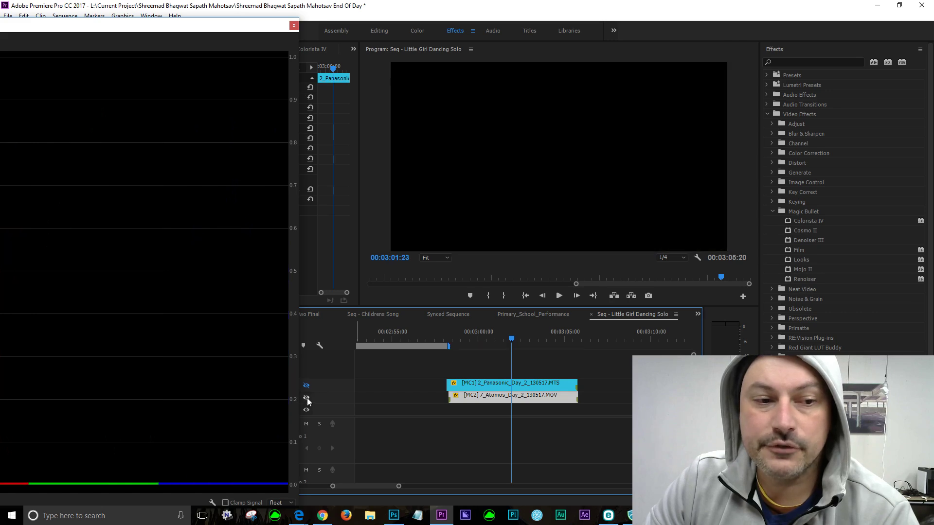
pyautogui.click(306, 387)
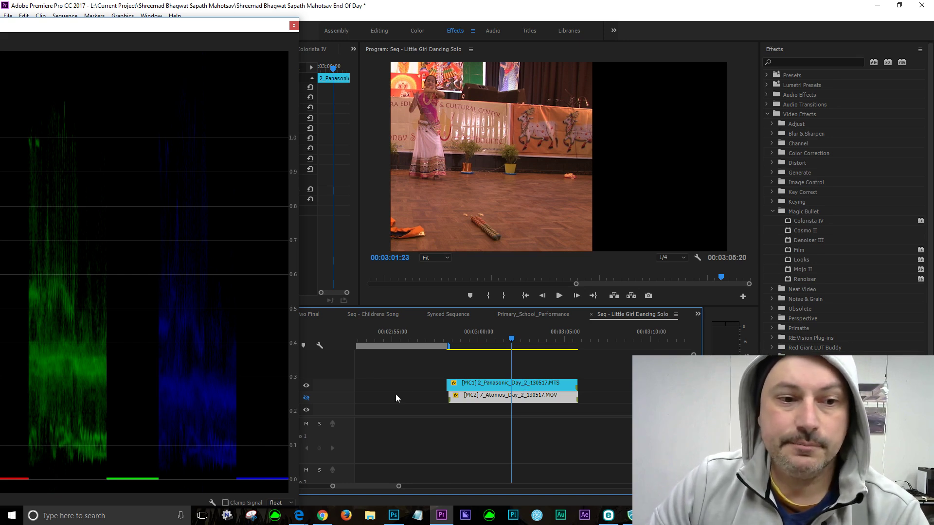
pyautogui.click(307, 397)
pyautogui.click(307, 385)
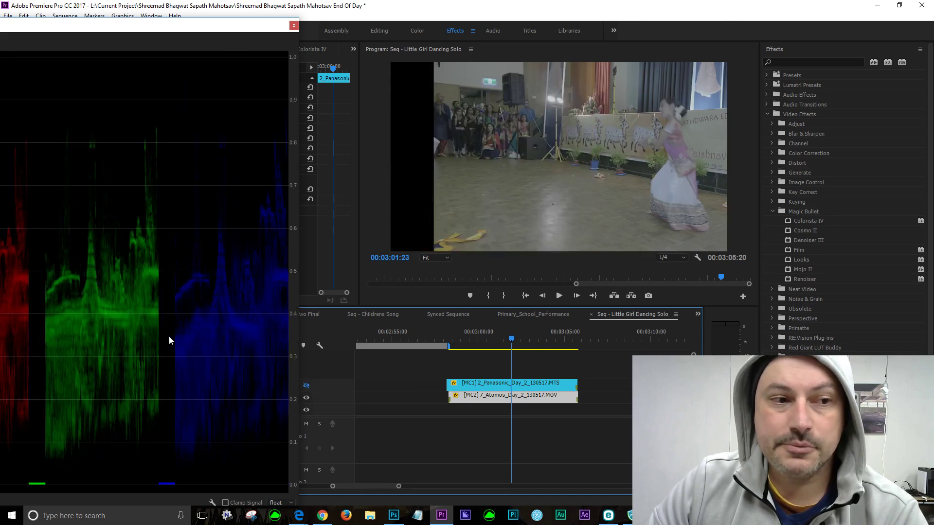
pyautogui.click(306, 398)
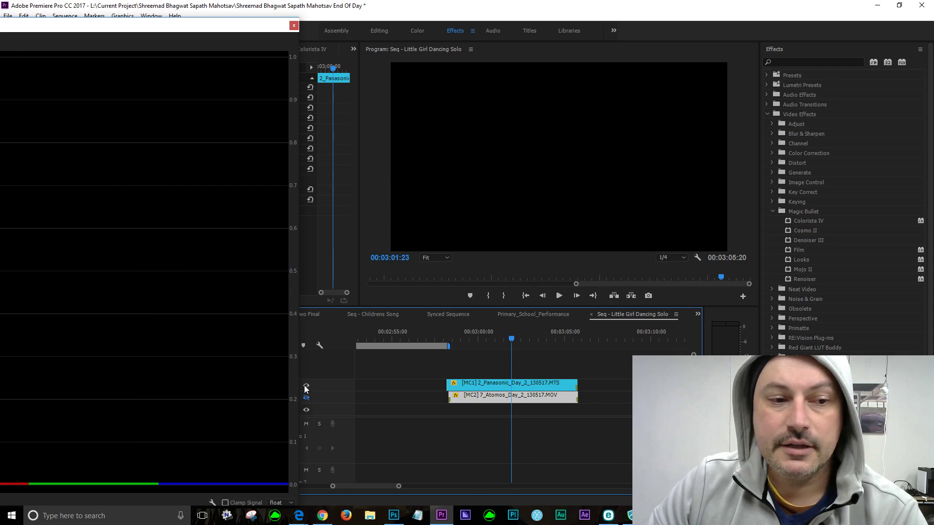
pyautogui.click(306, 386)
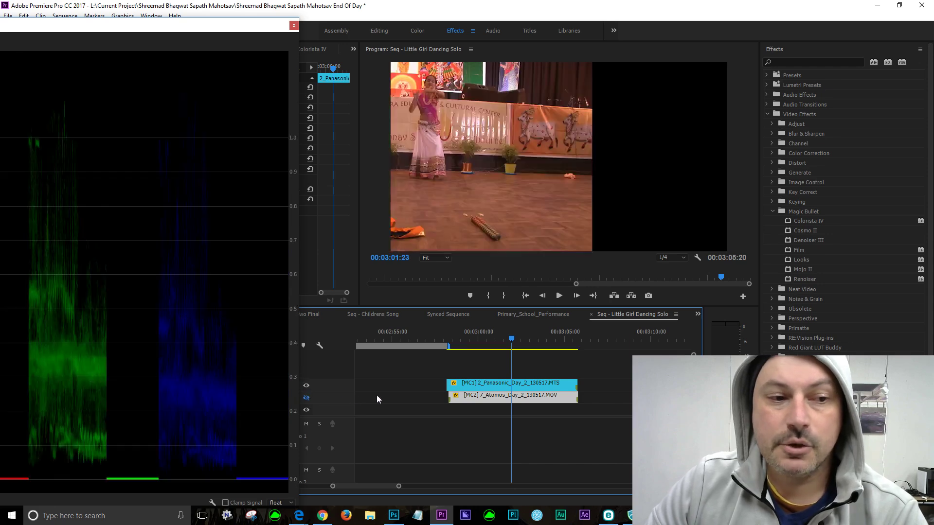
pyautogui.click(306, 397)
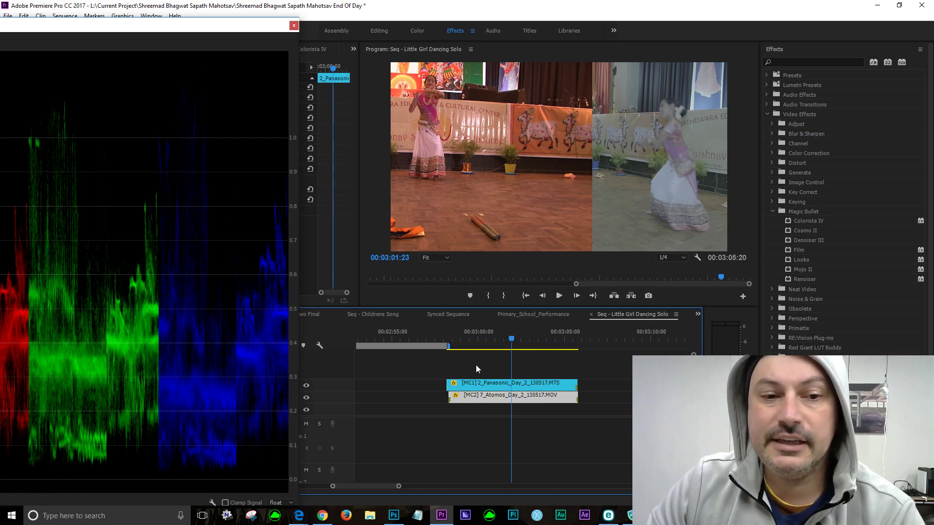
# Step: Isolate the Panasonic shot and the Atomos shot once more in the parade, restore both outputs, and clear the scopes from the workspace
pyautogui.click(306, 398)
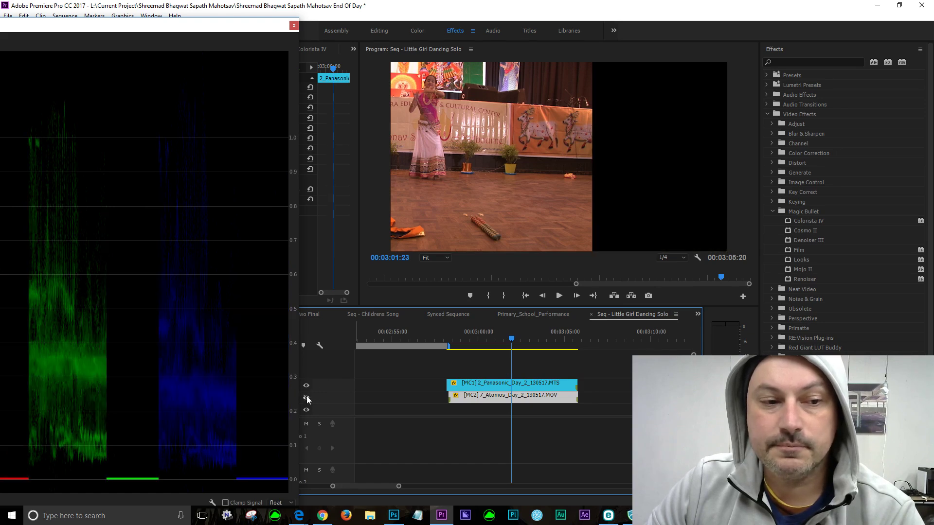
pyautogui.click(306, 397)
pyautogui.click(306, 386)
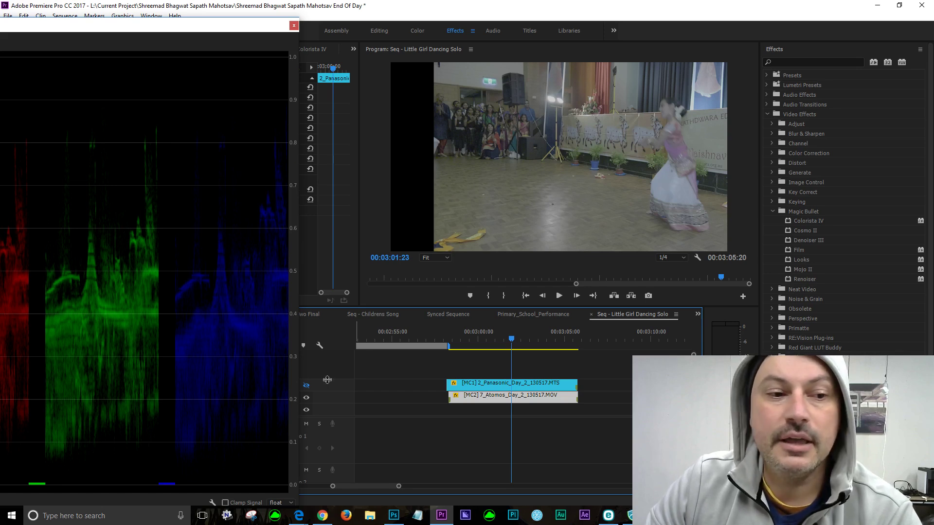
pyautogui.click(305, 387)
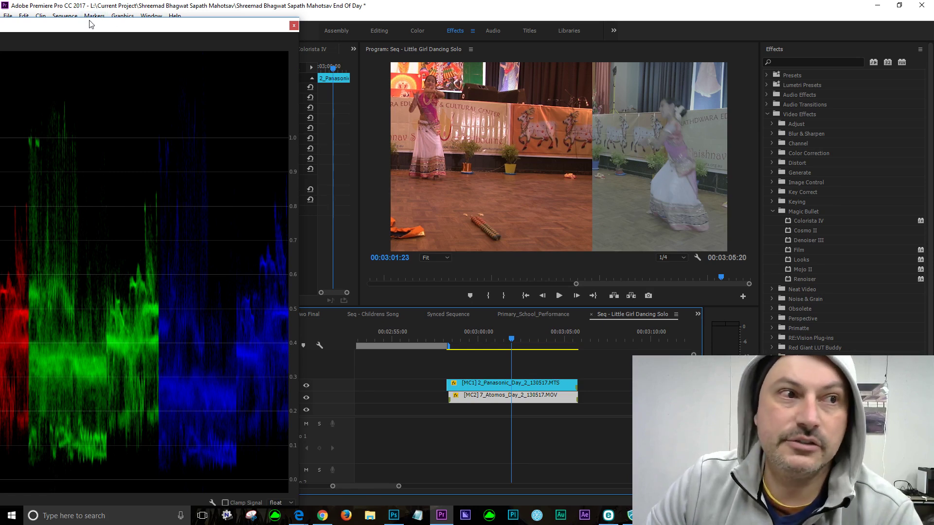
pyautogui.moveTo(100, 25); pyautogui.dragTo(175, 39)
pyautogui.click(369, 41)
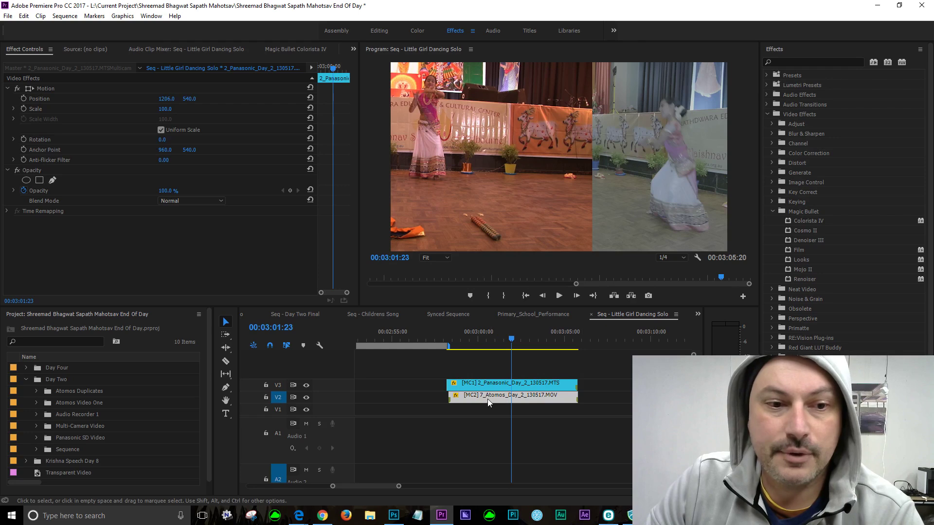
# Step: Hide V2's output and apply the Colorista IV effect to the Panasonic clip on V3
pyautogui.click(306, 411)
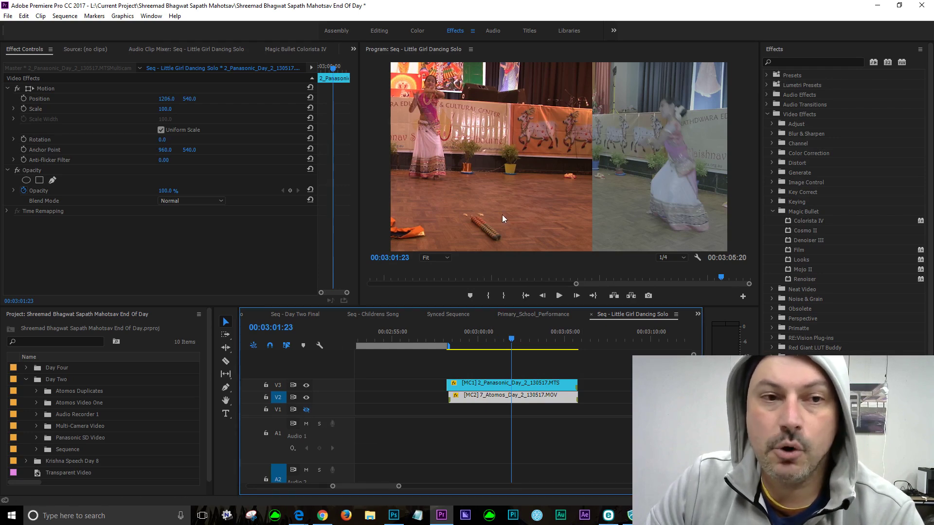
pyautogui.click(306, 398)
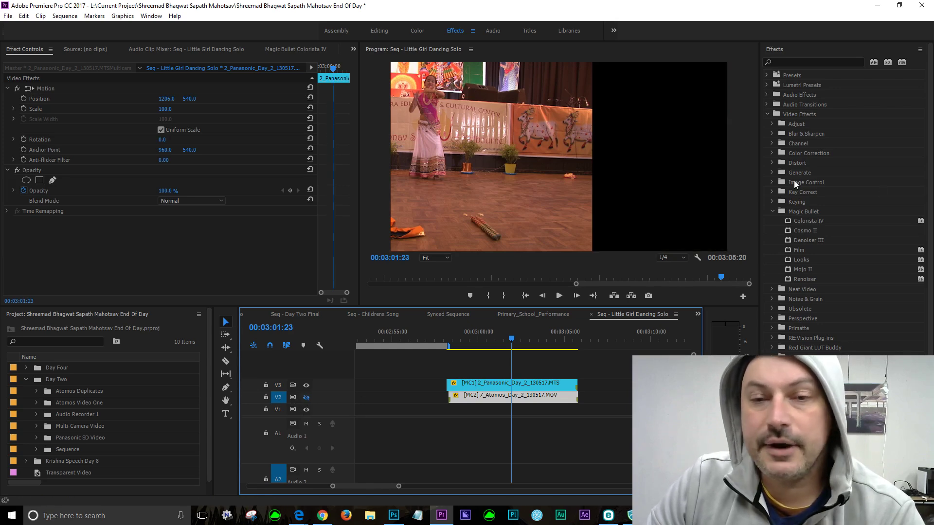
pyautogui.moveTo(792, 221); pyautogui.dragTo(477, 384)
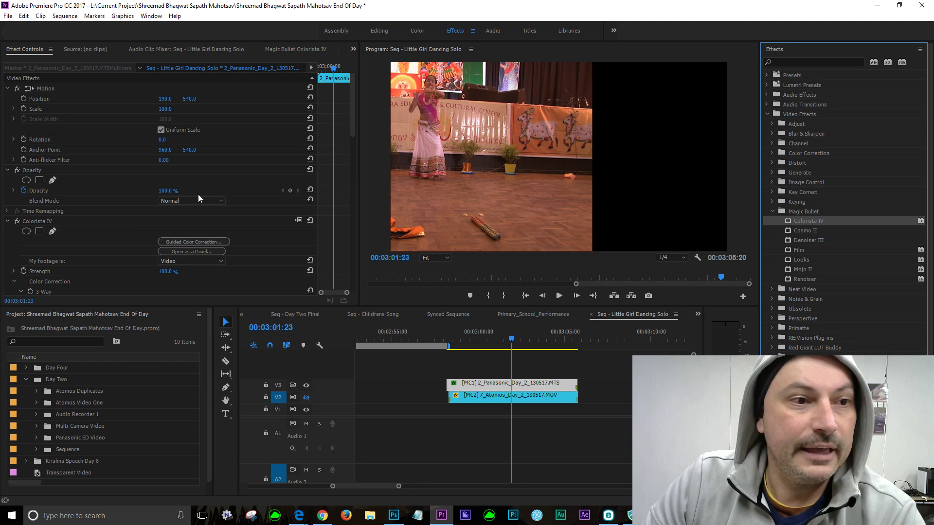
# Step: Start importing a LUT in Colorista IV and browse to the LUTs folder under Jonny Sound & Video on Seagate 1 (D:)
pyautogui.moveTo(352, 132); pyautogui.dragTo(357, 290)
pyautogui.click(217, 279)
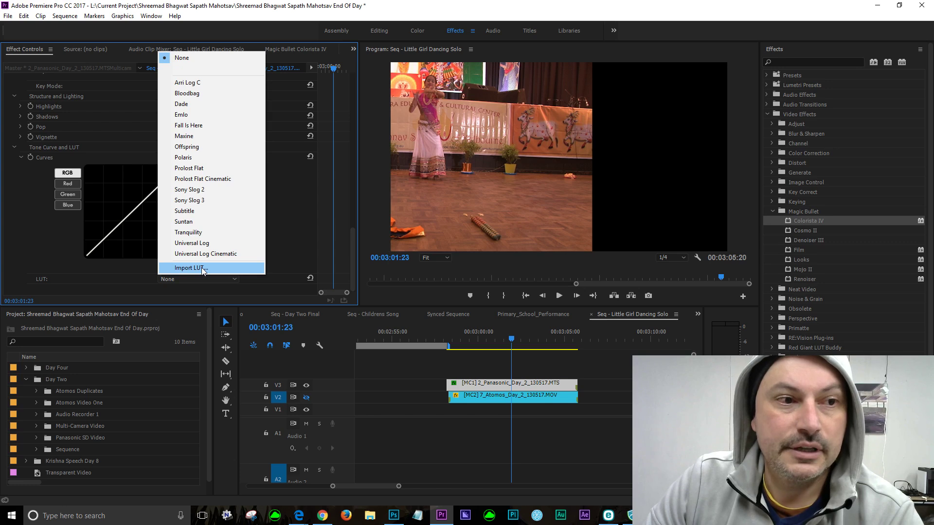
pyautogui.click(203, 270)
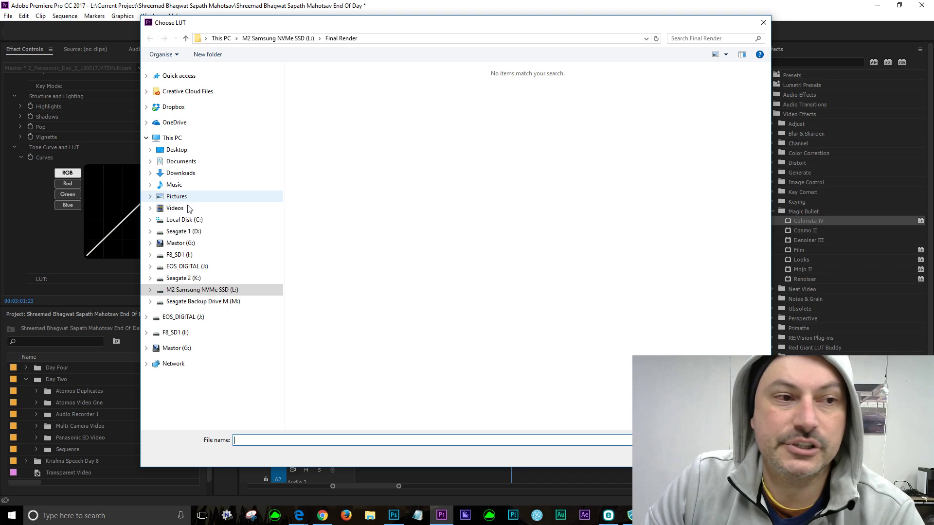
pyautogui.click(190, 231)
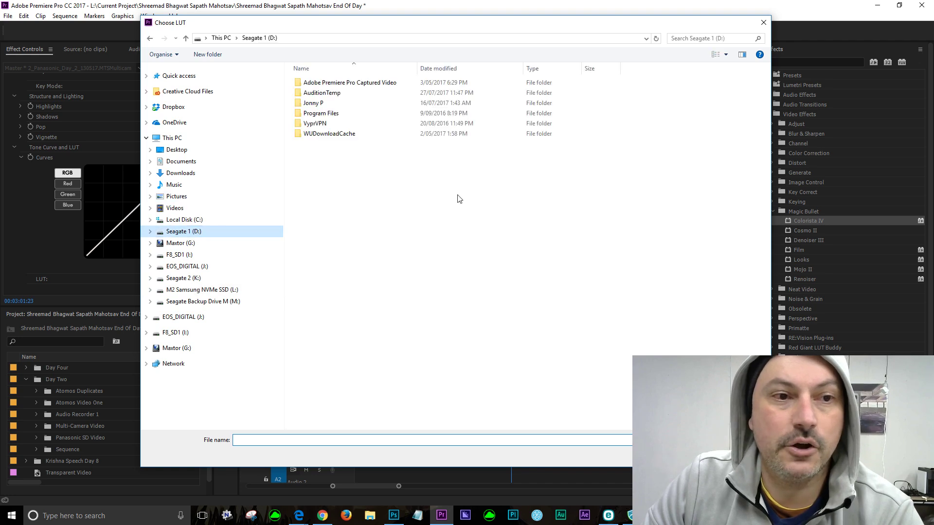
pyautogui.doubleClick(321, 103)
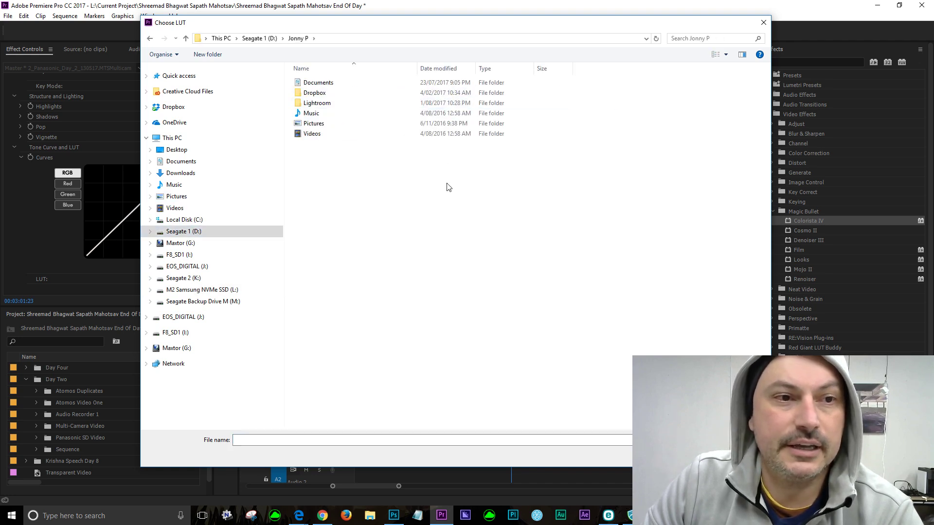
pyautogui.doubleClick(318, 83)
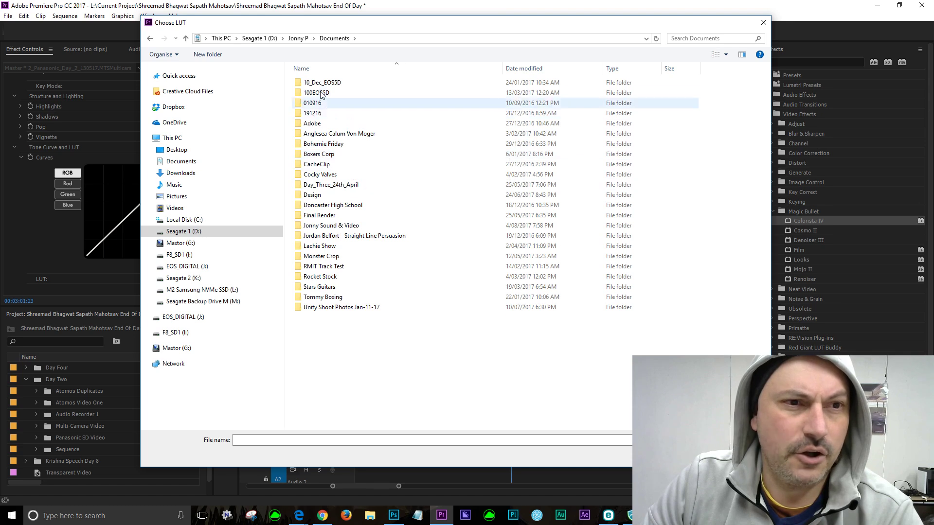
pyautogui.click(332, 227)
pyautogui.doubleClick(332, 226)
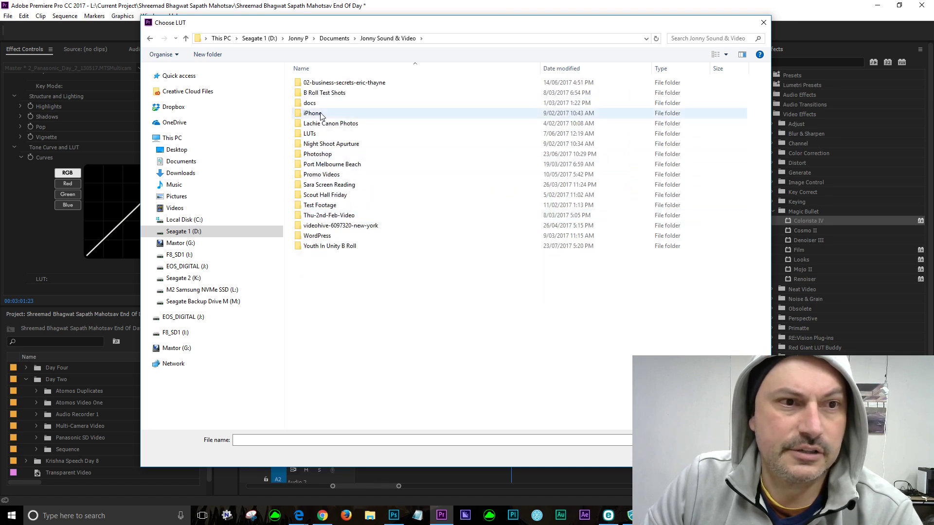
pyautogui.doubleClick(349, 134)
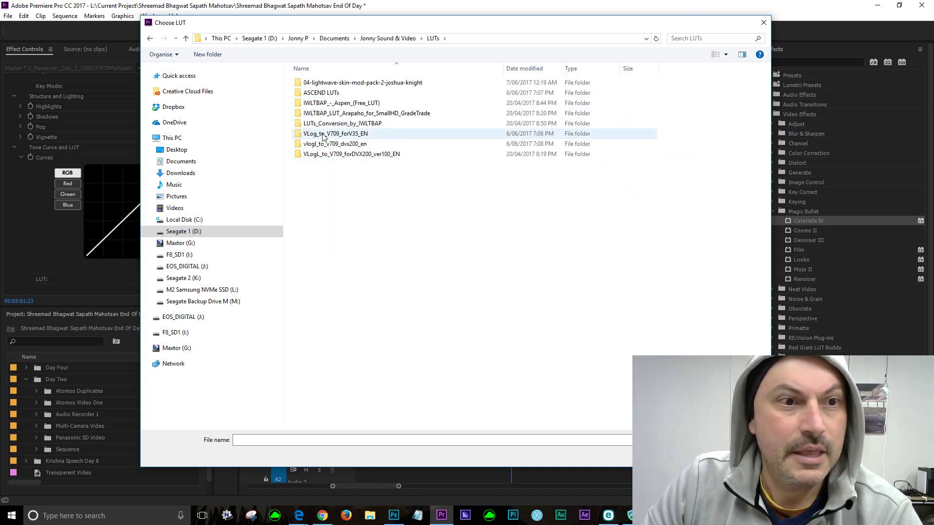
# Step: Try the VLog_to_V709_forV35_ver100.cube LUT on the Panasonic clip and undo it
pyautogui.doubleClick(351, 137)
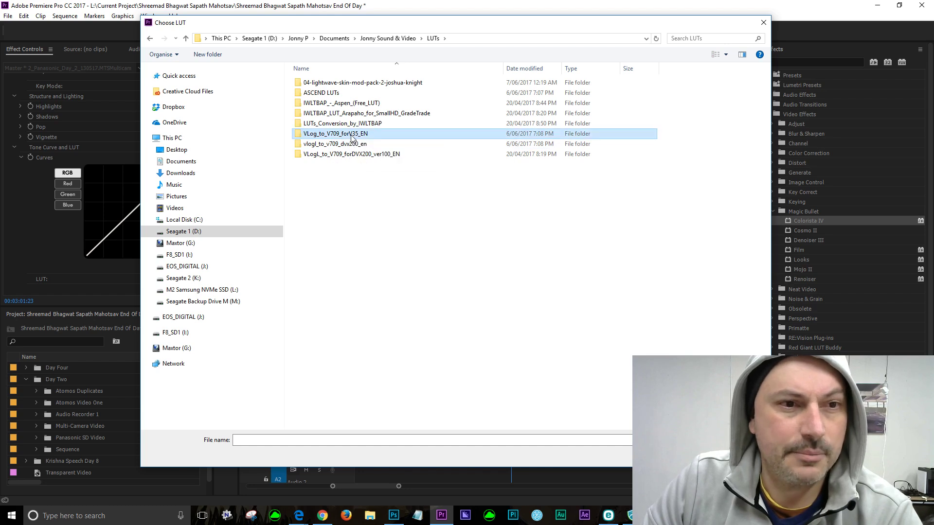
pyautogui.doubleClick(316, 83)
pyautogui.click(382, 83)
pyautogui.click(698, 454)
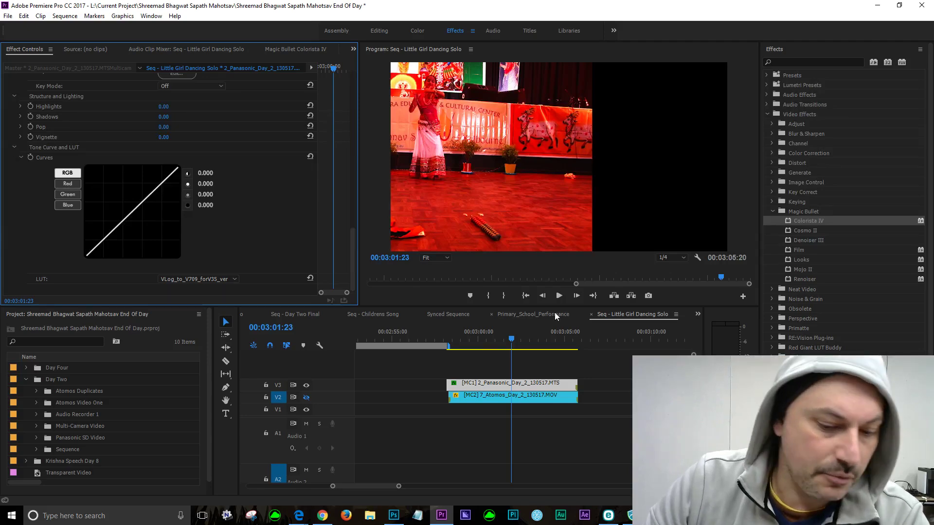
pyautogui.hotkey('ctrl', 'z')
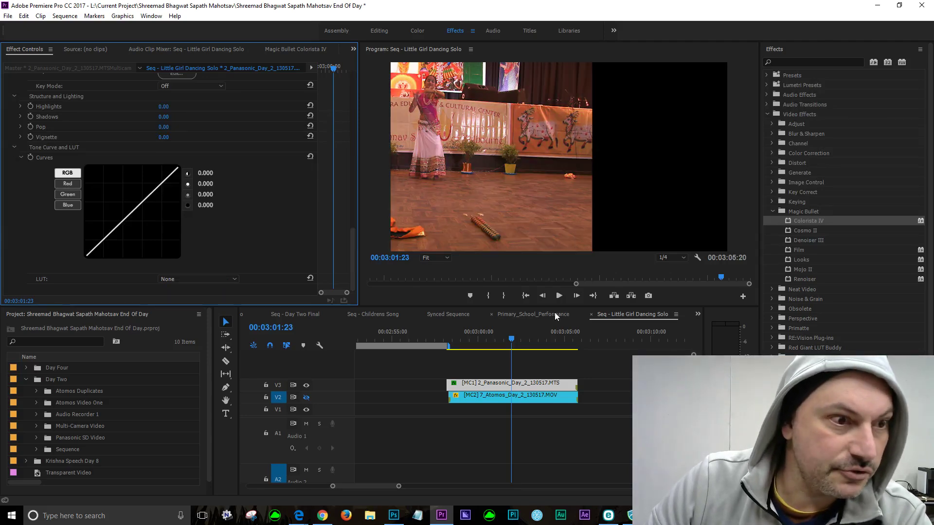
# Step: Try importing the V-Log to V709 LUT for the DVX200 from the vlogl_to_v709_dvx200_en folder into Colorista IV
pyautogui.click(232, 281)
pyautogui.click(212, 270)
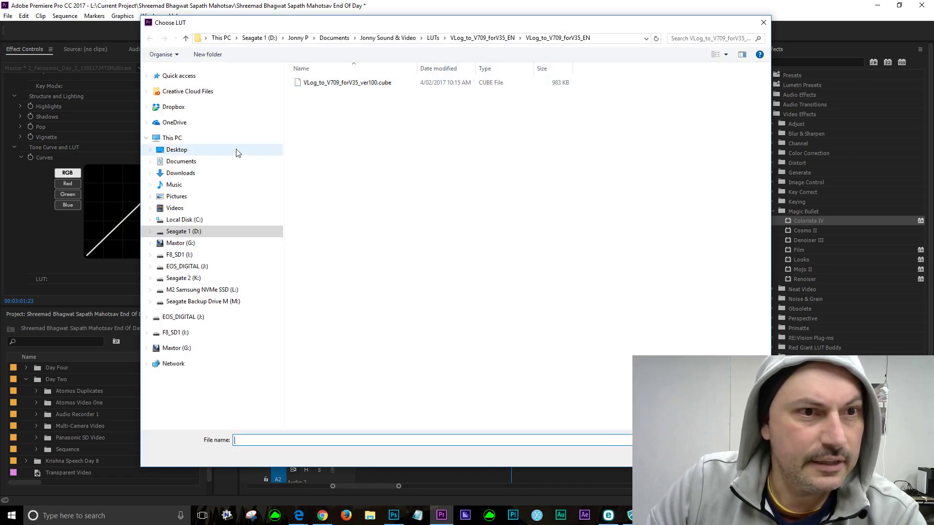
pyautogui.click(185, 38)
pyautogui.click(185, 38)
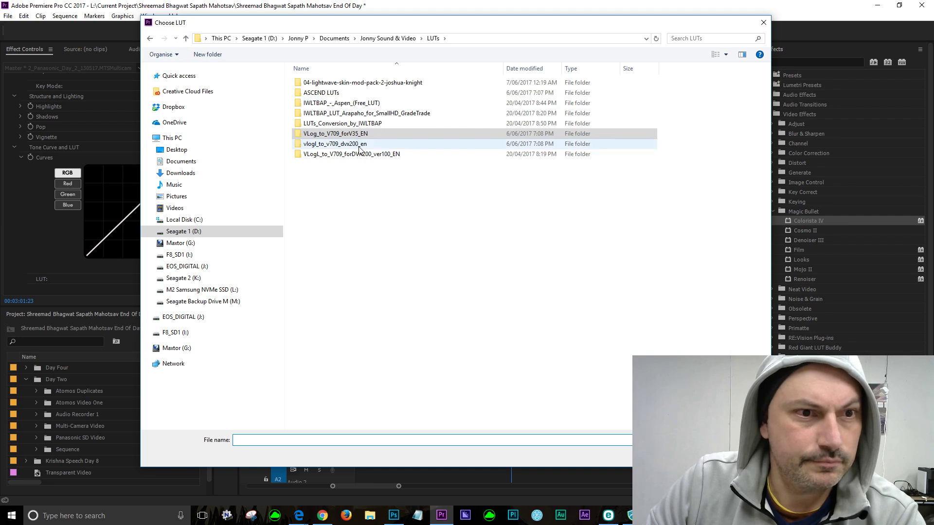
pyautogui.click(359, 146)
pyautogui.doubleClick(347, 145)
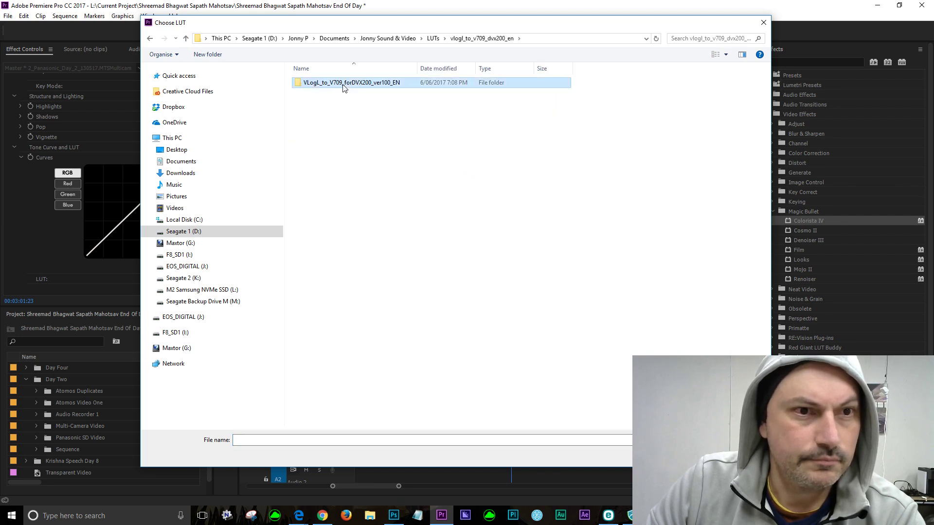
pyautogui.doubleClick(343, 84)
pyautogui.click(344, 83)
pyautogui.click(699, 455)
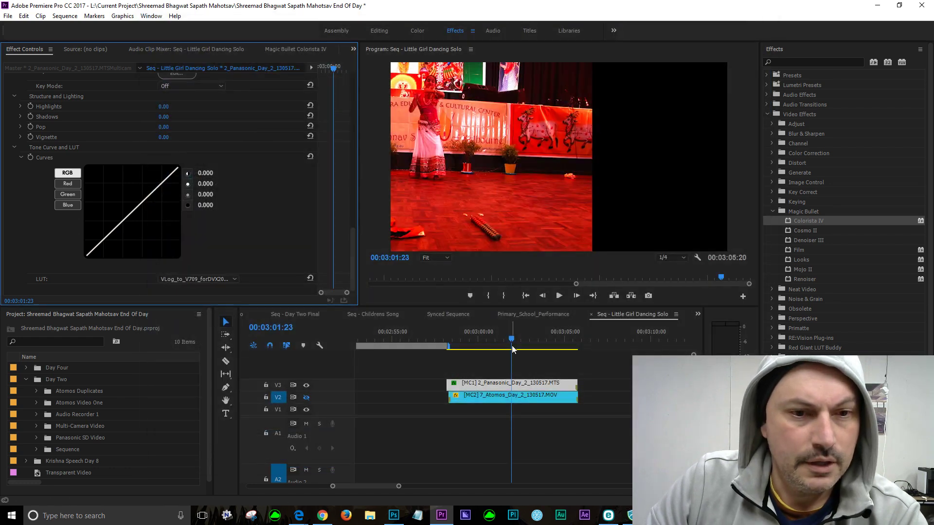
# Step: Check the DVX200 LUT at 00:03:00:14 and undo its import on the Panasonic clip
pyautogui.moveTo(512, 339); pyautogui.dragTo(487, 340)
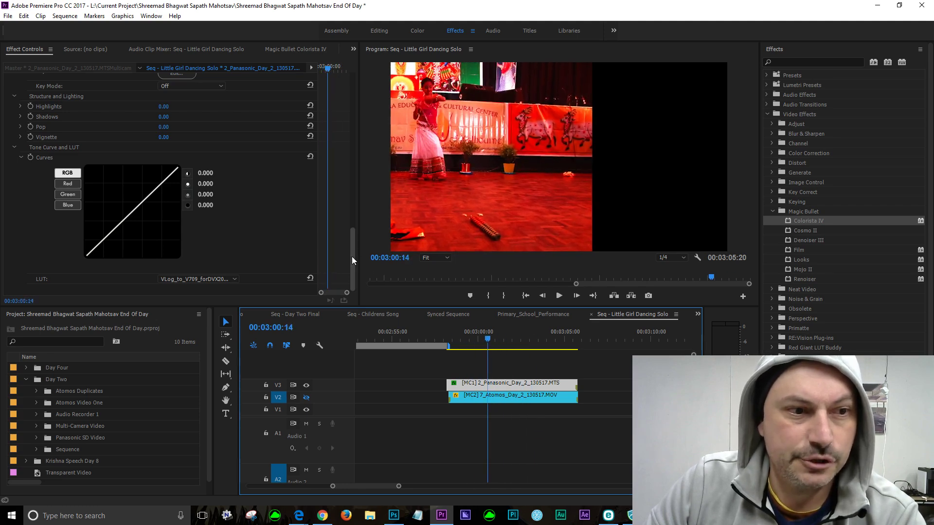
pyautogui.click(233, 280)
pyautogui.click(232, 280)
pyautogui.hotkey('ctrl', 'z')
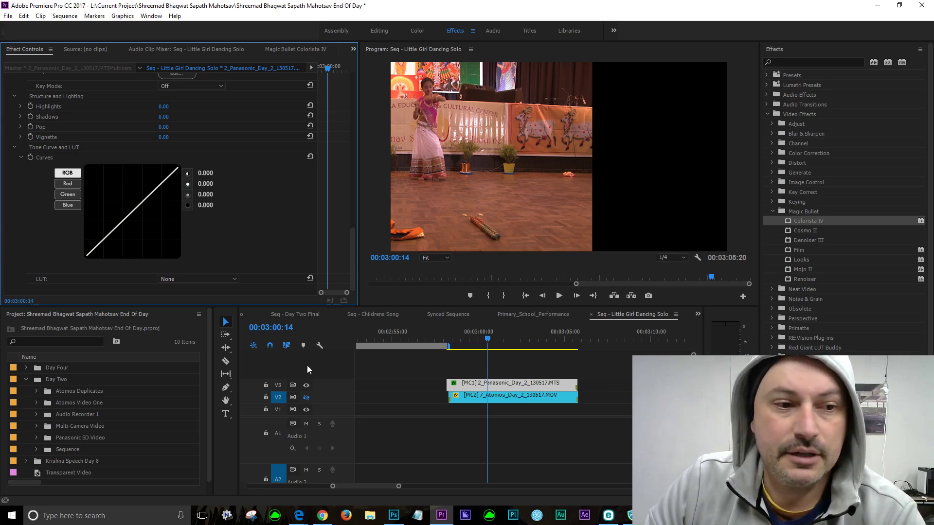
pyautogui.click(307, 398)
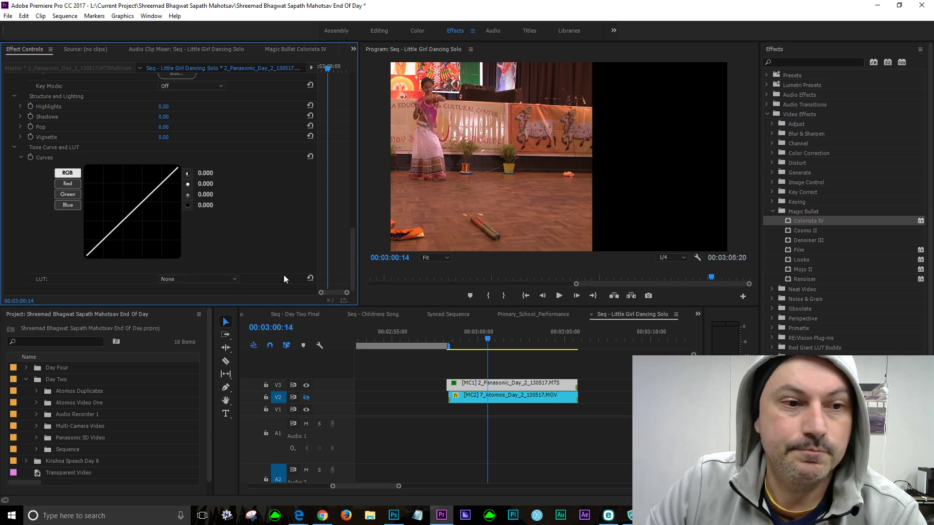
# Step: Keep Colorista IV's footage type as Video, start Guided Color Correction on the Panasonic clip and complete its color space stage
pyautogui.moveTo(355, 265); pyautogui.dragTo(377, 101)
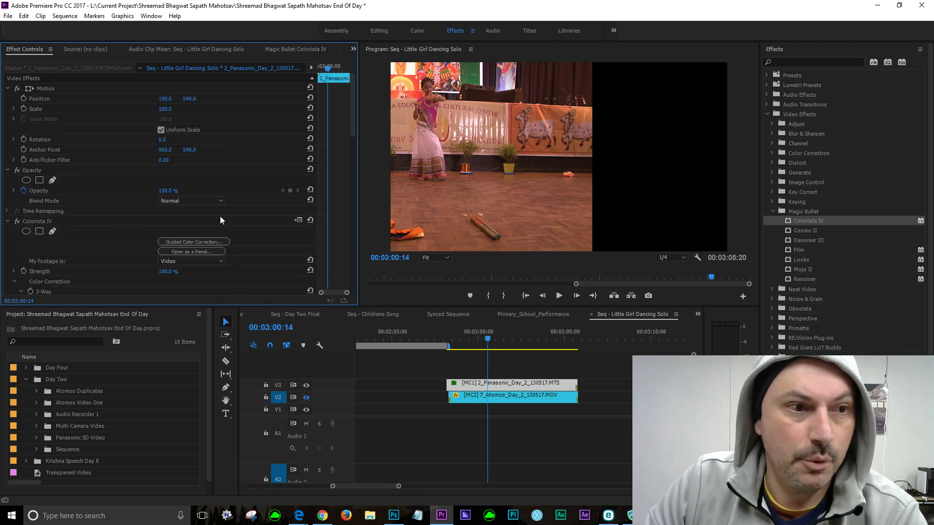
pyautogui.click(188, 261)
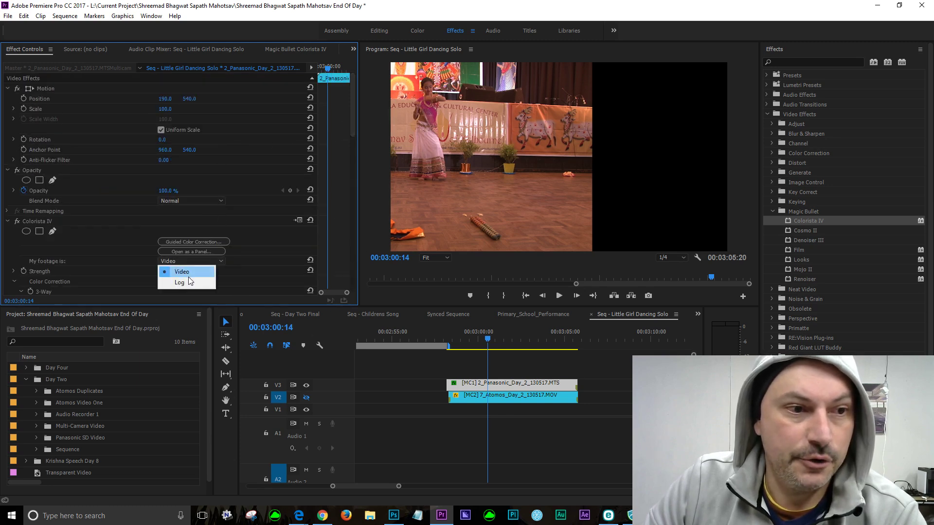
pyautogui.click(183, 272)
pyautogui.click(196, 244)
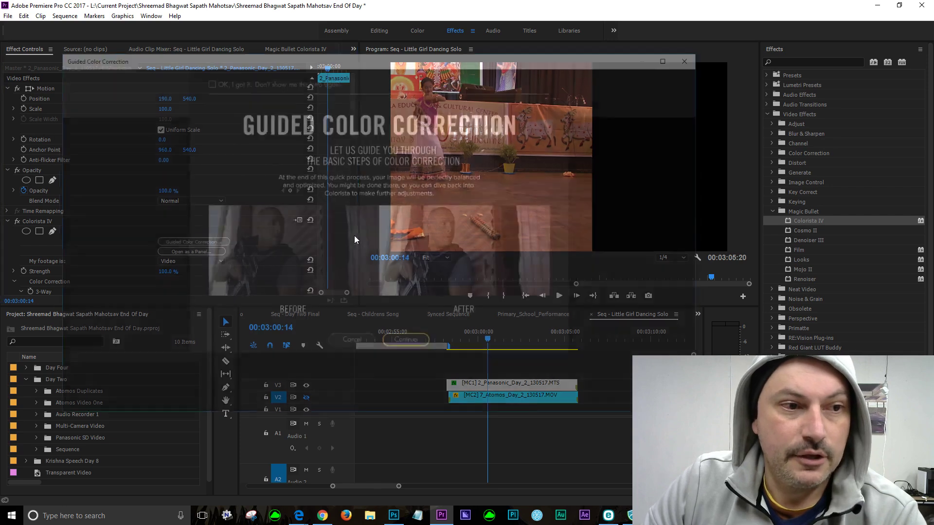
pyautogui.click(407, 344)
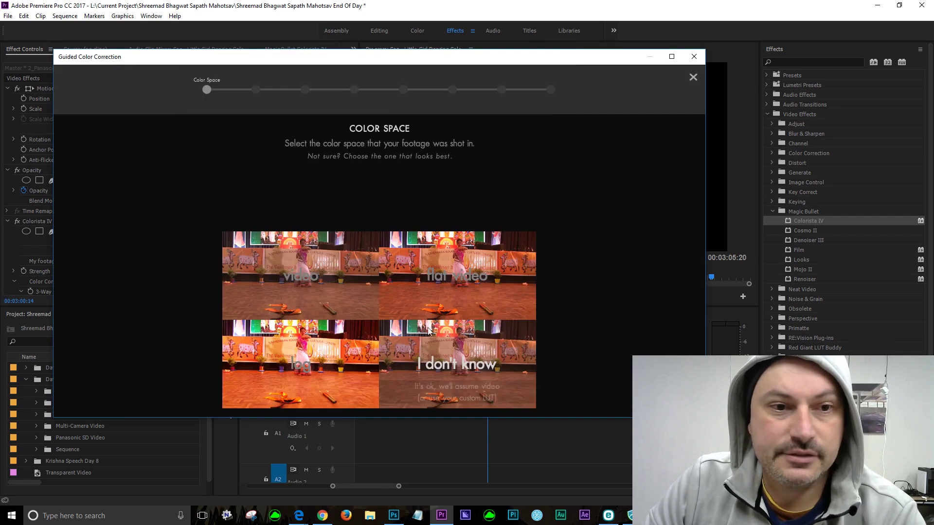
pyautogui.click(476, 194)
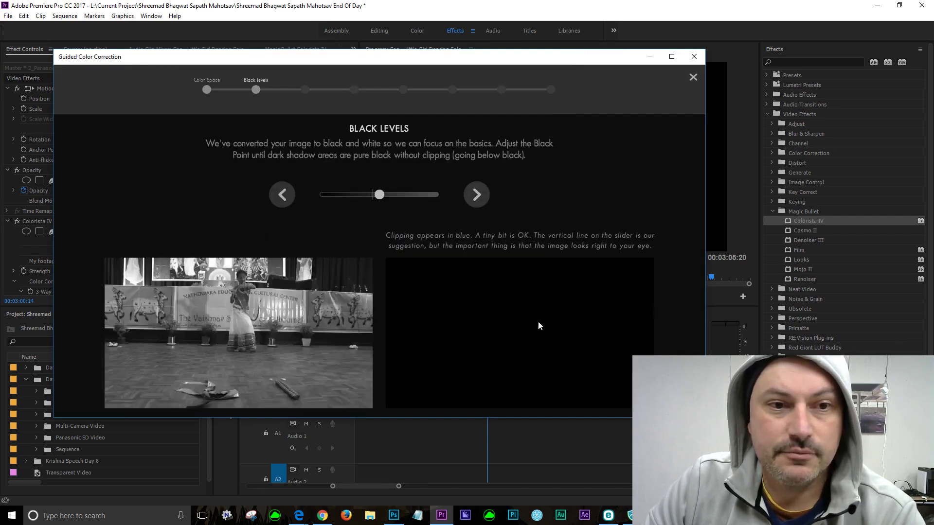
# Step: Try an extreme low black level, then settle the Black Point just above the suggested mark and accept it
pyautogui.moveTo(380, 199); pyautogui.dragTo(375, 199)
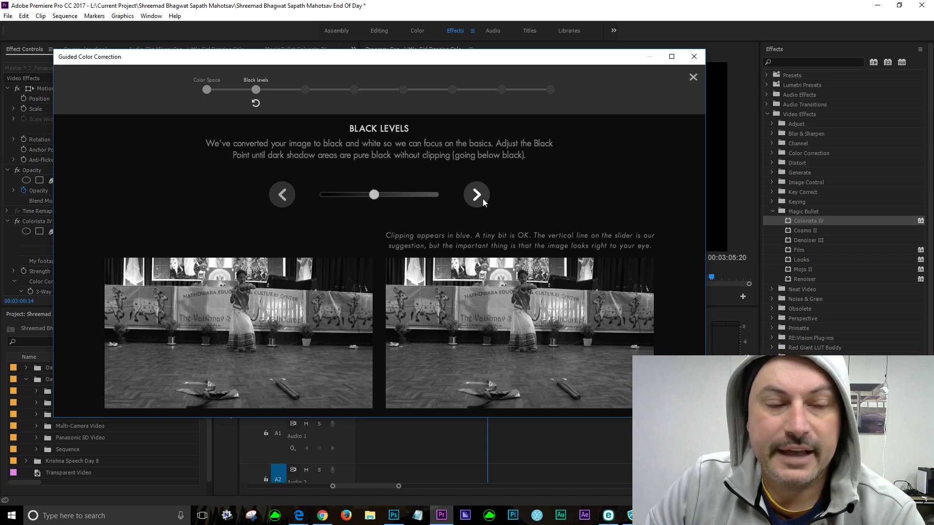
pyautogui.moveTo(374, 195); pyautogui.dragTo(294, 191)
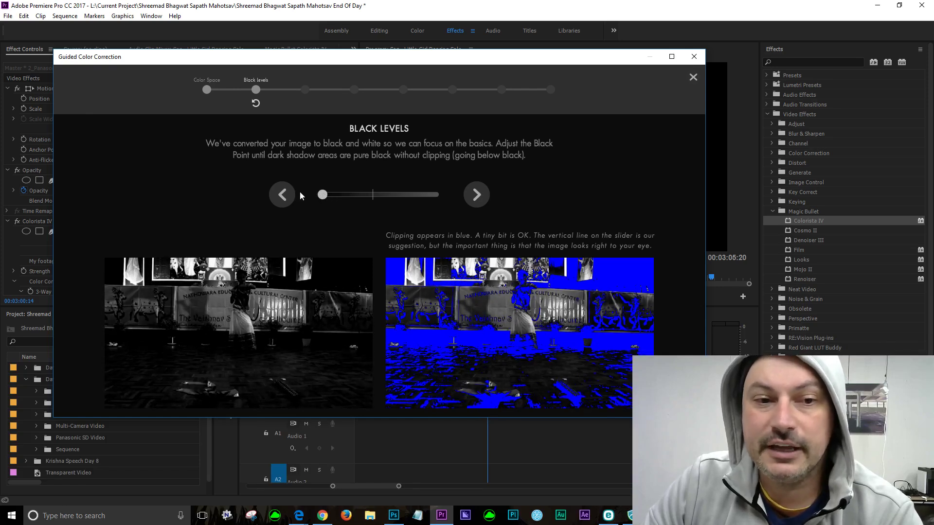
pyautogui.moveTo(322, 194); pyautogui.dragTo(376, 203)
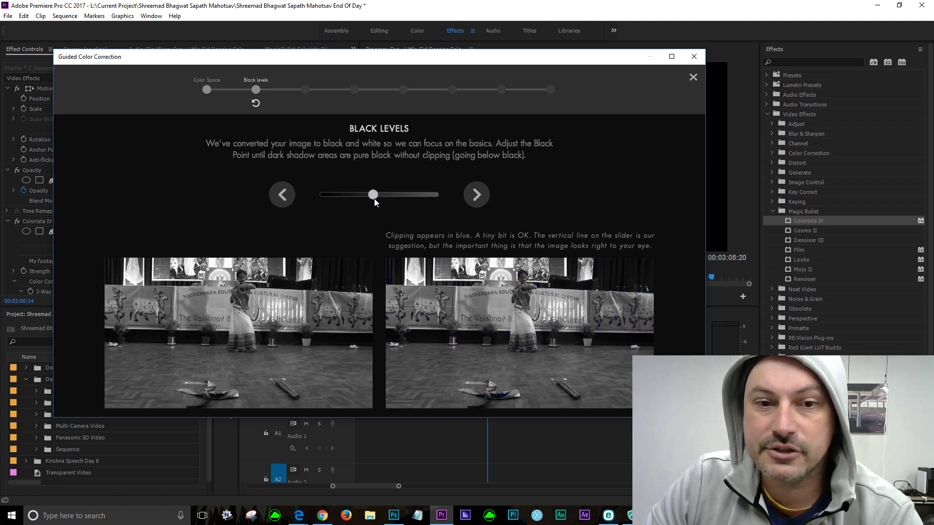
pyautogui.moveTo(377, 200); pyautogui.dragTo(374, 195)
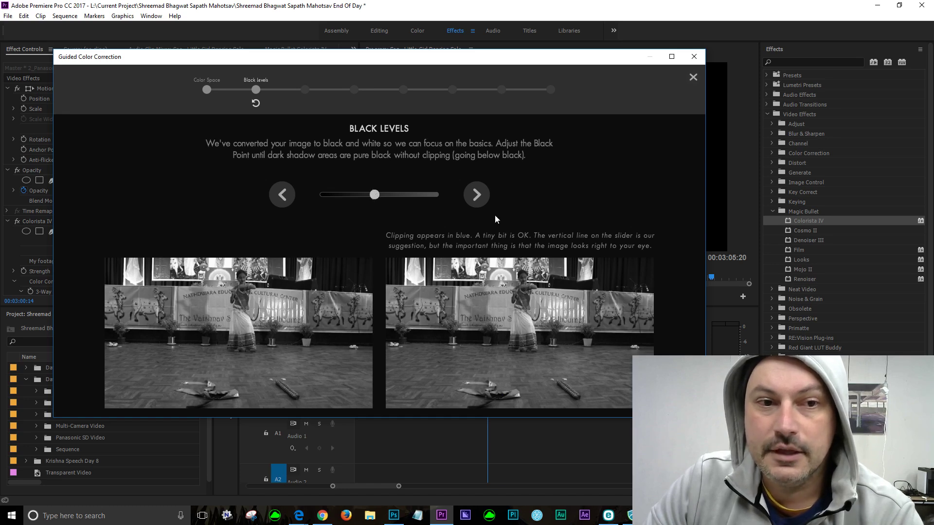
pyautogui.click(477, 195)
# Step: Set the White Point slightly below the middle of its range and the Midtones close to the center
pyautogui.moveTo(360, 196); pyautogui.dragTo(360, 200)
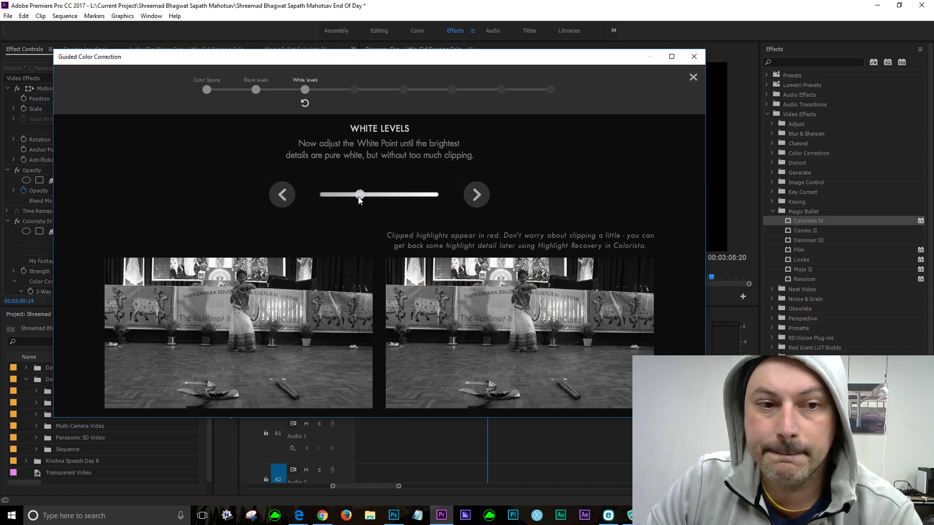
pyautogui.click(477, 195)
pyautogui.moveTo(373, 202); pyautogui.dragTo(382, 199)
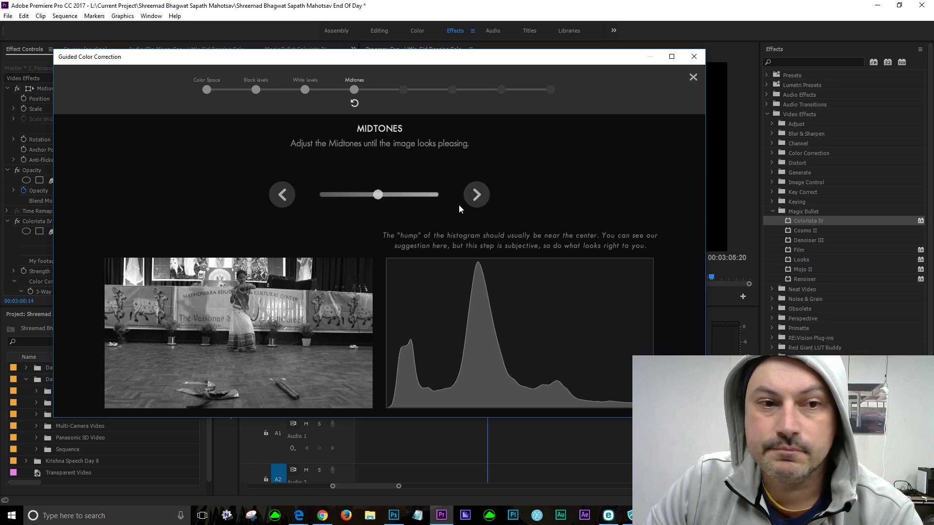
pyautogui.click(477, 195)
# Step: Lower the contrast below center and raise the saturation to just under the suggested mark
pyautogui.moveTo(377, 195); pyautogui.dragTo(360, 201)
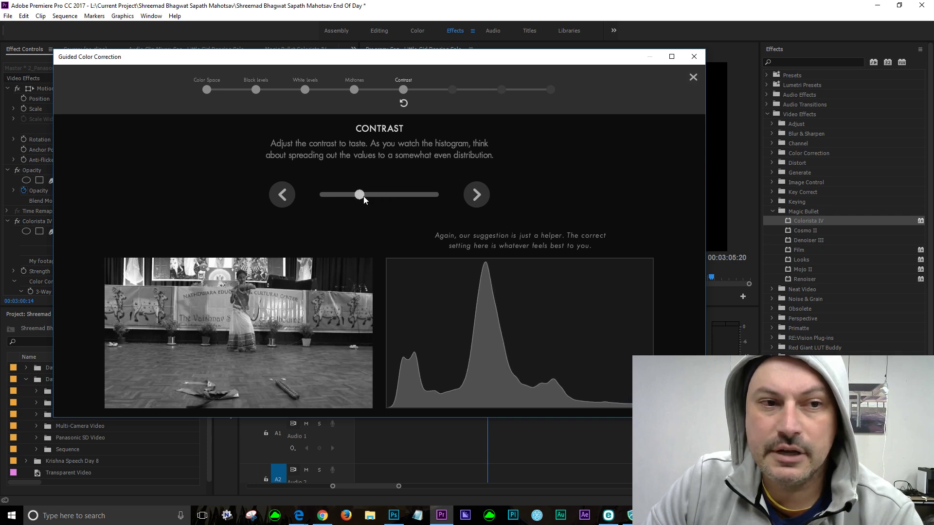
pyautogui.click(481, 194)
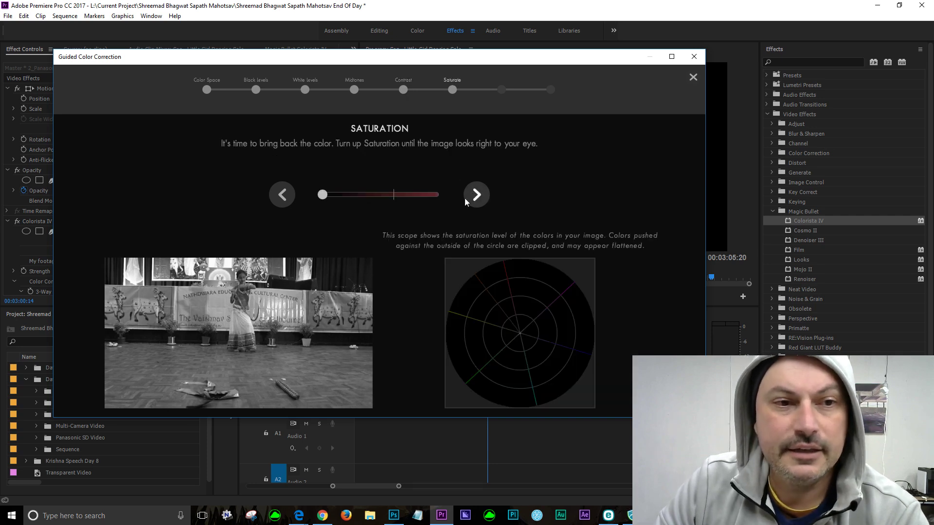
pyautogui.moveTo(323, 194); pyautogui.dragTo(387, 208)
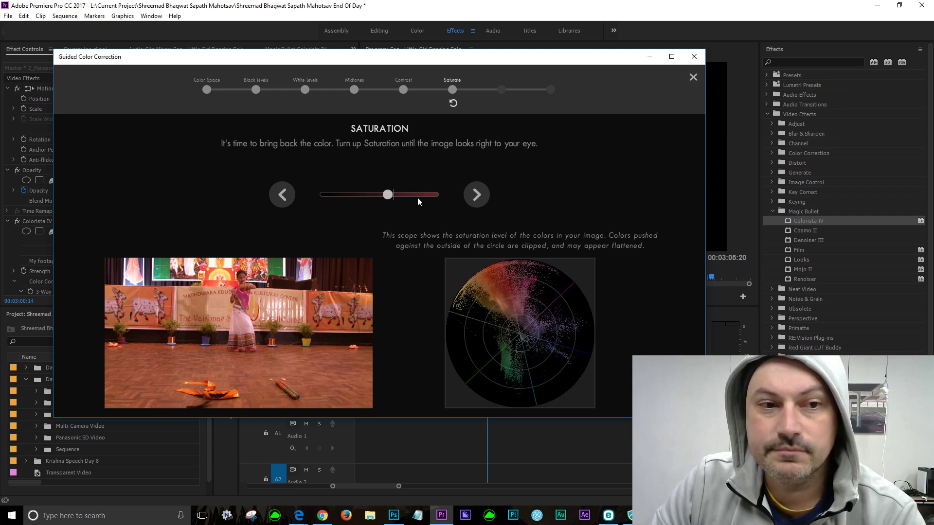
pyautogui.click(478, 197)
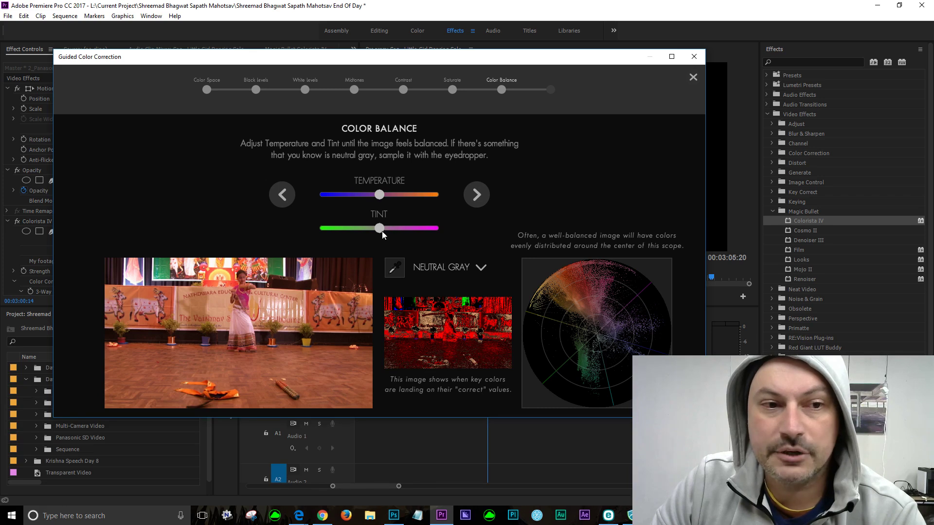
# Step: Shift Temperature slightly cooler and Tint slightly greener, then try sampling the dancer's white skirt as neutral gray
pyautogui.moveTo(378, 196); pyautogui.dragTo(375, 199)
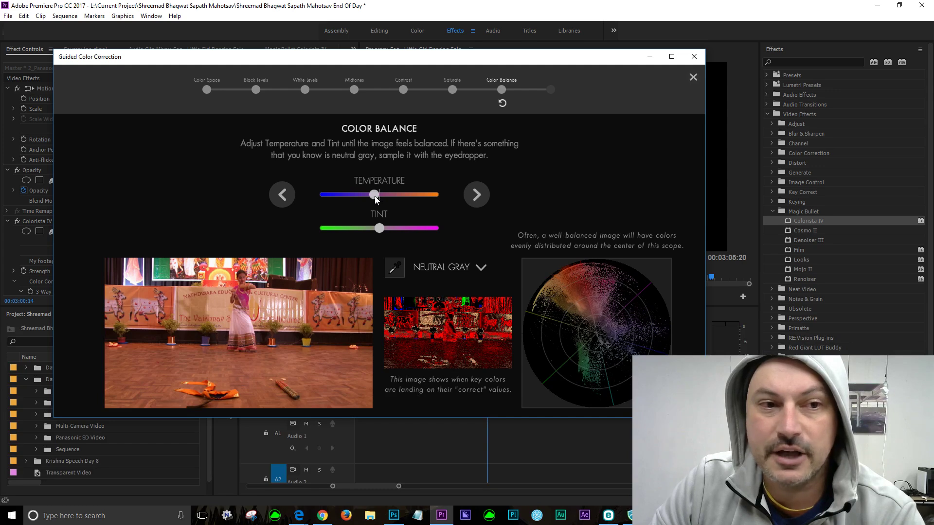
pyautogui.moveTo(379, 233); pyautogui.dragTo(376, 232)
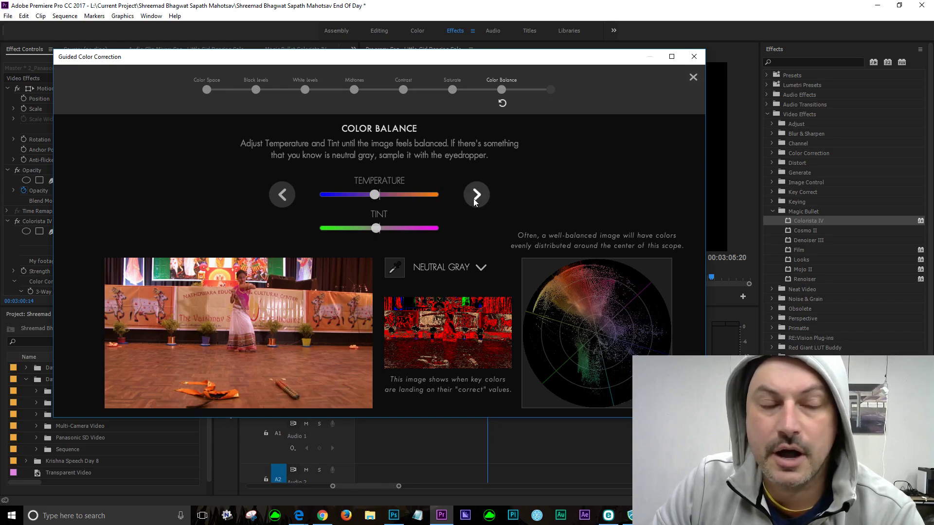
pyautogui.click(399, 264)
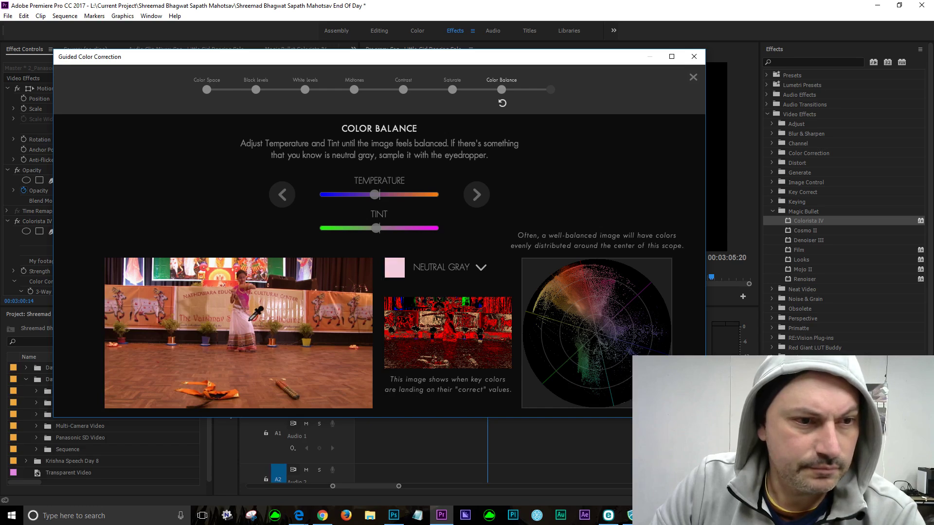
pyautogui.click(247, 324)
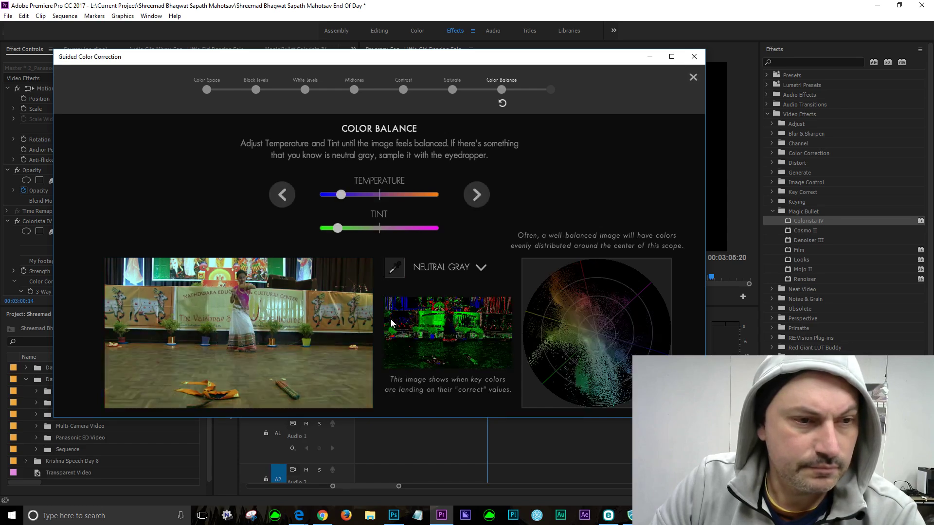
# Step: Try balancing the color with the eyedropper set to Skin Tone by sampling the preview image
pyautogui.click(481, 269)
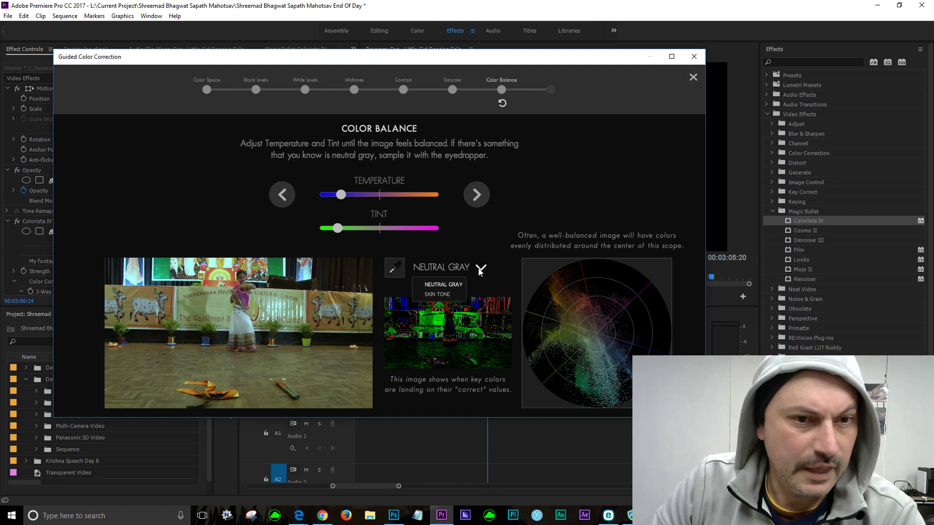
pyautogui.click(437, 294)
pyautogui.click(394, 267)
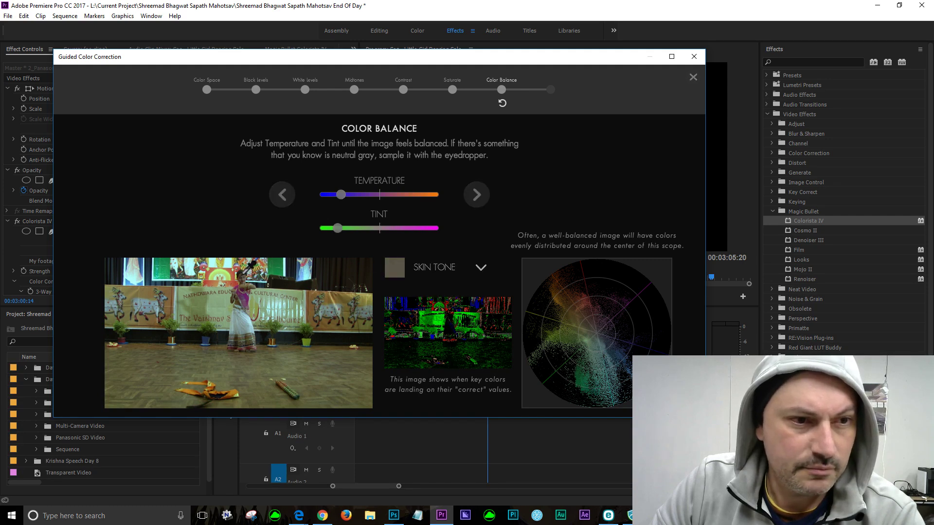
pyautogui.click(330, 316)
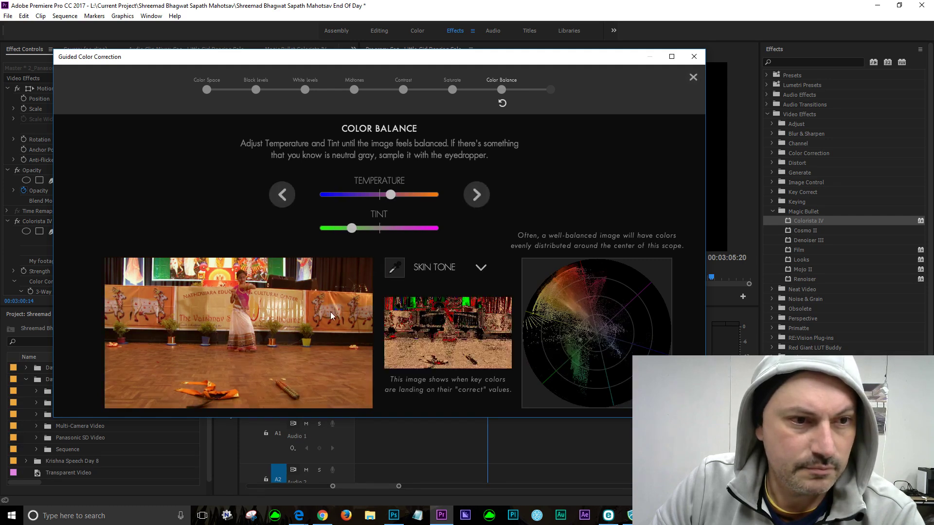
# Step: Balance the color with Temperature slightly toward blue and Tint slightly toward green, and finish the guided correction
pyautogui.moveTo(350, 230); pyautogui.dragTo(373, 232)
pyautogui.moveTo(391, 194); pyautogui.dragTo(381, 195)
pyautogui.moveTo(596, 317); pyautogui.dragTo(609, 354)
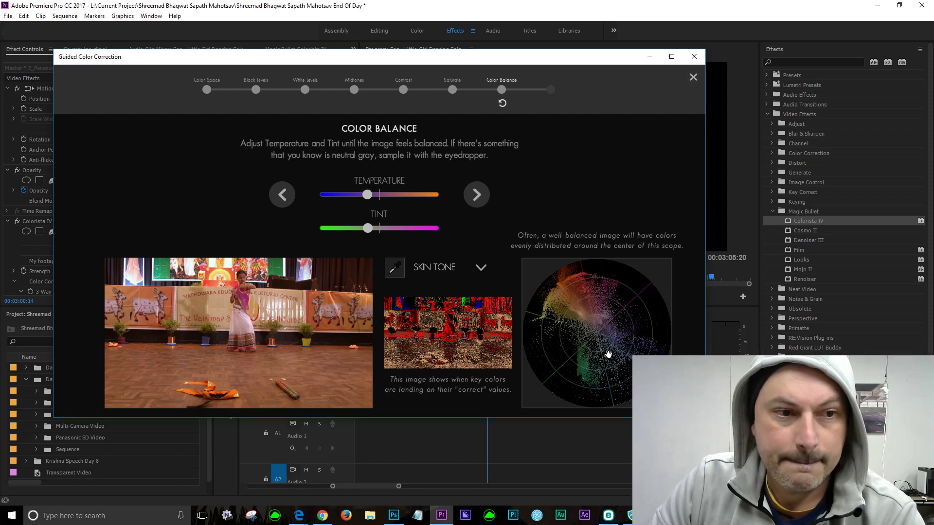
pyautogui.click(477, 195)
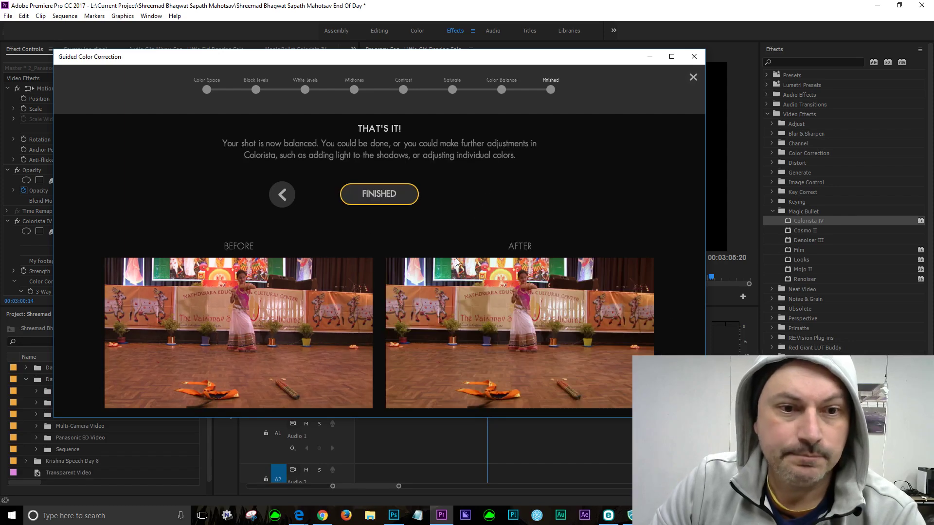
pyautogui.click(394, 198)
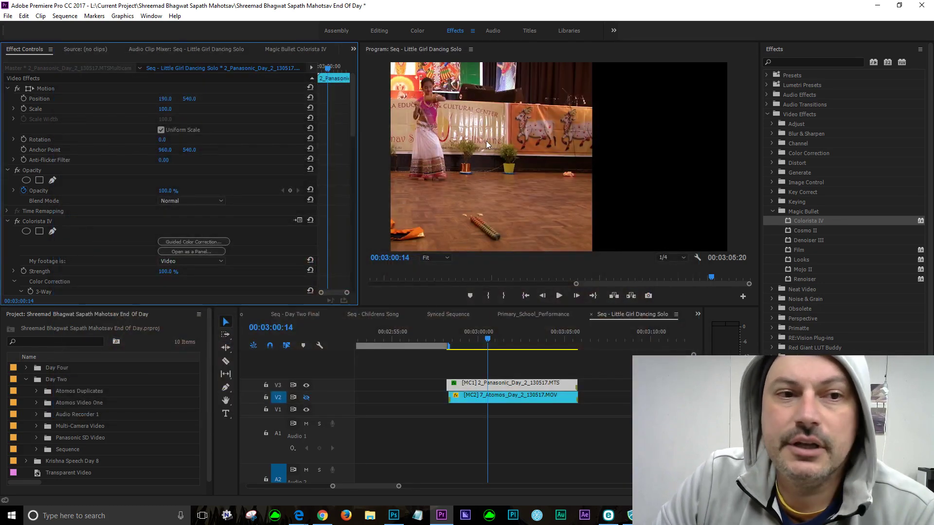
# Step: Show the Atomos clip on V2 beside the graded Panasonic clip and play the sequence at 200% magnification
pyautogui.click(307, 398)
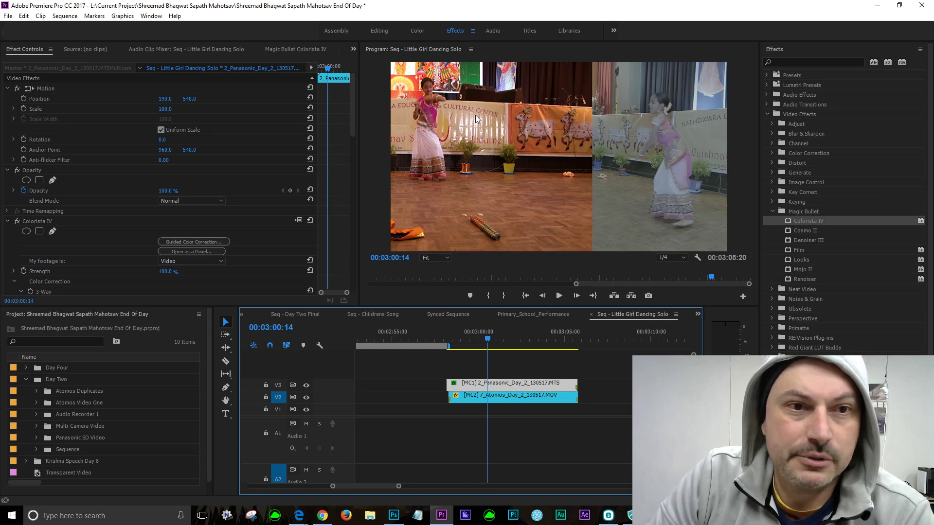
pyautogui.click(447, 261)
pyautogui.click(440, 296)
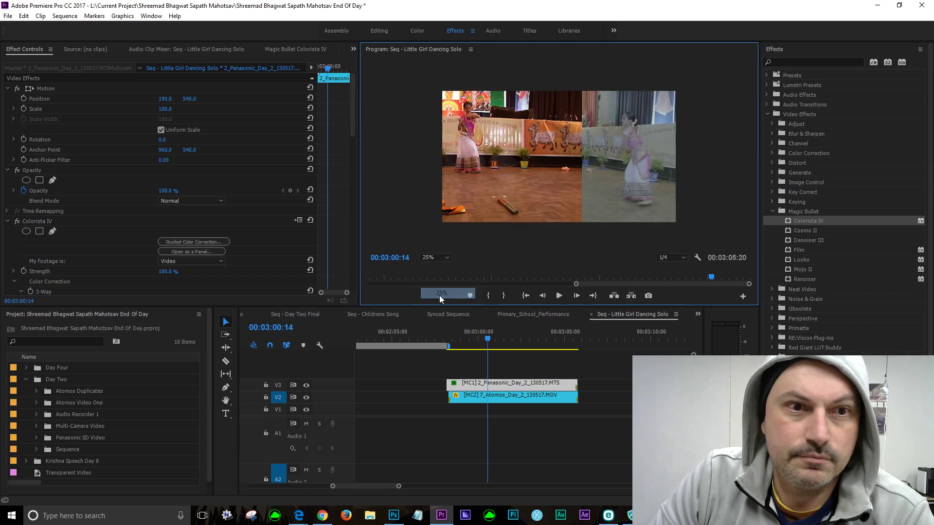
pyautogui.click(447, 259)
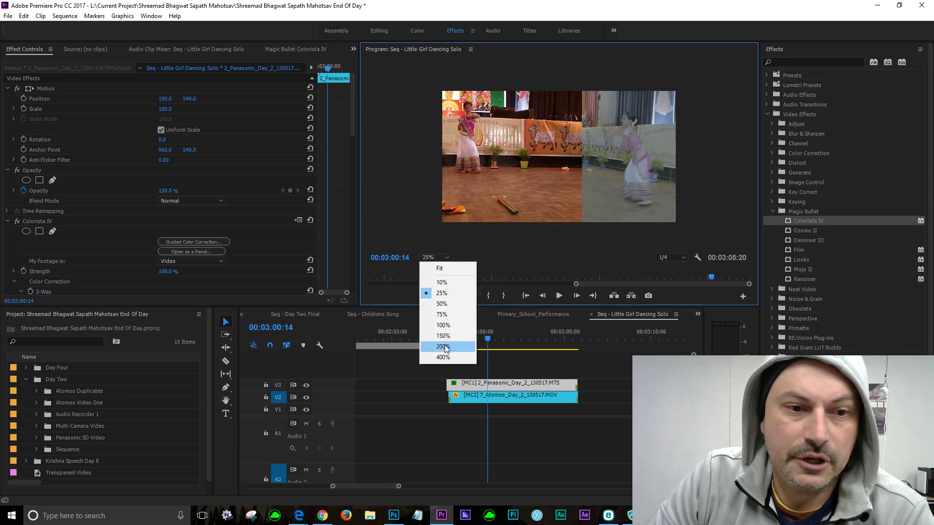
pyautogui.click(444, 349)
pyautogui.press('space')
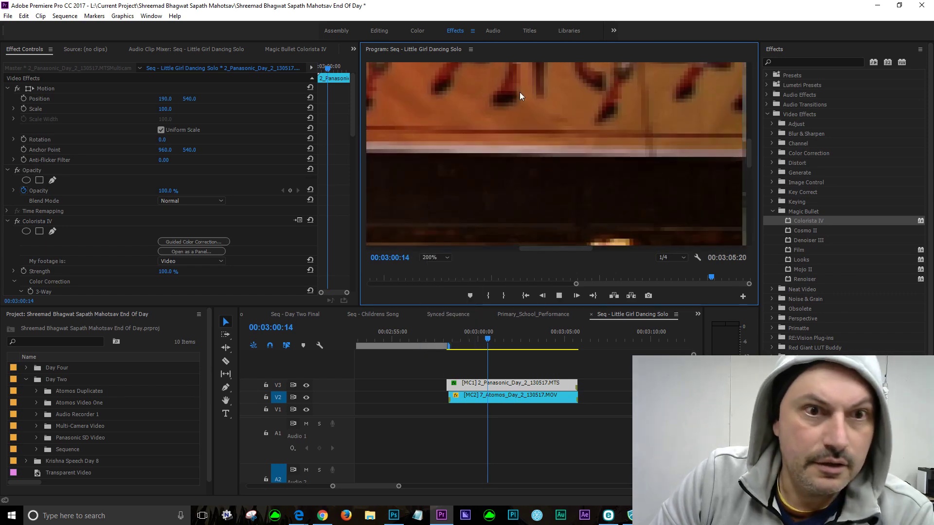
pyautogui.press('space')
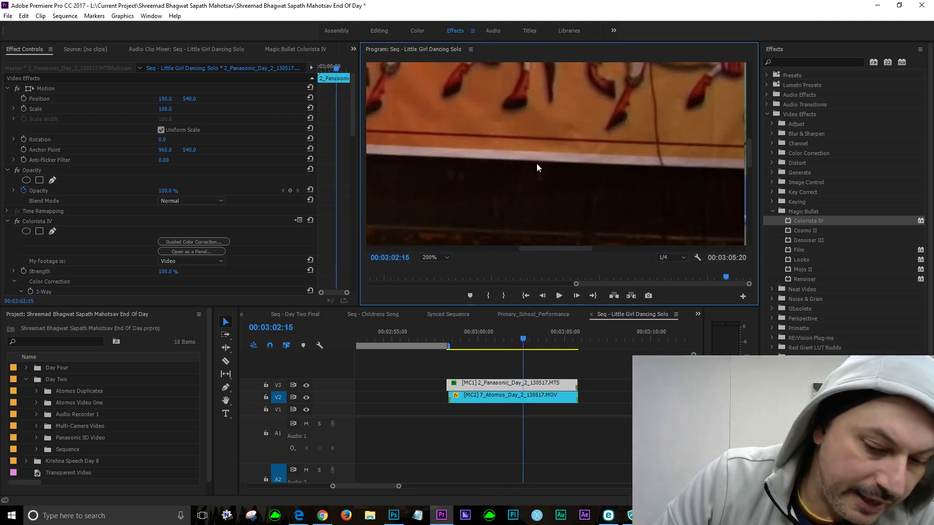
# Step: Examine the Panasonic image up close, from the dancer's skirt to her face and the backdrop
pyautogui.press('h')
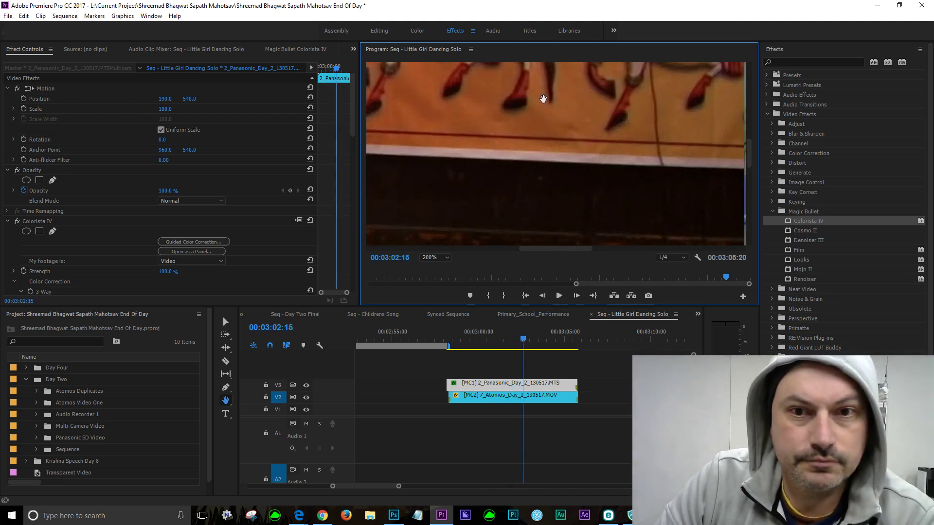
pyautogui.moveTo(749, 152)
pyautogui.mouseDown()
pyautogui.moveTo(760, 66)
pyautogui.moveTo(757, 161)
pyautogui.mouseUp()
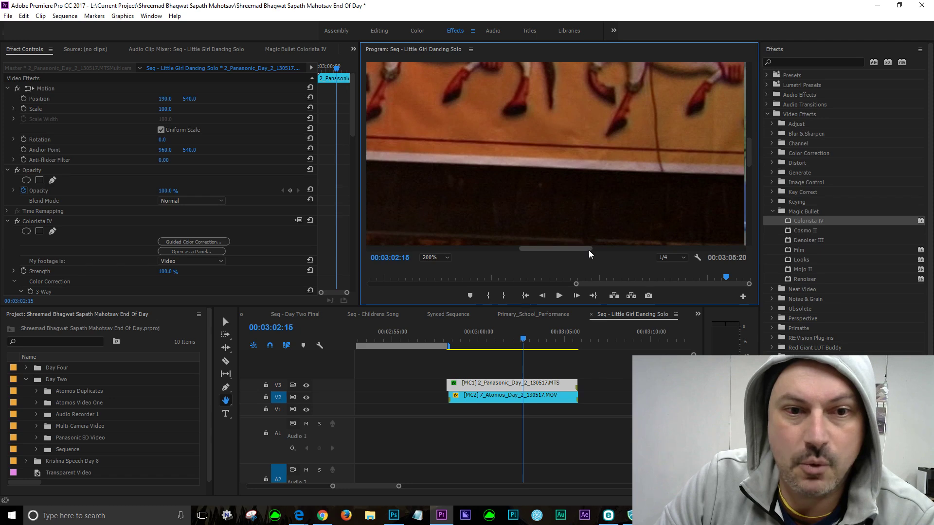
pyautogui.moveTo(585, 255); pyautogui.dragTo(450, 250)
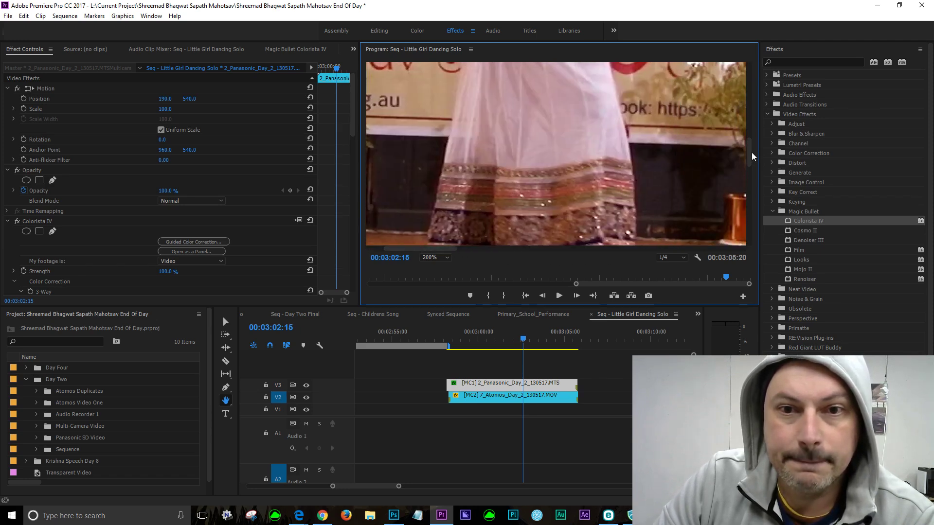
pyautogui.moveTo(752, 156); pyautogui.dragTo(784, 56)
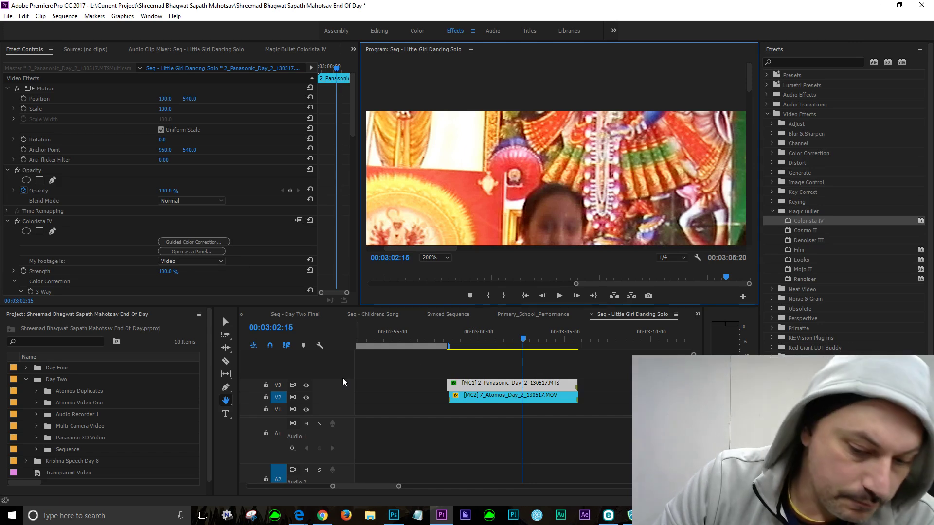
# Step: Return to the Selection tool, select the Panasonic clip on V3 and hide the Atomos clip's V2 track
pyautogui.press('v')
pyautogui.click(480, 369)
pyautogui.click(486, 386)
pyautogui.click(306, 398)
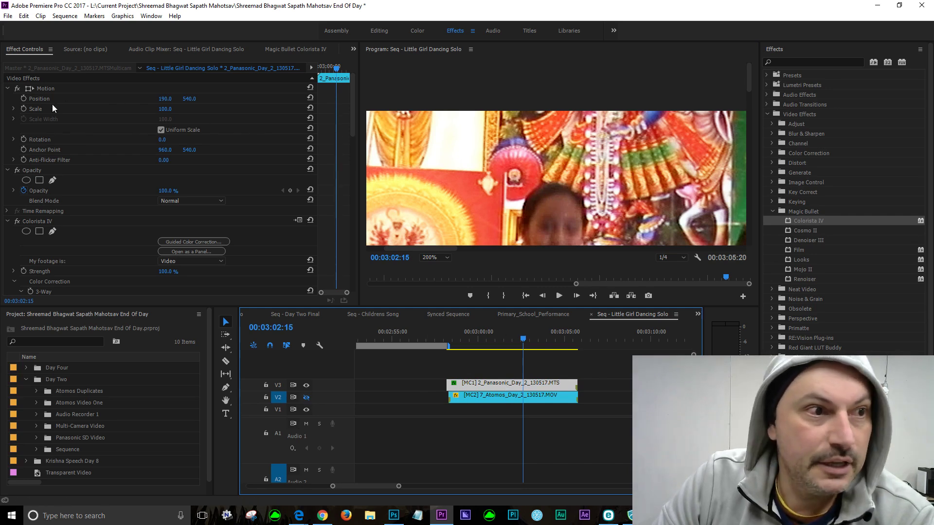
# Step: Add a rectangular opacity mask to the Panasonic clip and fit the whole frame in the program monitor
pyautogui.click(7, 89)
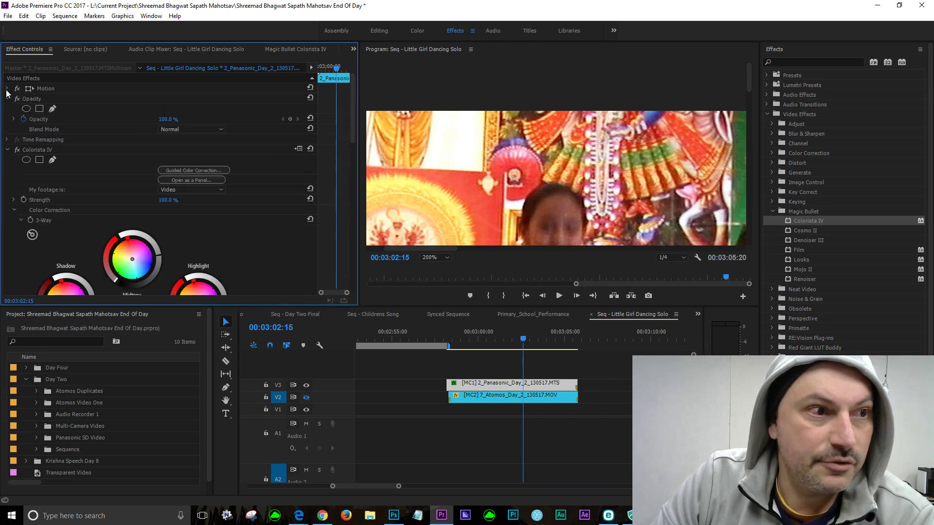
pyautogui.click(39, 109)
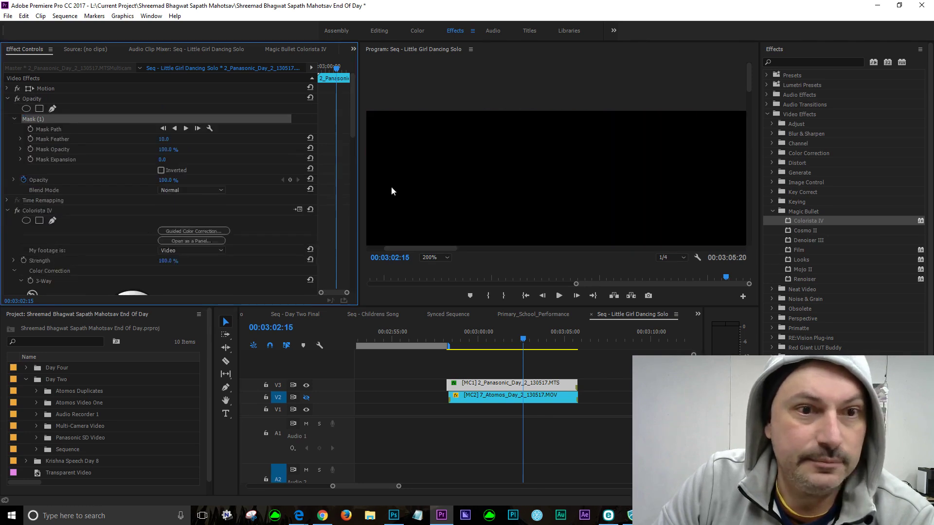
pyautogui.click(748, 81)
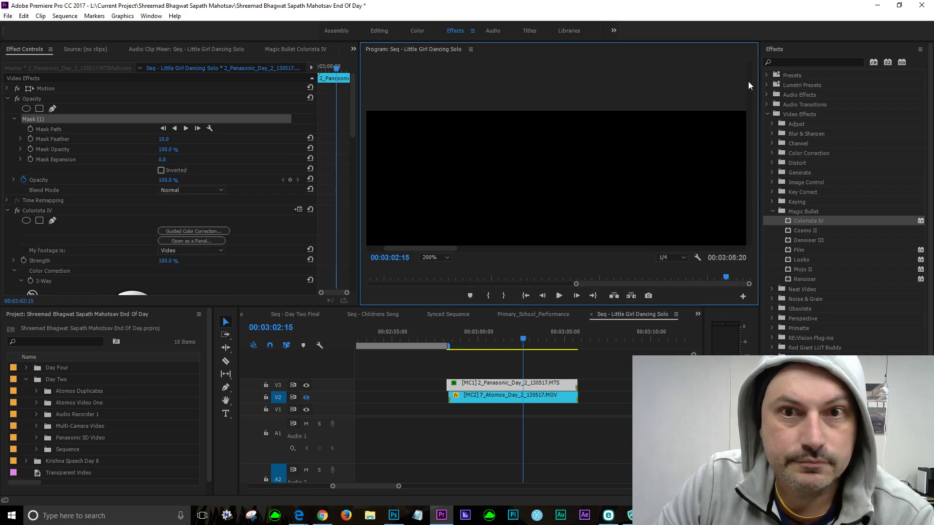
pyautogui.click(447, 258)
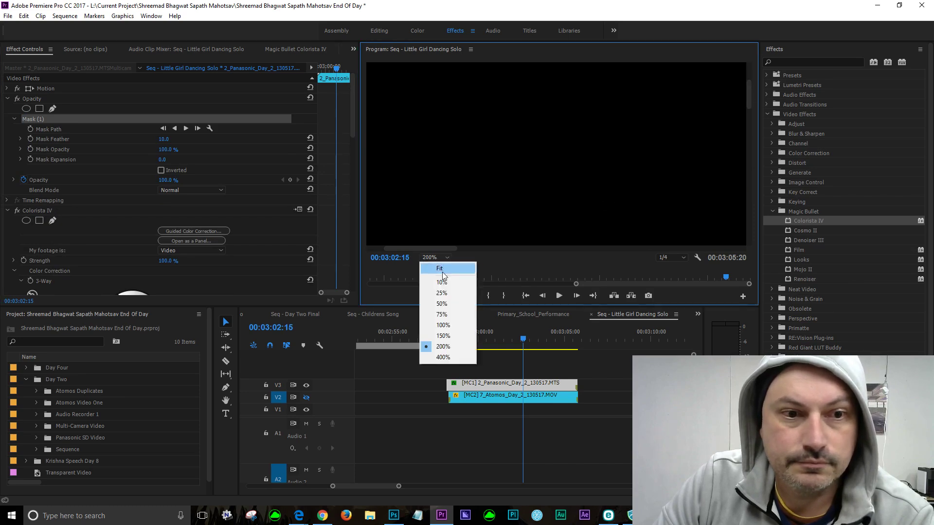
pyautogui.click(436, 266)
pyautogui.moveTo(441, 156); pyautogui.dragTo(463, 90)
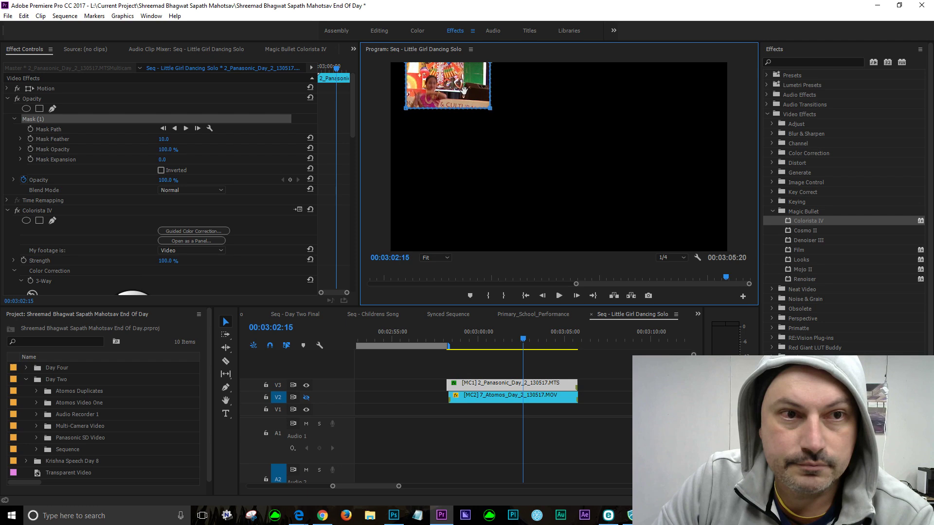
pyautogui.click(438, 258)
pyautogui.click(444, 346)
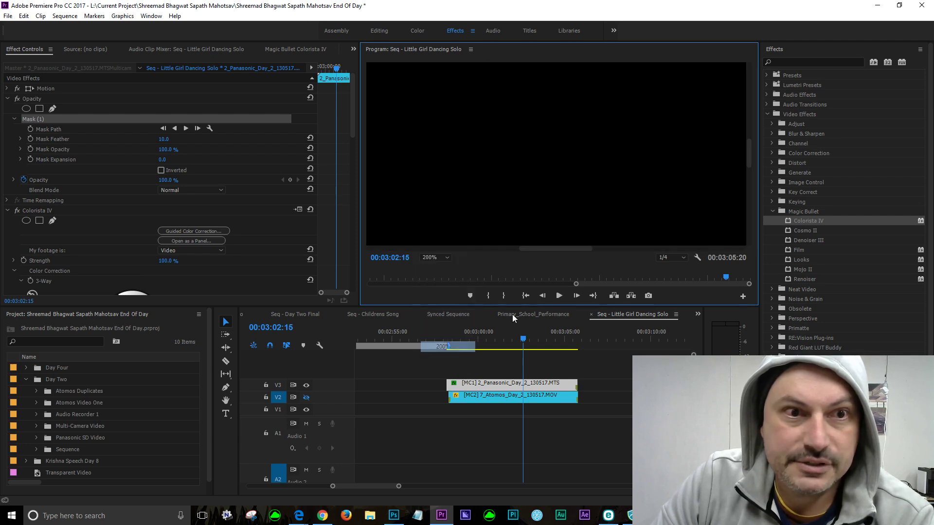
pyautogui.click(747, 161)
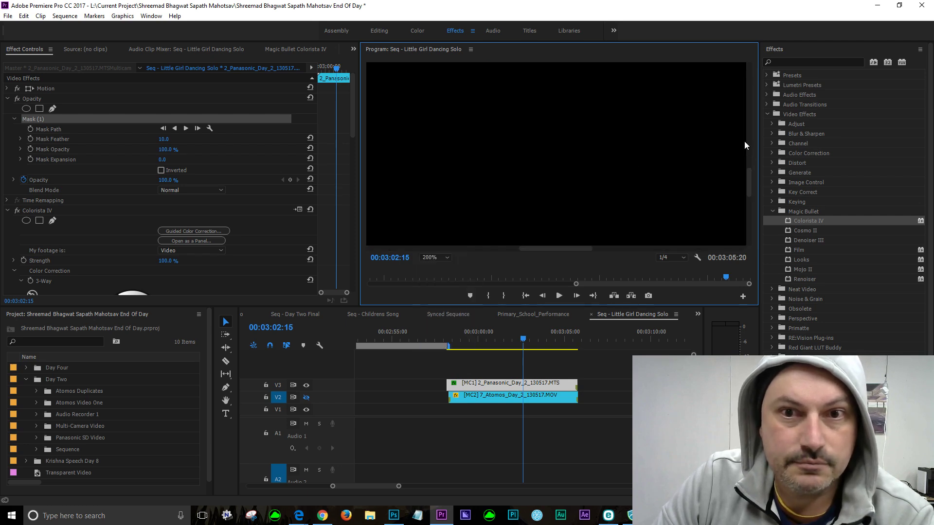
pyautogui.moveTo(757, 124); pyautogui.dragTo(763, 76)
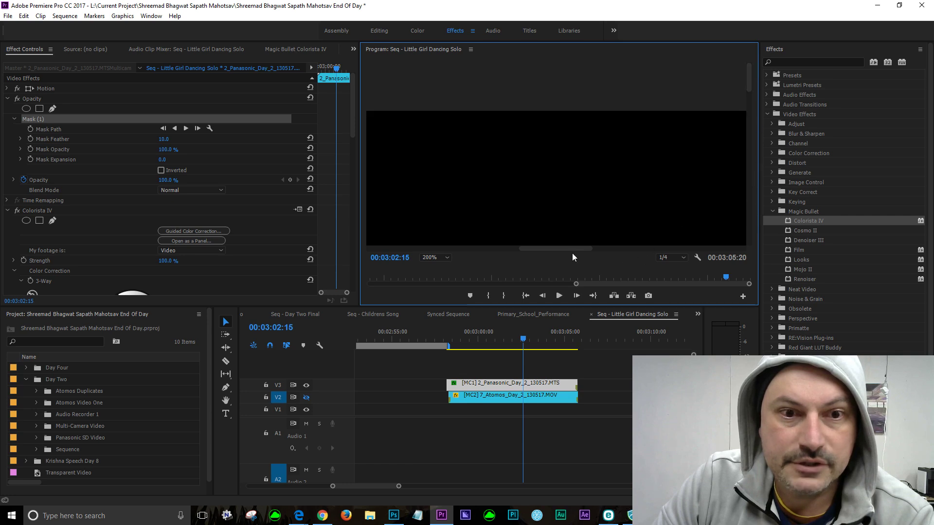
pyautogui.moveTo(558, 246); pyautogui.dragTo(404, 238)
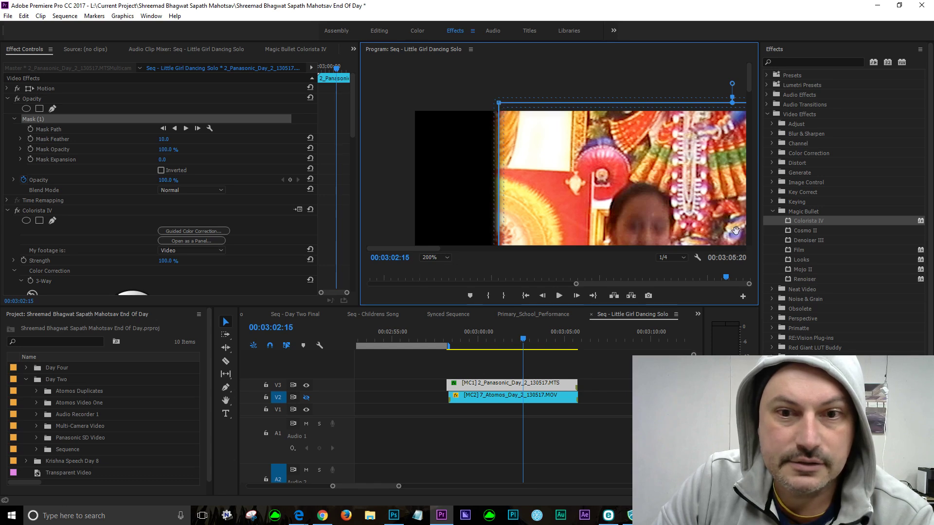
pyautogui.click(443, 257)
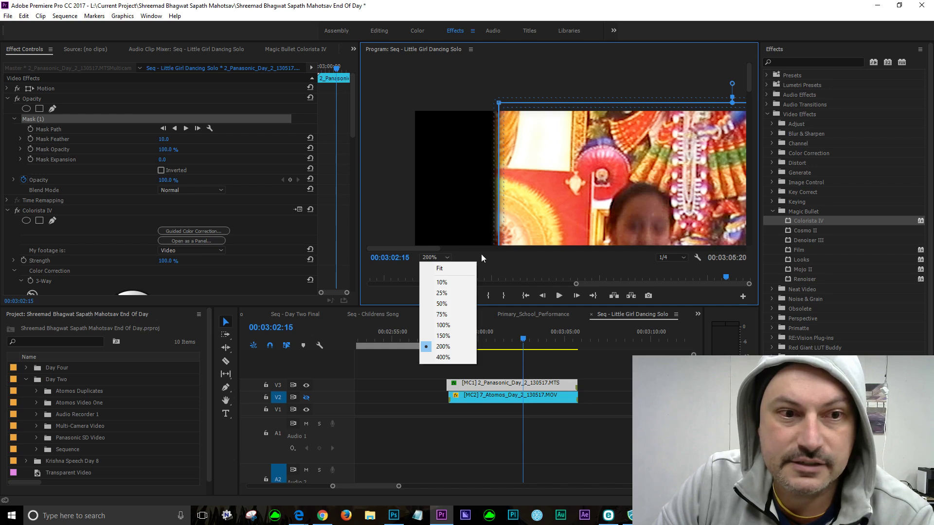
pyautogui.click(439, 269)
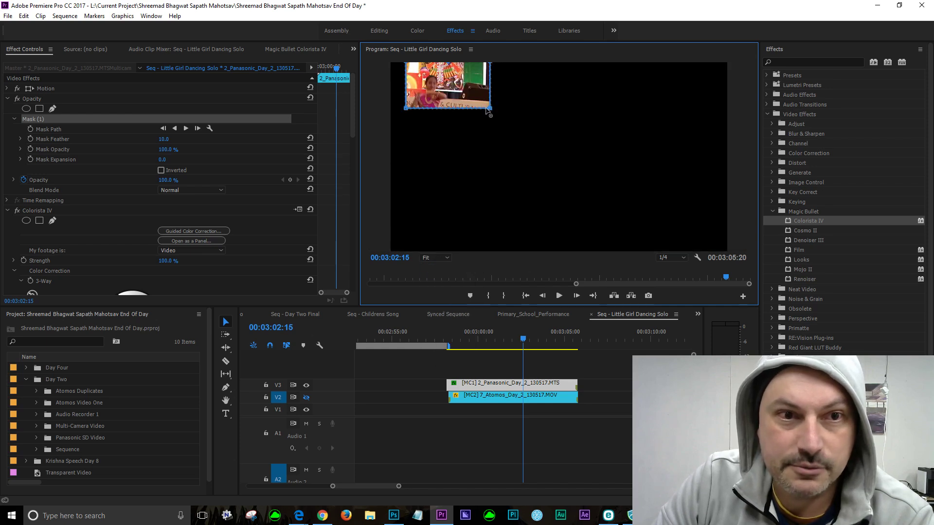
# Step: Shrink the opacity mask around the small white patch in the upper-left corner of the Panasonic picture
pyautogui.moveTo(491, 113); pyautogui.dragTo(418, 74)
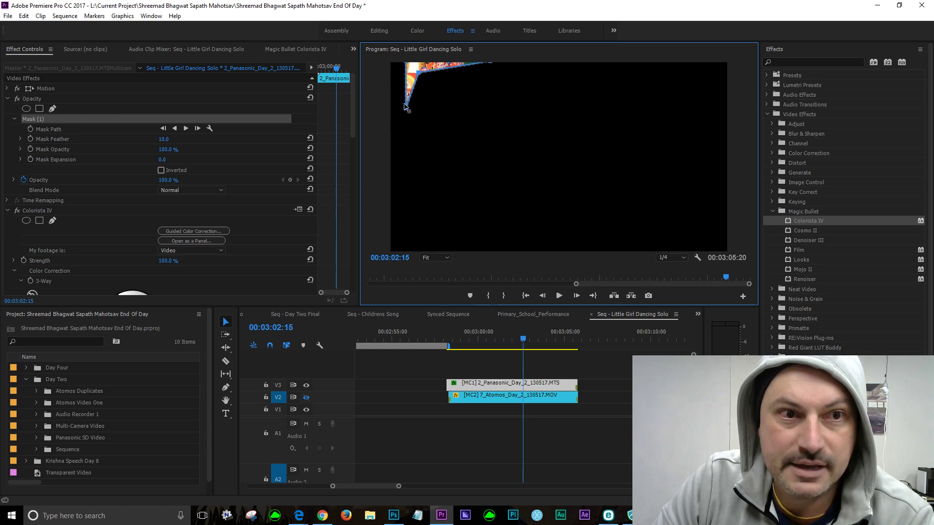
pyautogui.moveTo(408, 111); pyautogui.dragTo(408, 73)
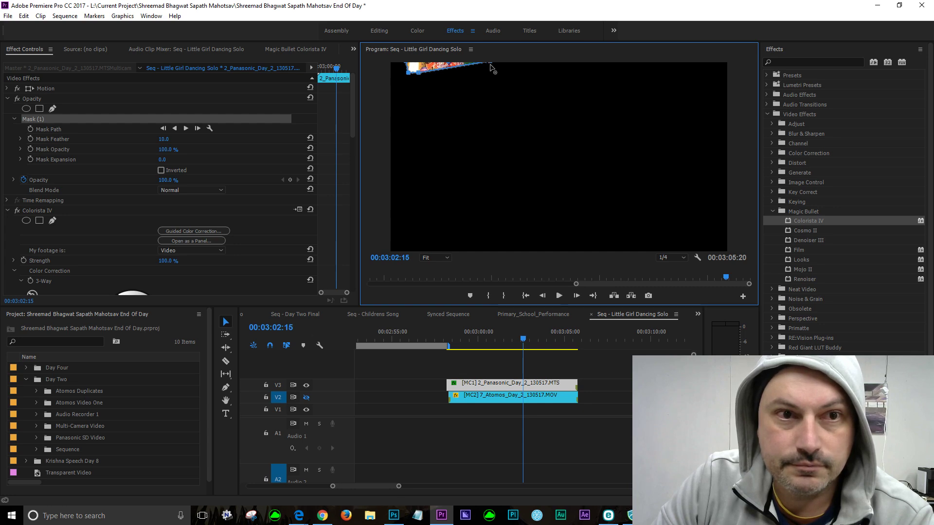
pyautogui.moveTo(491, 62); pyautogui.dragTo(417, 61)
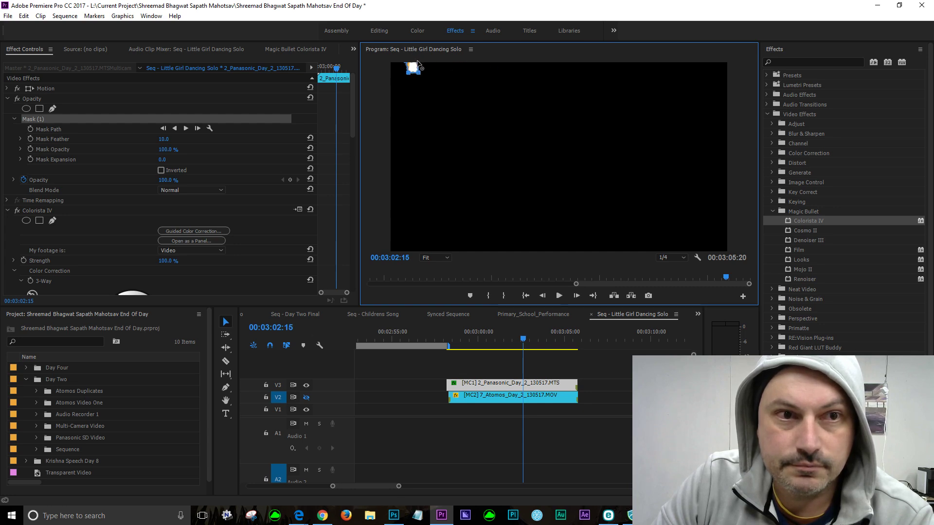
# Step: Magnify the picture to 200% and adjust the mask corners so that only the white patch is enclosed
pyautogui.click(431, 258)
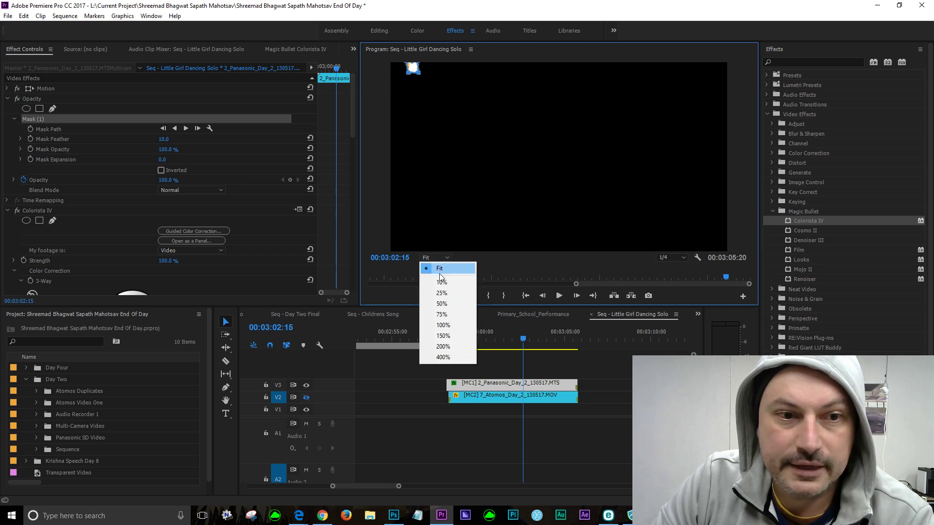
pyautogui.click(440, 345)
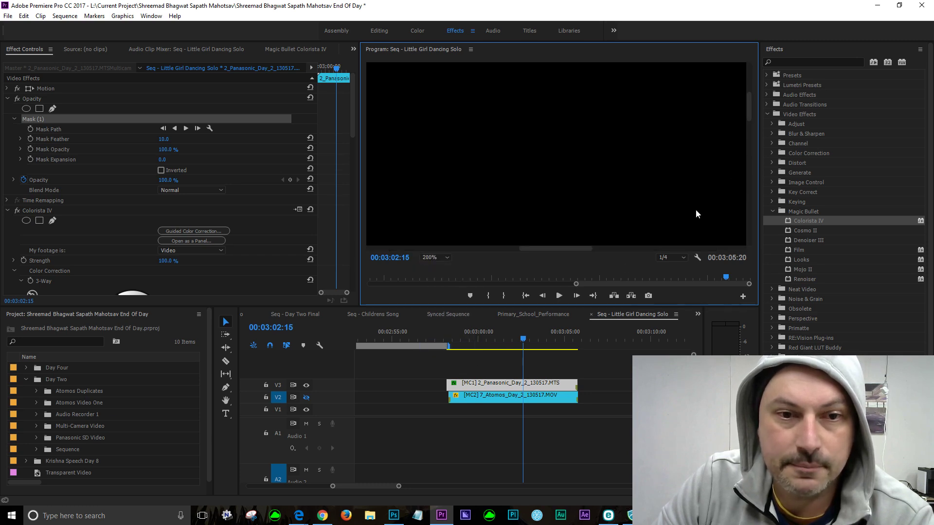
pyautogui.moveTo(445, 251)
pyautogui.mouseDown()
pyautogui.moveTo(420, 253)
pyautogui.moveTo(452, 250)
pyautogui.mouseUp()
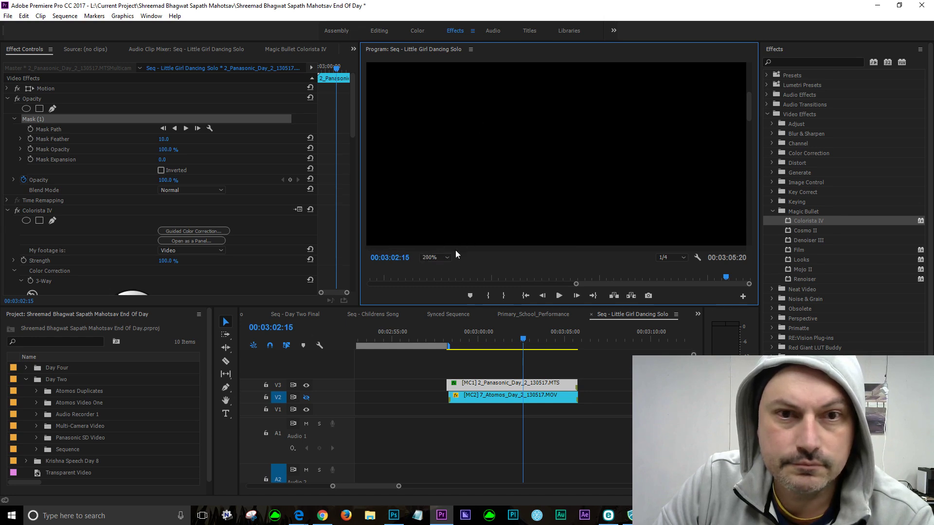
pyautogui.moveTo(748, 116); pyautogui.dragTo(753, 83)
pyautogui.moveTo(432, 103); pyautogui.dragTo(497, 116)
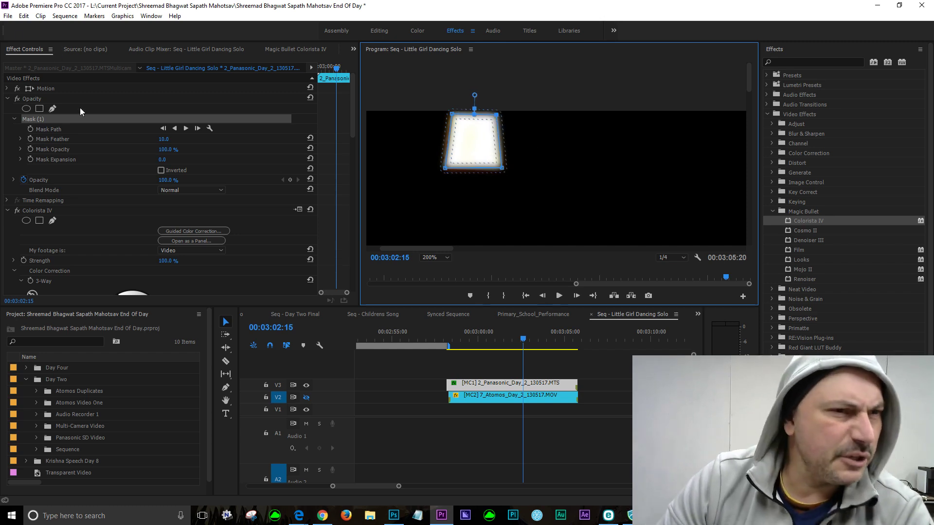
# Step: Set the opacity mask's feather to 0
pyautogui.click(161, 139)
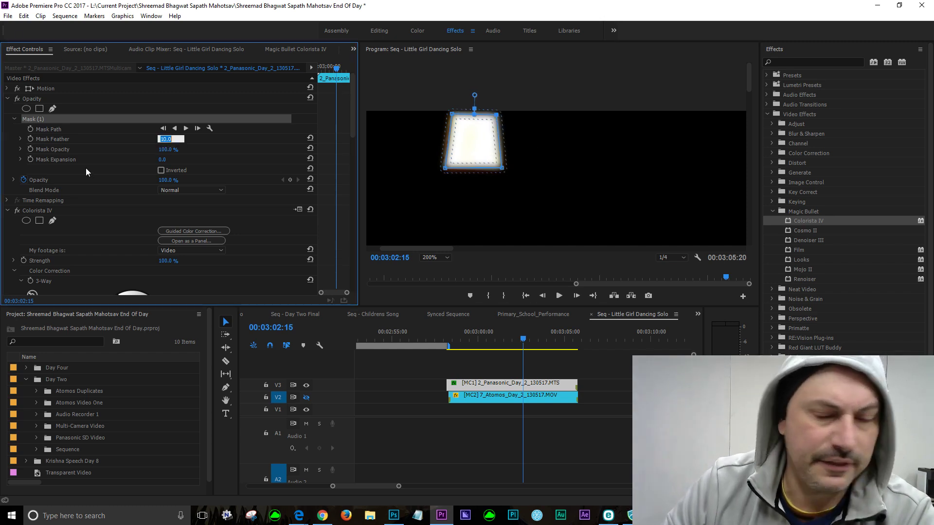
pyautogui.write('0')
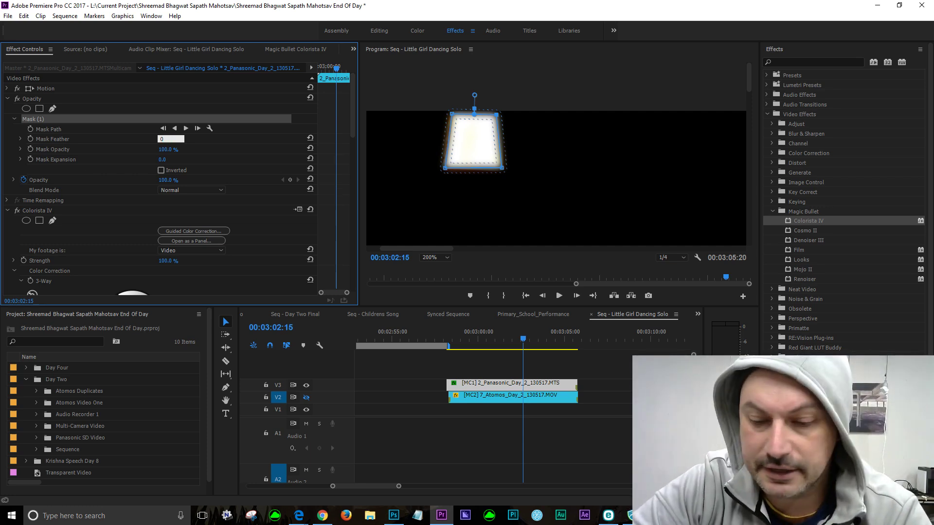
pyautogui.press('Return')
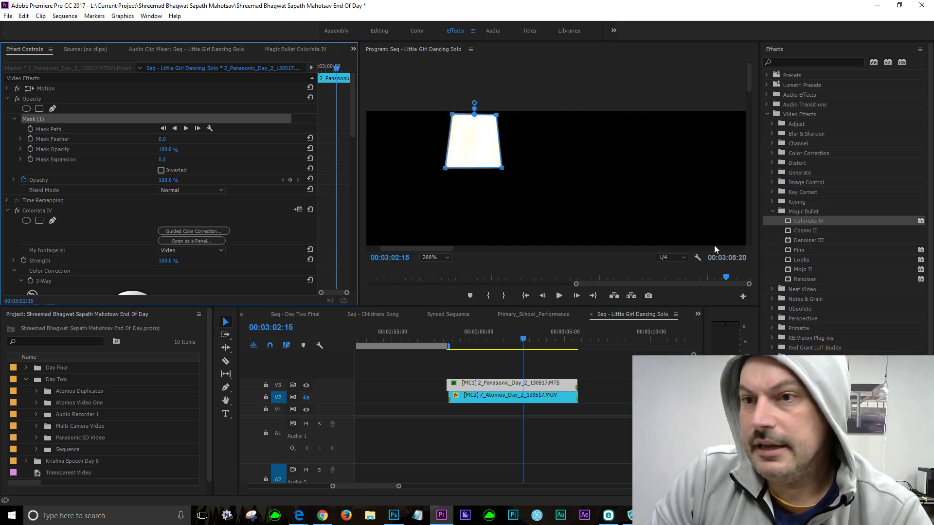
# Step: Place the Lumetri Scopes window over the workspace, keeping the effect settings and the masked white patch in view
pyautogui.moveTo(933, 13); pyautogui.dragTo(300, 42)
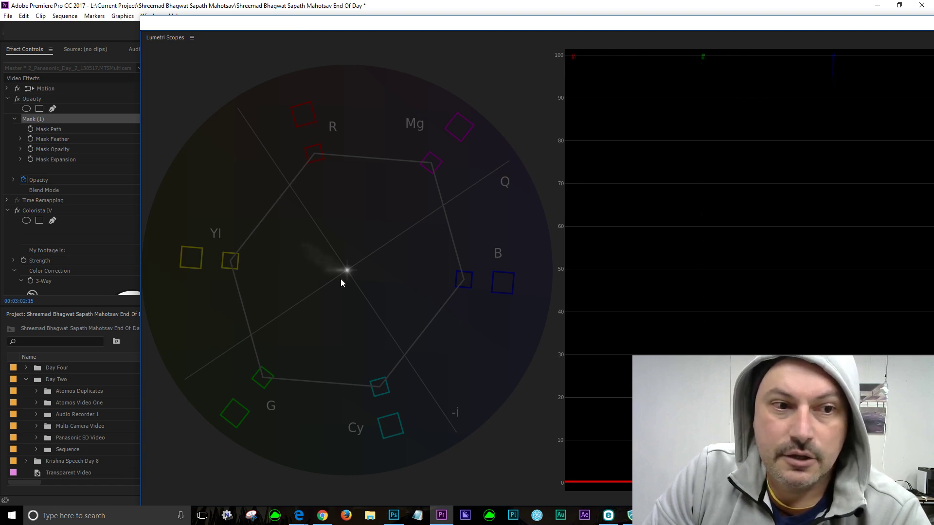
pyautogui.moveTo(305, 27); pyautogui.dragTo(270, 4)
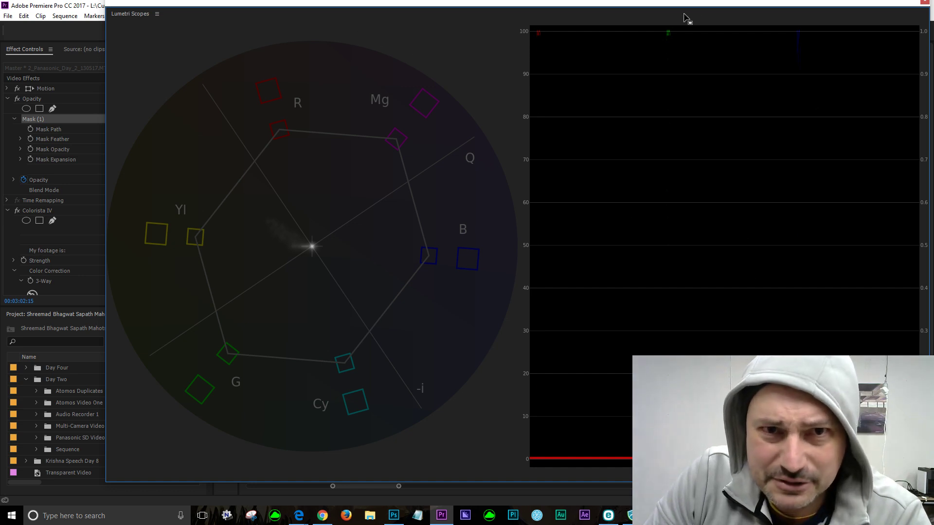
pyautogui.moveTo(634, 6); pyautogui.dragTo(592, 52)
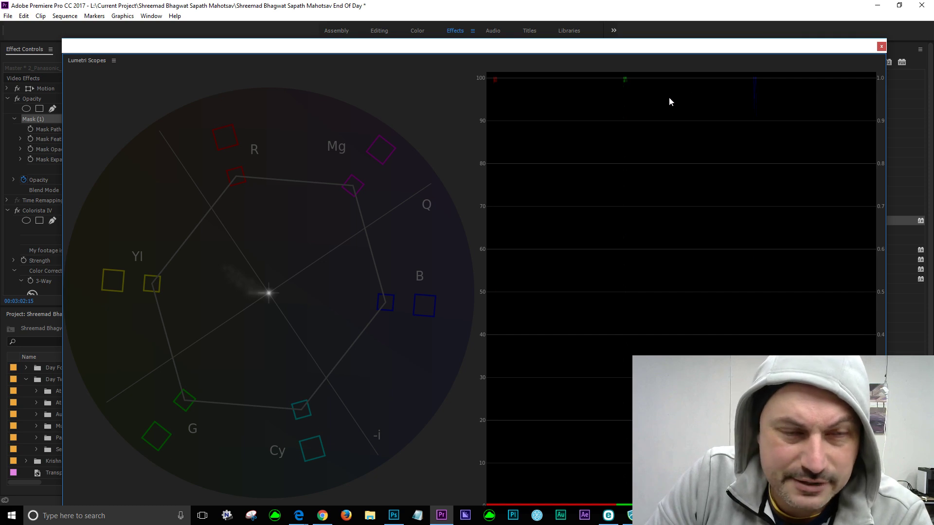
pyautogui.moveTo(416, 47); pyautogui.dragTo(524, 30)
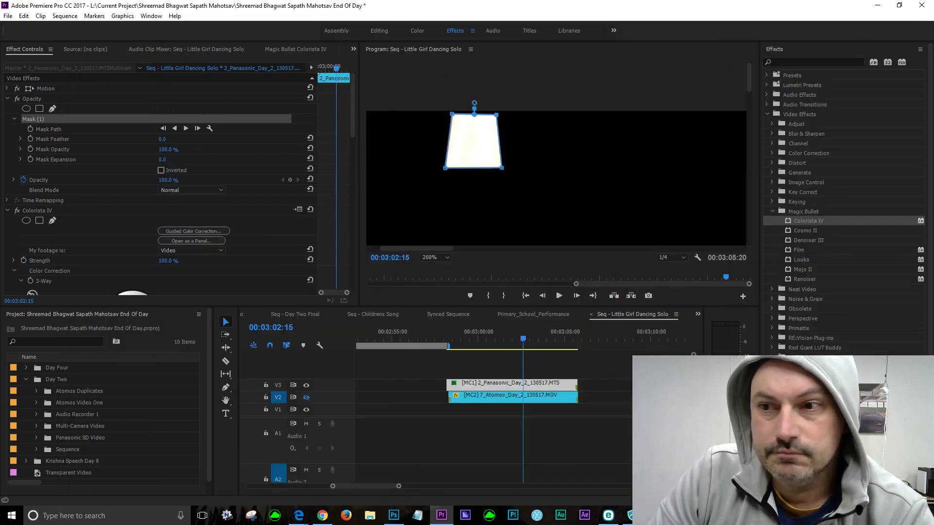
pyautogui.moveTo(933, 41); pyautogui.dragTo(657, 185)
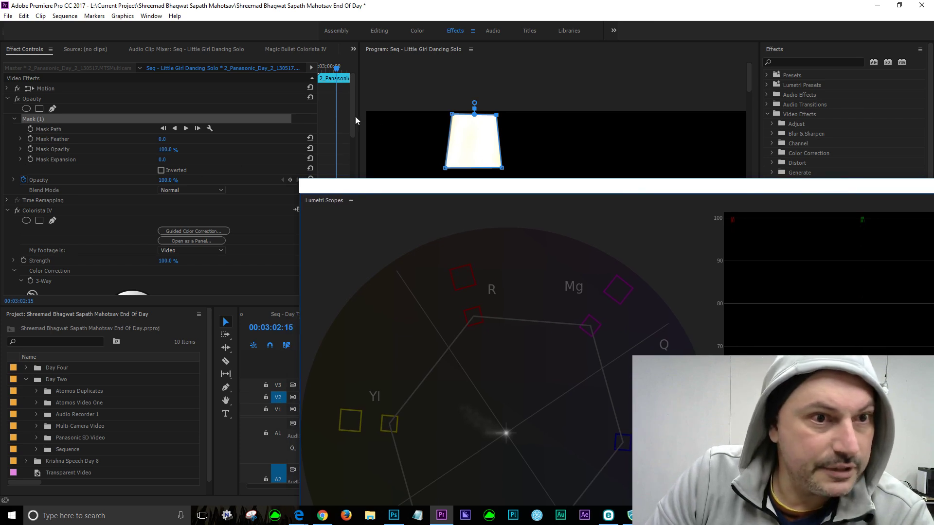
# Step: Set Colorista IV's Temperature to about -58.3 and Tint to about -10.5, using the vectorscope to neutralize the masked white patch
pyautogui.moveTo(355, 116); pyautogui.dragTo(349, 145)
pyautogui.scroll(-2, 232, 148)
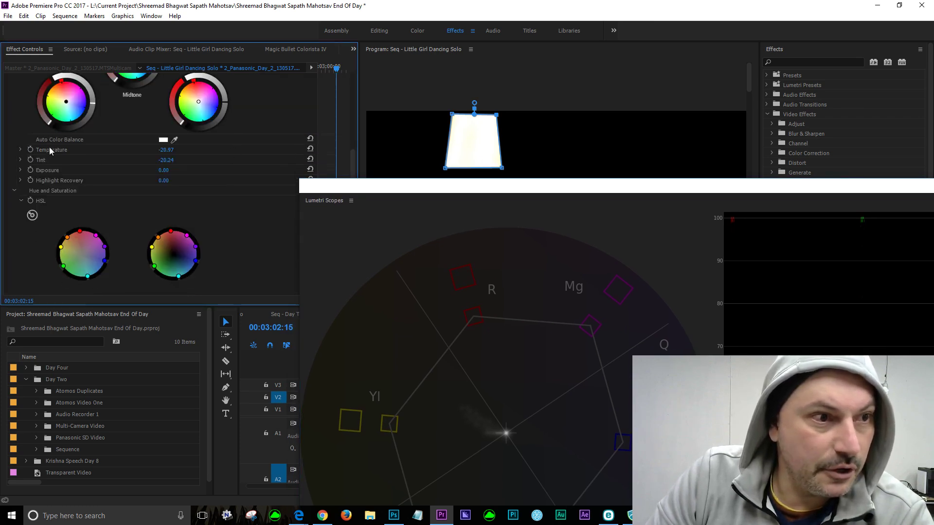
pyautogui.click(21, 150)
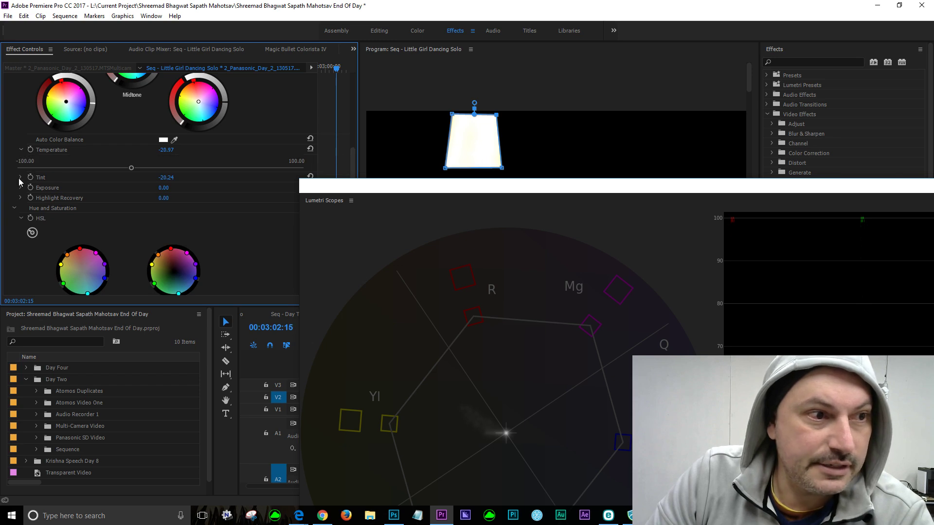
pyautogui.click(20, 178)
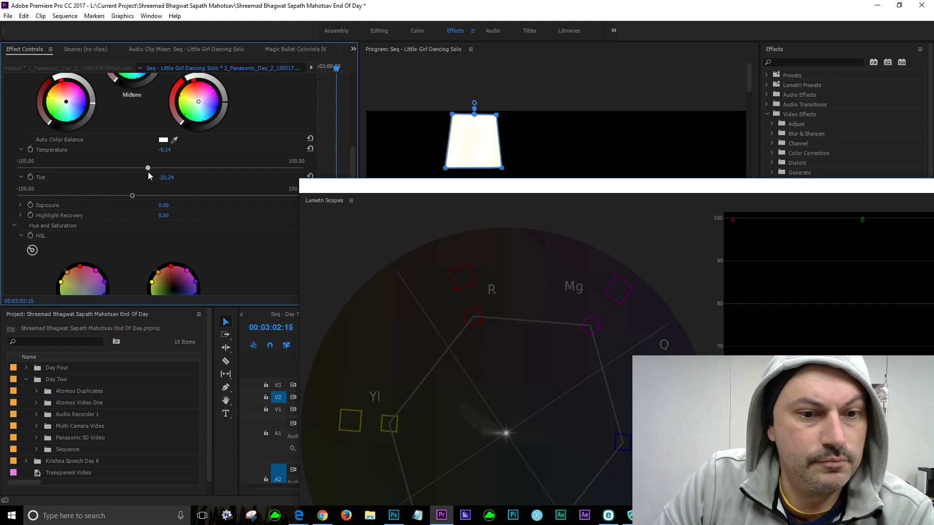
pyautogui.moveTo(159, 172); pyautogui.dragTo(168, 176)
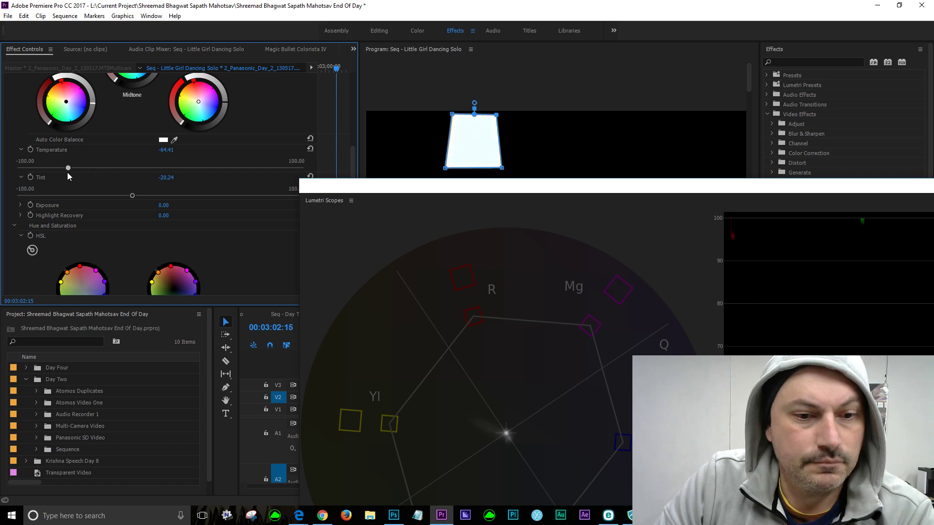
pyautogui.moveTo(67, 173)
pyautogui.mouseDown()
pyautogui.moveTo(48, 170)
pyautogui.moveTo(73, 174)
pyautogui.mouseUp()
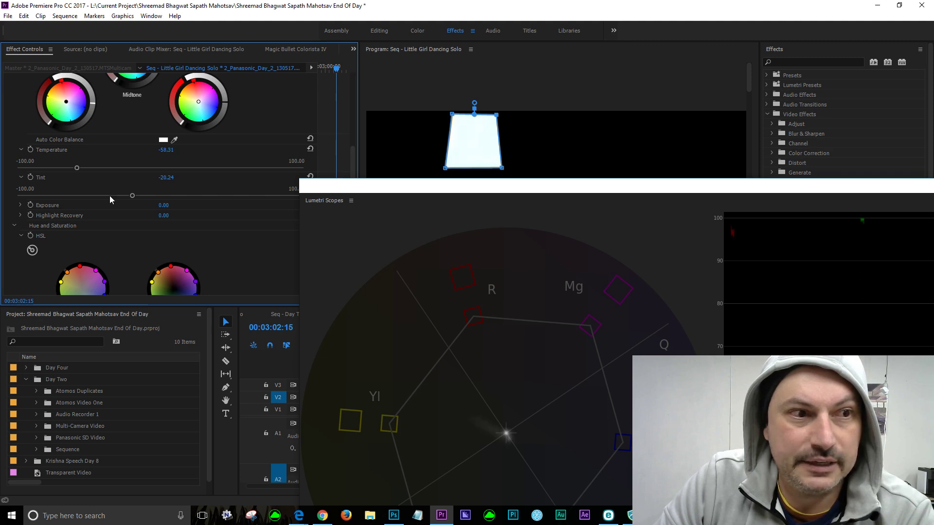
pyautogui.moveTo(144, 198)
pyautogui.mouseDown()
pyautogui.moveTo(192, 209)
pyautogui.moveTo(121, 203)
pyautogui.moveTo(180, 211)
pyautogui.moveTo(143, 211)
pyautogui.mouseUp()
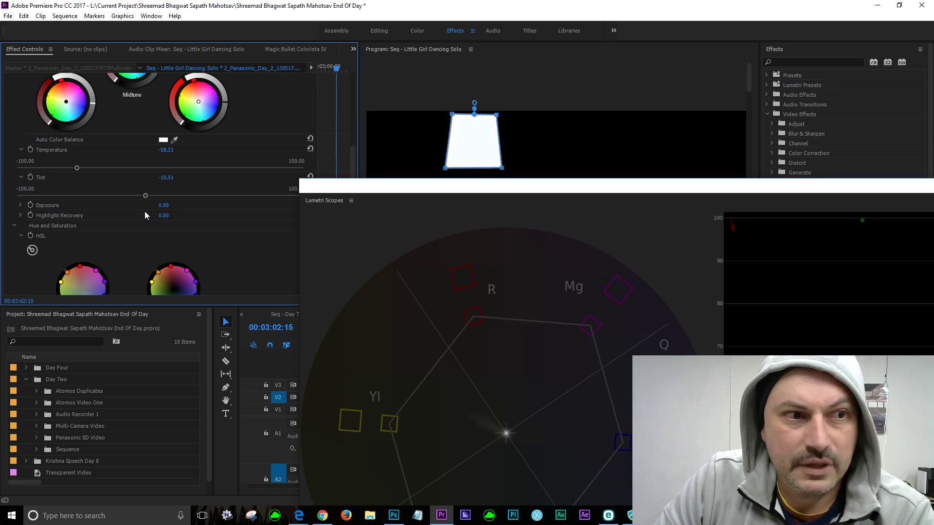
# Step: Move the Lumetri Scopes window aside to uncover the masked patch and timeline, and return to the clip's opacity mask settings
pyautogui.moveTo(453, 187); pyautogui.dragTo(704, 63)
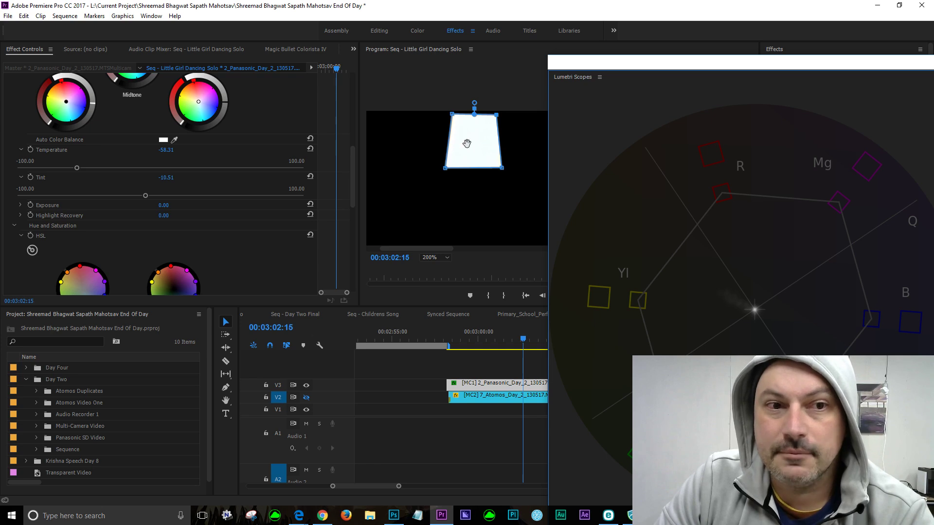
pyautogui.scroll(-5, 353, 186)
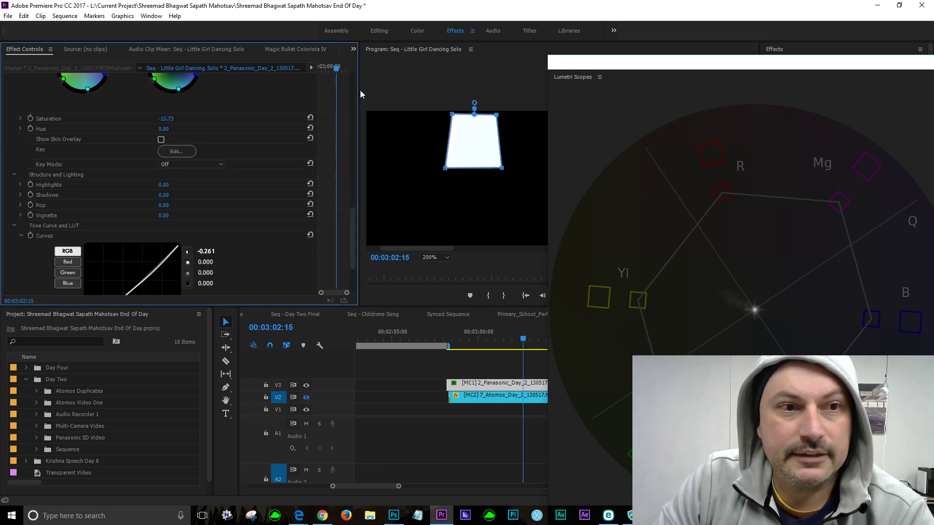
pyautogui.scroll(1, 351, 196)
pyautogui.scroll(4, 351, 199)
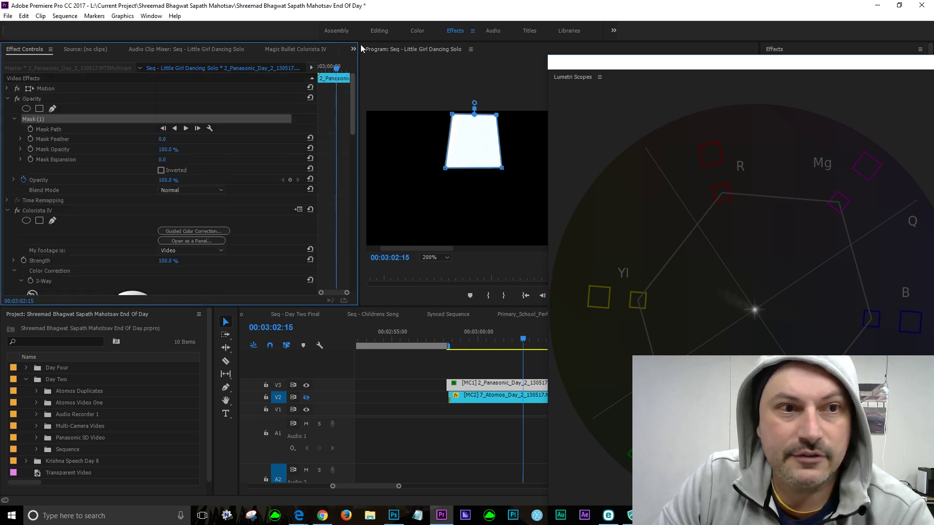
# Step: Turn off the Opacity effect on the Panasonic clip so its mask no longer hides the rest of the picture
pyautogui.scroll(4, 336, 104)
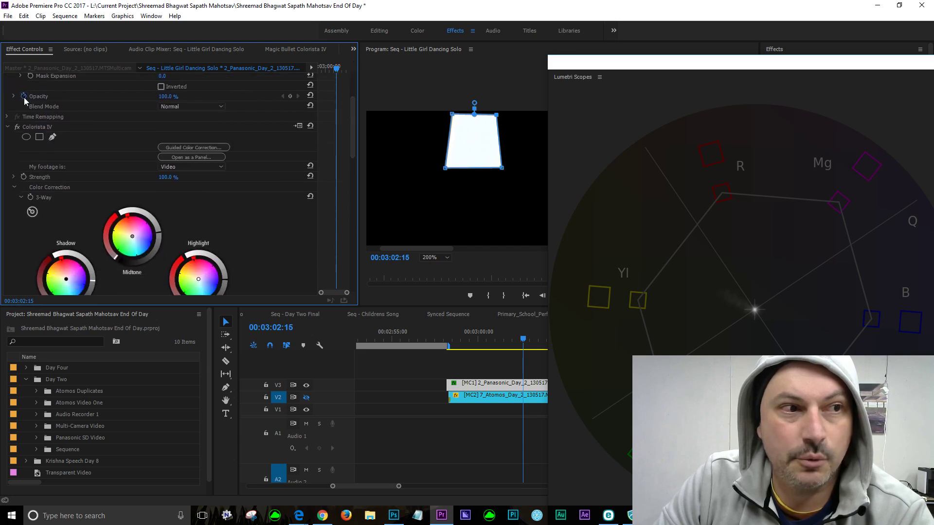
pyautogui.moveTo(350, 147); pyautogui.dragTo(358, 133)
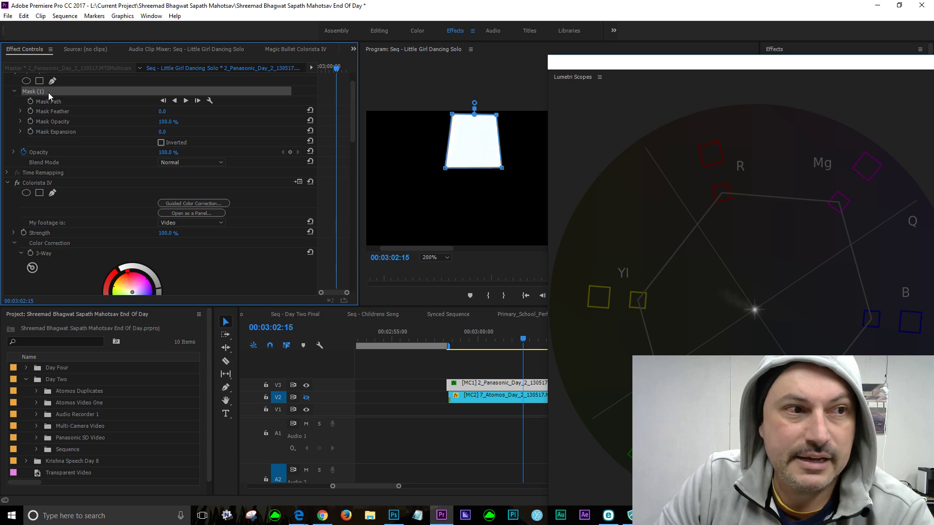
pyautogui.moveTo(353, 136); pyautogui.dragTo(359, 125)
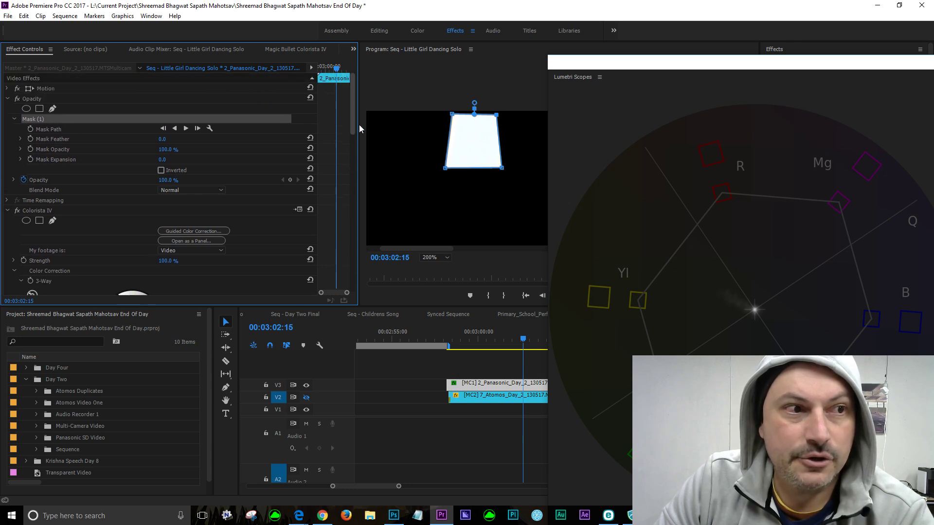
pyautogui.click(18, 99)
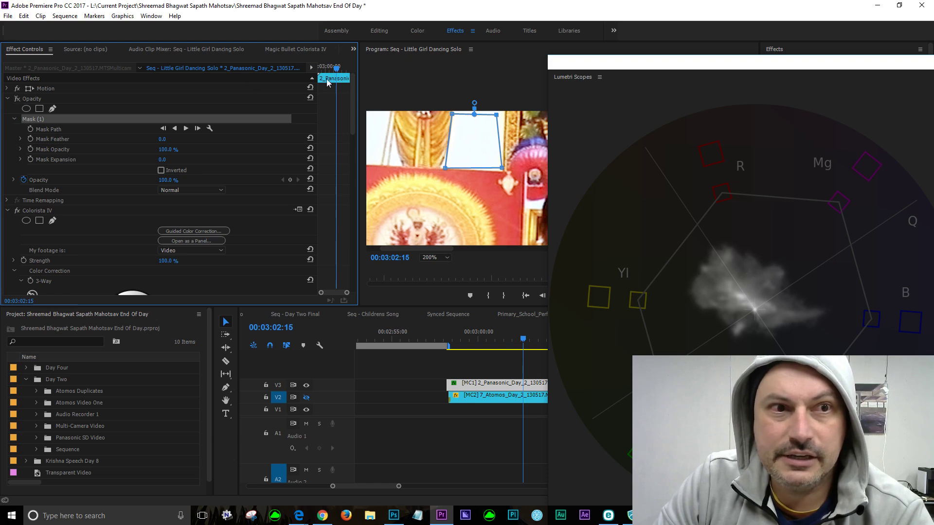
# Step: Move the Lumetri Scopes window off the workspace and set the program monitor's zoom level to Fit
pyautogui.moveTo(678, 64); pyautogui.dragTo(933, 74)
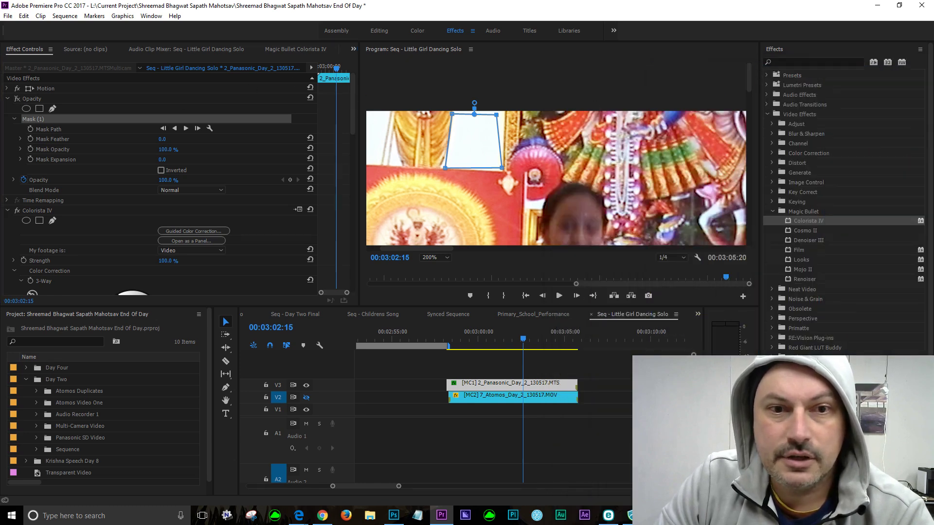
pyautogui.click(446, 260)
pyautogui.click(444, 268)
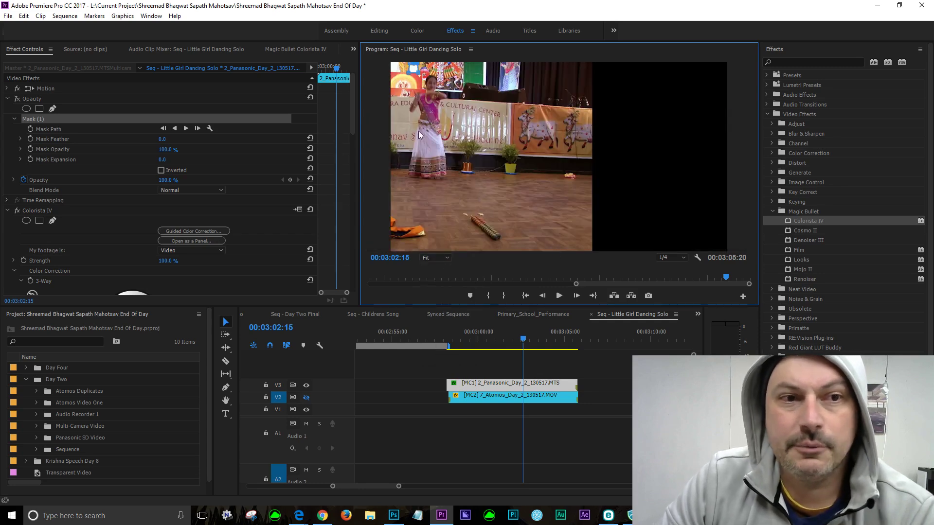
pyautogui.moveTo(933, 31); pyautogui.dragTo(933, 5)
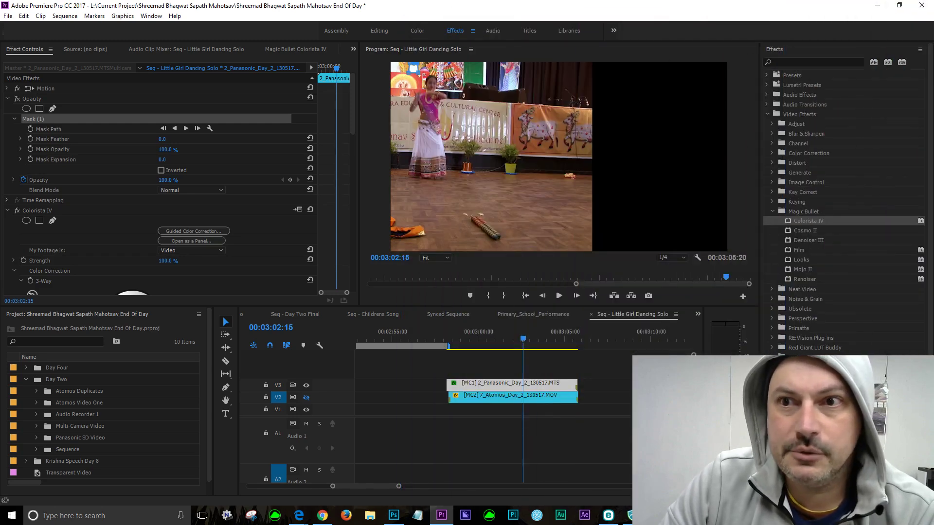
# Step: Hide video track V3, show V2, and apply the Colorista IV effect to the Atomos clip
pyautogui.click(480, 400)
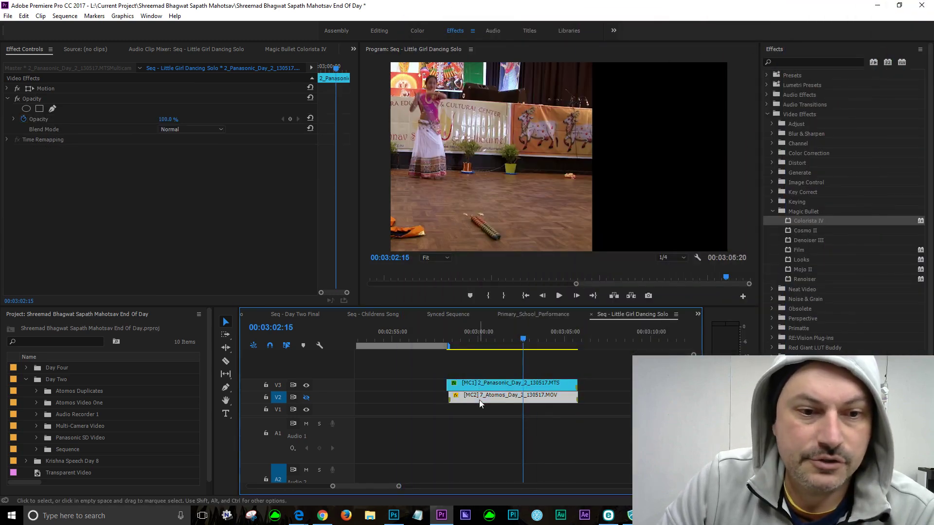
pyautogui.click(306, 385)
pyautogui.click(306, 397)
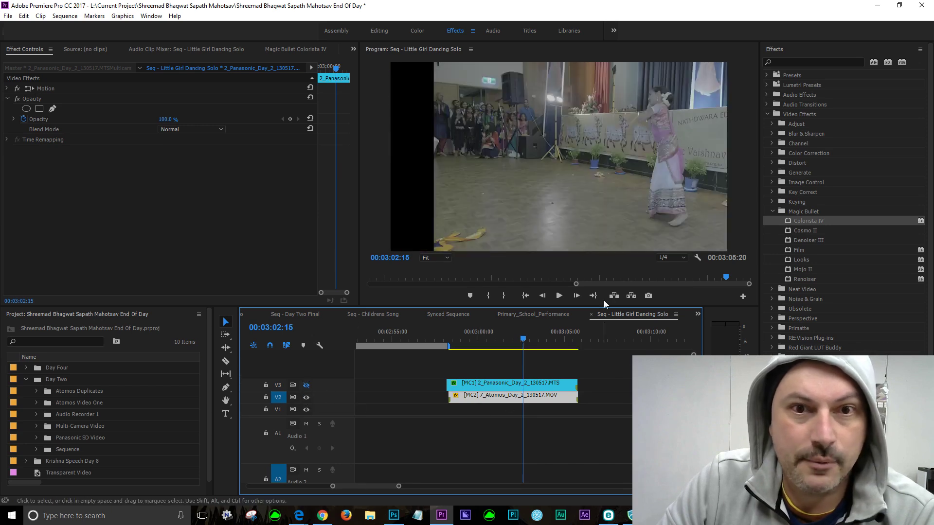
pyautogui.moveTo(787, 219); pyautogui.dragTo(494, 389)
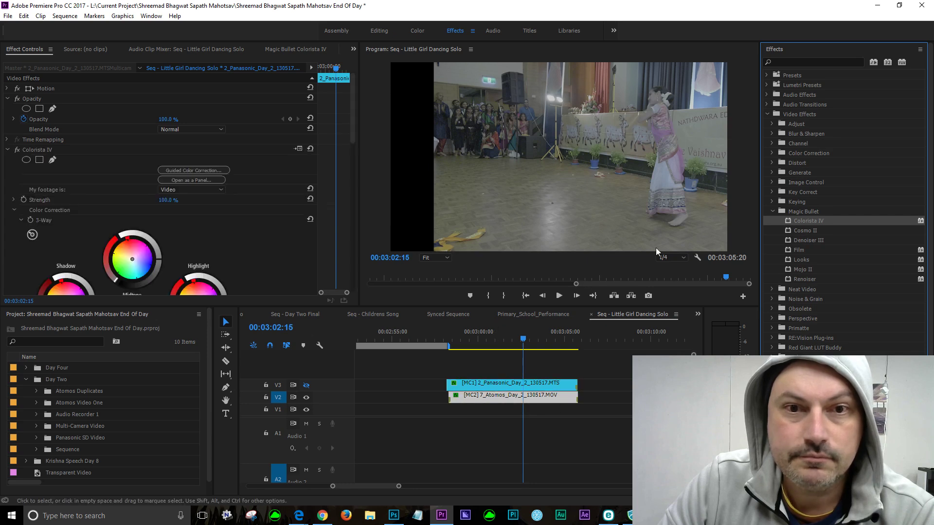
# Step: Set Colorista IV's footage type to Log and load the LUT file VLog_to_V709_forDVX200_ver100.cube
pyautogui.click(193, 191)
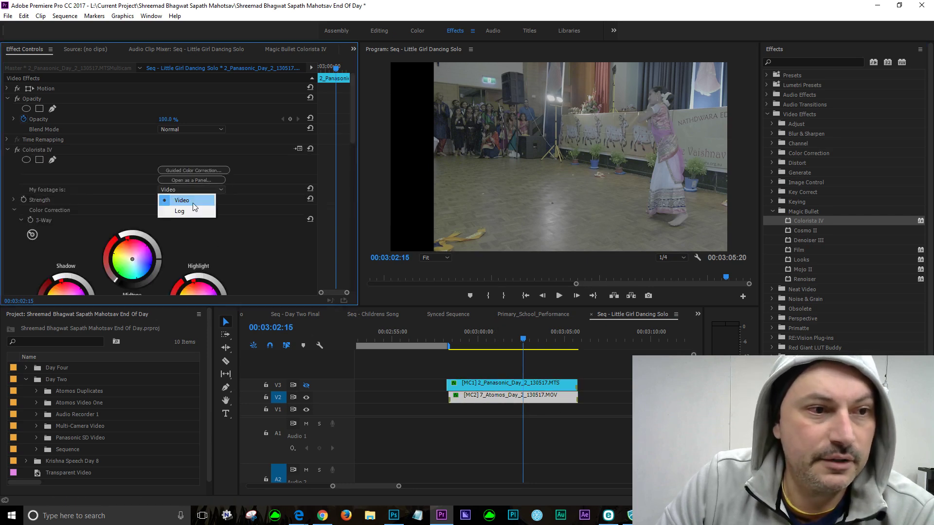
pyautogui.click(185, 216)
pyautogui.moveTo(351, 123); pyautogui.dragTo(367, 280)
pyautogui.click(228, 284)
pyautogui.click(213, 270)
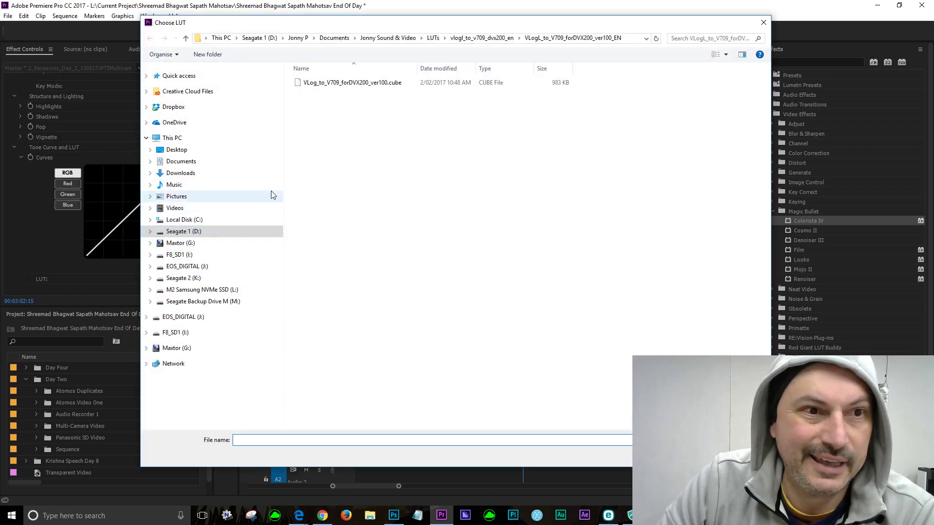
pyautogui.click(340, 83)
pyautogui.click(697, 455)
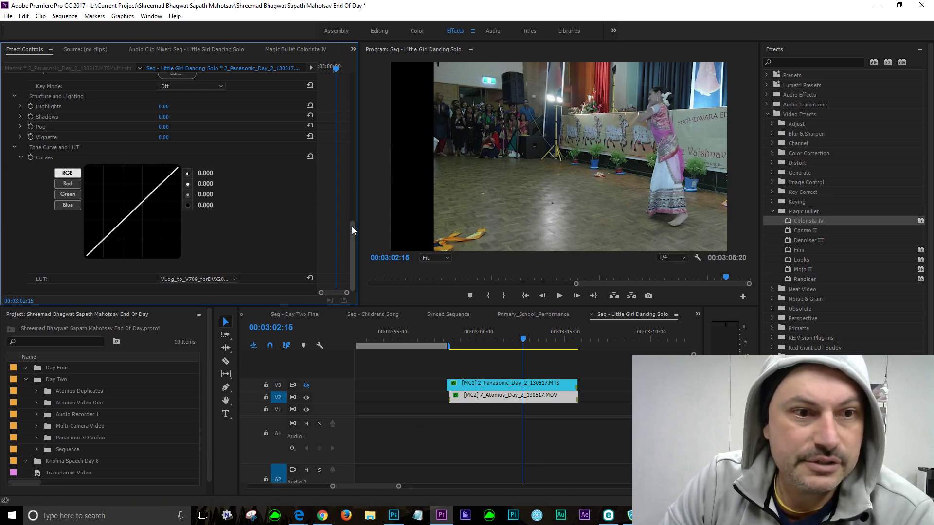
# Step: Start Guided Color Correction for the Atomos clip, keep the custom V709 LUT as color space, and continue to the black levels
pyautogui.moveTo(351, 226); pyautogui.dragTo(386, 85)
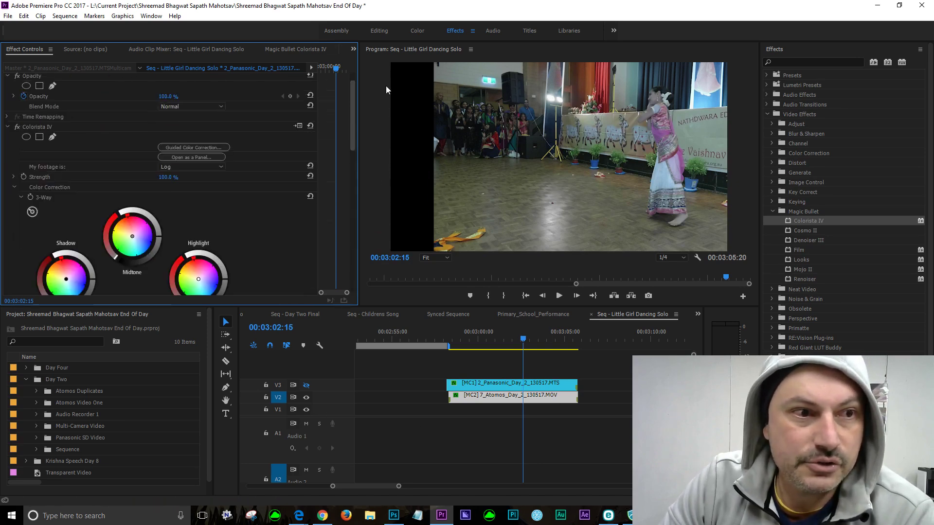
pyautogui.click(188, 147)
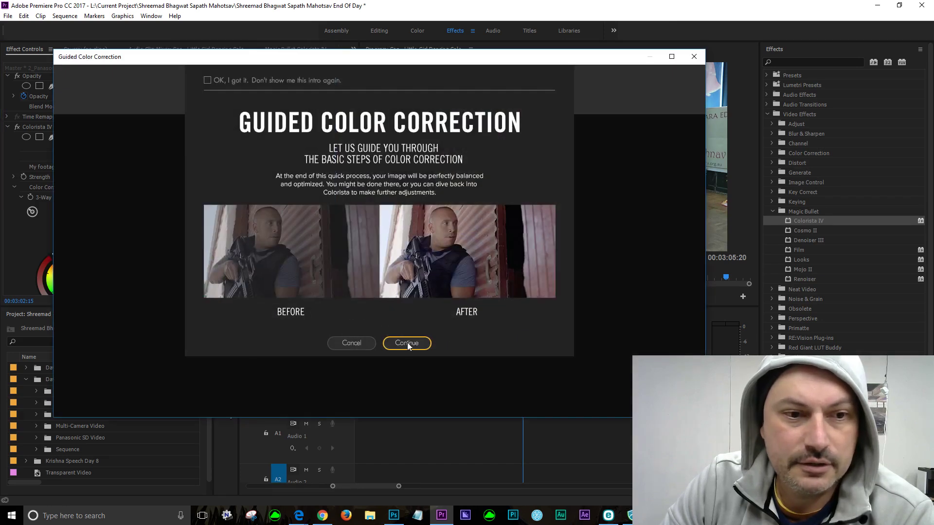
pyautogui.click(406, 342)
pyautogui.click(478, 195)
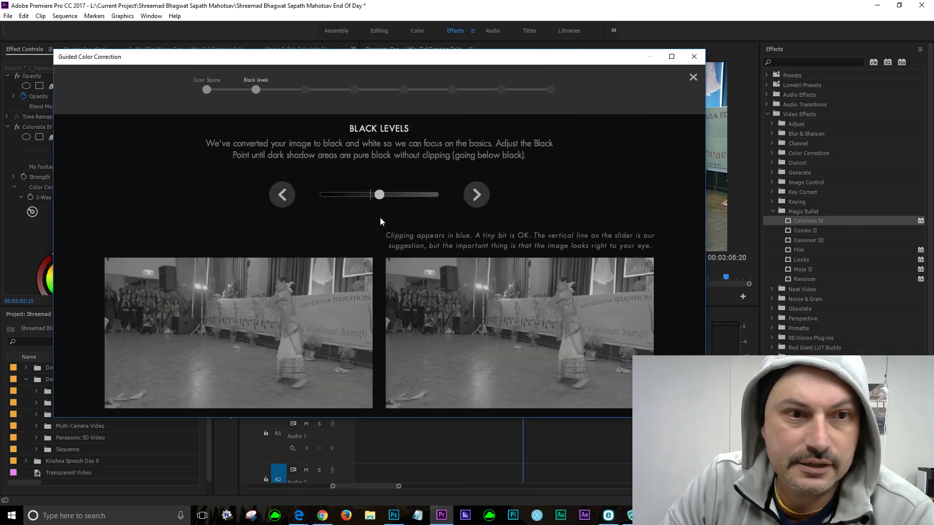
pyautogui.click(282, 194)
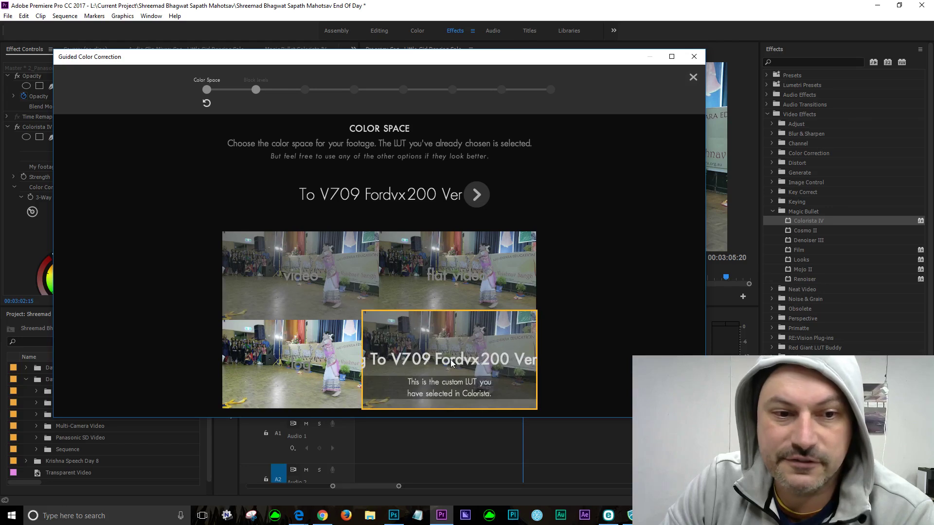
pyautogui.click(475, 196)
# Step: Adjust the guided tonal levels, lowering the black point and midtones slightly and keeping the white point just below the slider's middle
pyautogui.moveTo(379, 199); pyautogui.dragTo(368, 196)
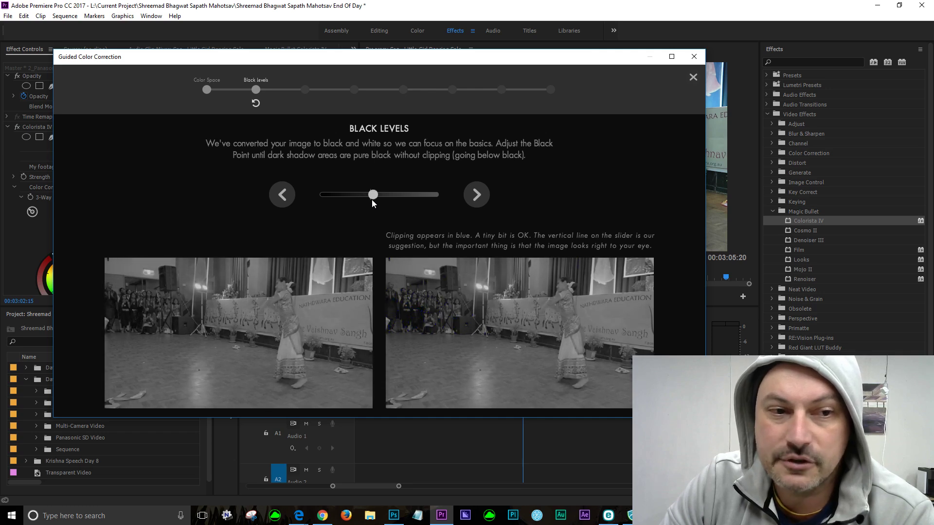
pyautogui.moveTo(369, 197); pyautogui.dragTo(372, 199)
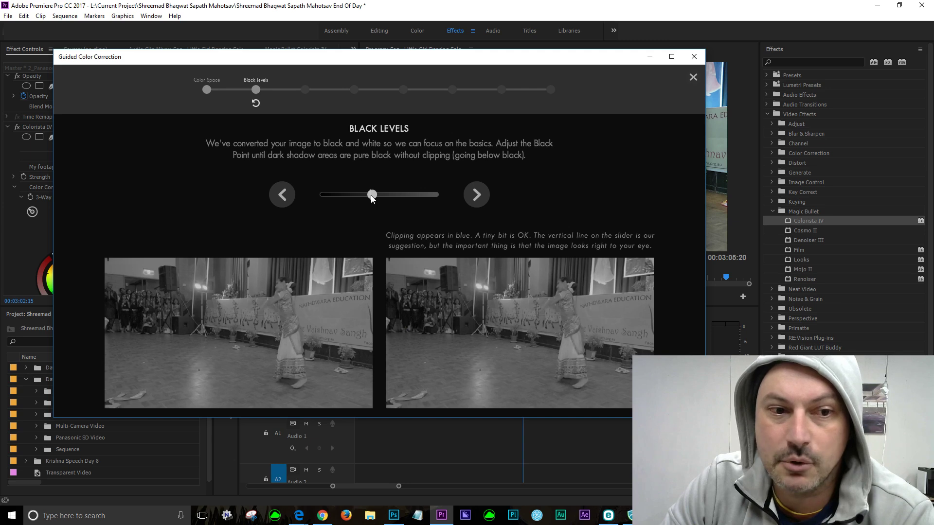
pyautogui.click(476, 203)
pyautogui.moveTo(360, 195); pyautogui.dragTo(378, 197)
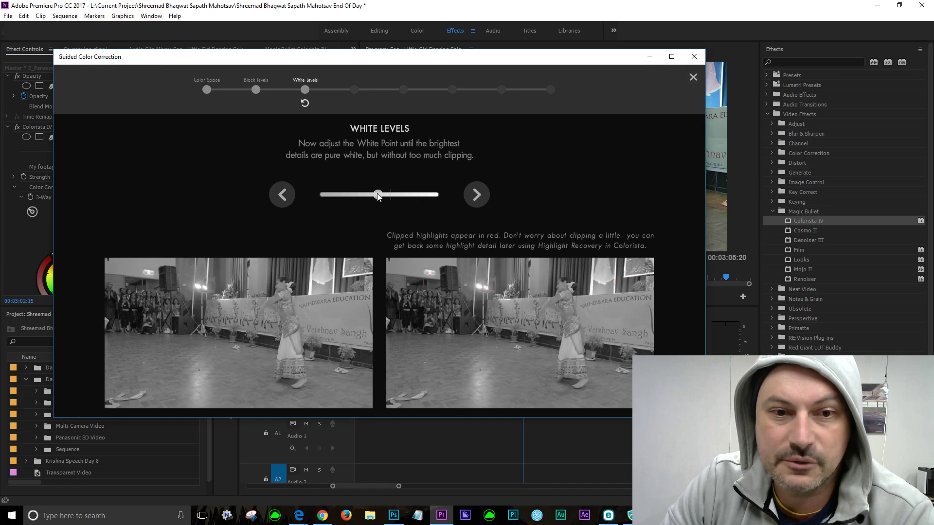
pyautogui.click(476, 196)
pyautogui.moveTo(372, 196); pyautogui.dragTo(365, 199)
# Step: Reduce the guided contrast slightly and raise the saturation to just below the suggested mark
pyautogui.click(474, 196)
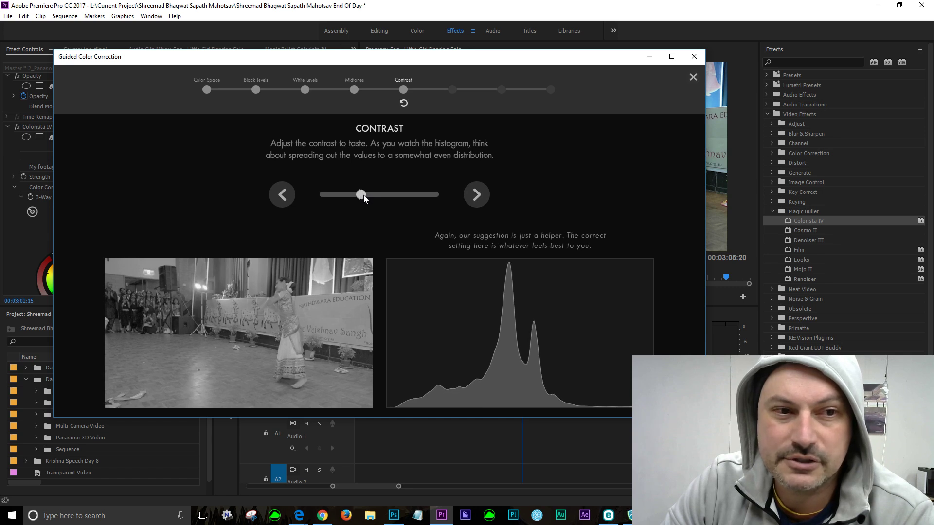
pyautogui.click(482, 195)
pyautogui.moveTo(322, 195); pyautogui.dragTo(424, 202)
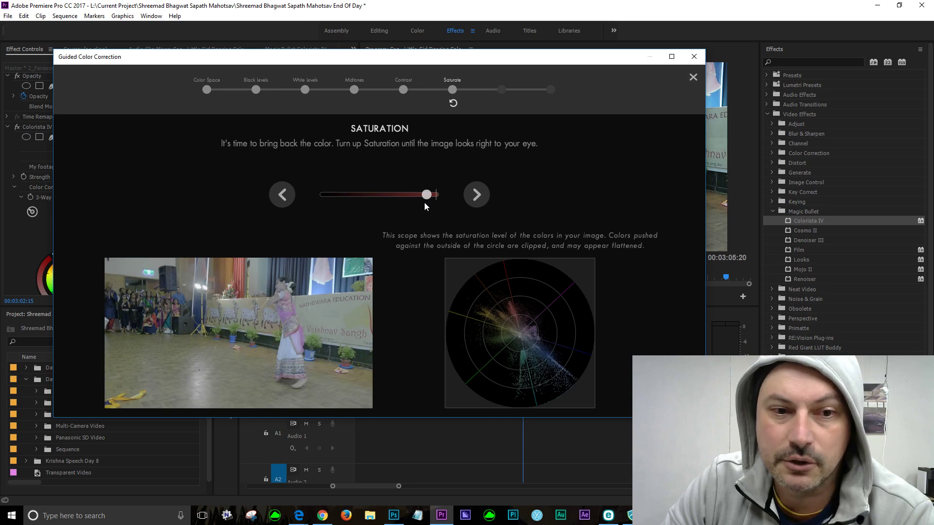
# Step: Center the color spread on the guided Color Balance scope with a slight temperature and tint shift, and finish the guided correction
pyautogui.click(478, 196)
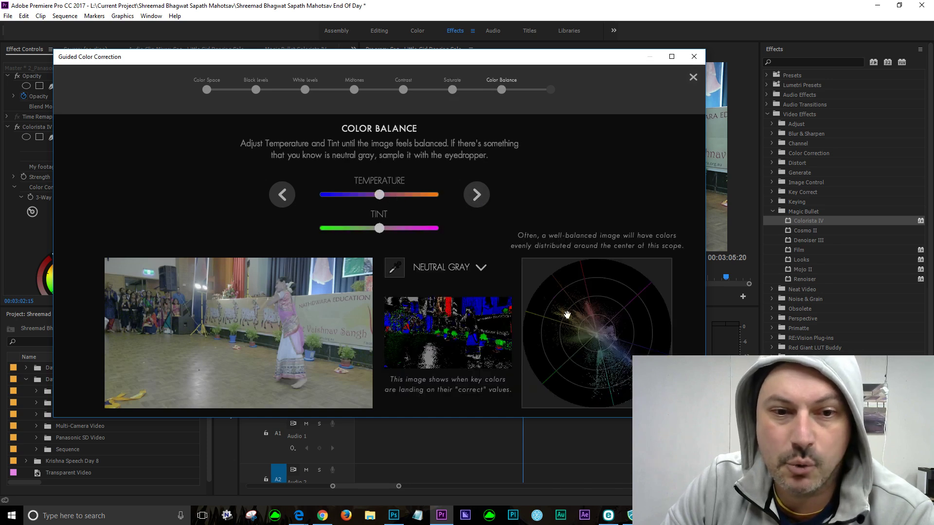
pyautogui.moveTo(603, 338); pyautogui.dragTo(603, 334)
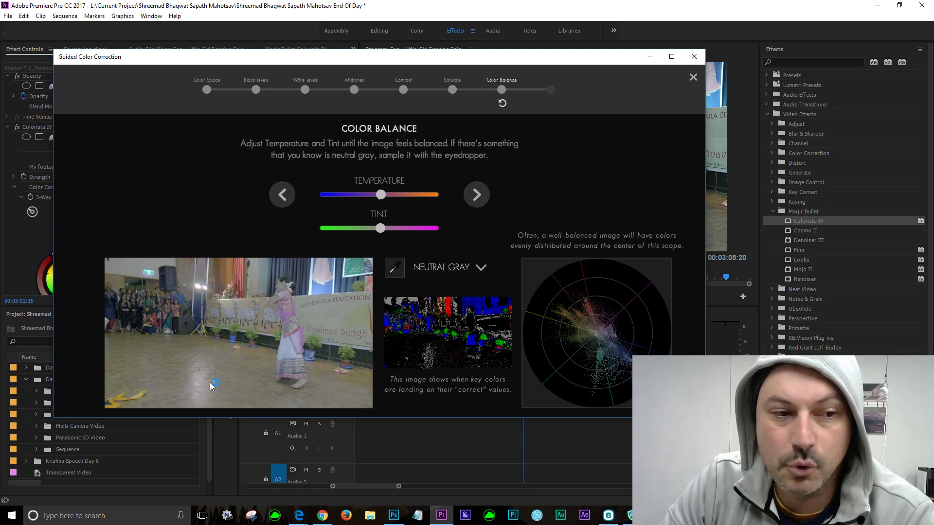
pyautogui.click(477, 195)
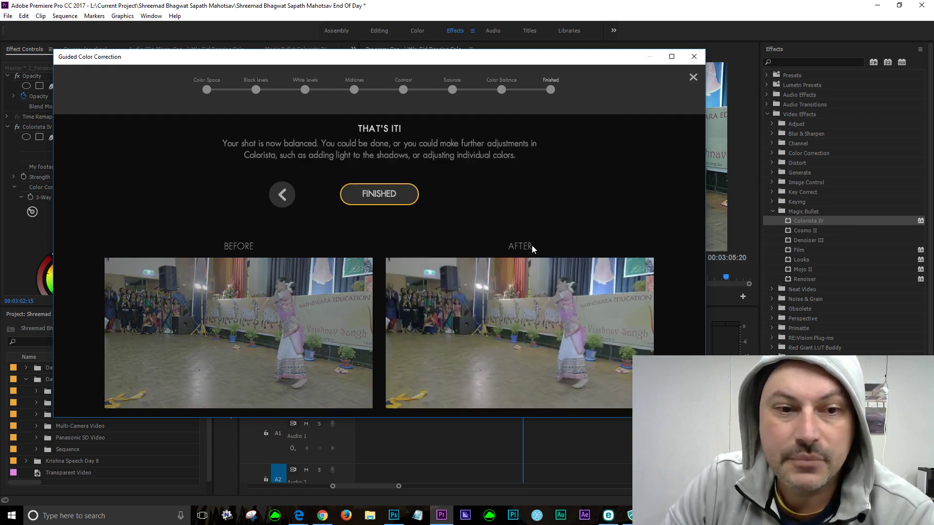
pyautogui.click(381, 194)
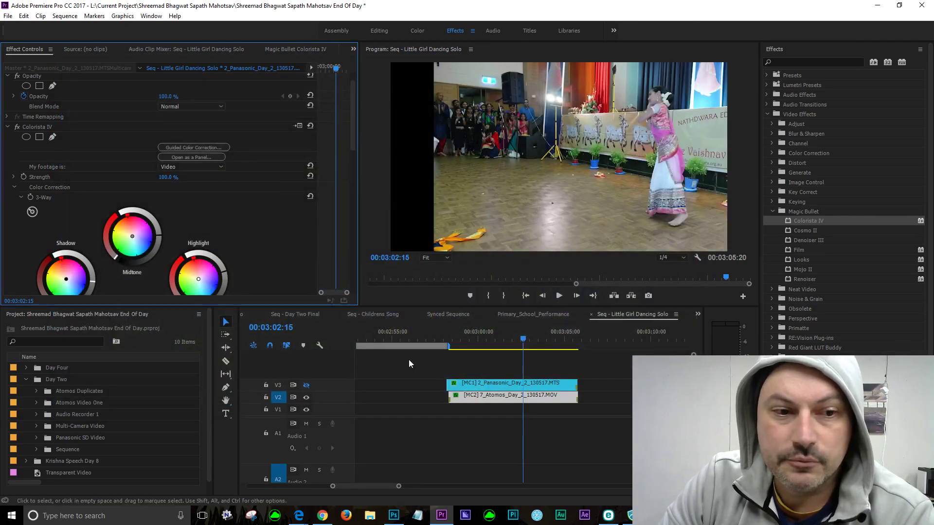
# Step: Compare the Panasonic and Atomos clips side by side by toggling track V3, and examine the Atomos clip in the Lumetri Scopes
pyautogui.click(306, 385)
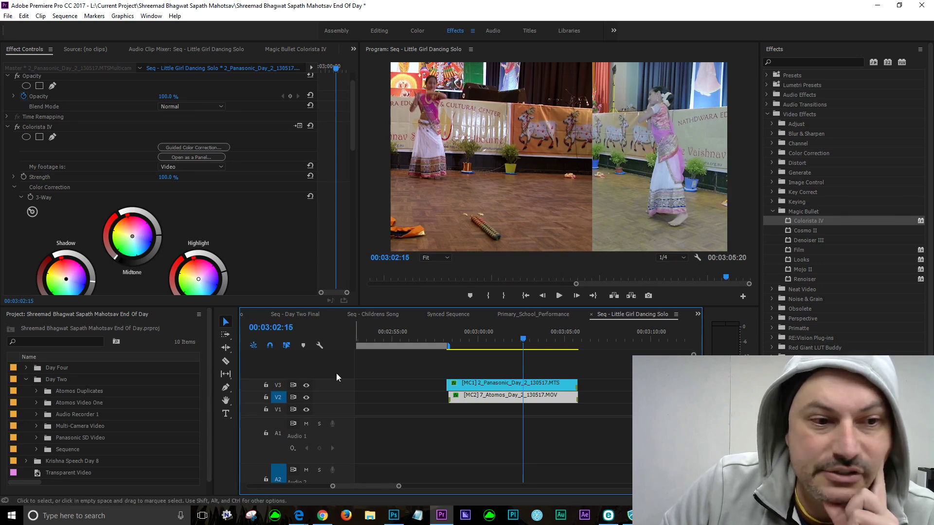
pyautogui.click(306, 386)
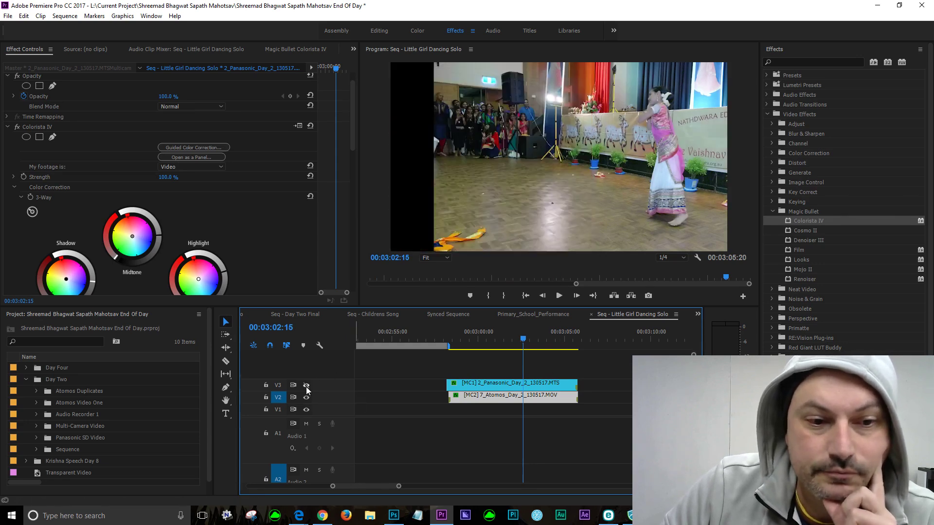
pyautogui.moveTo(933, 41); pyautogui.dragTo(333, 37)
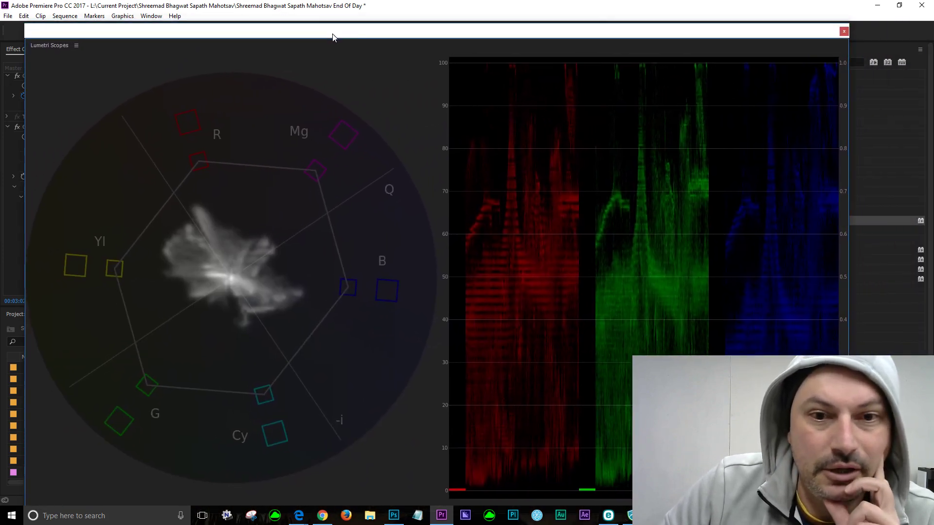
pyautogui.moveTo(333, 37); pyautogui.dragTo(933, 39)
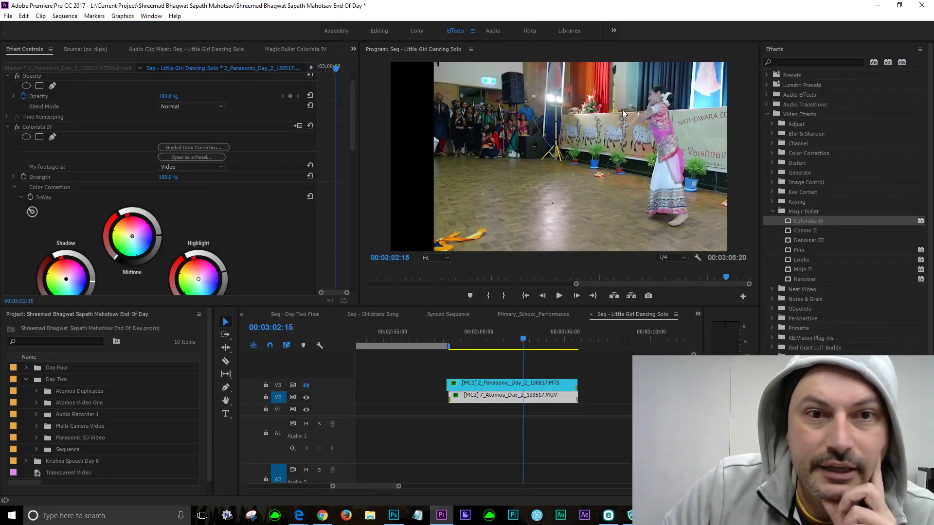
# Step: Move the playhead to 00:03:03:17 to find a frame with a clear view of the dancer's white skirt
pyautogui.click(522, 340)
pyautogui.press('space')
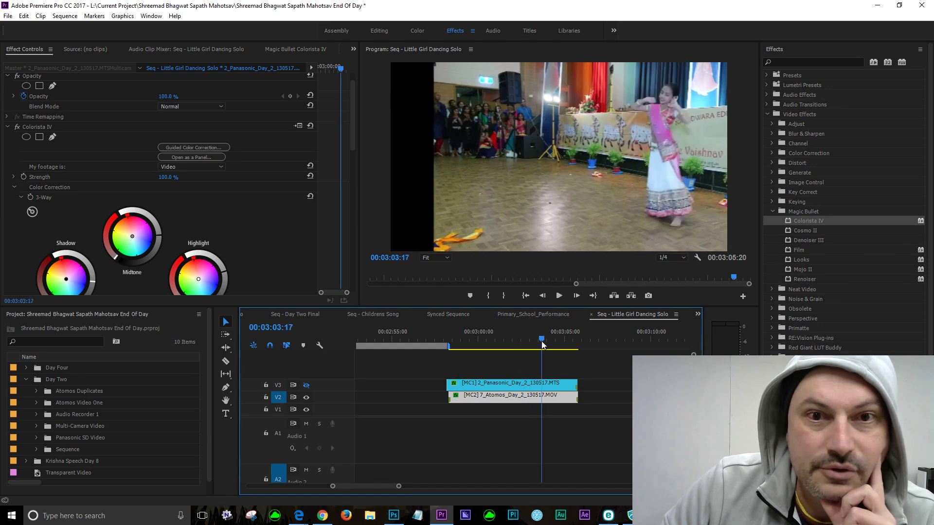
pyautogui.moveTo(541, 343)
pyautogui.mouseDown()
pyautogui.moveTo(518, 342)
pyautogui.moveTo(541, 341)
pyautogui.mouseUp()
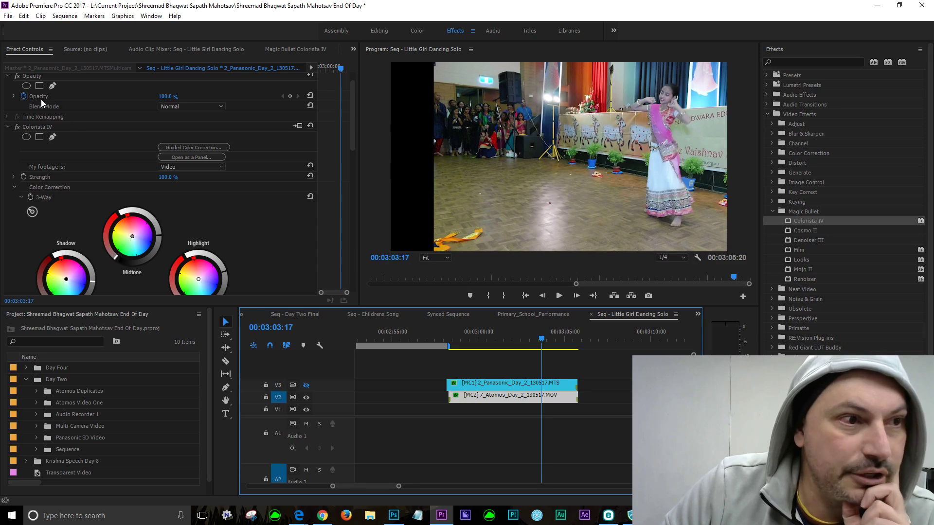
# Step: Add a four-point Opacity mask to the Atomos clip and shape it around the dancer's white skirt
pyautogui.moveTo(351, 124); pyautogui.dragTo(366, 90)
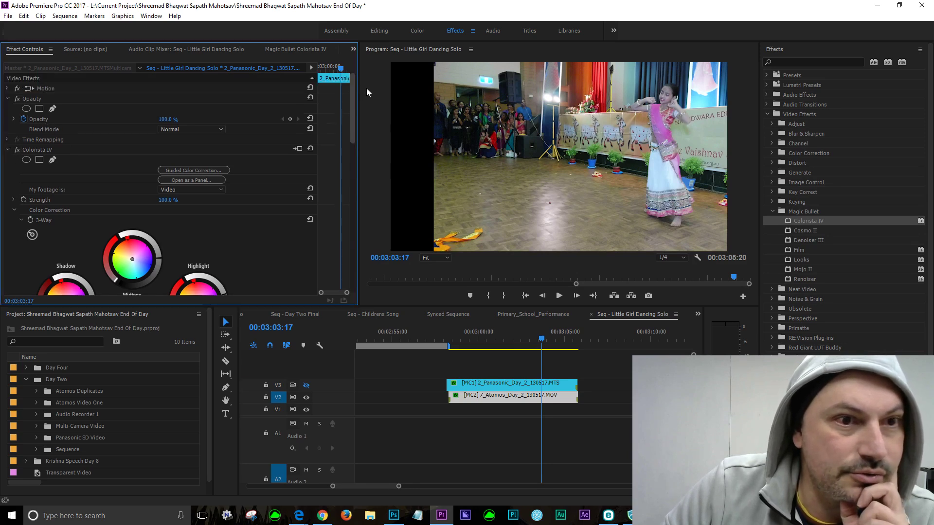
pyautogui.click(436, 365)
pyautogui.click(468, 397)
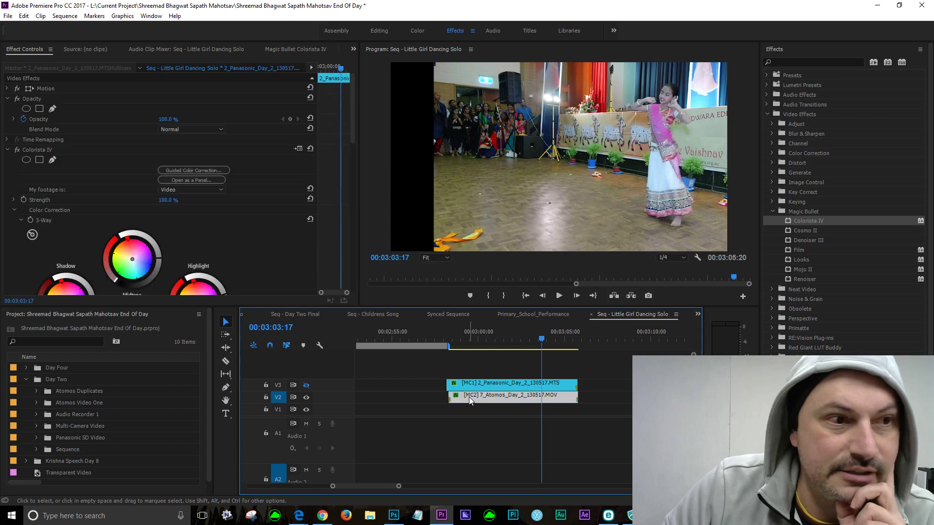
pyautogui.click(40, 109)
pyautogui.moveTo(610, 162); pyautogui.dragTo(653, 177)
pyautogui.moveTo(674, 146); pyautogui.dragTo(659, 155)
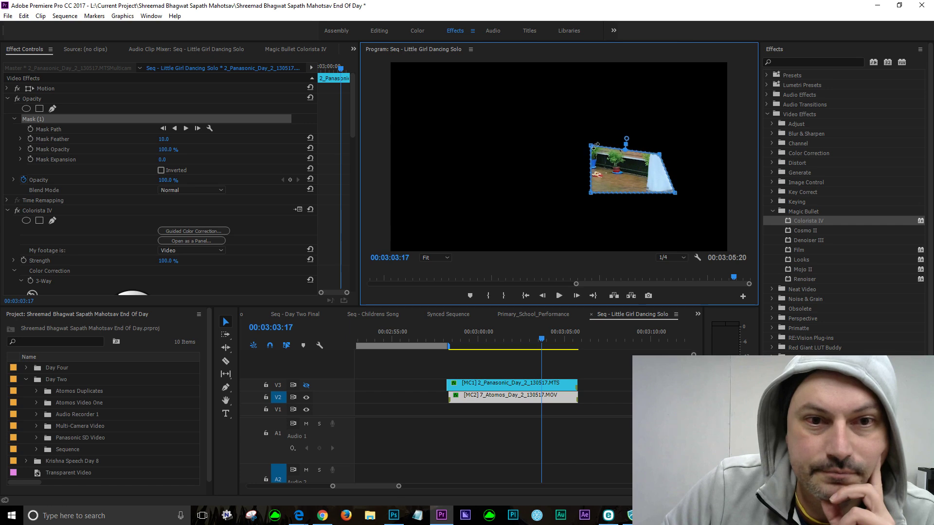
pyautogui.moveTo(591, 146); pyautogui.dragTo(652, 155)
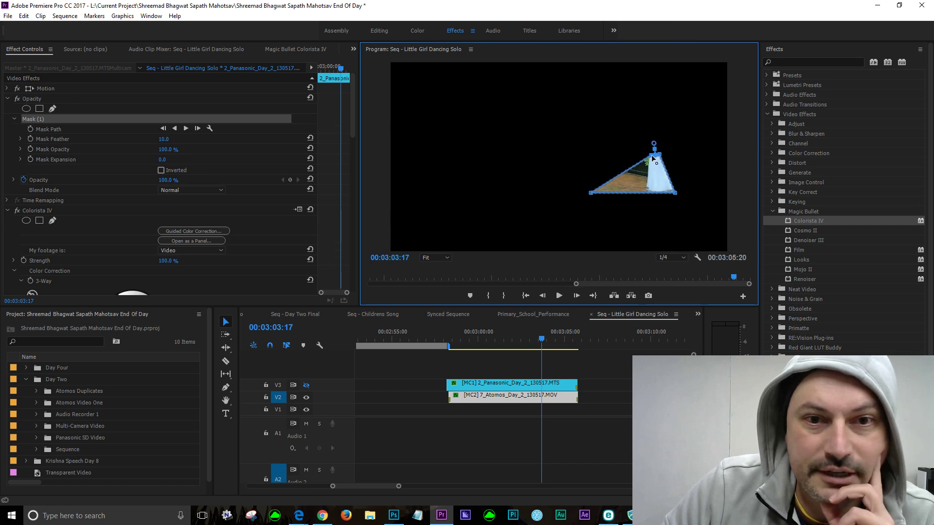
pyautogui.moveTo(590, 193); pyautogui.dragTo(676, 196)
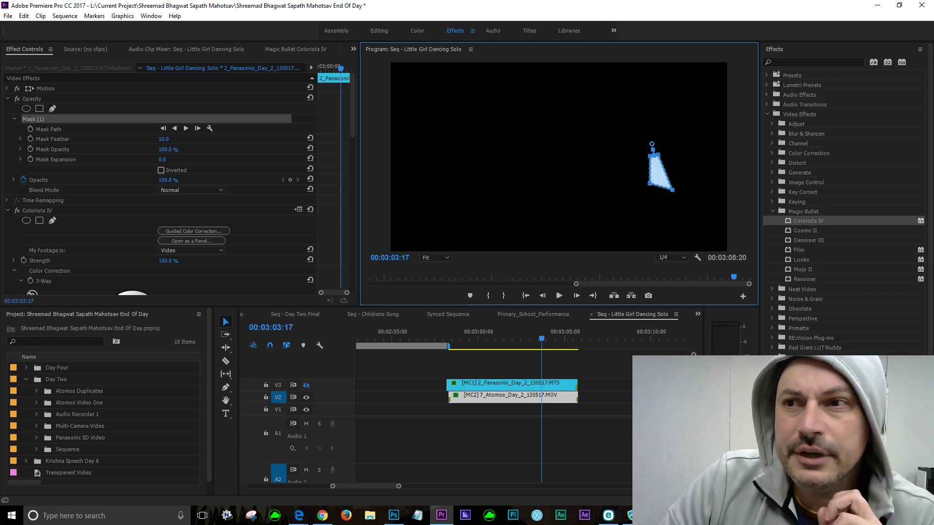
# Step: Examine the masked Atomos skirt in the Lumetri Scopes vectorscope and RGB parade
pyautogui.moveTo(933, 54); pyautogui.dragTo(339, 64)
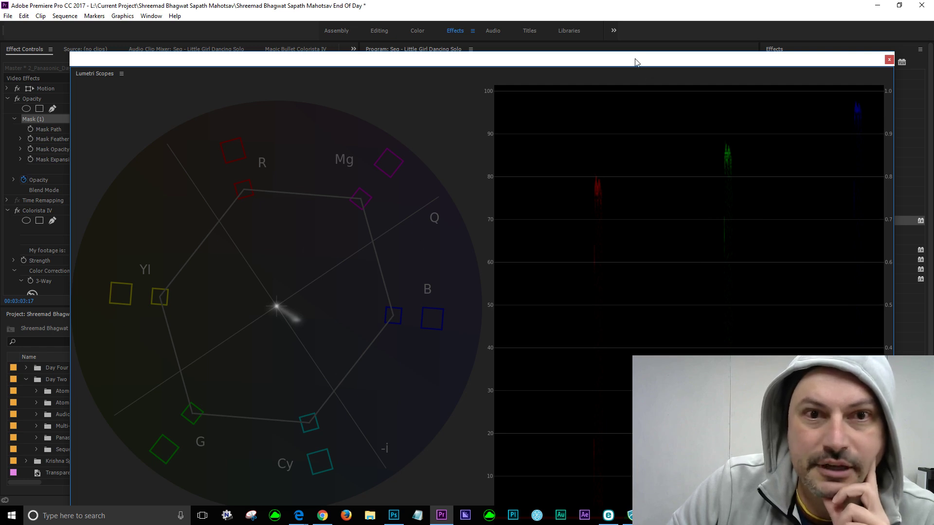
pyautogui.moveTo(635, 59); pyautogui.dragTo(611, 18)
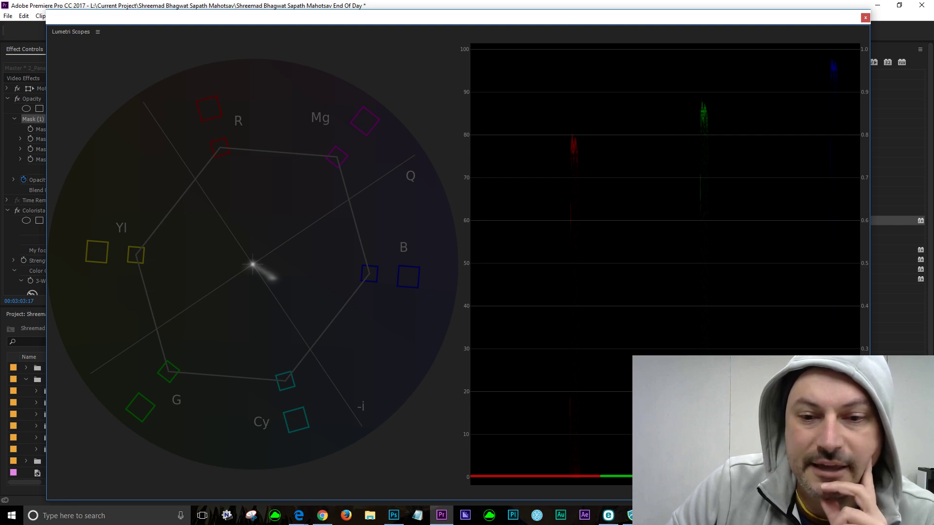
pyautogui.click(804, 405)
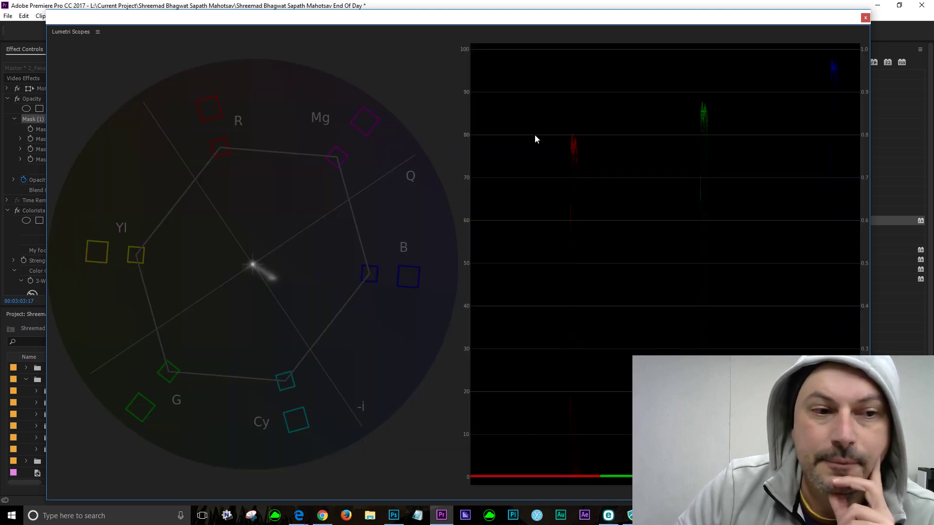
pyautogui.moveTo(319, 18); pyautogui.dragTo(933, 12)
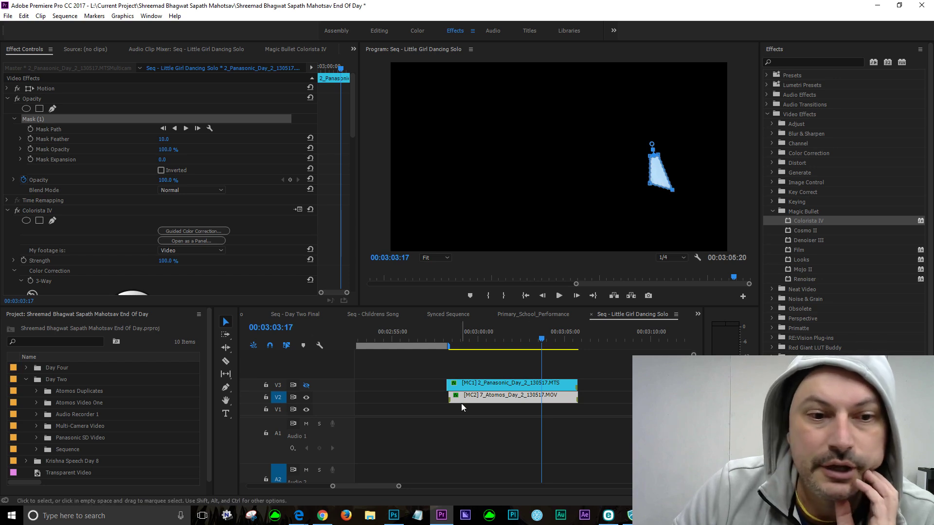
# Step: Show track V3, hide track V2, and enable the Opacity effect with its mask on the Panasonic clip
pyautogui.click(306, 385)
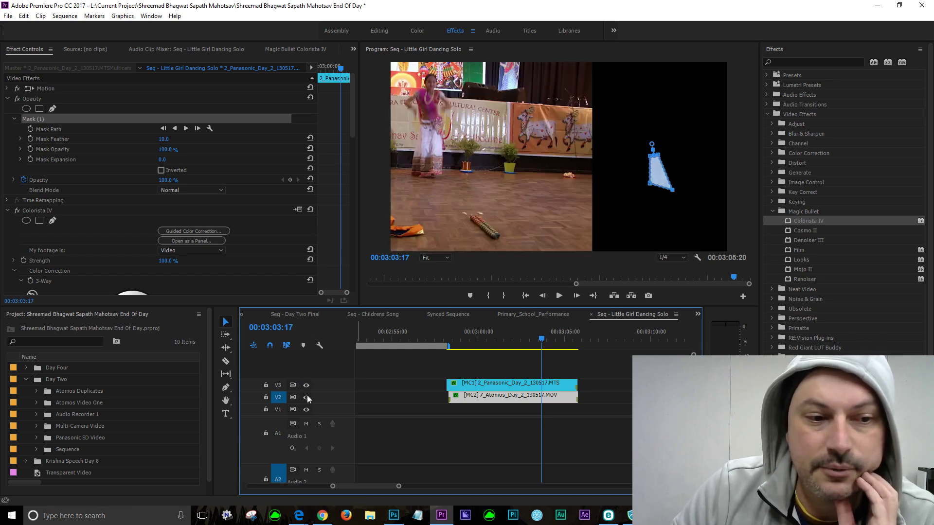
pyautogui.click(306, 397)
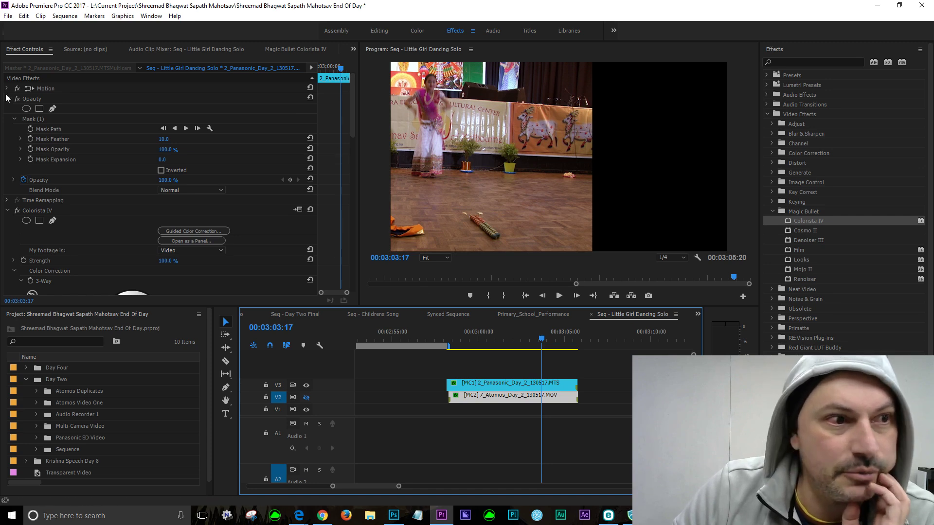
pyautogui.click(18, 101)
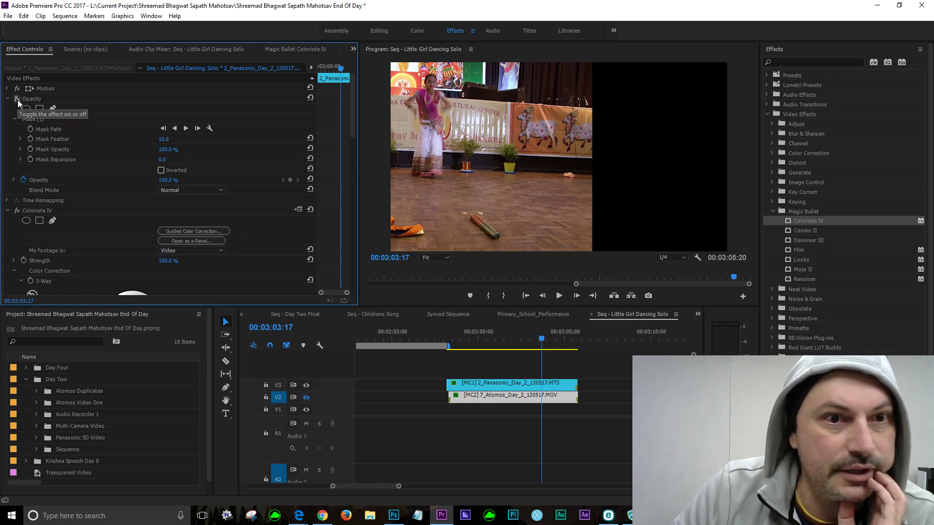
pyautogui.click(469, 357)
pyautogui.click(478, 395)
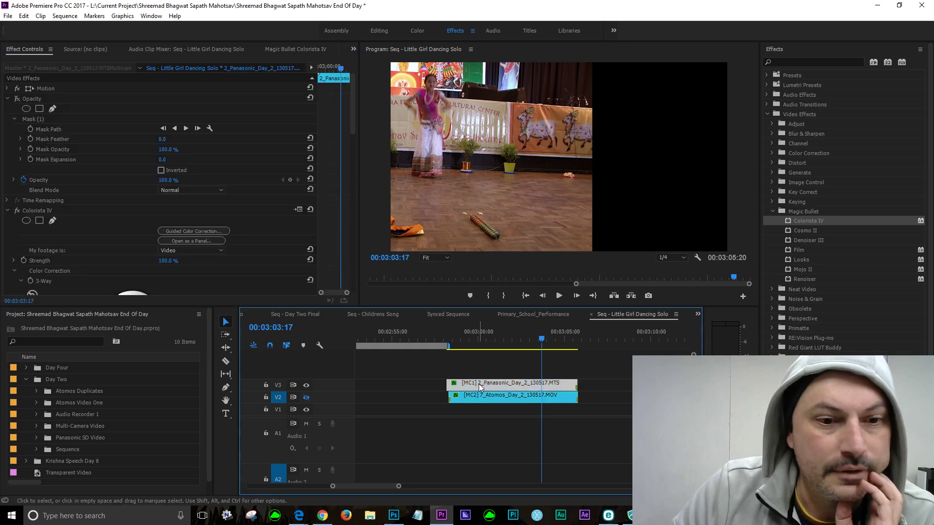
pyautogui.click(18, 100)
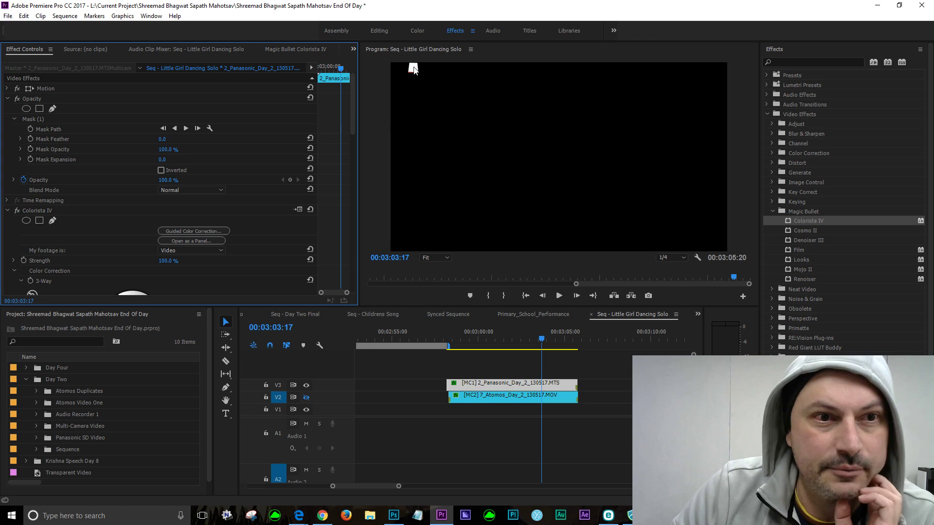
# Step: Move the Panasonic clip's opacity mask onto the dancer's white skirt and reshape its corners to fit the fabric
pyautogui.click(33, 119)
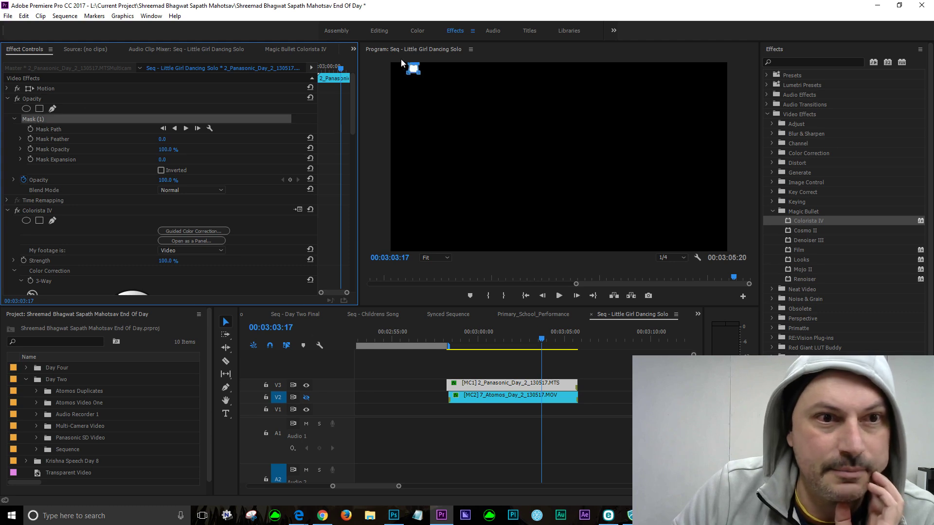
pyautogui.moveTo(415, 73); pyautogui.dragTo(463, 168)
pyautogui.moveTo(429, 135); pyautogui.dragTo(417, 156)
pyautogui.moveTo(428, 125)
pyautogui.mouseDown()
pyautogui.moveTo(406, 121)
pyautogui.moveTo(428, 124)
pyautogui.moveTo(440, 112)
pyautogui.moveTo(417, 133)
pyautogui.moveTo(435, 135)
pyautogui.mouseUp()
pyautogui.moveTo(466, 169); pyautogui.dragTo(443, 156)
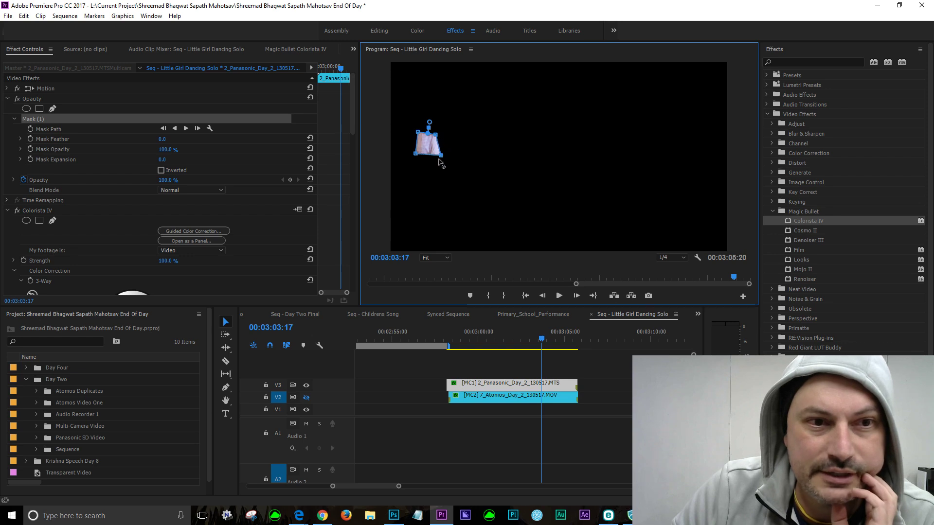
# Step: Examine the masked Panasonic skirt in the Lumetri Scopes vectorscope and RGB parade and review the clip's Colorista IV 3-Way settings
pyautogui.moveTo(933, 63); pyautogui.dragTo(333, 10)
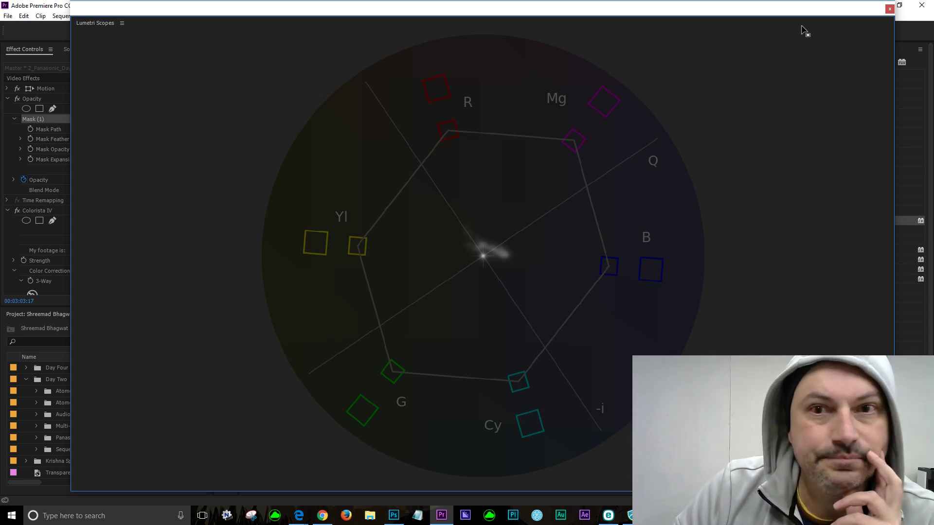
pyautogui.moveTo(620, 8); pyautogui.dragTo(569, 6)
pyautogui.moveTo(933, 4); pyautogui.dragTo(596, 10)
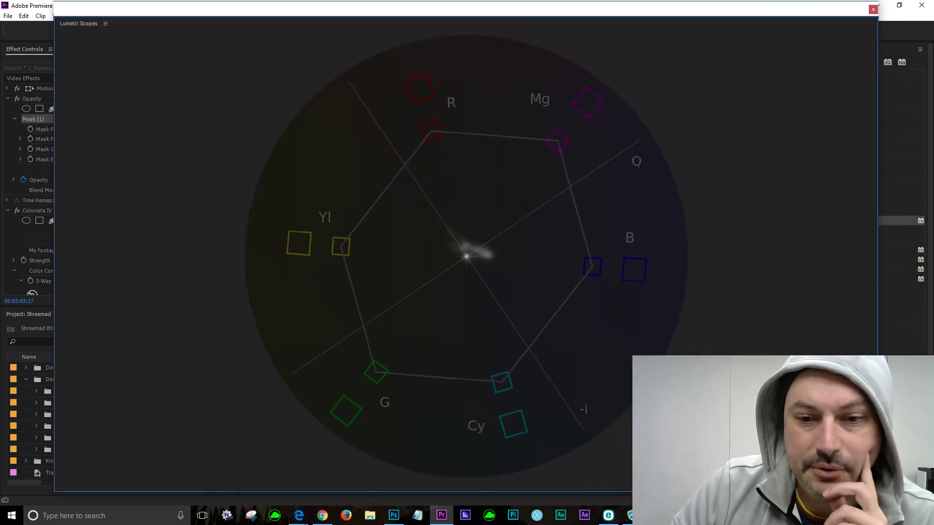
pyautogui.click(846, 423)
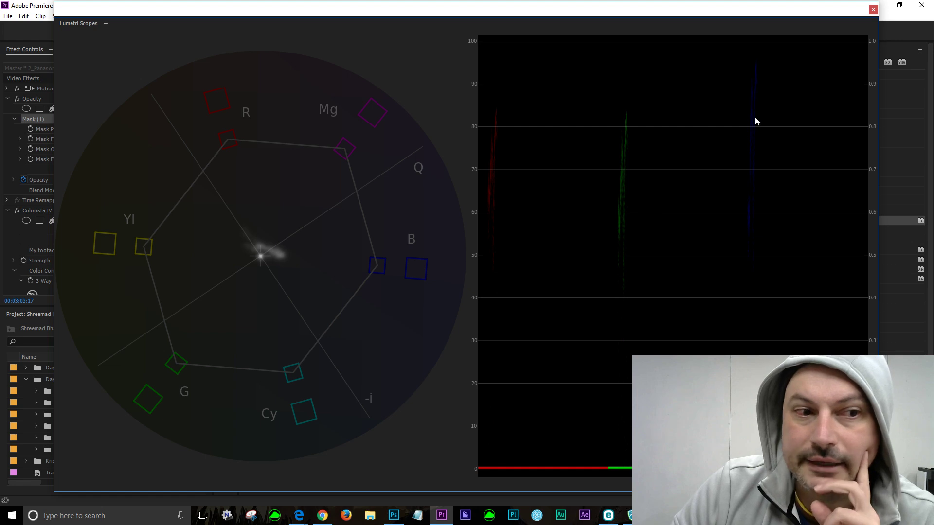
pyautogui.moveTo(294, 15); pyautogui.dragTo(933, 59)
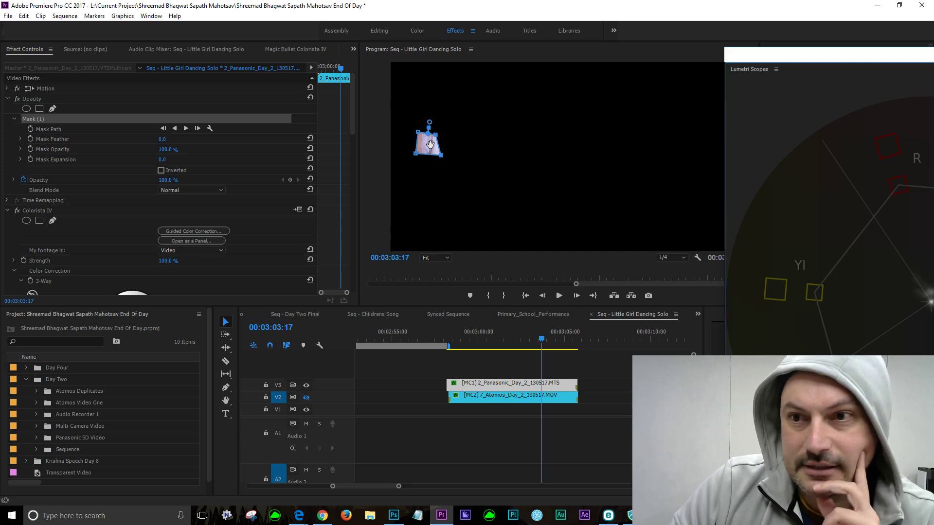
pyautogui.moveTo(842, 56); pyautogui.dragTo(804, 52)
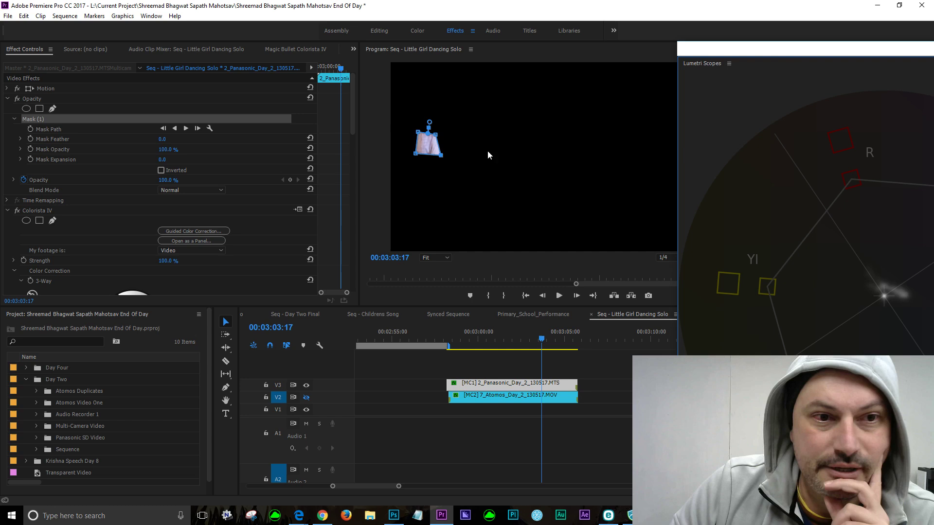
pyautogui.moveTo(352, 130); pyautogui.dragTo(363, 176)
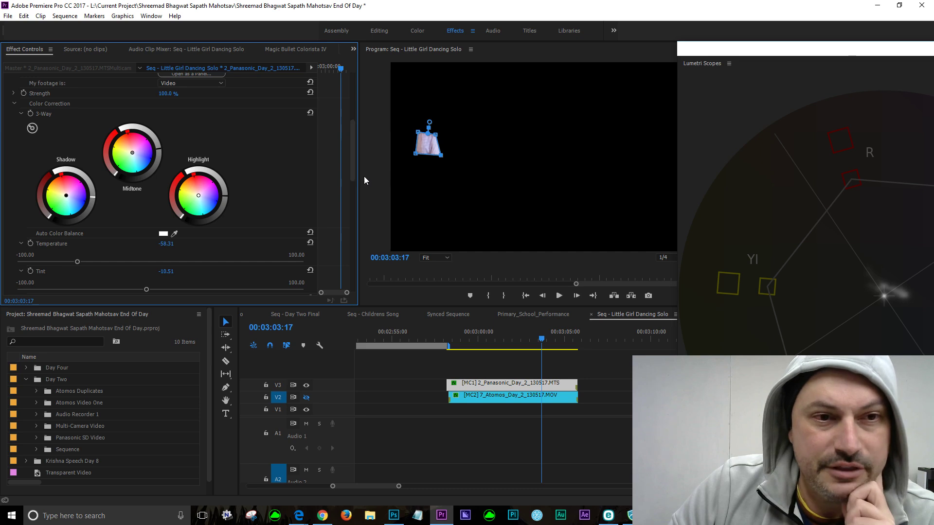
pyautogui.moveTo(836, 53); pyautogui.dragTo(178, 36)
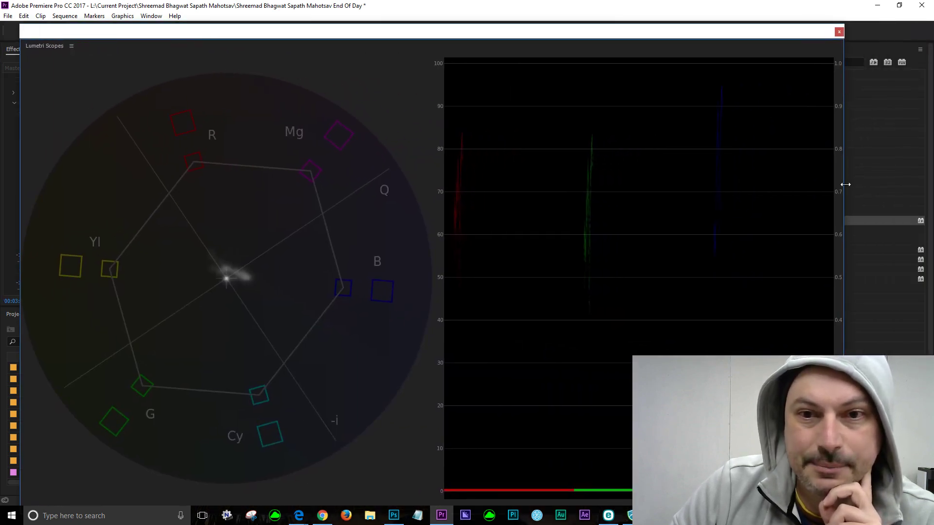
pyautogui.moveTo(371, 37); pyautogui.dragTo(933, 35)
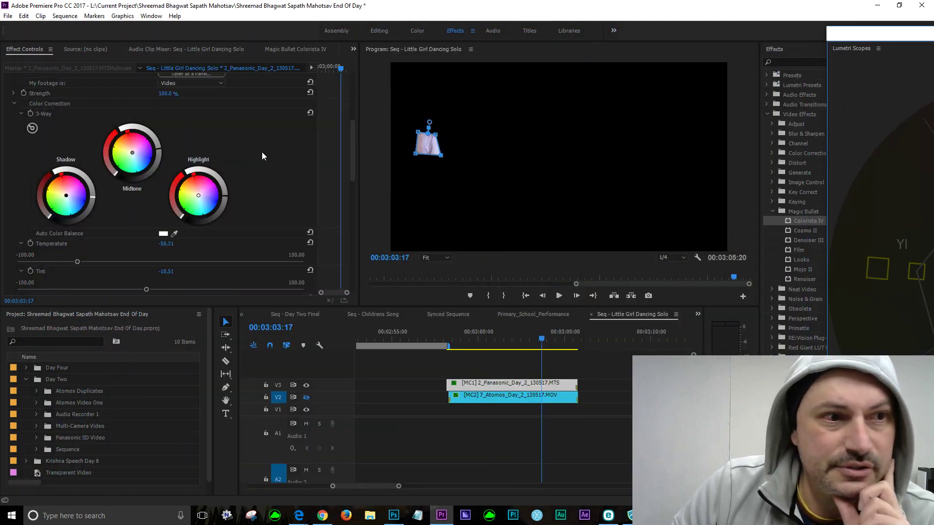
# Step: Shift the Panasonic clip's Highlight color wheel slightly toward blue, checking the skirt in an enlarged preview and the Lumetri Scopes
pyautogui.moveTo(199, 195); pyautogui.dragTo(199, 196)
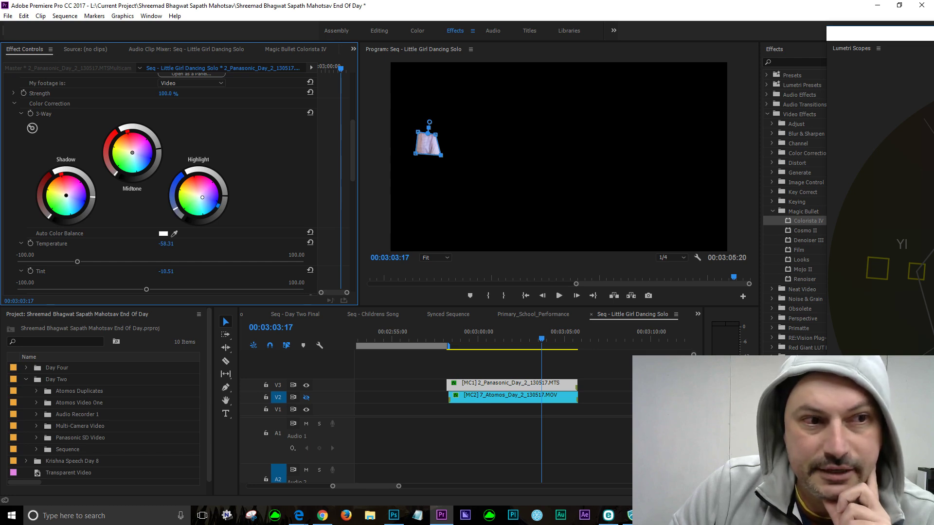
pyautogui.moveTo(203, 198); pyautogui.dragTo(207, 199)
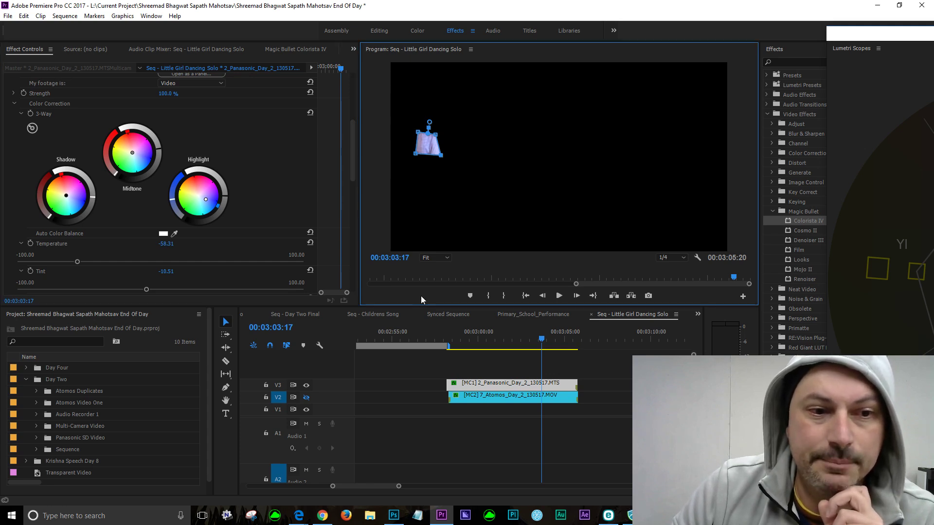
pyautogui.press('`')
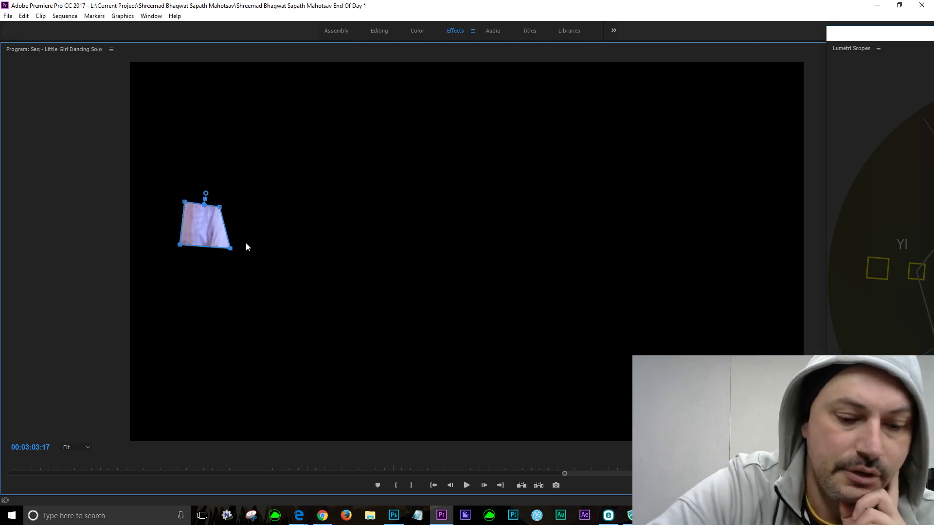
pyautogui.press('`')
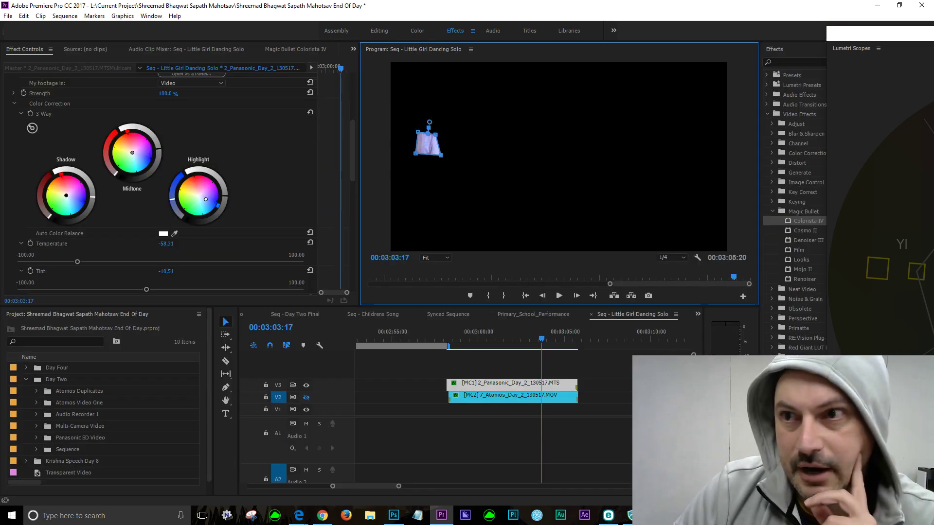
pyautogui.moveTo(933, 33); pyautogui.dragTo(403, 45)
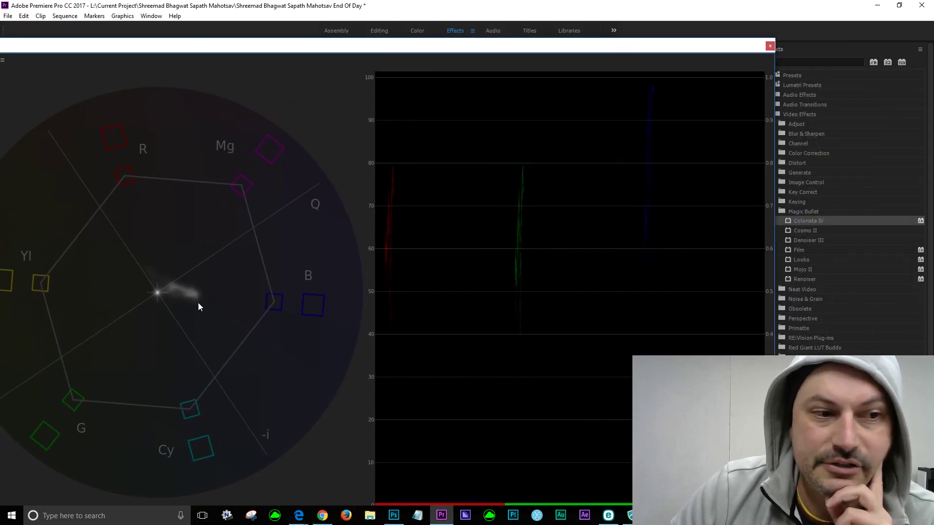
pyautogui.moveTo(241, 46); pyautogui.dragTo(933, 48)
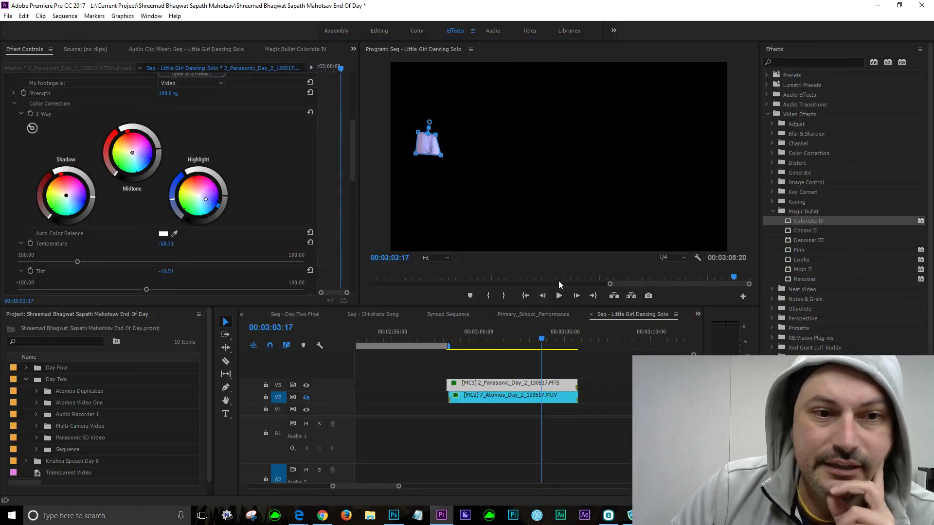
# Step: Turn off the Opacity masks on the Panasonic and Atomos clips and show track V2 to compare both full images
pyautogui.moveTo(352, 161); pyautogui.dragTo(374, 108)
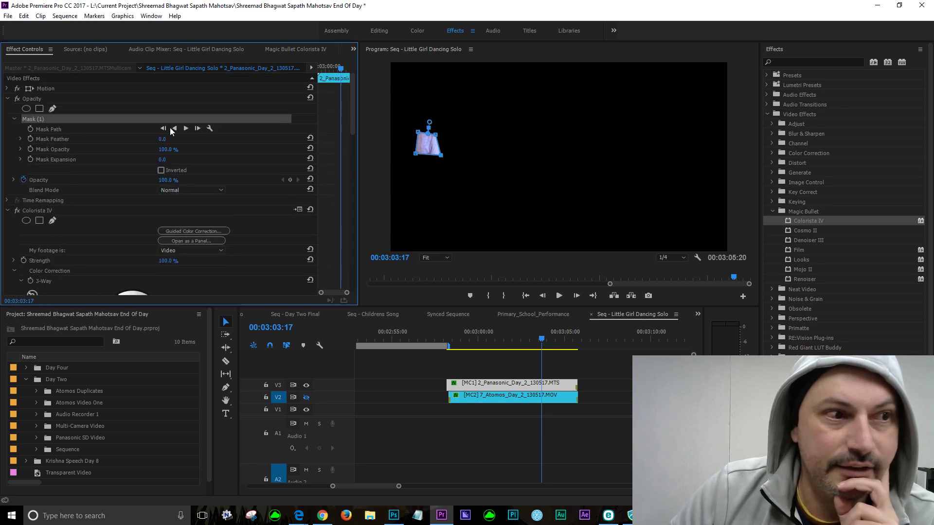
pyautogui.click(17, 99)
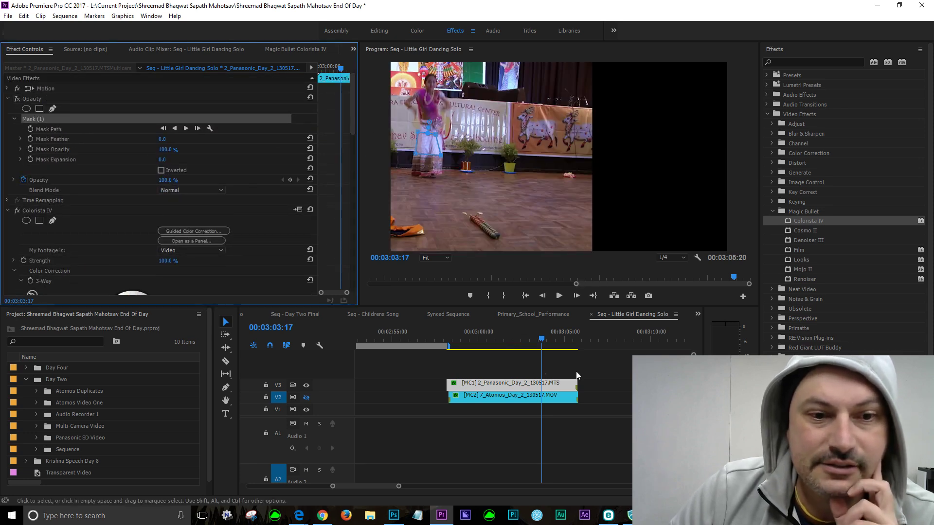
pyautogui.click(306, 397)
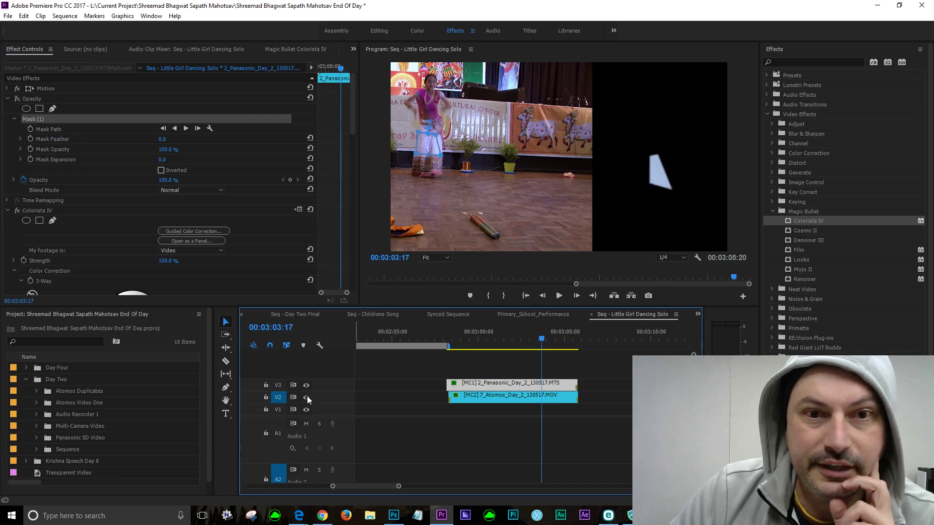
pyautogui.click(464, 399)
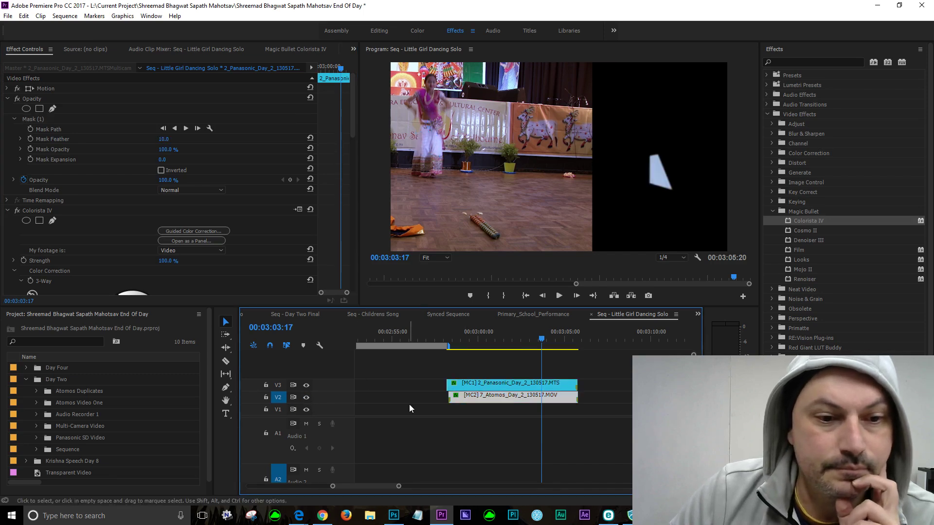
pyautogui.click(17, 99)
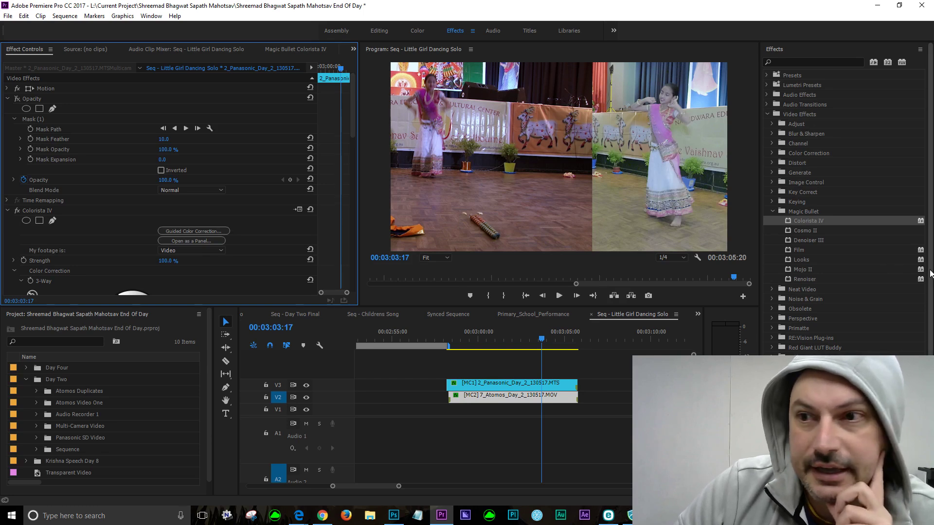
# Step: Nudge the Atomos clip's Colorista IV Highlight color wheel slightly, with the Lumetri Scopes brought into view
pyautogui.moveTo(353, 125); pyautogui.dragTo(357, 174)
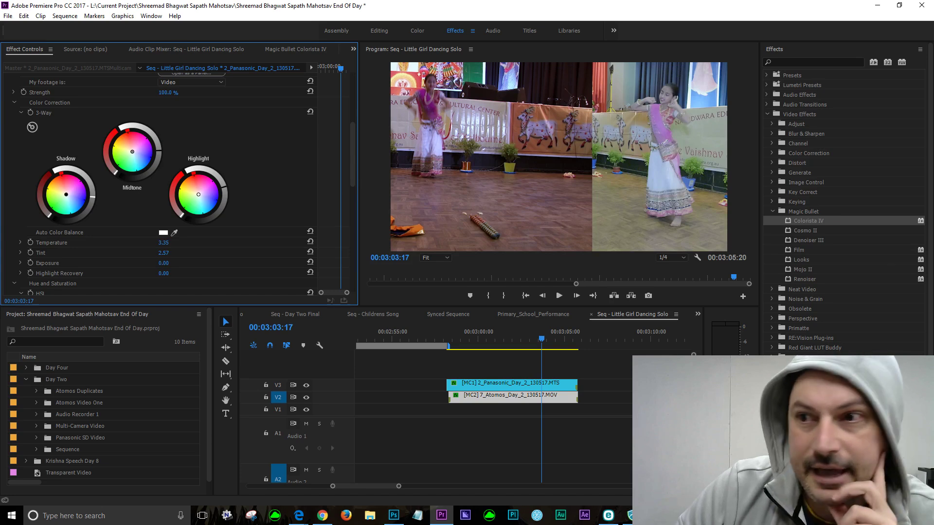
pyautogui.moveTo(933, 30)
pyautogui.mouseDown()
pyautogui.moveTo(301, 28)
pyautogui.moveTo(344, 23)
pyautogui.moveTo(930, 77)
pyautogui.mouseUp()
pyautogui.moveTo(198, 195); pyautogui.dragTo(197, 194)
# Step: Turn the Panasonic clip's Opacity mask back on and hide track V2 to isolate its white skirt
pyautogui.click(525, 396)
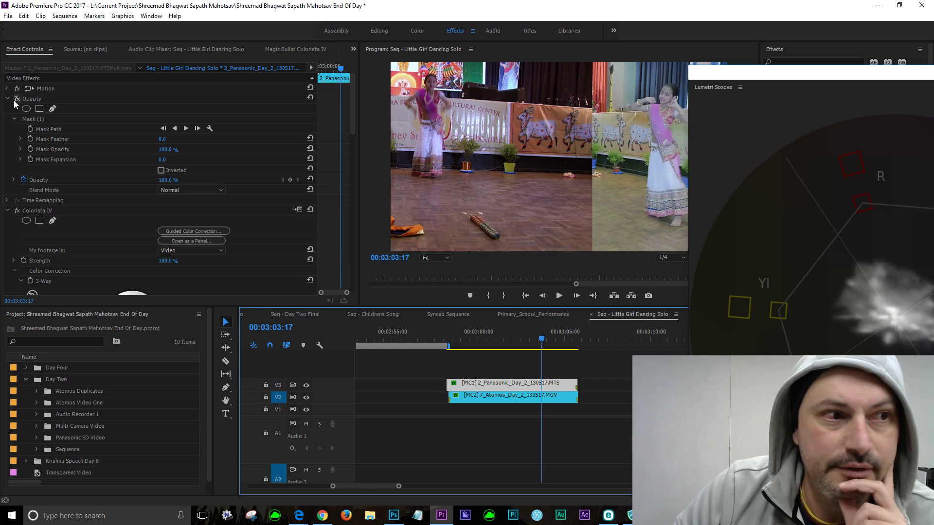
pyautogui.click(16, 100)
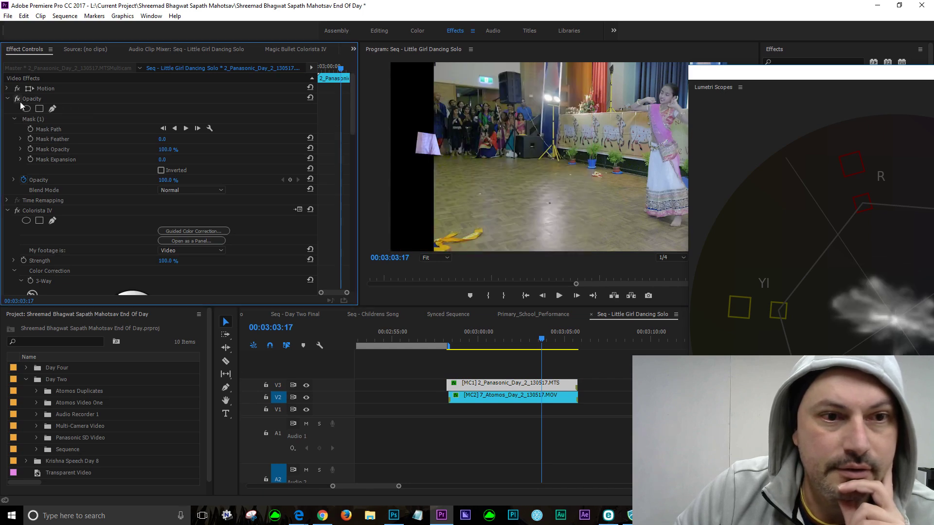
pyautogui.click(306, 398)
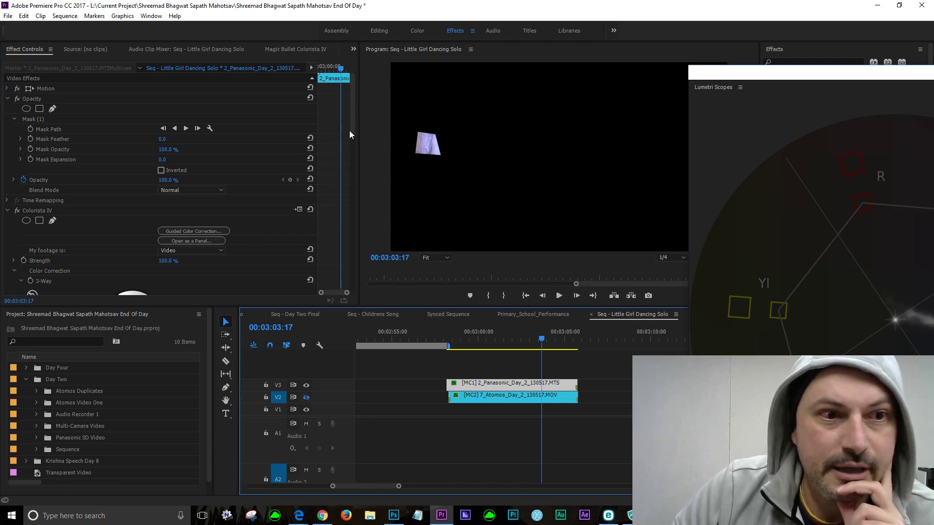
# Step: Pull the Panasonic clip's Highlight color wheel back from blue toward neutral, checking the skirt's trace in the vectorscope
pyautogui.moveTo(352, 127); pyautogui.dragTo(379, 168)
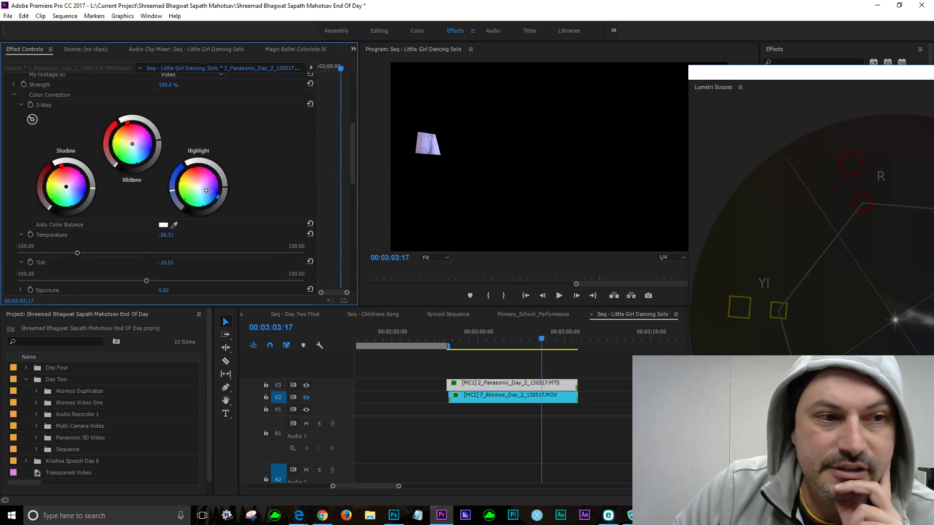
pyautogui.moveTo(204, 190)
pyautogui.mouseDown()
pyautogui.moveTo(195, 177)
pyautogui.moveTo(189, 195)
pyautogui.moveTo(201, 188)
pyautogui.mouseUp()
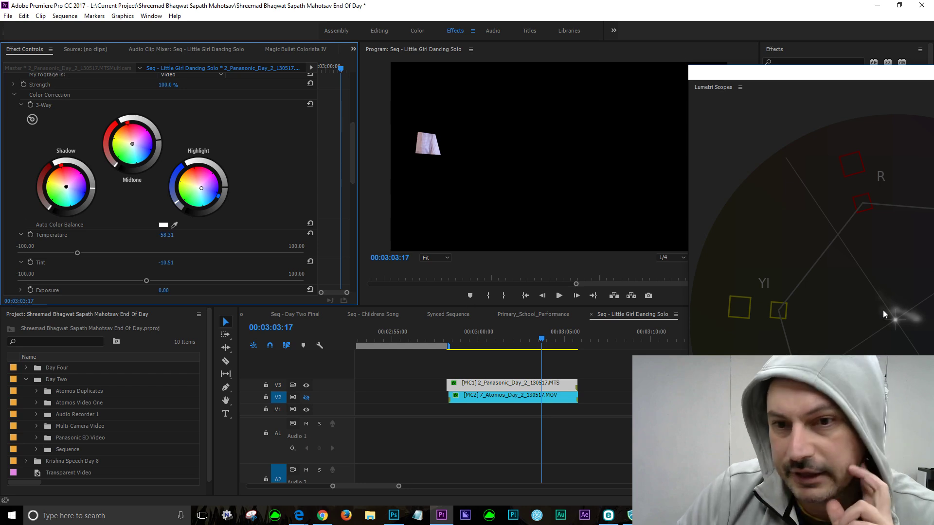
pyautogui.moveTo(881, 74); pyautogui.dragTo(758, 71)
# Step: Adjust the Panasonic clip's Colorista IV Temperature to about -30.85 and Tint to -15.25 while watching the vectorscope
pyautogui.moveTo(354, 162); pyautogui.dragTo(346, 189)
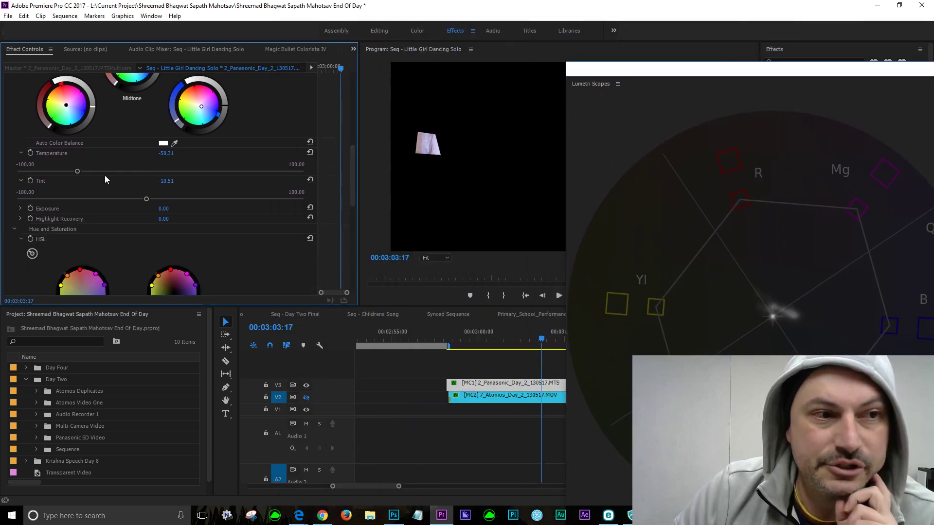
pyautogui.moveTo(77, 171); pyautogui.dragTo(223, 171)
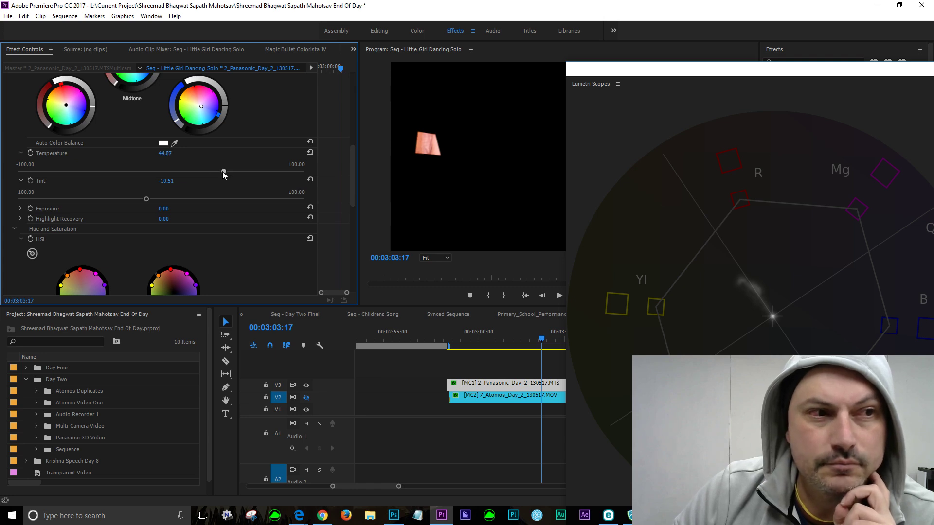
pyautogui.click(221, 172)
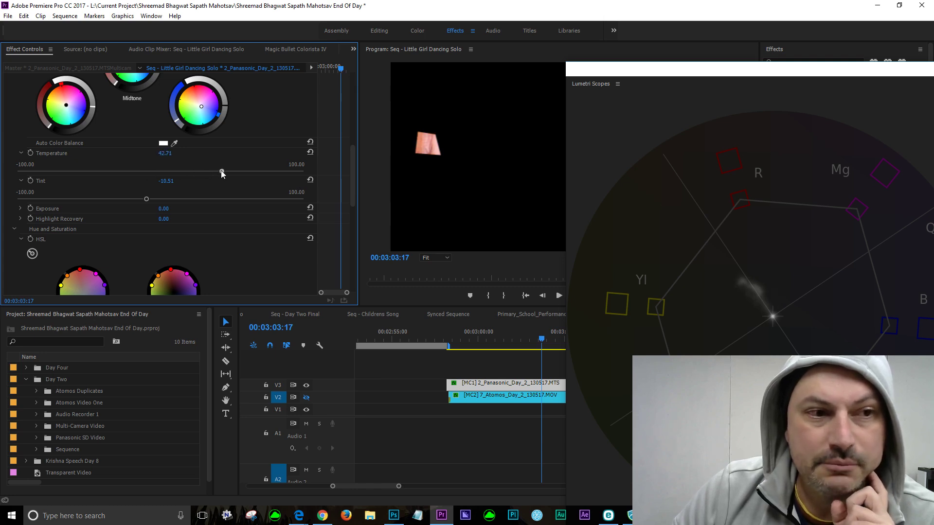
pyautogui.moveTo(221, 171); pyautogui.dragTo(128, 173)
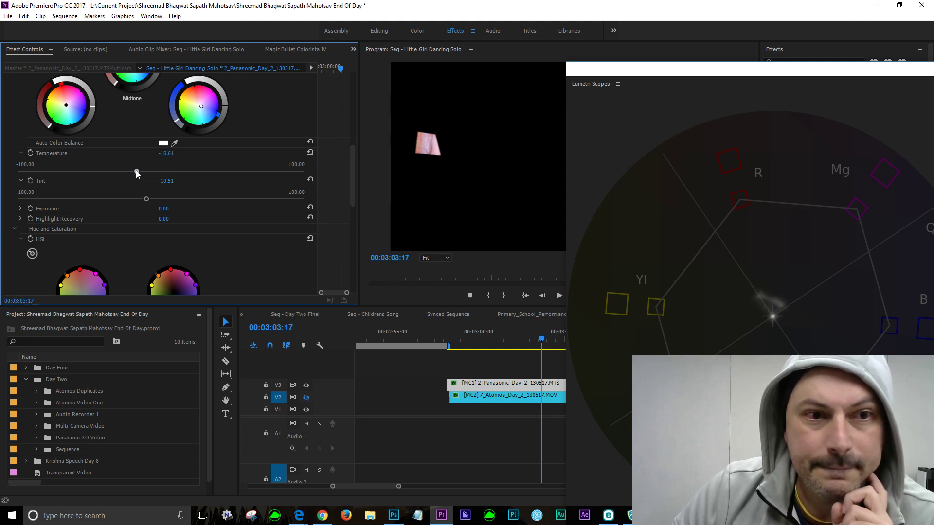
pyautogui.moveTo(130, 171); pyautogui.dragTo(115, 171)
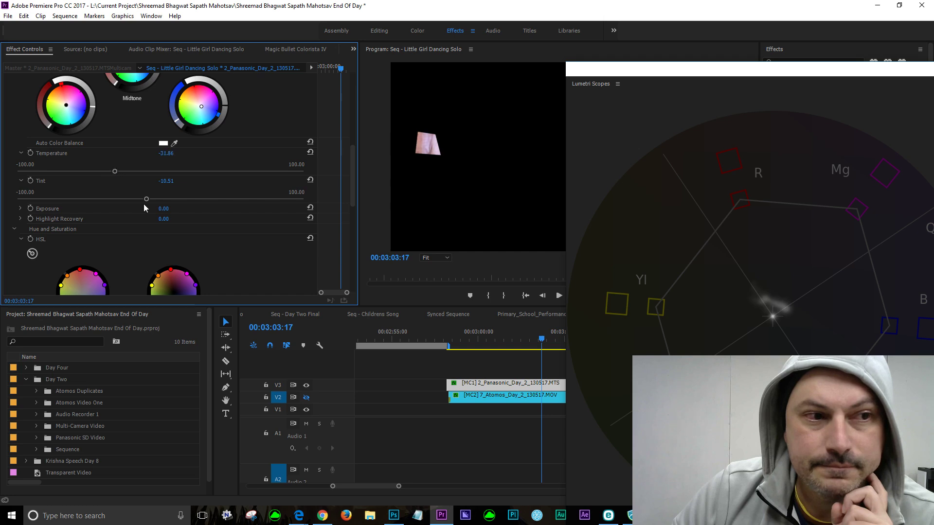
pyautogui.moveTo(146, 199)
pyautogui.mouseDown()
pyautogui.moveTo(175, 200)
pyautogui.moveTo(113, 195)
pyautogui.moveTo(134, 200)
pyautogui.mouseUp()
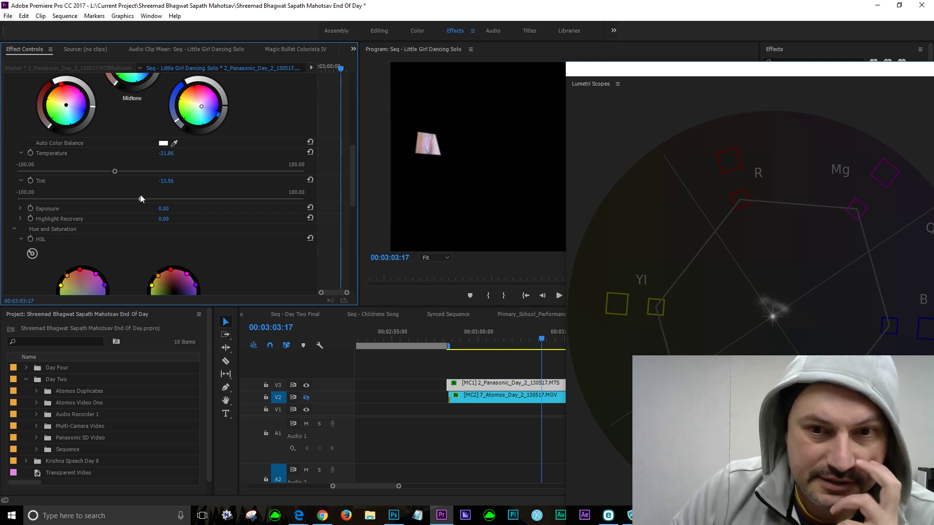
pyautogui.moveTo(138, 194); pyautogui.dragTo(112, 170)
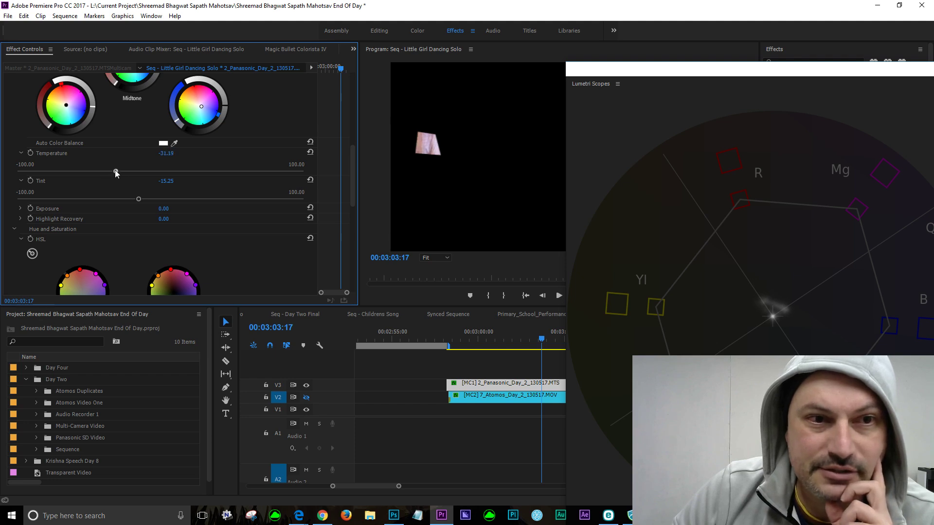
pyautogui.moveTo(115, 170); pyautogui.dragTo(116, 171)
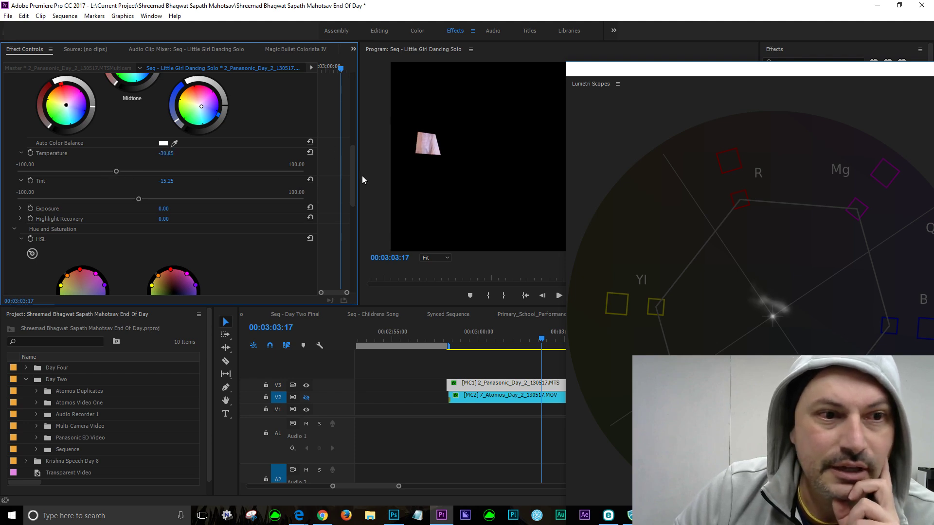
# Step: Try to shift the cyan handle slightly toward blue on the Panasonic clip's Colorista IV HSL wheels
pyautogui.scroll(-1, 354, 161)
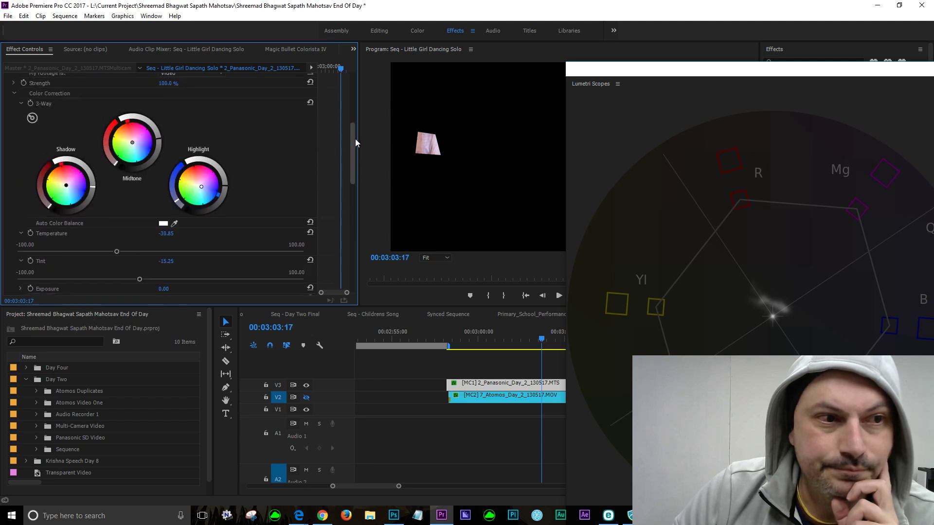
pyautogui.scroll(-5, 351, 174)
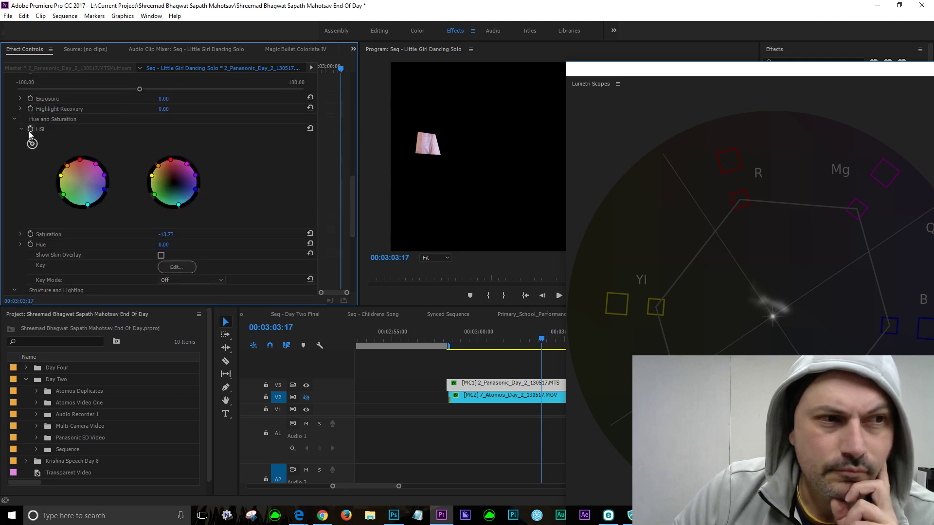
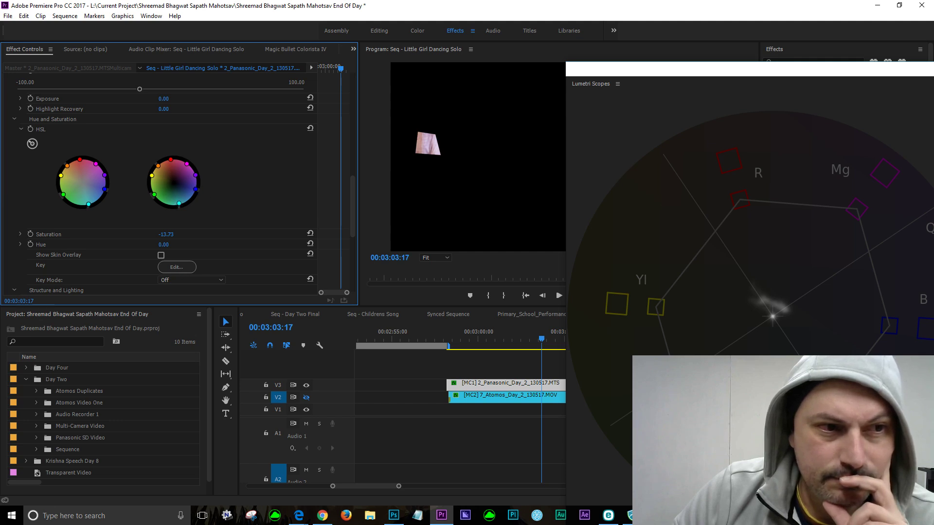
pyautogui.moveTo(179, 203); pyautogui.dragTo(182, 202)
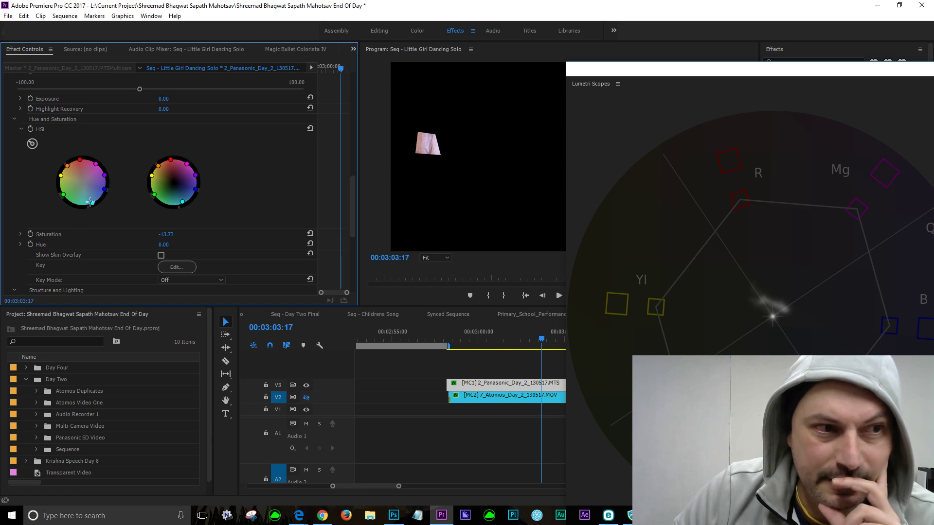
pyautogui.moveTo(92, 203)
pyautogui.mouseDown()
pyautogui.moveTo(79, 203)
pyautogui.moveTo(89, 202)
pyautogui.mouseUp()
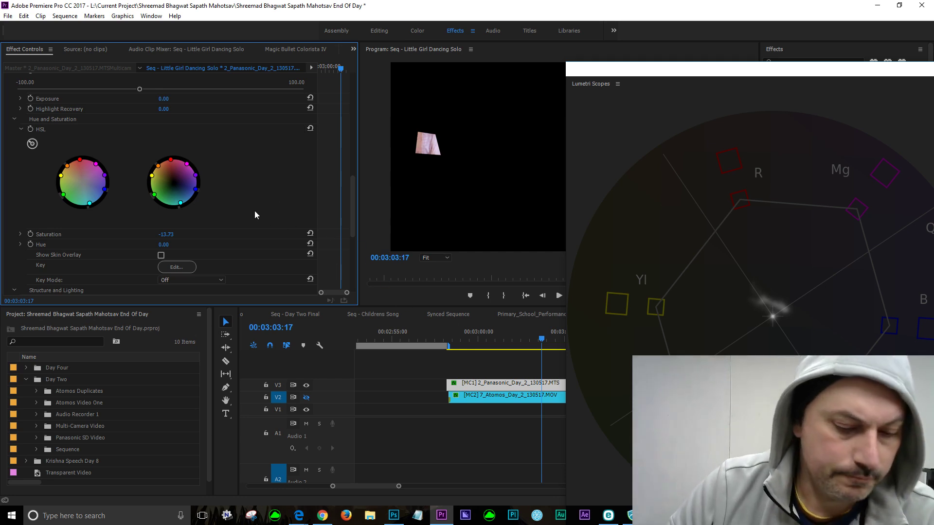
pyautogui.hotkey('ctrl', 'z')
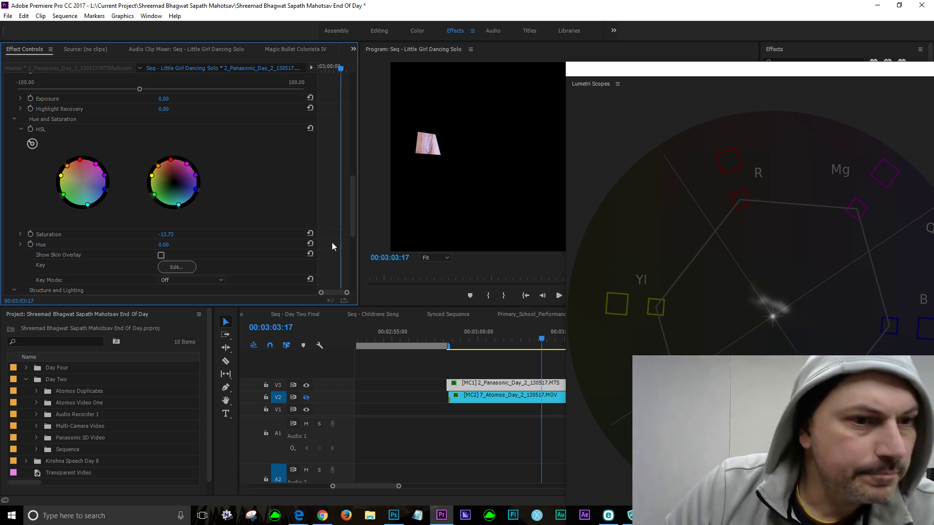
# Step: Nudge the Panasonic clip's Midtone color wheel slightly toward blue and check the skirt in the vectorscope and RGB parade
pyautogui.moveTo(351, 204); pyautogui.dragTo(396, 156)
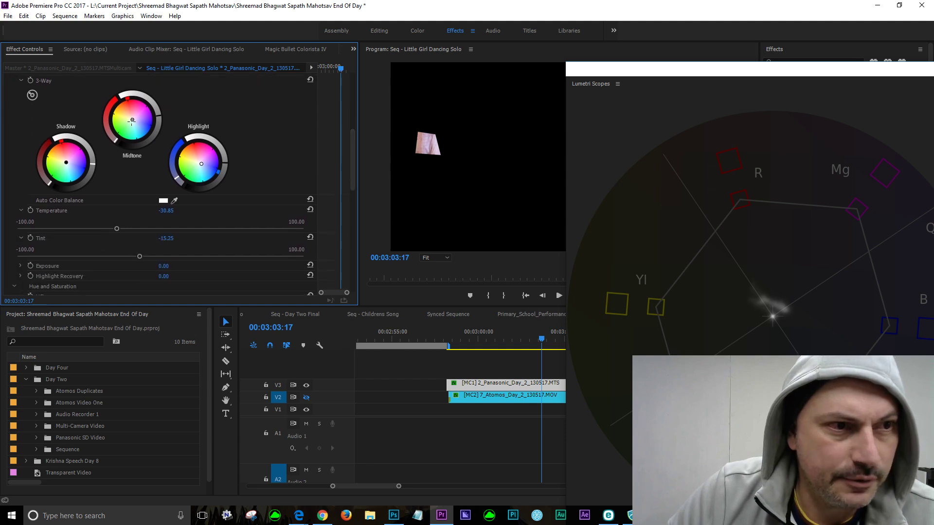
pyautogui.moveTo(133, 120)
pyautogui.mouseDown()
pyautogui.moveTo(141, 125)
pyautogui.moveTo(133, 120)
pyautogui.mouseUp()
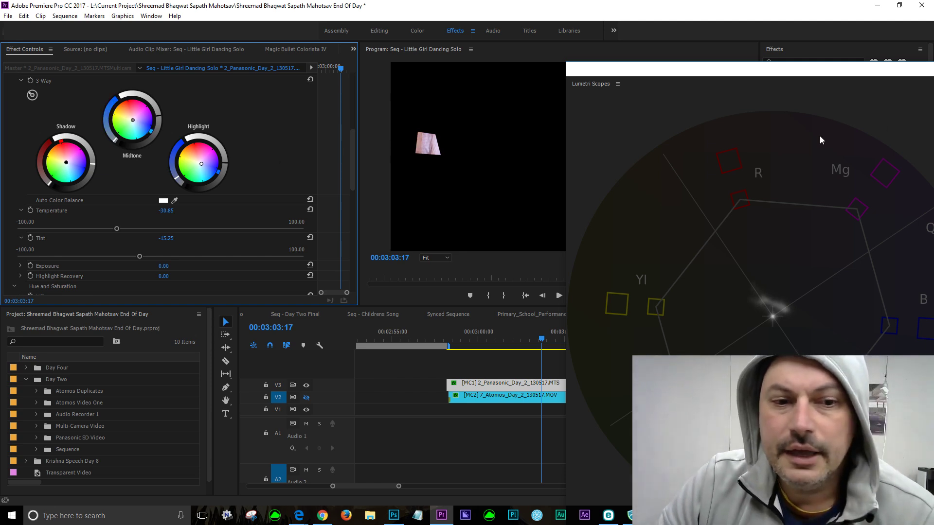
pyautogui.moveTo(571, 41); pyautogui.dragTo(359, 32)
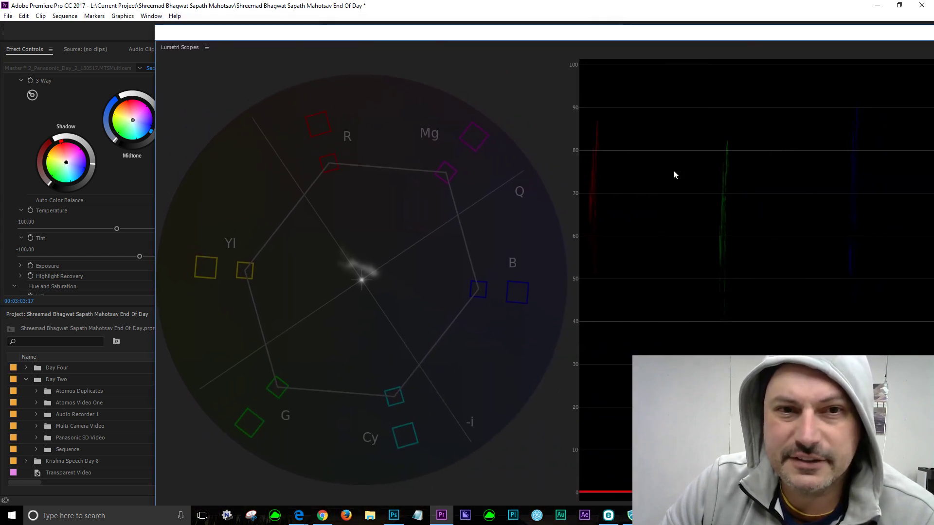
pyautogui.moveTo(425, 33); pyautogui.dragTo(933, 83)
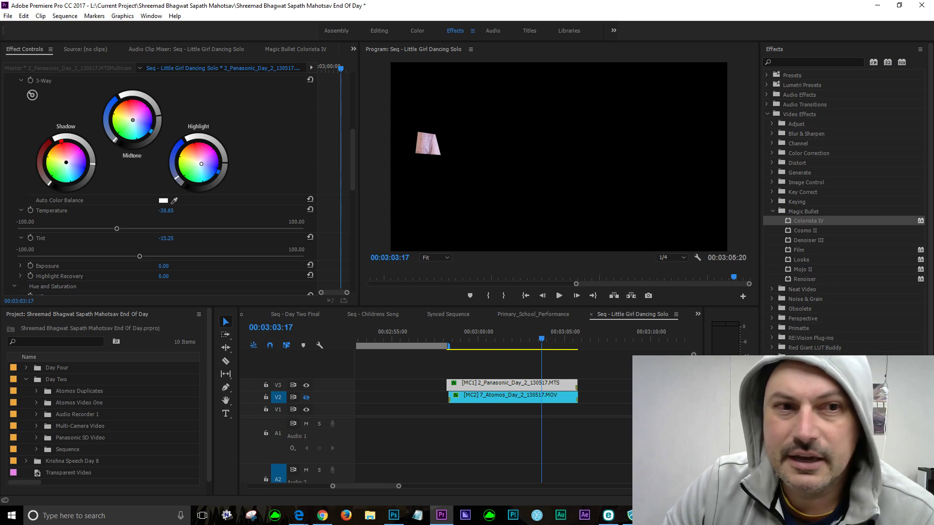
# Step: Turn off the Panasonic clip's Opacity mask and show track V2 to compare both full images
pyautogui.moveTo(354, 180); pyautogui.dragTo(370, 131)
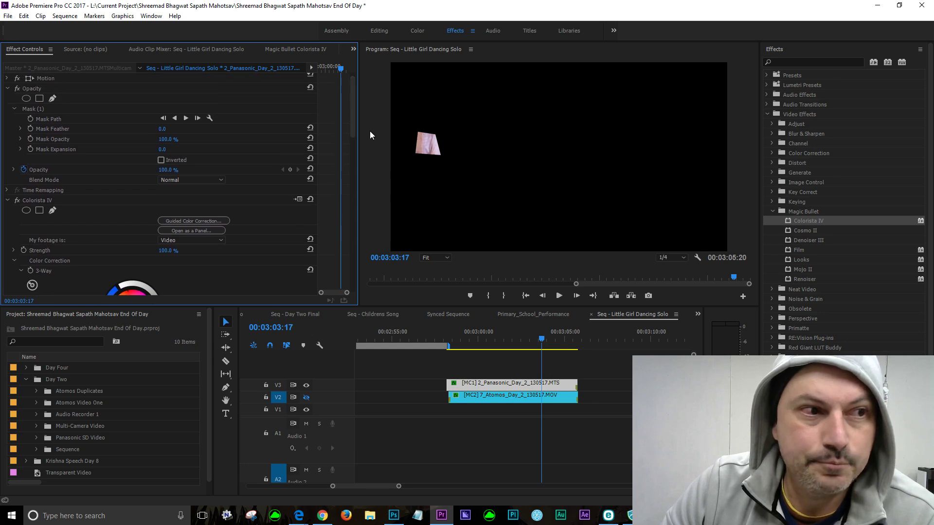
pyautogui.click(19, 89)
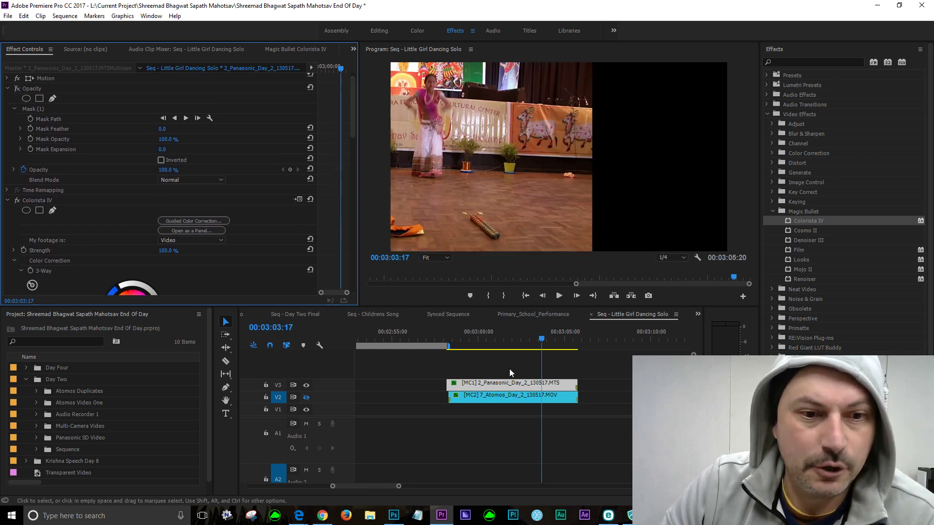
pyautogui.click(307, 398)
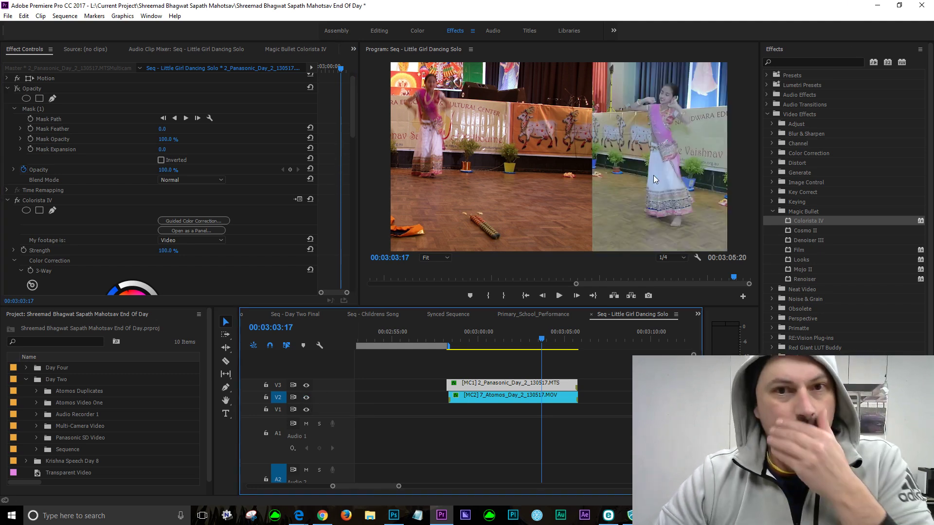
# Step: Compare the Atomos and Panasonic vectorscope traces by showing tracks V2 and V3 one at a time
pyautogui.click(305, 387)
pyautogui.moveTo(933, 81); pyautogui.dragTo(900, 18)
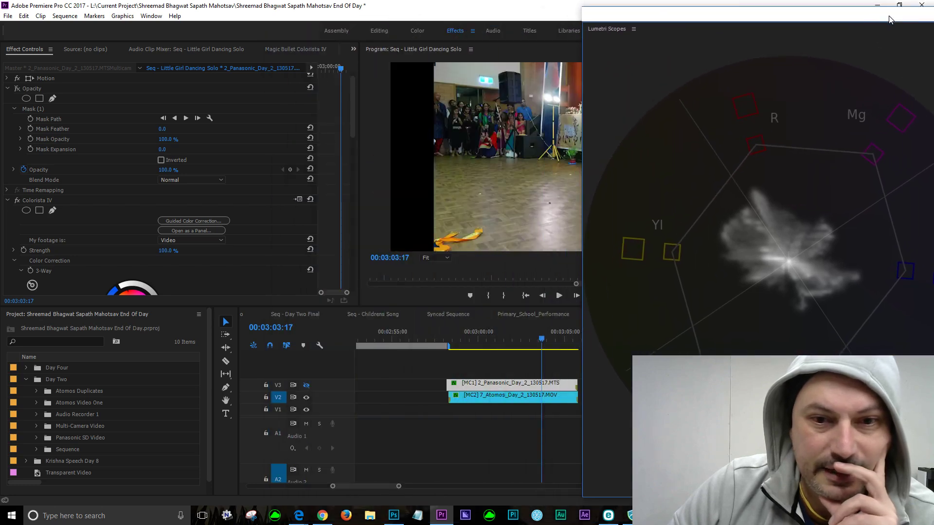
pyautogui.click(306, 385)
pyautogui.click(307, 398)
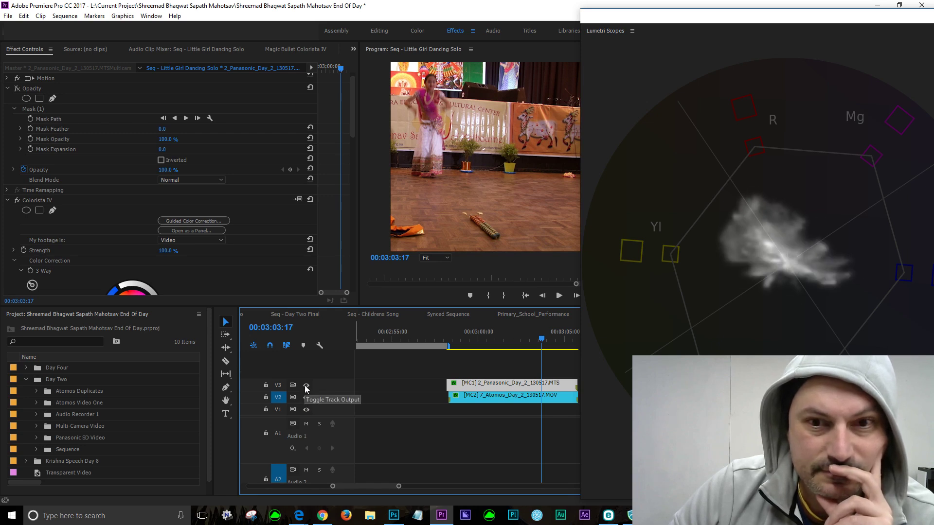
pyautogui.click(307, 386)
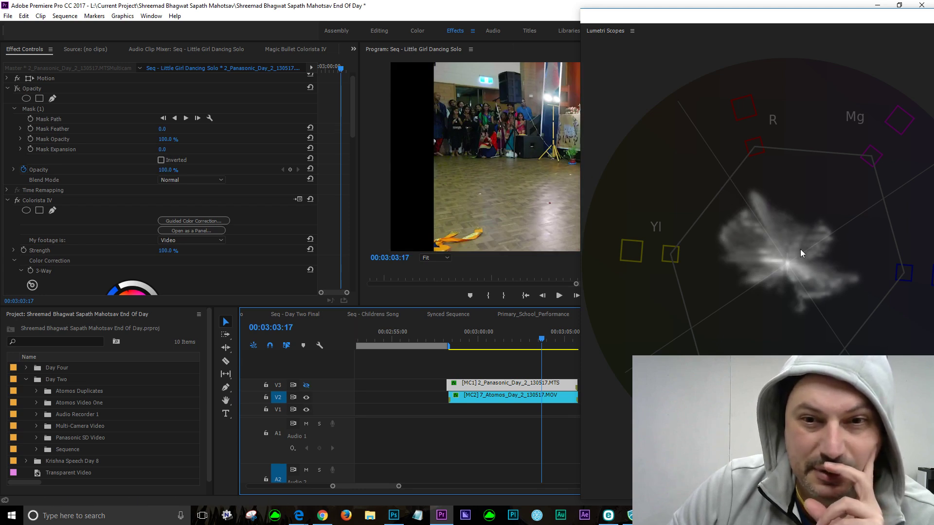
pyautogui.click(306, 397)
pyautogui.click(306, 385)
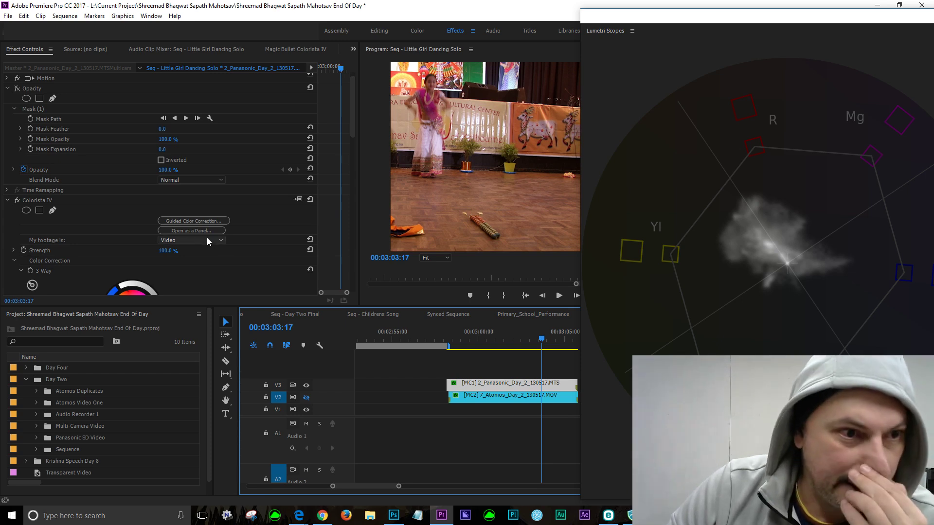
# Step: Shift the Panasonic clip's Midtone color wheel further toward blue, checking the full image and the vectorscope
pyautogui.moveTo(350, 127); pyautogui.dragTo(364, 174)
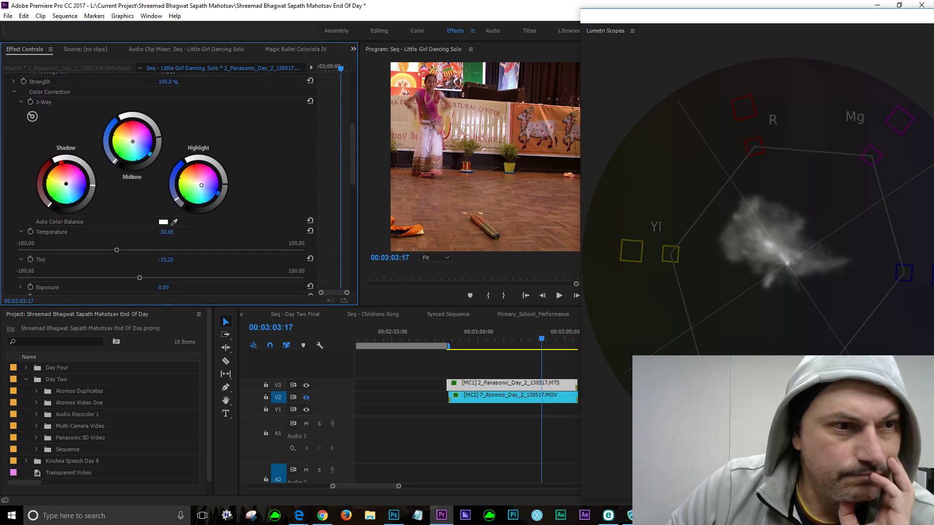
pyautogui.moveTo(133, 141); pyautogui.dragTo(133, 142)
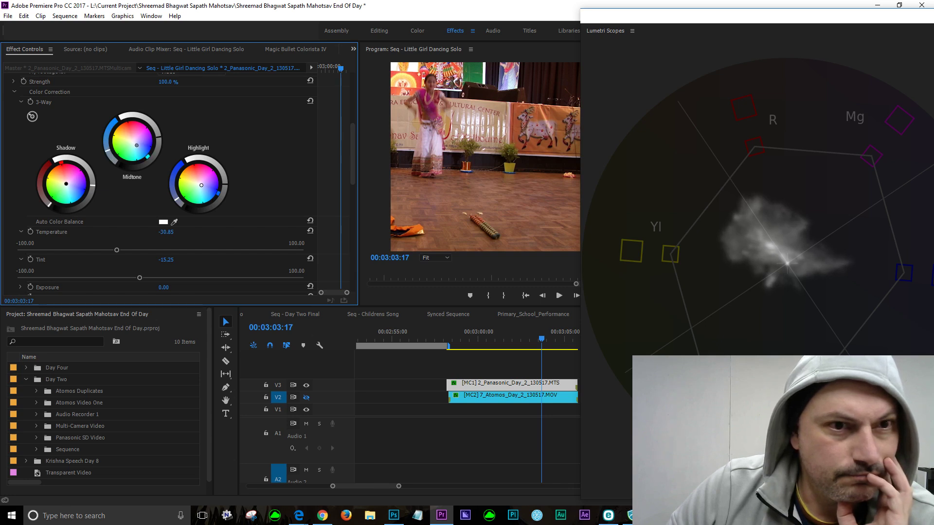
pyautogui.moveTo(137, 146); pyautogui.dragTo(139, 147)
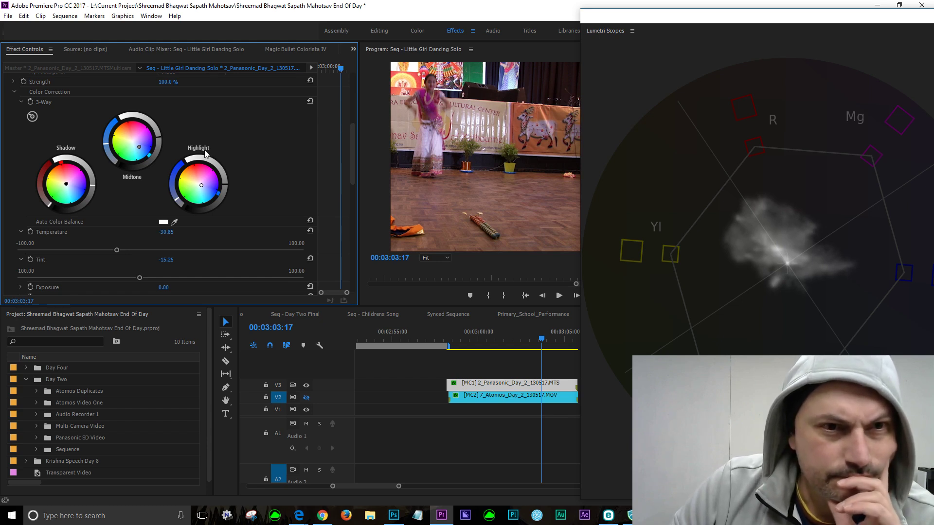
pyautogui.click(437, 303)
pyautogui.moveTo(683, 18); pyautogui.dragTo(829, 17)
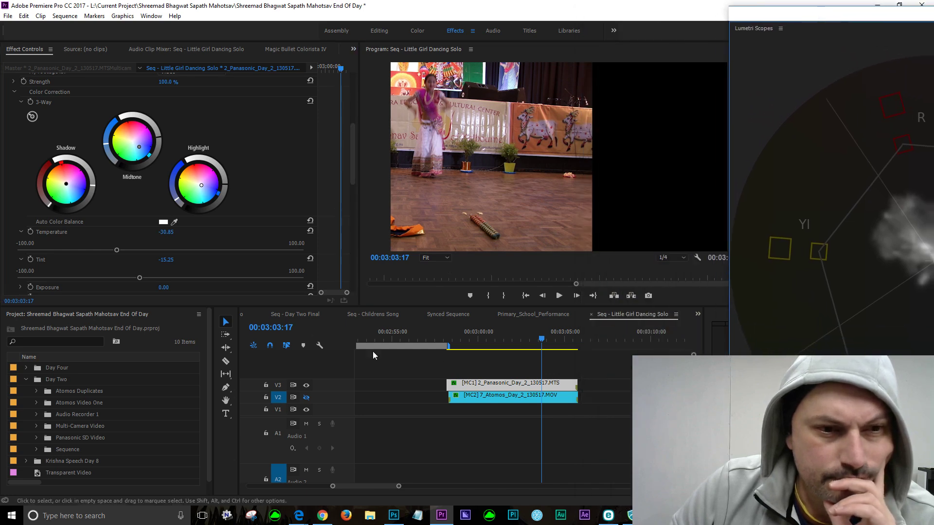
# Step: Show track V2, hide track V3, and set the Atomos clip's Colorista IV footage type to Log
pyautogui.click(304, 399)
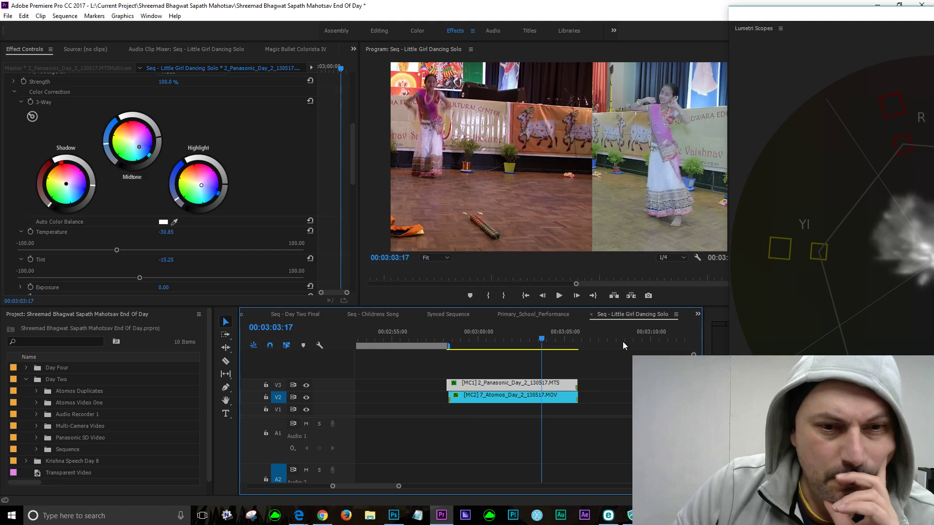
pyautogui.click(488, 384)
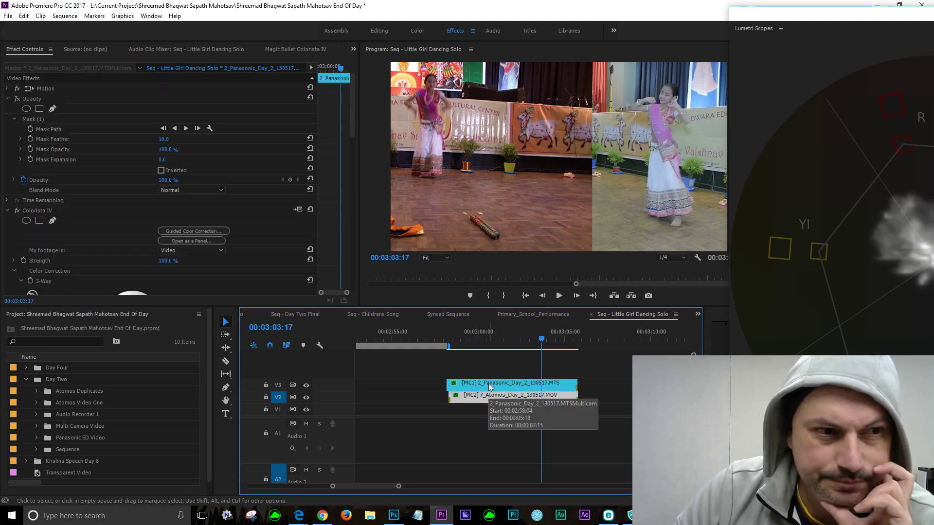
pyautogui.click(488, 383)
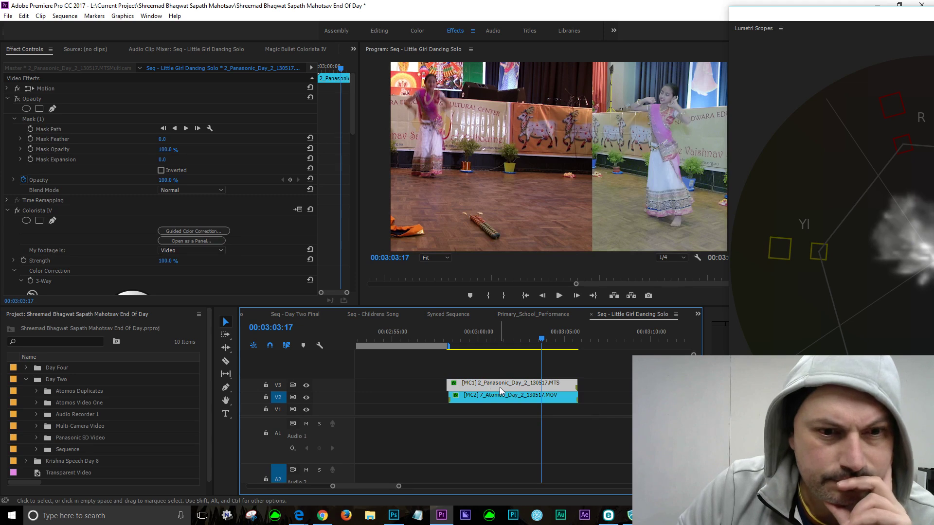
pyautogui.click(491, 398)
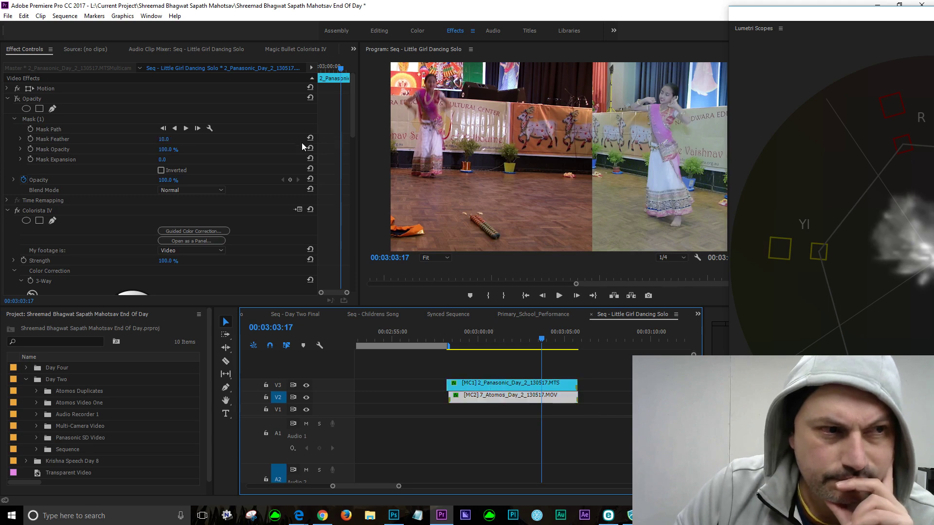
pyautogui.click(306, 385)
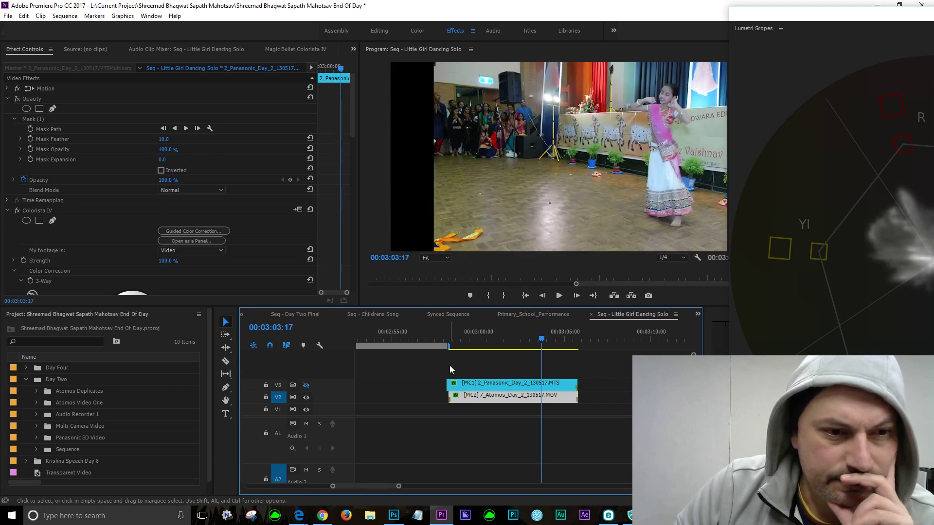
pyautogui.click(199, 250)
pyautogui.click(177, 272)
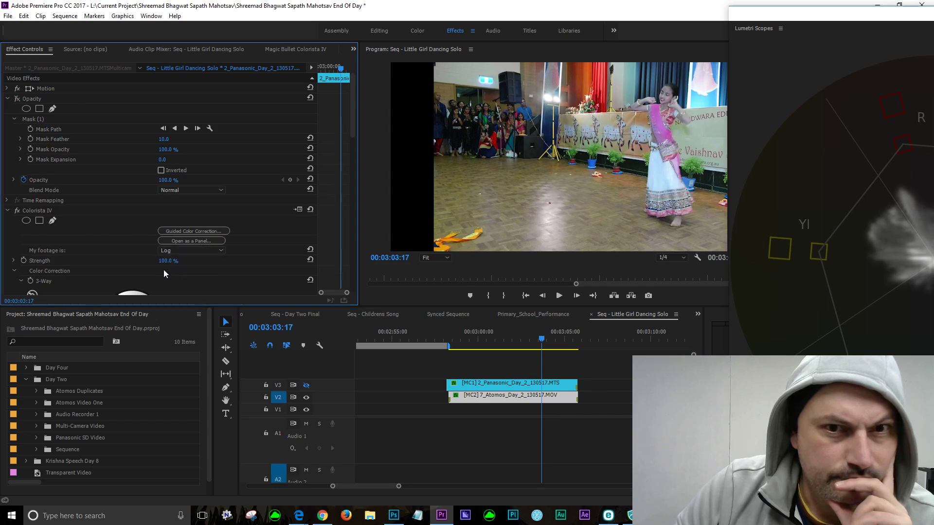
# Step: Set the Atomos clip's Colorista Saturation to 42.03, showing track V3 again to compare it with the Panasonic clip
pyautogui.moveTo(351, 124); pyautogui.dragTo(404, 229)
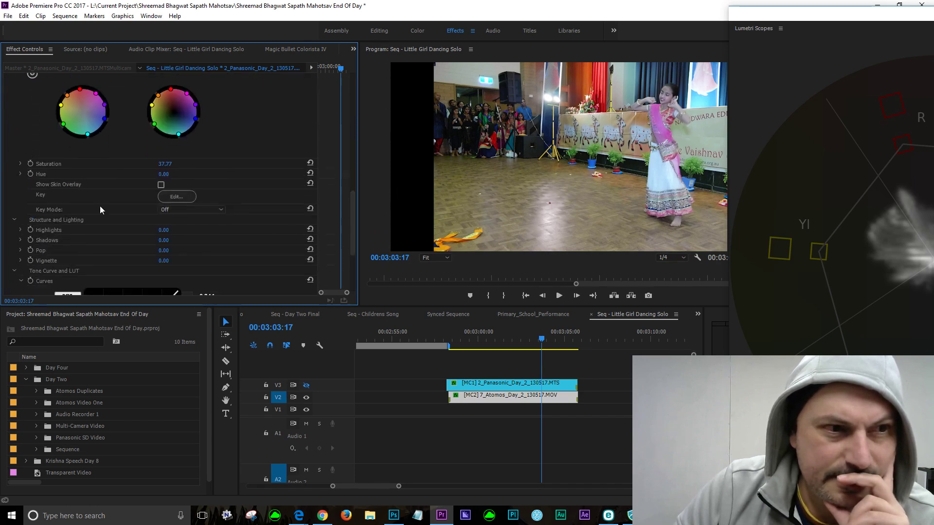
pyautogui.click(20, 164)
pyautogui.moveTo(218, 183); pyautogui.dragTo(233, 185)
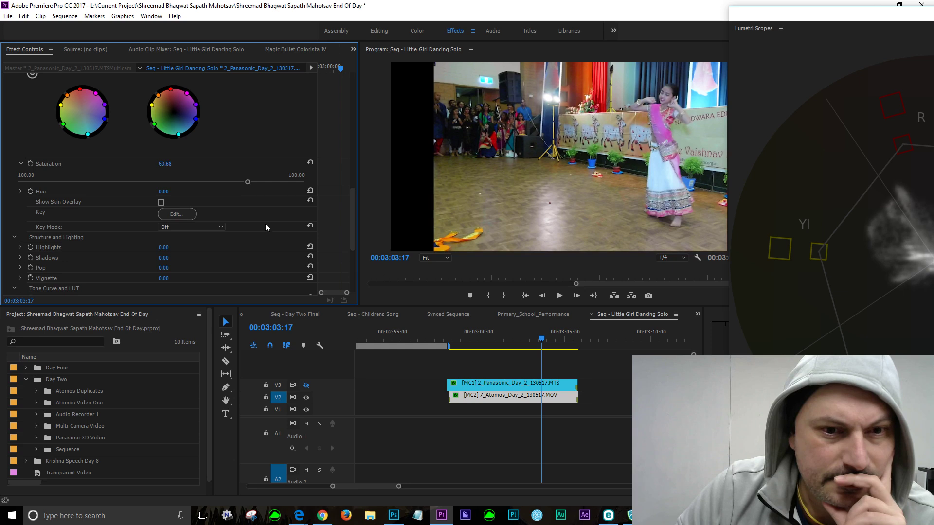
pyautogui.moveTo(253, 199); pyautogui.dragTo(254, 200)
pyautogui.click(305, 384)
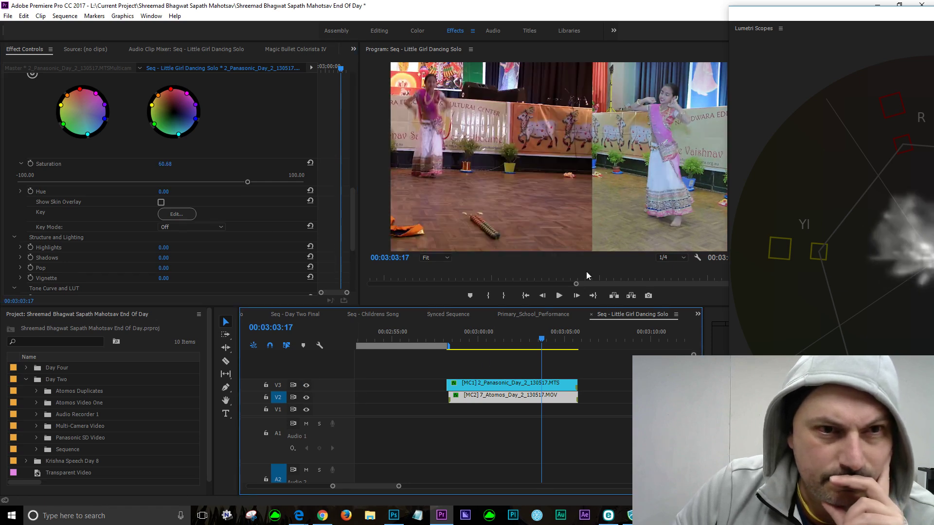
pyautogui.moveTo(248, 182); pyautogui.dragTo(223, 182)
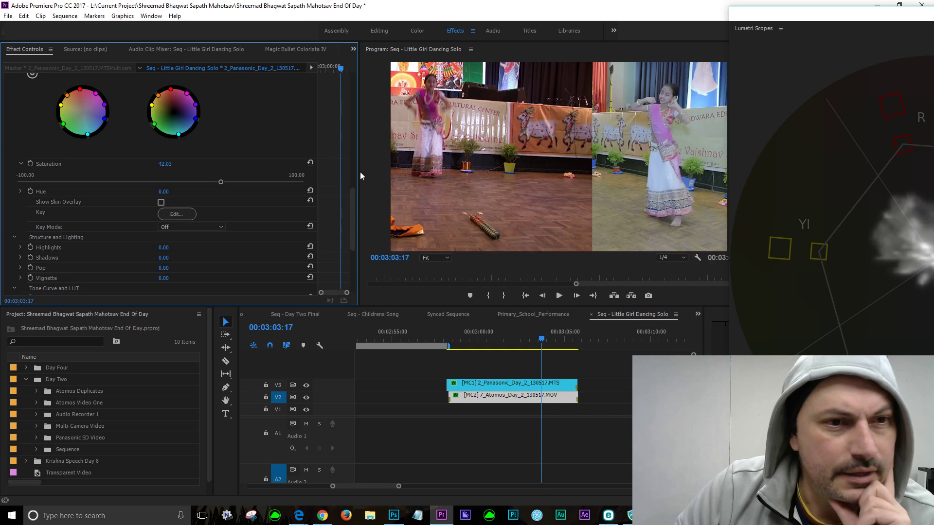
# Step: Lower the Atomos clip's Colorista Exposure to -0.41
pyautogui.scroll(5, 351, 196)
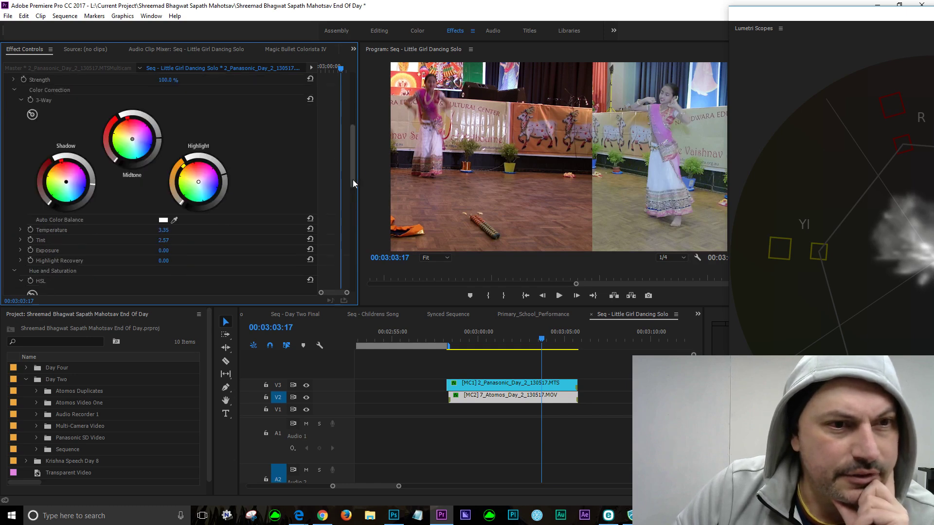
pyautogui.scroll(-3, 353, 183)
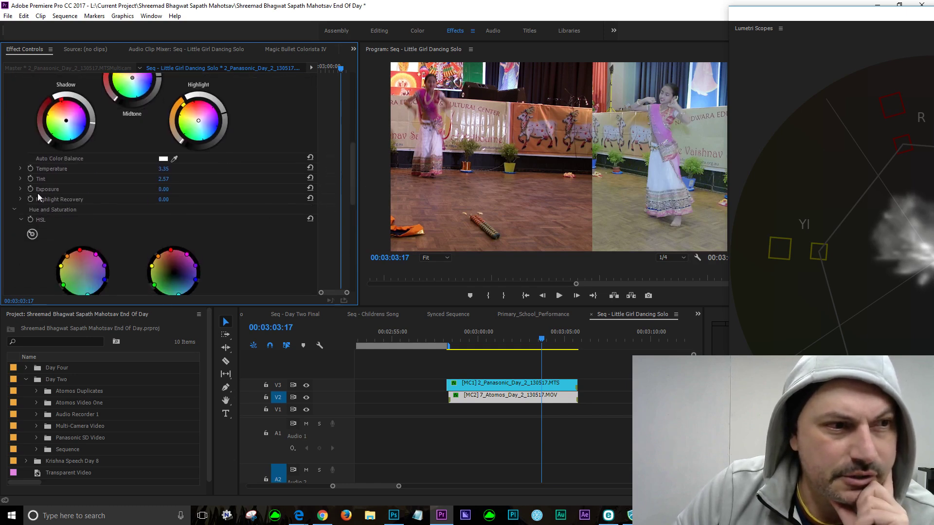
pyautogui.click(20, 189)
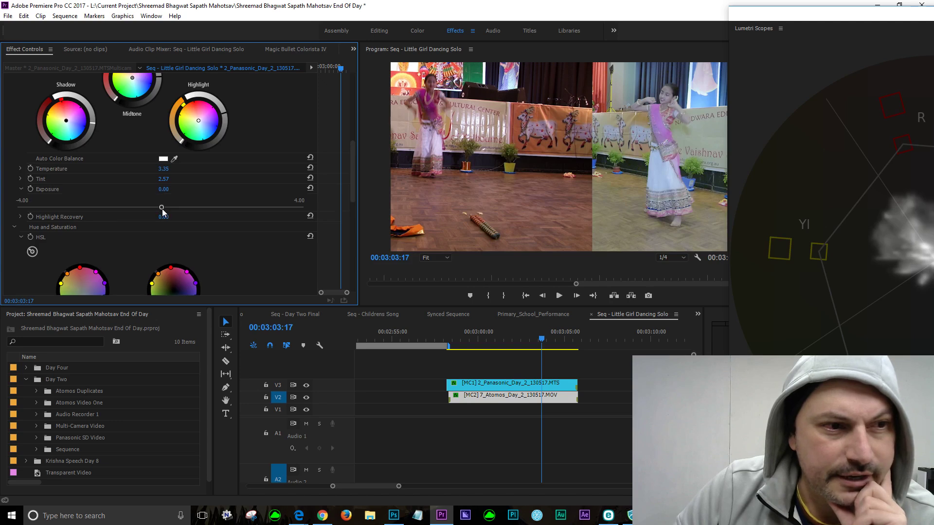
pyautogui.moveTo(162, 208); pyautogui.dragTo(160, 208)
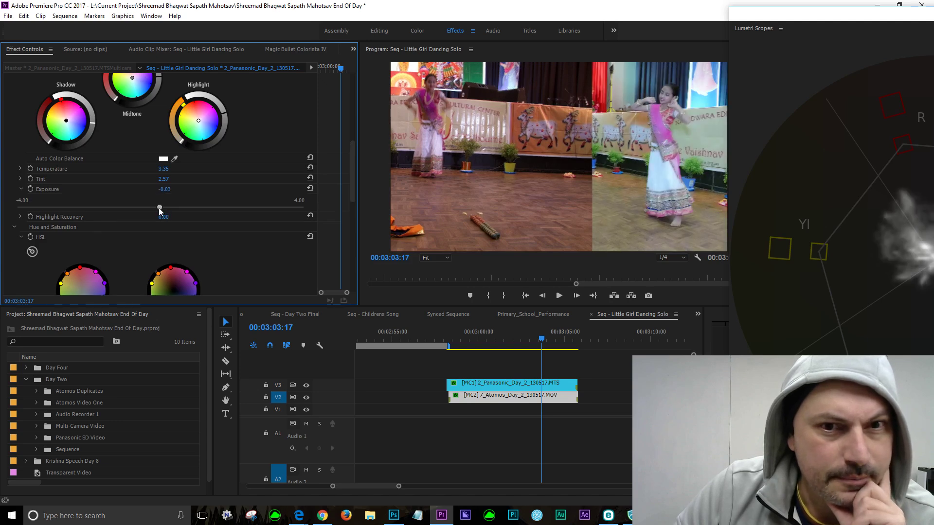
pyautogui.moveTo(158, 207); pyautogui.dragTo(149, 207)
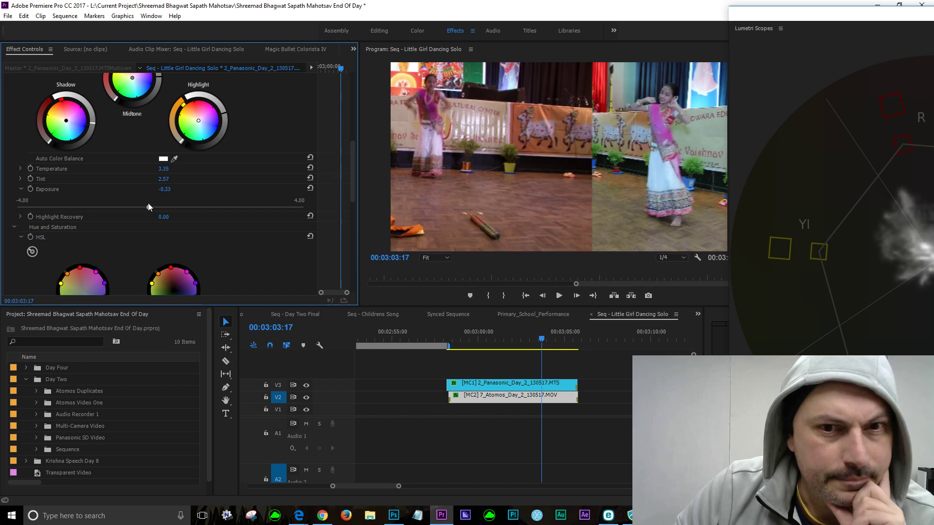
pyautogui.moveTo(148, 205); pyautogui.dragTo(146, 205)
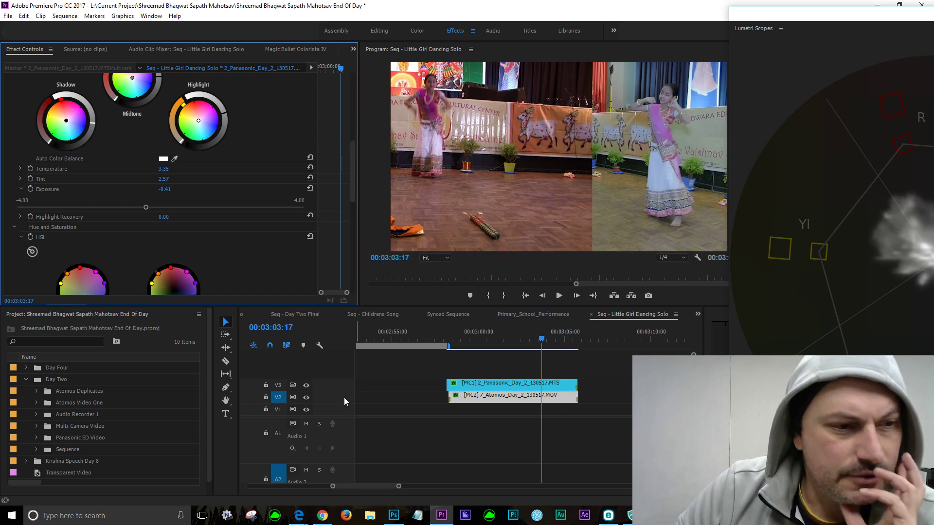
# Step: Warm the Atomos clip by setting its Colorista Temperature to 21.02
pyautogui.moveTo(351, 189); pyautogui.dragTo(349, 182)
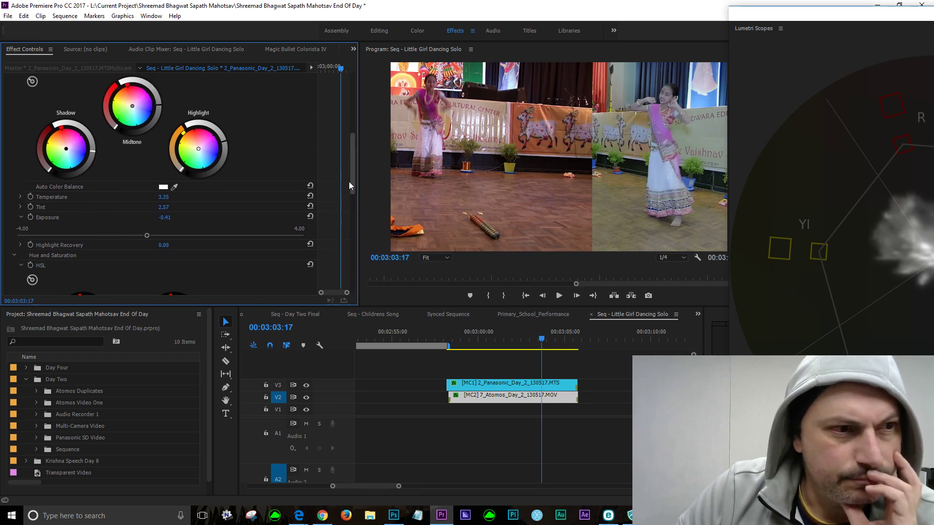
pyautogui.click(20, 198)
pyautogui.moveTo(167, 217); pyautogui.dragTo(195, 217)
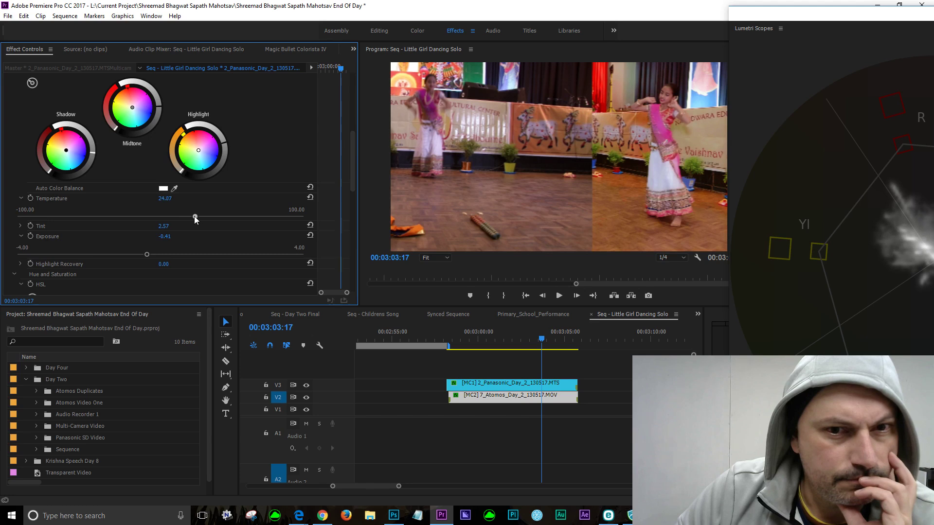
pyautogui.moveTo(194, 216); pyautogui.dragTo(189, 215)
# Step: Try several darker Exposure values on the Atomos clip and settle on -1.38
pyautogui.moveTo(147, 254); pyautogui.dragTo(120, 229)
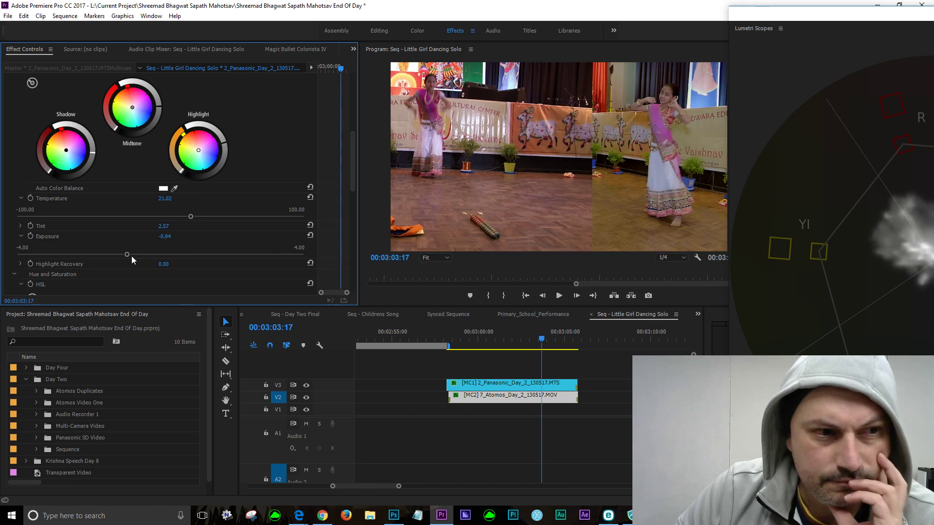
pyautogui.moveTo(128, 254); pyautogui.dragTo(98, 253)
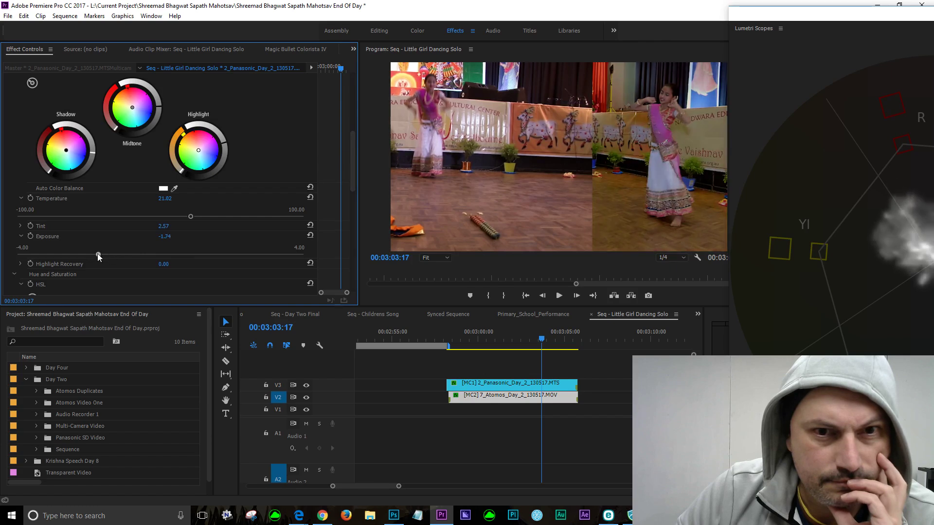
pyautogui.click(89, 254)
pyautogui.moveTo(106, 255); pyautogui.dragTo(119, 254)
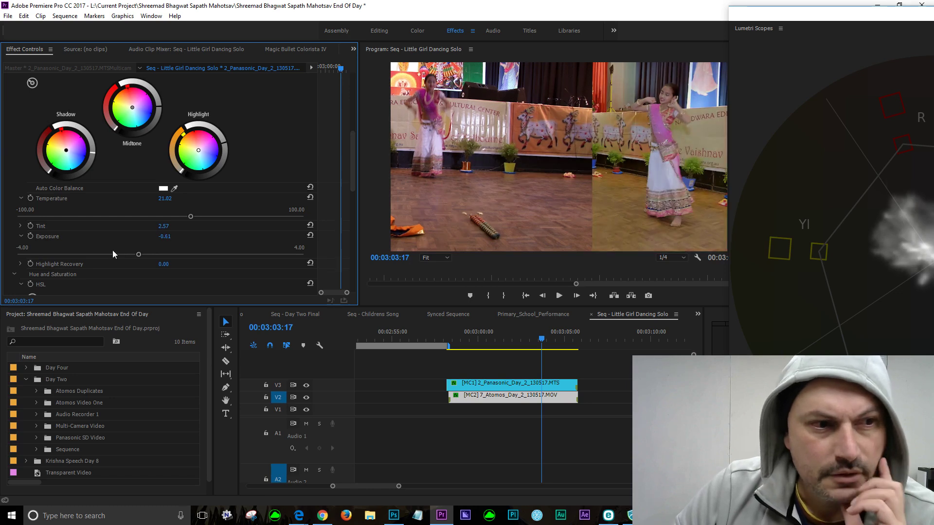
pyautogui.moveTo(119, 256); pyautogui.dragTo(111, 254)
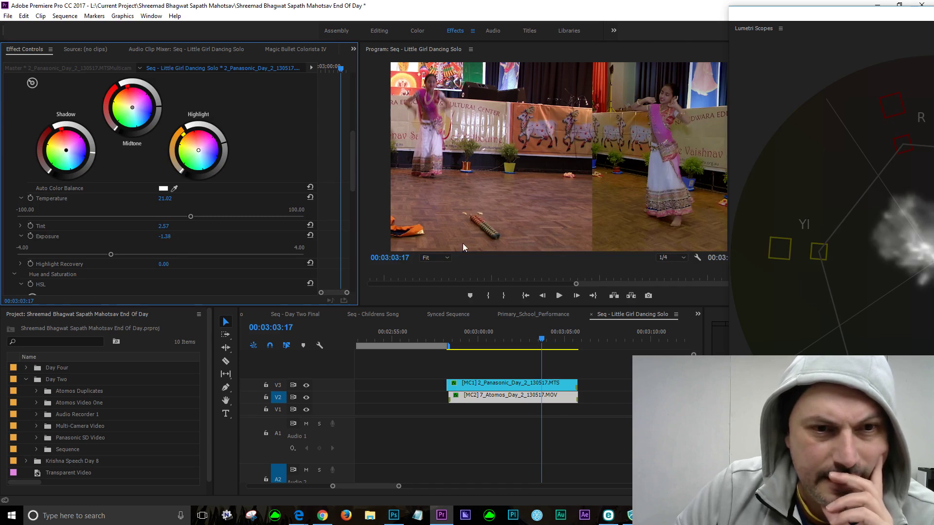
# Step: Pull the Panasonic clip's Midtone color wheel back from blue toward the center, checking the match at 00:03:01:24 and 00:03:00:15
pyautogui.click(485, 383)
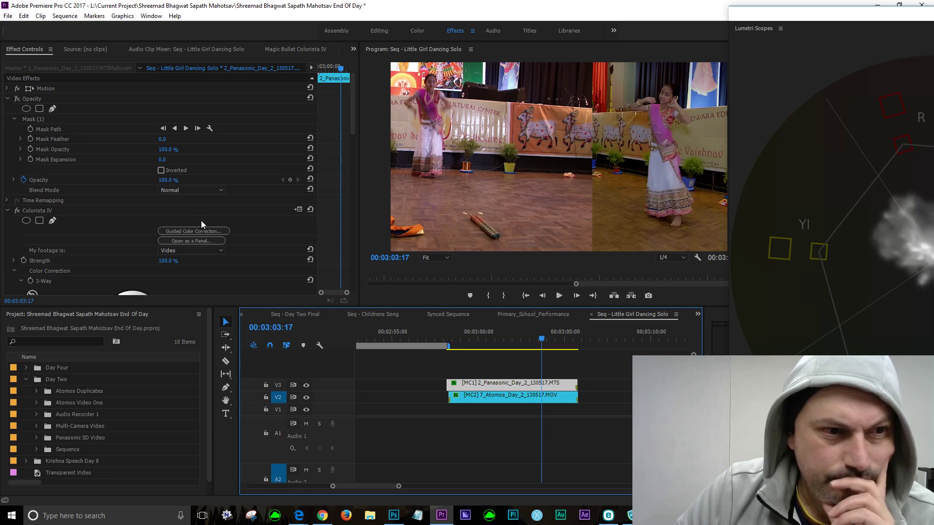
pyautogui.moveTo(353, 129); pyautogui.dragTo(362, 174)
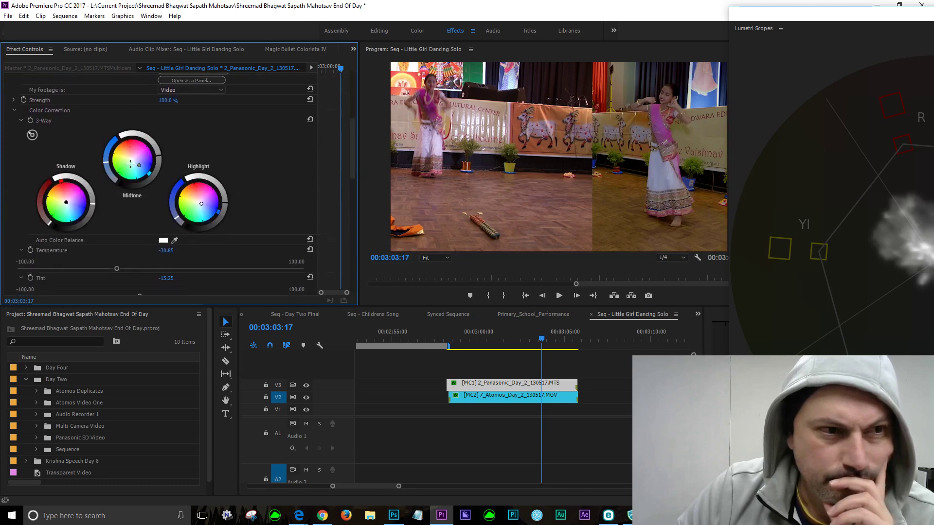
pyautogui.moveTo(140, 165); pyautogui.dragTo(136, 162)
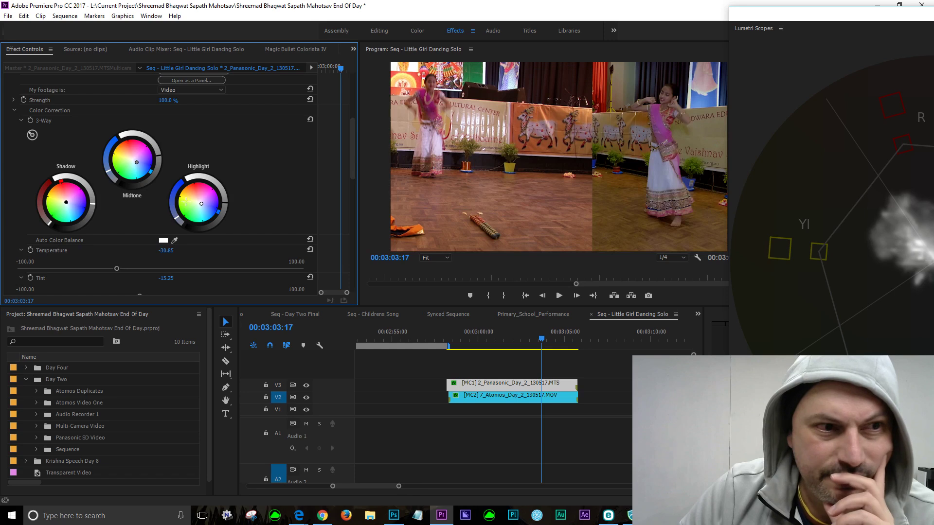
pyautogui.moveTo(137, 162); pyautogui.dragTo(136, 162)
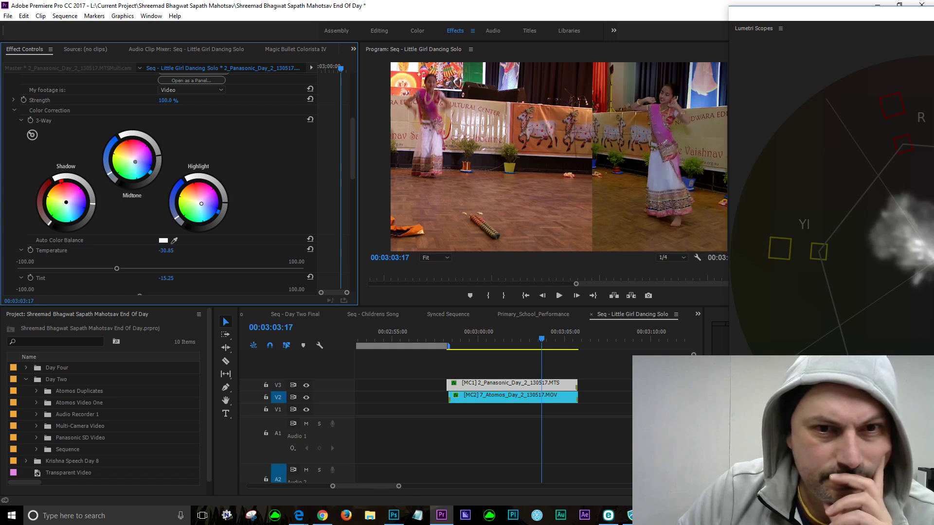
pyautogui.click(512, 339)
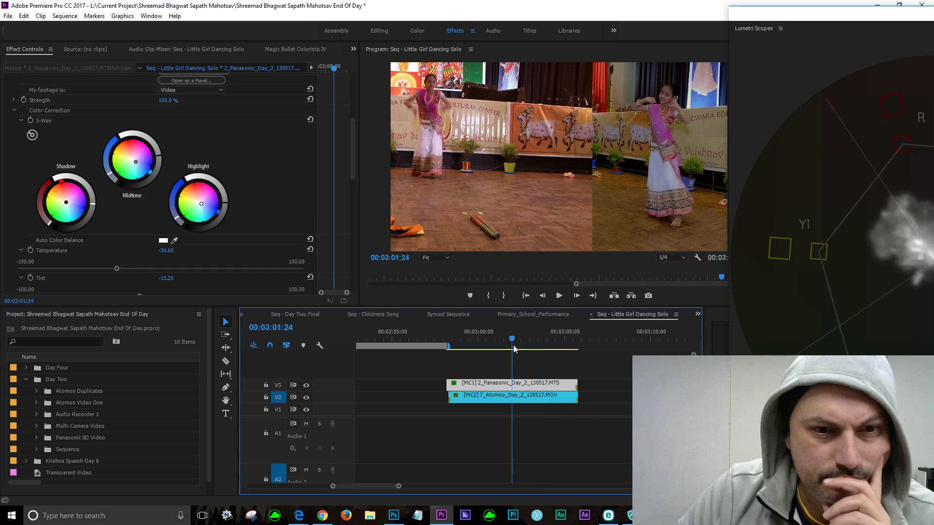
pyautogui.click(490, 348)
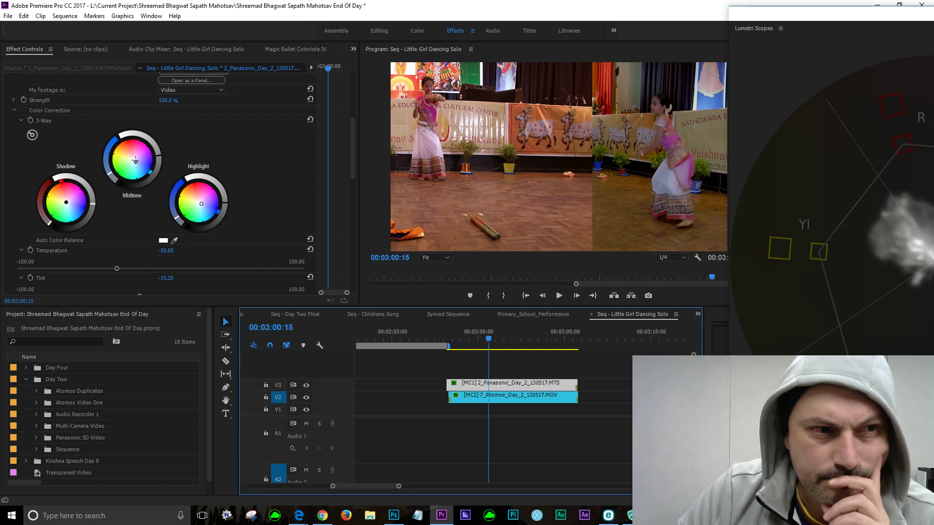
pyautogui.moveTo(135, 162); pyautogui.dragTo(133, 161)
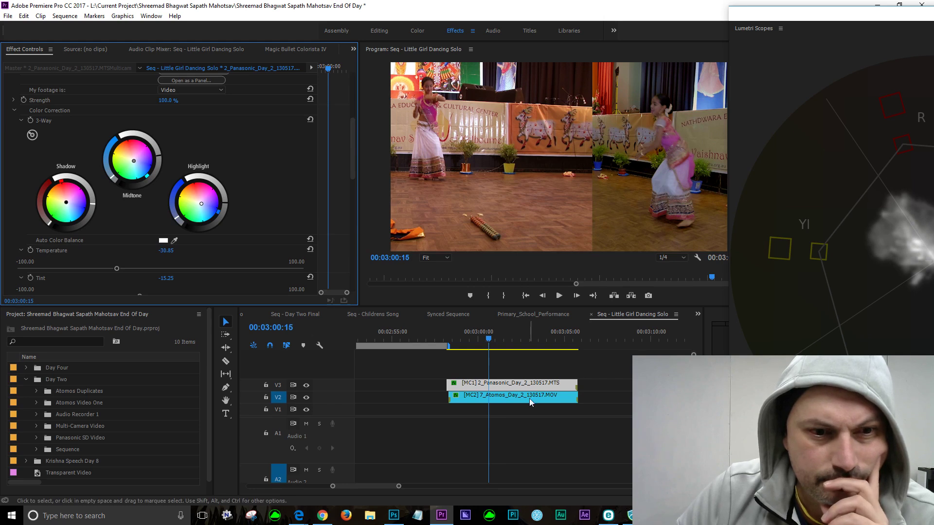
# Step: Nudge the Atomos clip's Midtone color wheel slightly toward purple, then deselect the clip
pyautogui.click(529, 385)
pyautogui.moveTo(350, 129); pyautogui.dragTo(361, 184)
pyautogui.moveTo(132, 125); pyautogui.dragTo(136, 123)
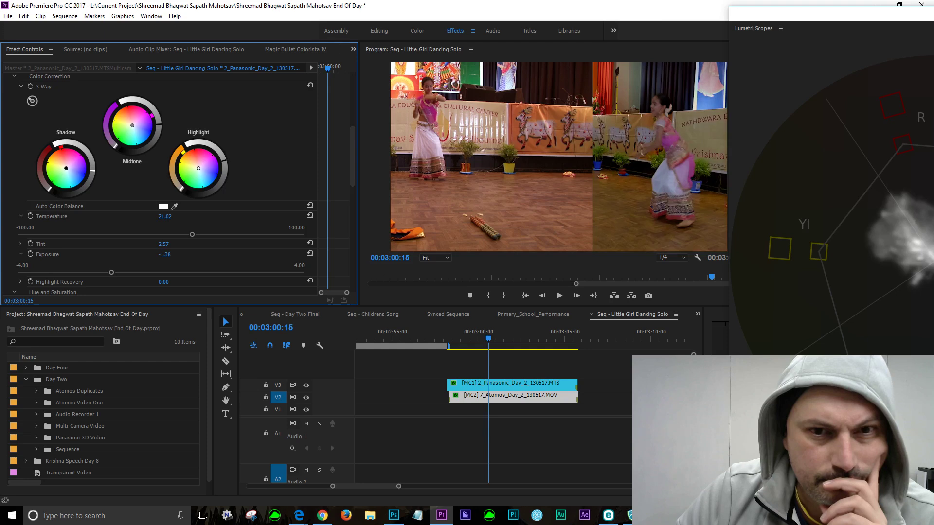
pyautogui.click(496, 362)
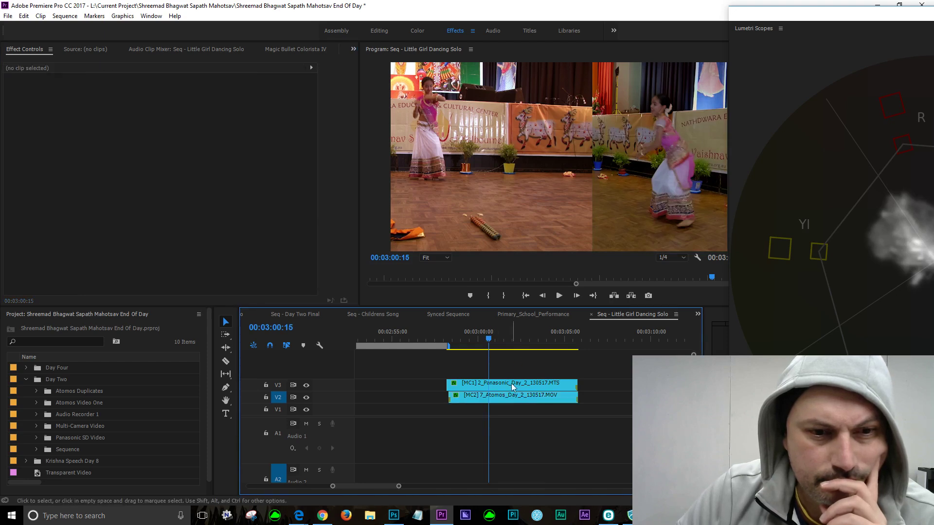
# Step: Fine-tune the Panasonic clip's Midtone color wheel near the center and toggle track V3 off and on to compare
pyautogui.click(512, 385)
pyautogui.moveTo(354, 129); pyautogui.dragTo(368, 167)
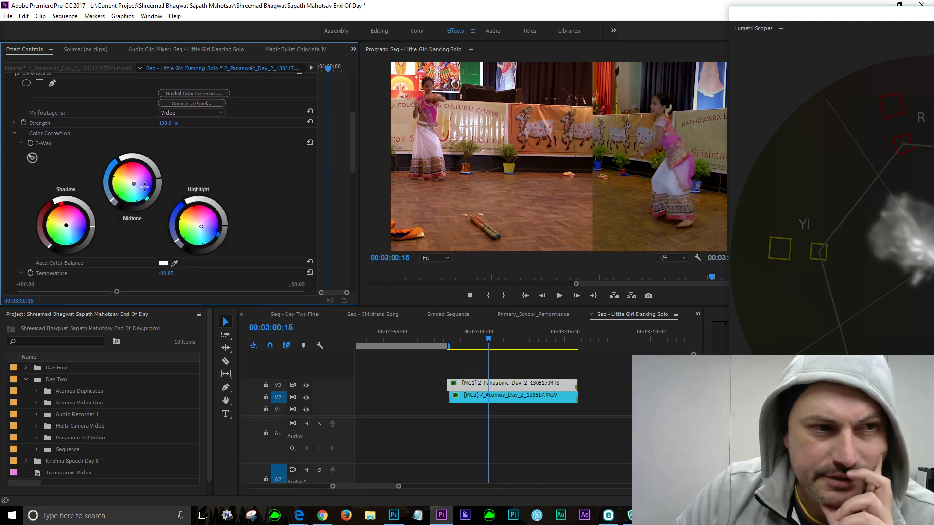
pyautogui.moveTo(159, 179); pyautogui.dragTo(133, 184)
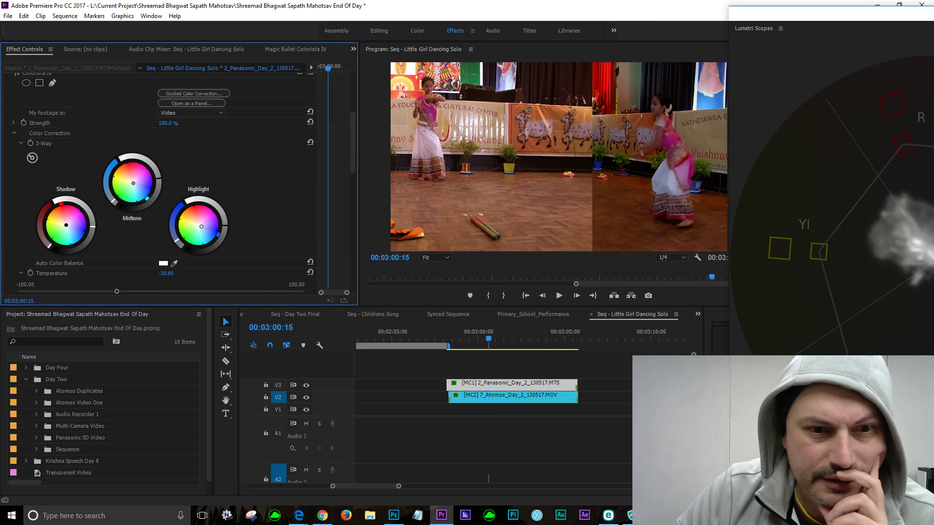
pyautogui.click(306, 385)
pyautogui.click(306, 385)
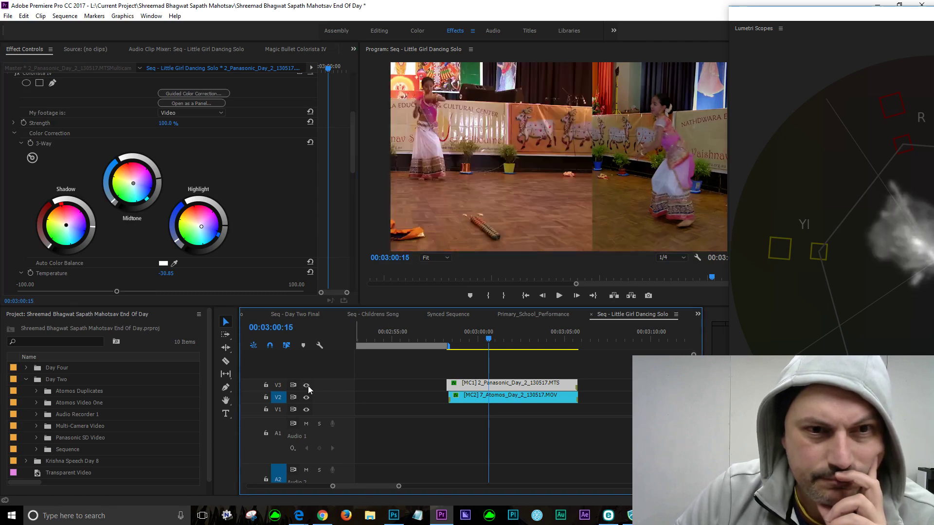
# Step: Hide track V2 and set the Panasonic clip's Colorista Temperature to -15.59
pyautogui.click(306, 397)
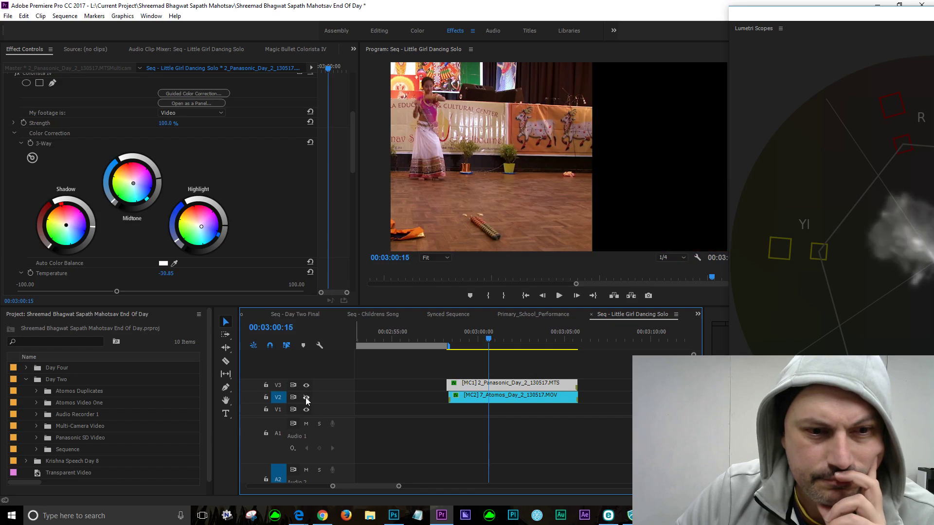
pyautogui.click(468, 365)
pyautogui.click(481, 383)
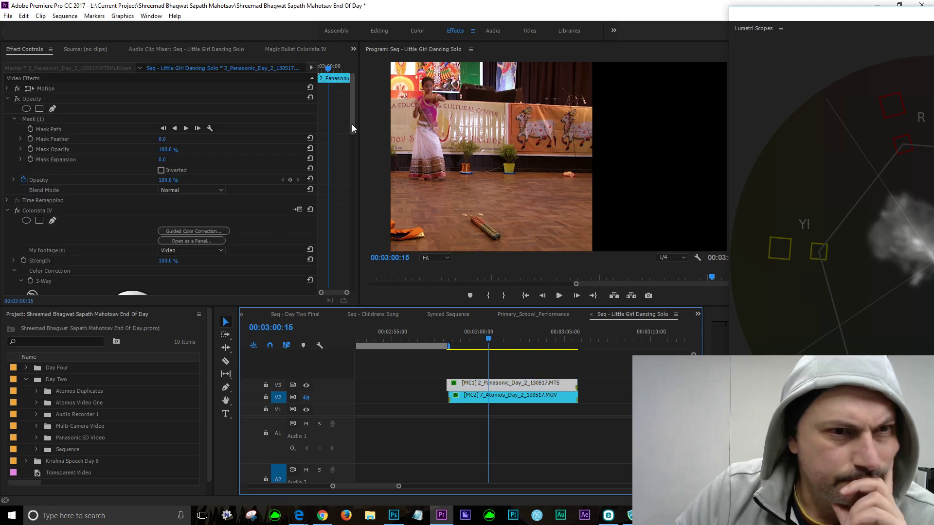
pyautogui.moveTo(352, 124); pyautogui.dragTo(383, 185)
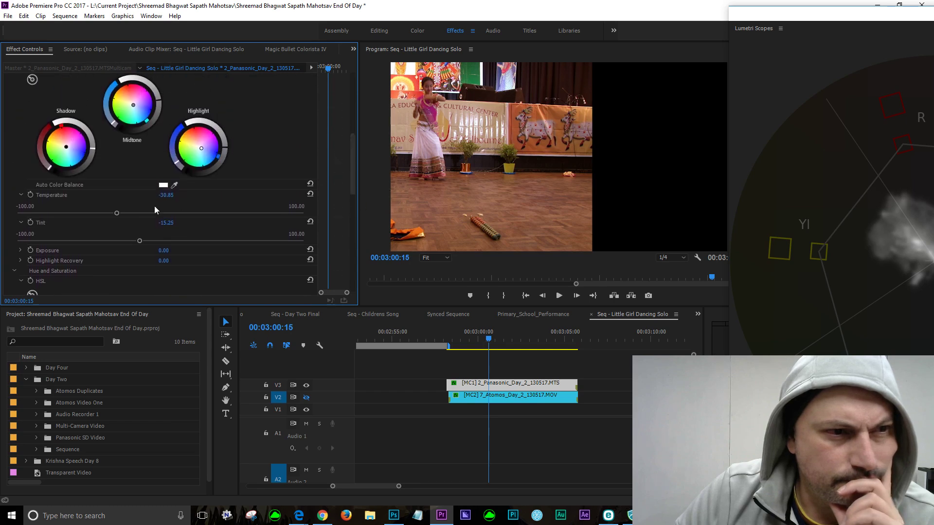
pyautogui.moveTo(118, 214); pyautogui.dragTo(139, 207)
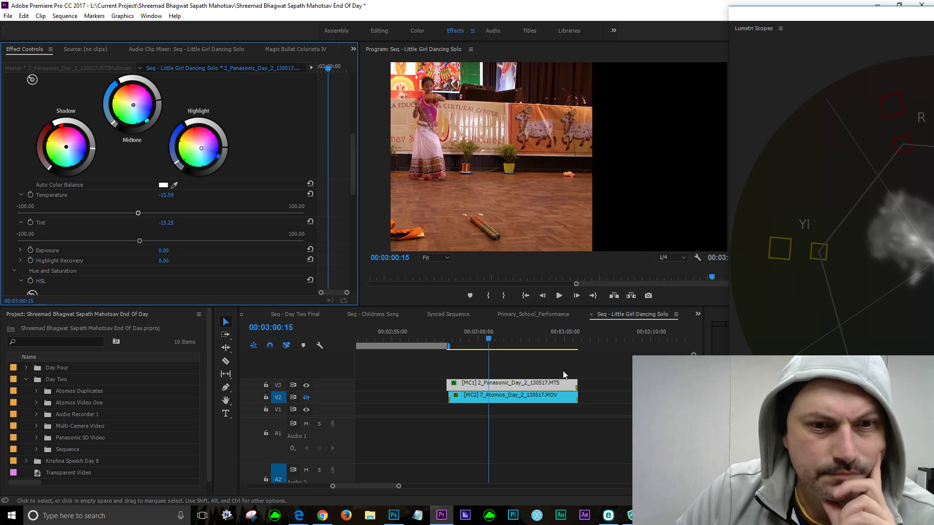
# Step: Show track V2 again and raise the Panasonic clip's Colorista Tint to about 2.71
pyautogui.click(306, 397)
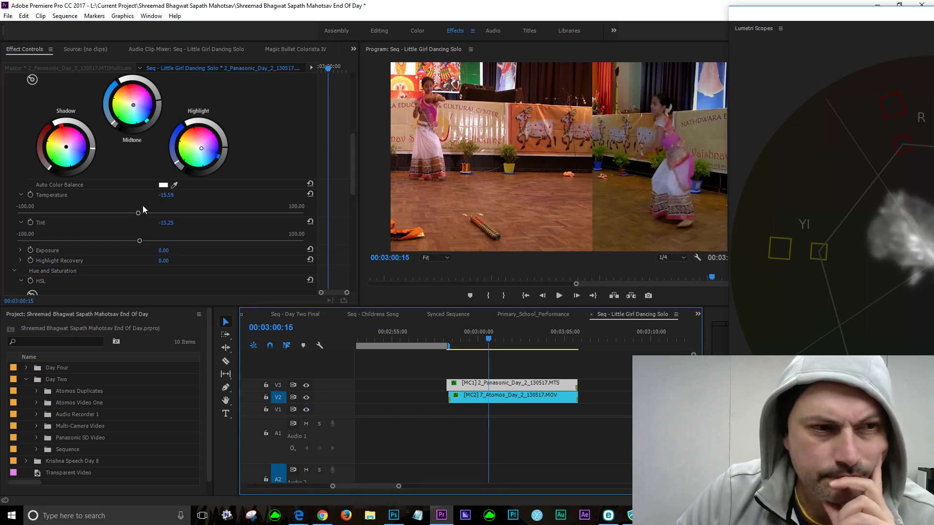
pyautogui.moveTo(138, 241); pyautogui.dragTo(141, 241)
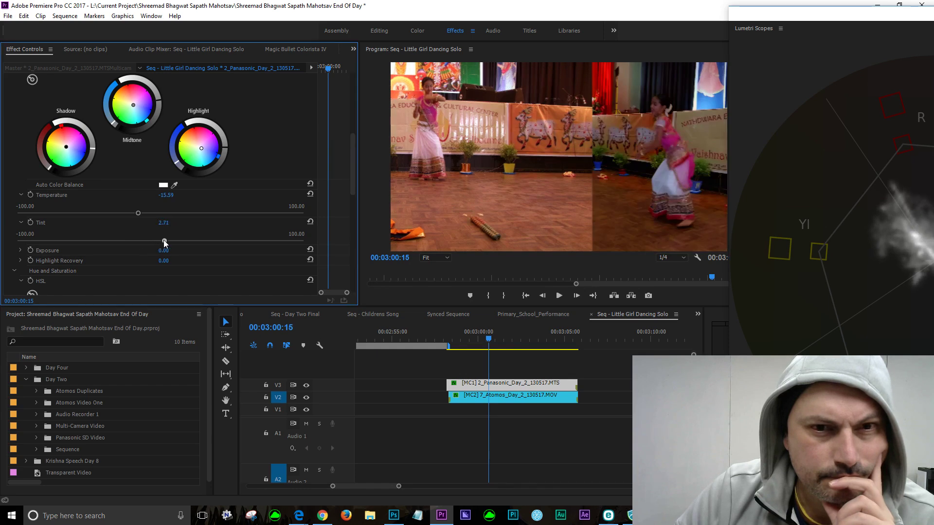
# Step: Set the Colorista IV Tint of the Panasonic clip to 3.73
pyautogui.moveTo(129, 234); pyautogui.dragTo(154, 238)
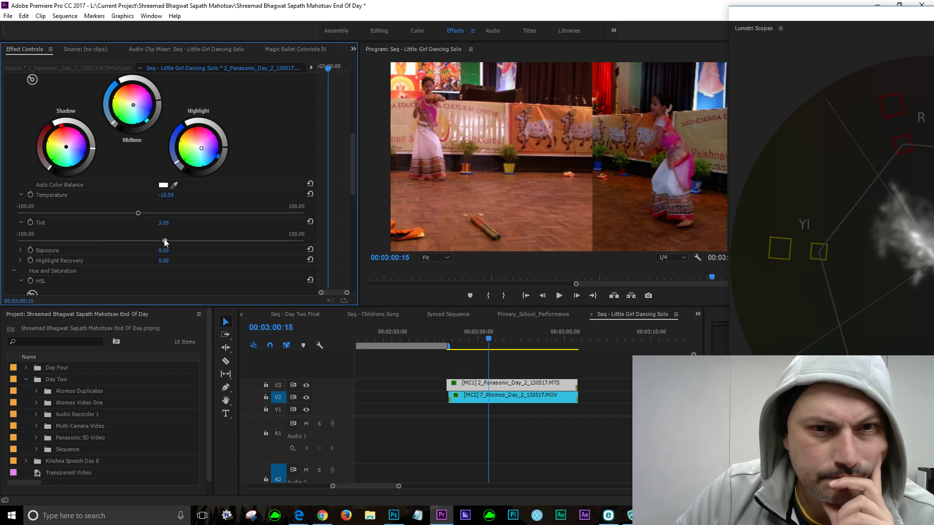
pyautogui.moveTo(167, 242)
pyautogui.mouseDown()
pyautogui.moveTo(183, 247)
pyautogui.moveTo(162, 241)
pyautogui.mouseUp()
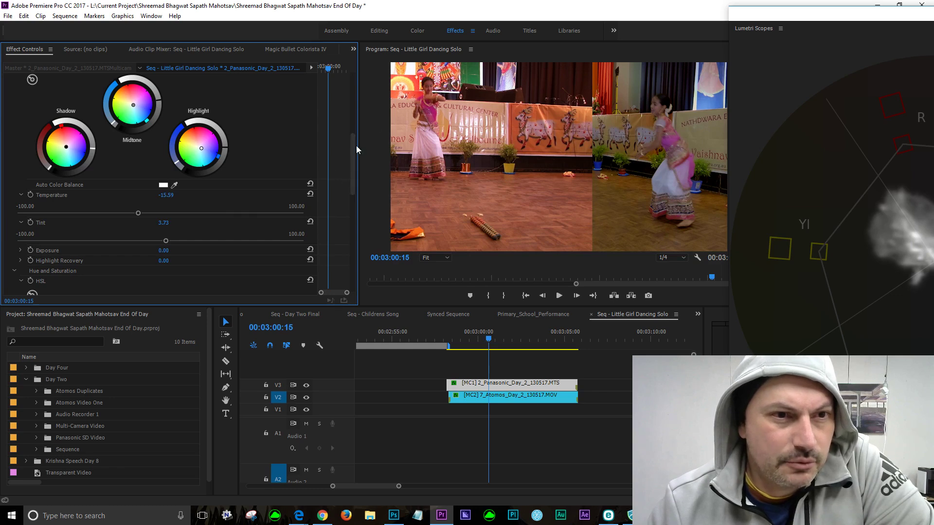
# Step: Isolate the dancer's face in the Panasonic clip by enabling its opacity mask, hiding track V2 and fitting Mask (1) over the face
pyautogui.scroll(1, 356, 142)
pyautogui.moveTo(356, 138); pyautogui.dragTo(375, 63)
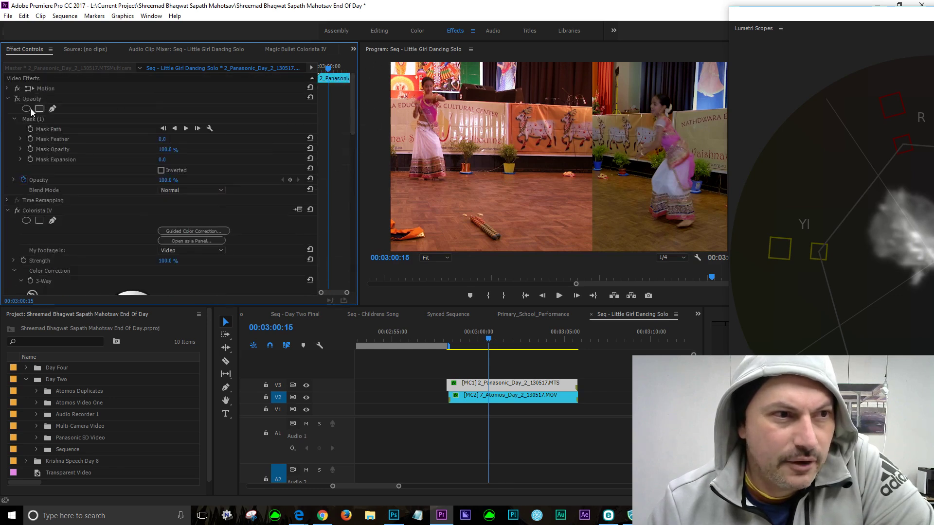
pyautogui.click(16, 100)
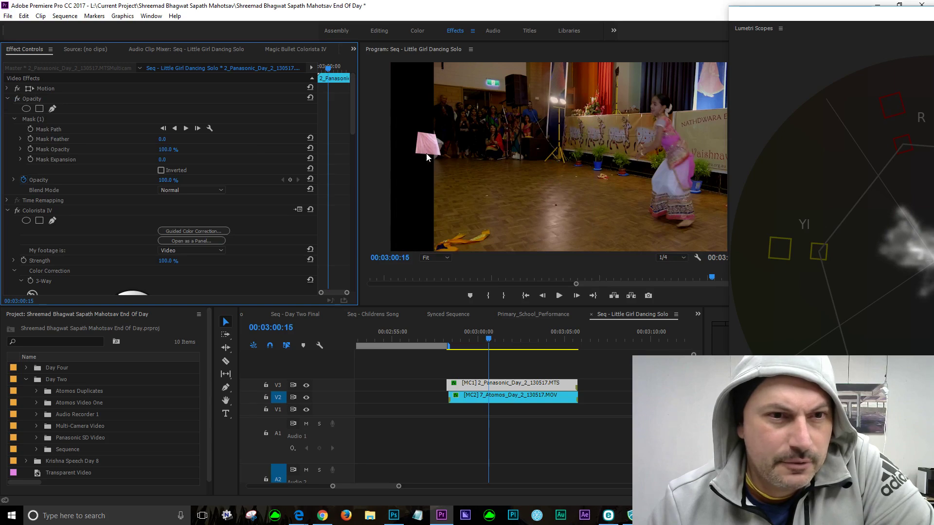
pyautogui.click(306, 397)
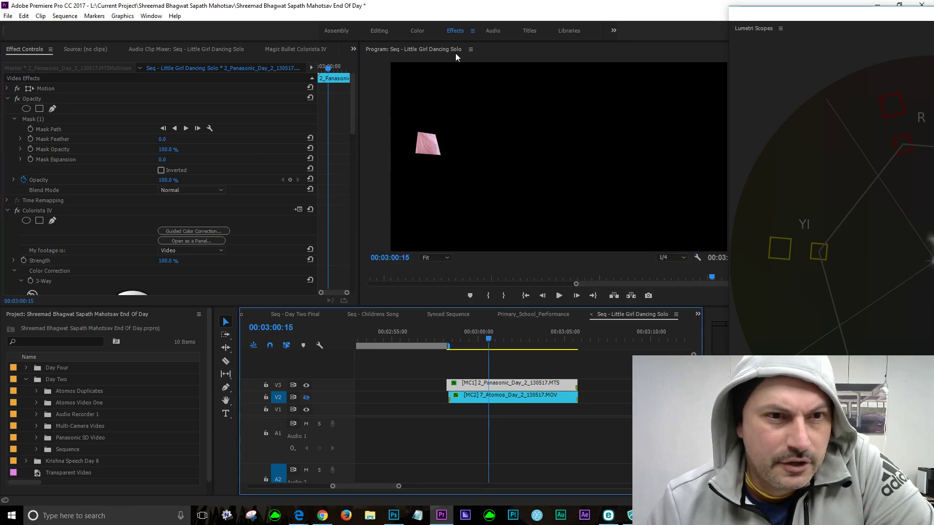
pyautogui.click(37, 120)
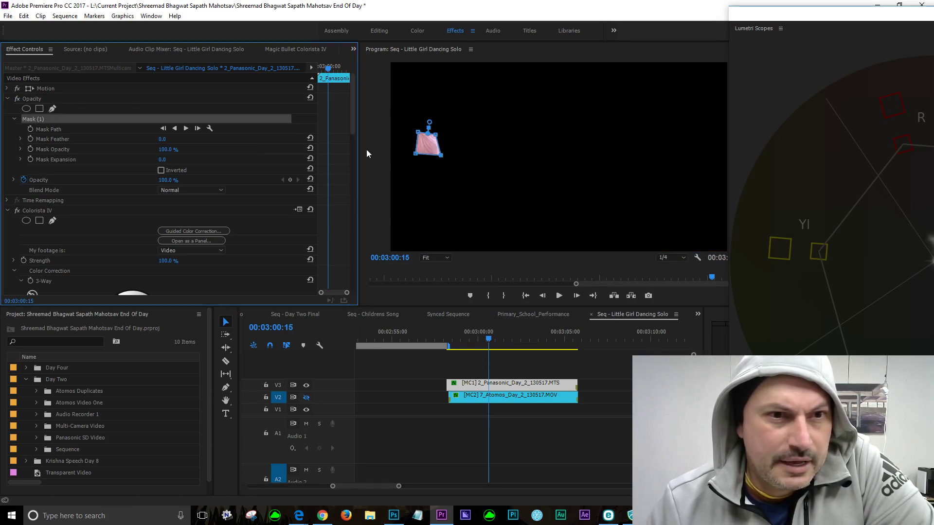
pyautogui.moveTo(434, 151); pyautogui.dragTo(433, 85)
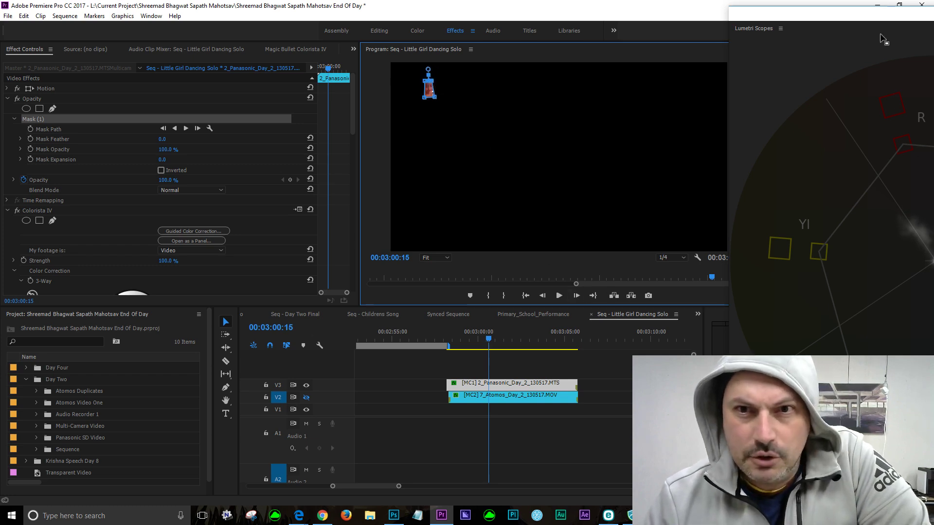
# Step: Examine the masked skin tone in the Lumetri vectorscope, then restore the full Panasonic clip and track V2
pyautogui.moveTo(876, 16); pyautogui.dragTo(618, 3)
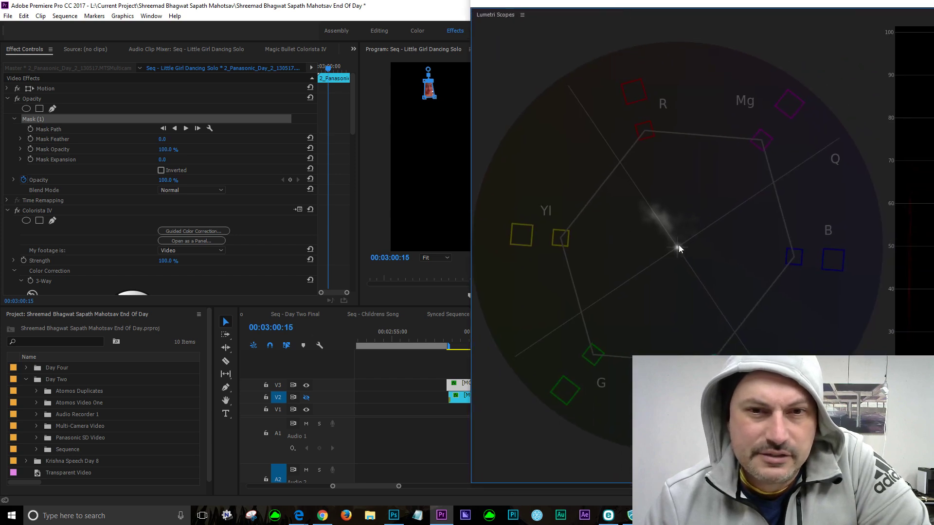
pyautogui.moveTo(615, 7); pyautogui.dragTo(913, 56)
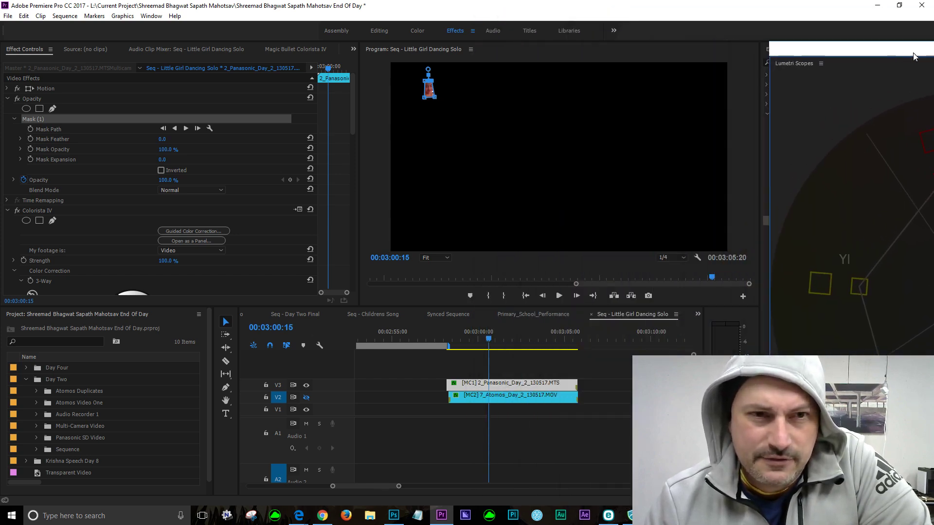
pyautogui.click(17, 98)
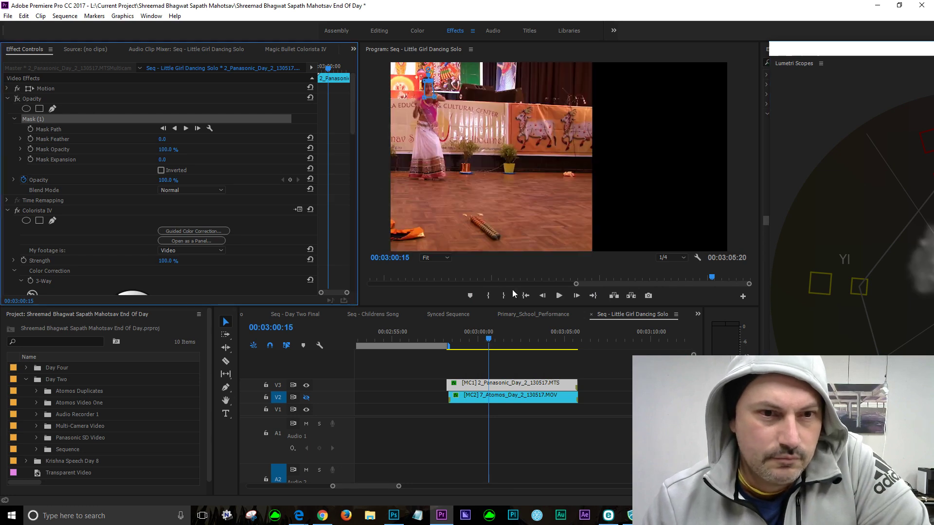
pyautogui.click(307, 397)
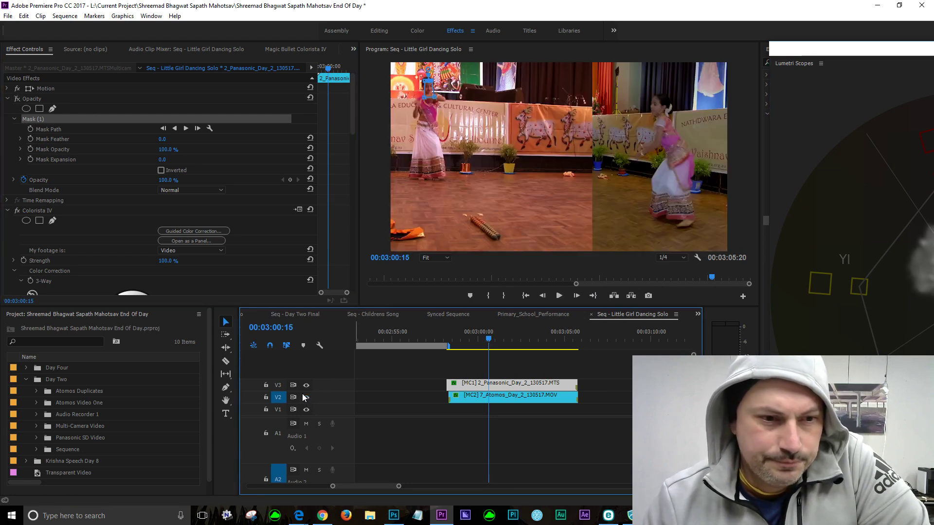
# Step: Isolate the dancer's face in the Atomos clip by hiding track V3, enabling its opacity mask and fitting Mask (1) over the face
pyautogui.click(306, 384)
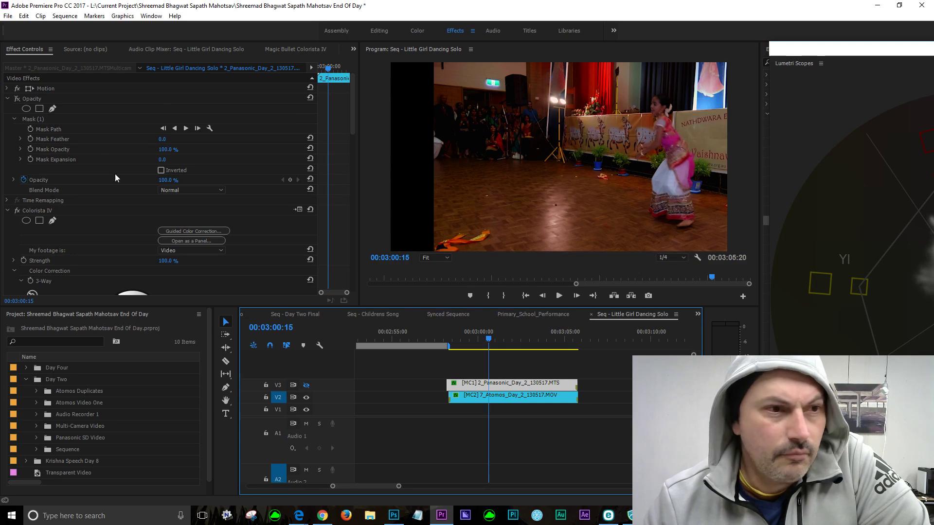
pyautogui.click(16, 101)
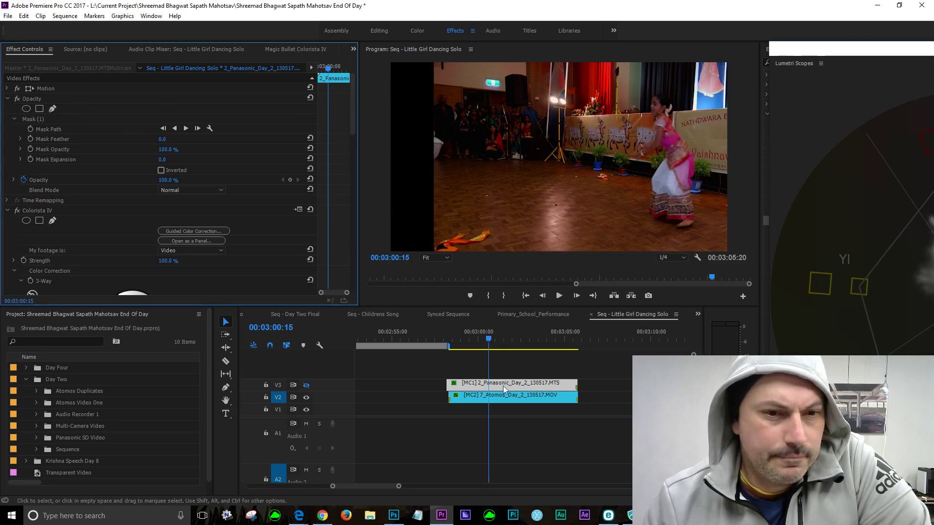
pyautogui.click(42, 120)
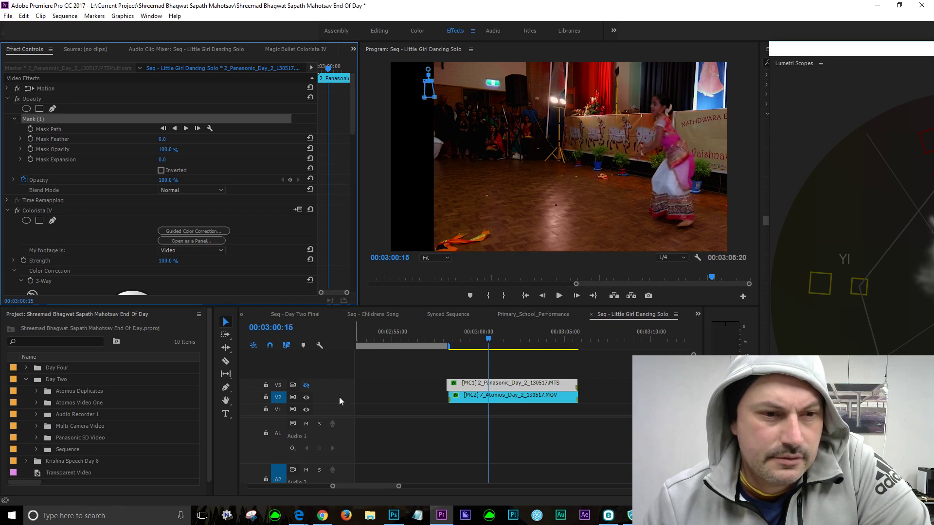
pyautogui.click(476, 401)
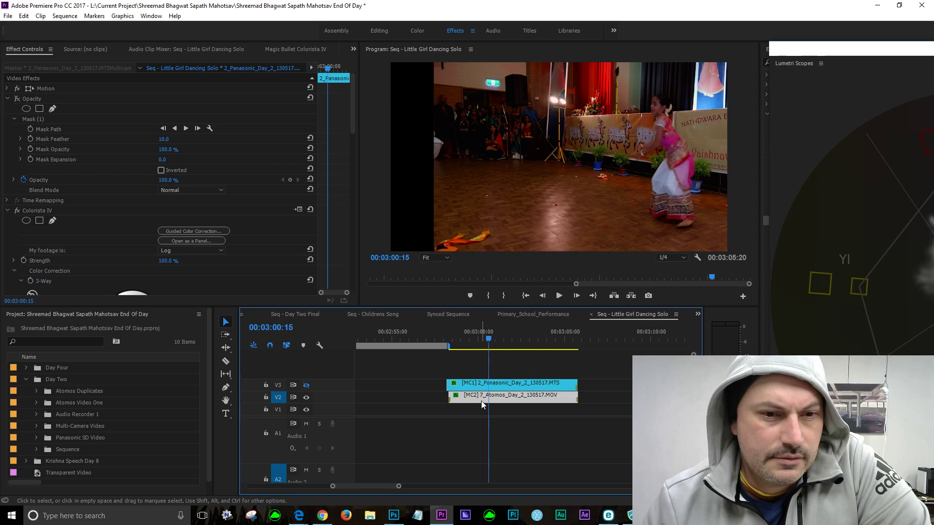
pyautogui.click(18, 99)
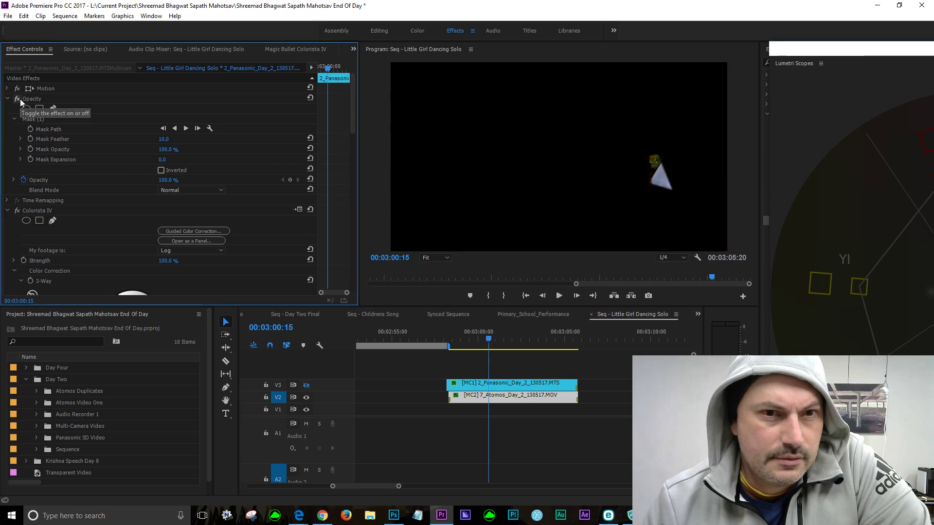
pyautogui.click(49, 119)
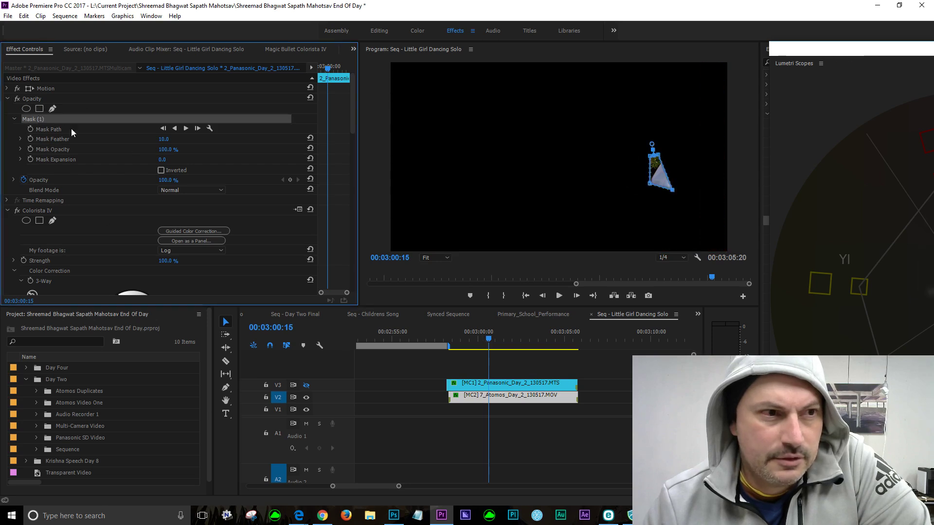
pyautogui.click(664, 171)
pyautogui.moveTo(664, 172); pyautogui.dragTo(660, 121)
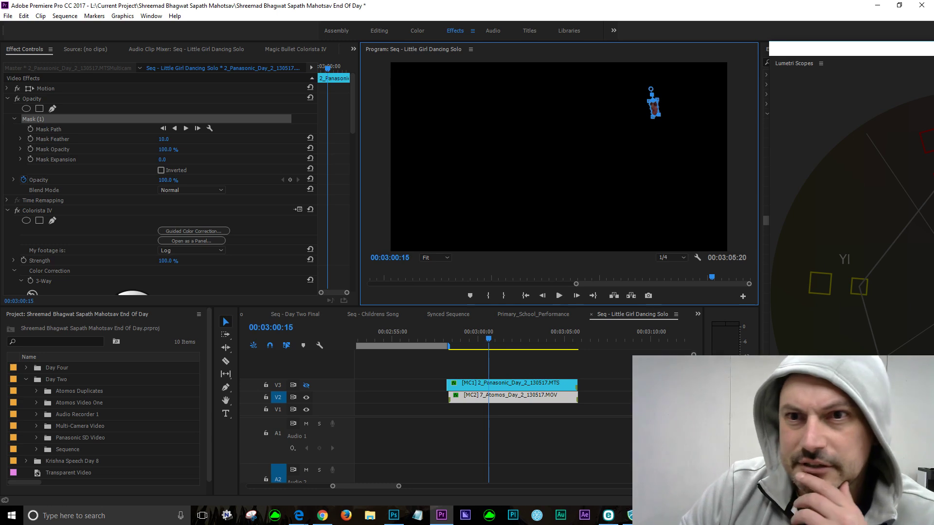
# Step: Examine the Atomos clip's masked skin tone in the vectorscope, then disable its opacity mask and move the scopes aside
pyautogui.moveTo(933, 49); pyautogui.dragTo(653, 43)
pyautogui.moveTo(503, 46); pyautogui.dragTo(701, 59)
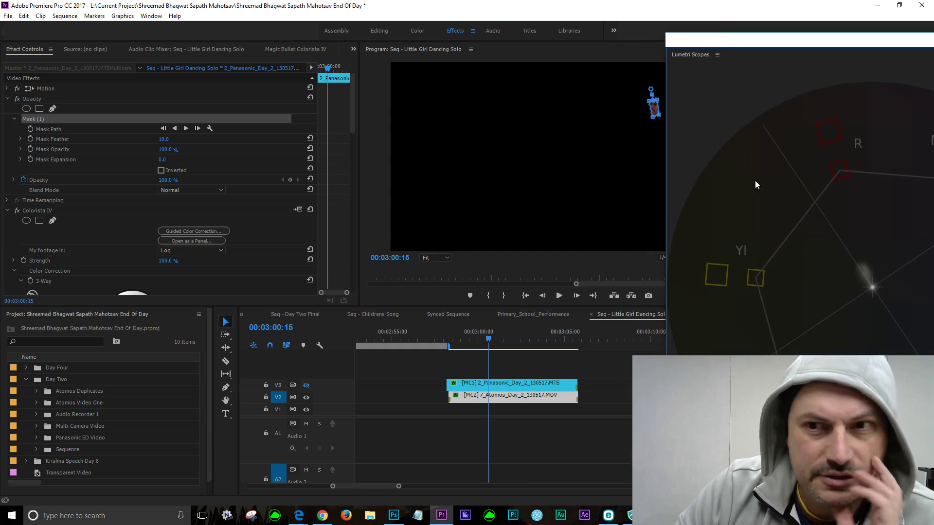
pyautogui.click(17, 99)
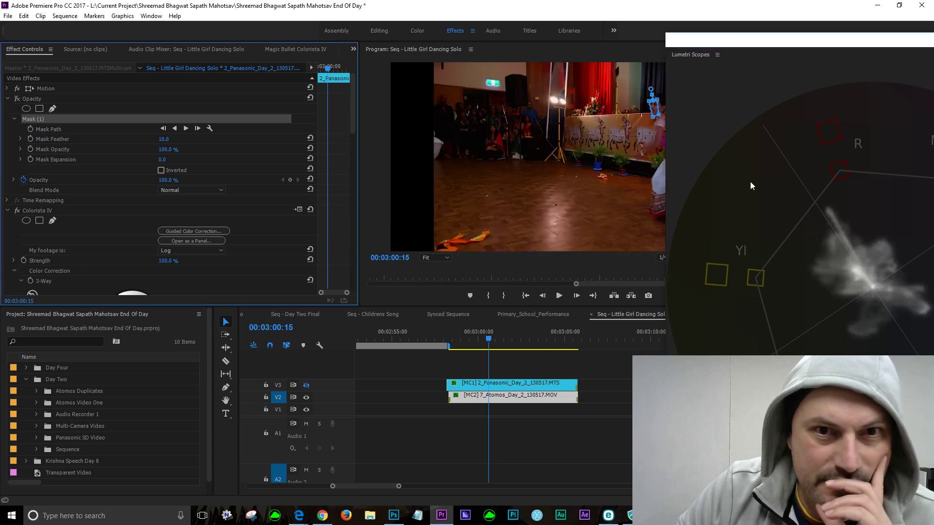
pyautogui.moveTo(755, 39); pyautogui.dragTo(933, 73)
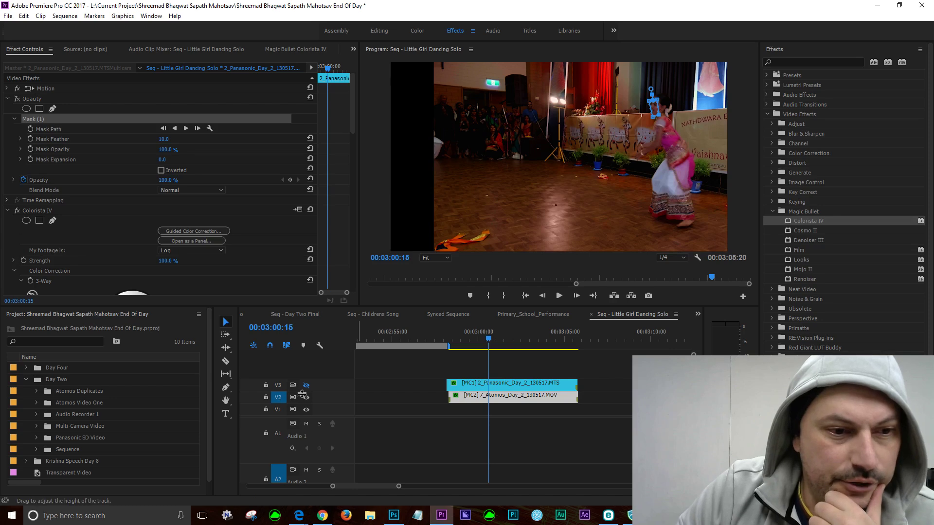
# Step: Show track V3 again and turn off the Opacity effect of the Panasonic clip
pyautogui.click(306, 385)
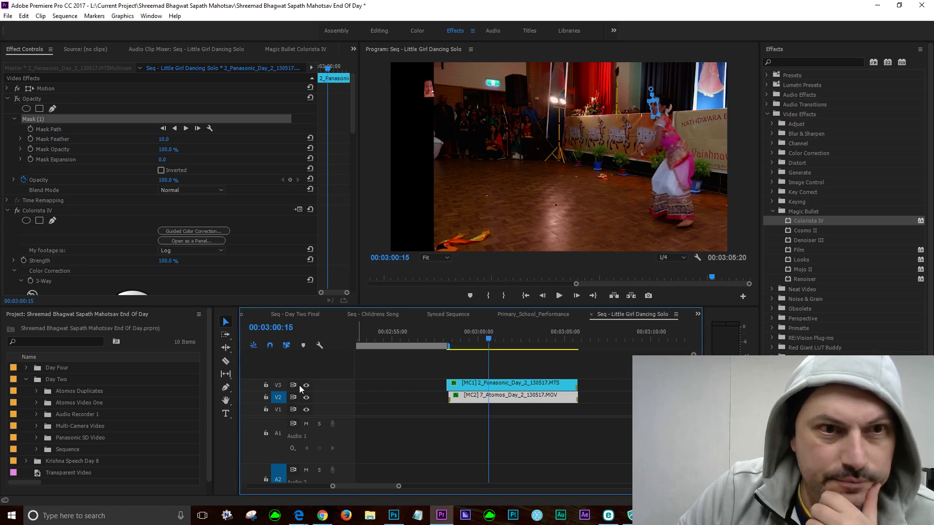
pyautogui.click(463, 395)
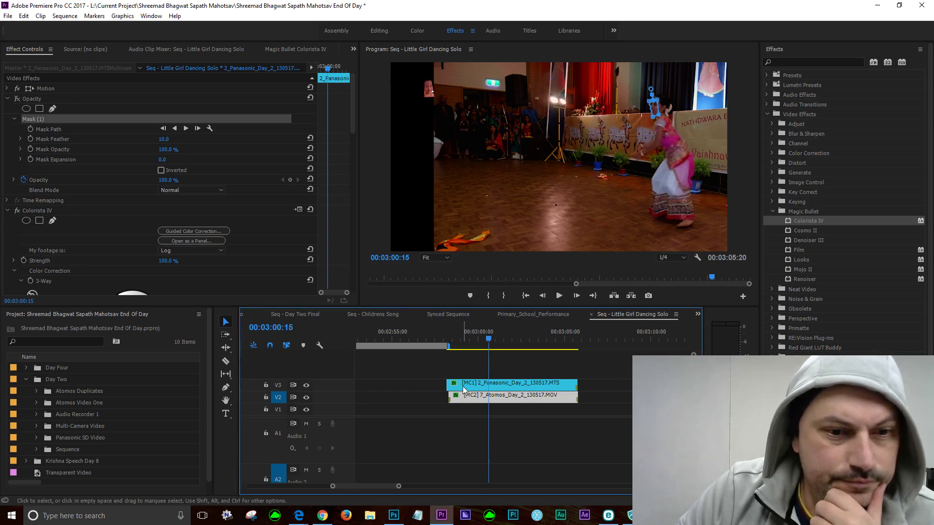
pyautogui.click(17, 98)
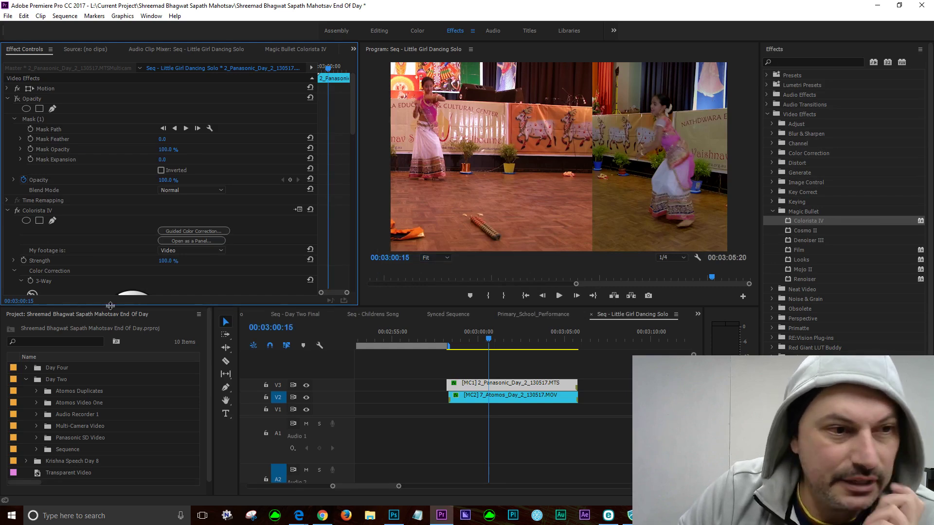
# Step: Set the Panasonic clip's Colorista IV Temperature to -35.93
pyautogui.moveTo(354, 118); pyautogui.dragTo(348, 195)
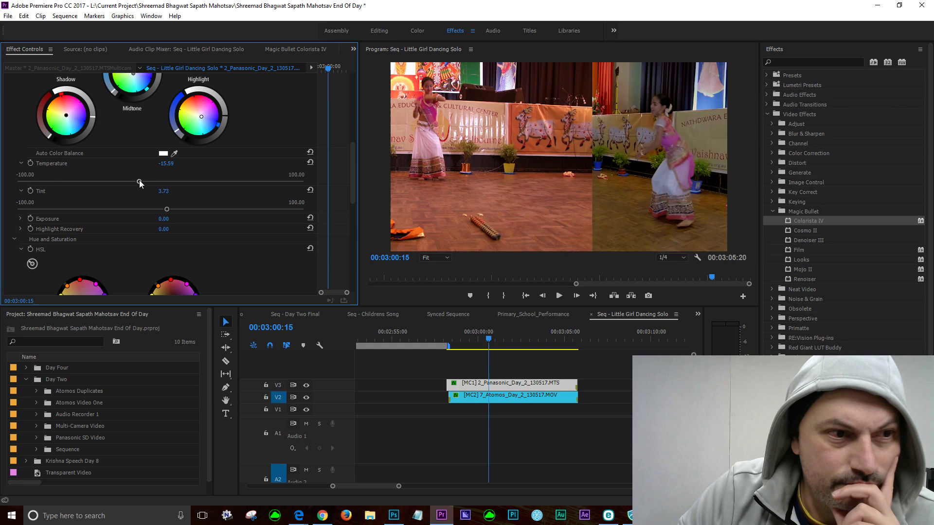
pyautogui.moveTo(139, 181); pyautogui.dragTo(146, 182)
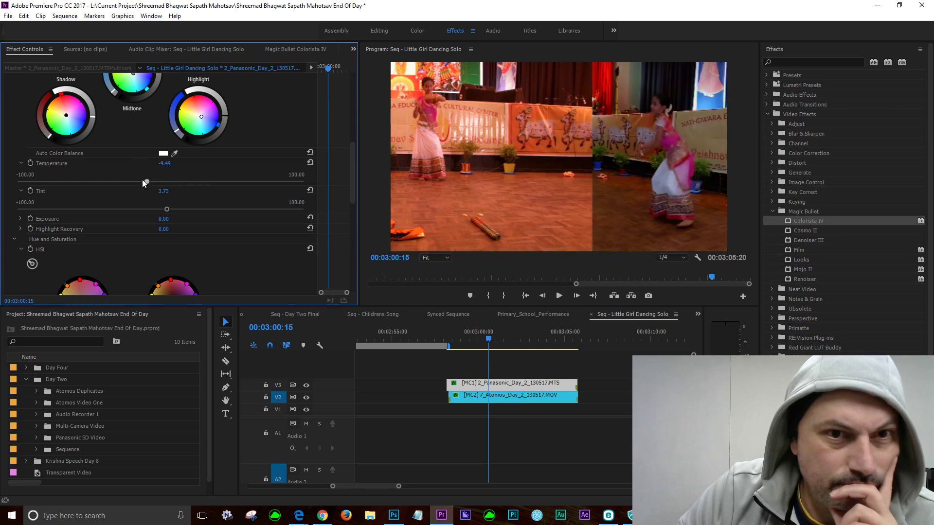
pyautogui.moveTo(122, 182); pyautogui.dragTo(117, 182)
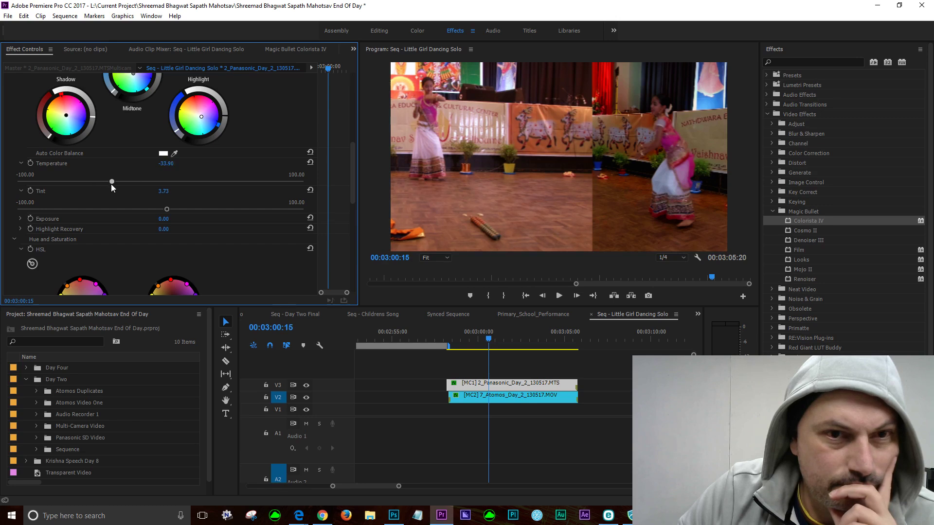
pyautogui.moveTo(109, 184); pyautogui.dragTo(109, 186)
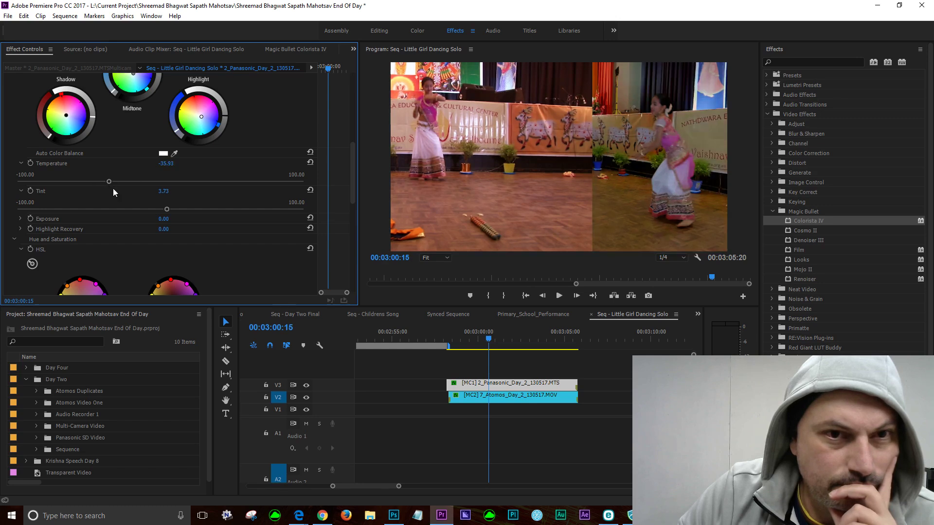
# Step: Set the Panasonic clip's Colorista IV Tint to 6.44
pyautogui.moveTo(167, 209); pyautogui.dragTo(186, 213)
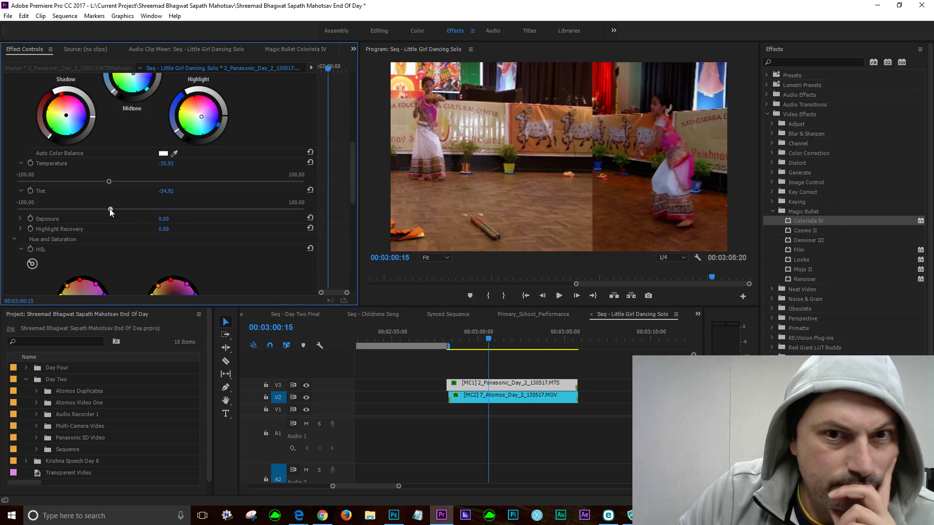
pyautogui.moveTo(110, 209); pyautogui.dragTo(152, 202)
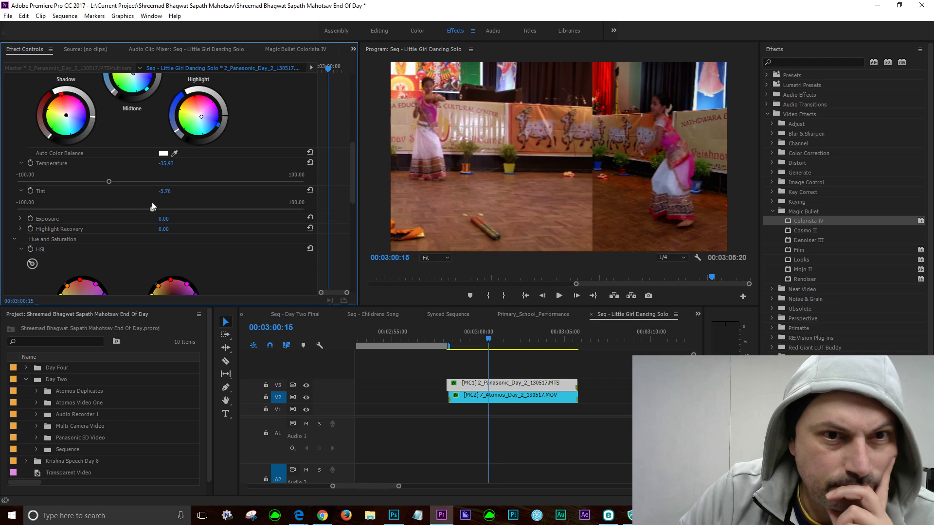
pyautogui.moveTo(168, 209); pyautogui.dragTo(171, 206)
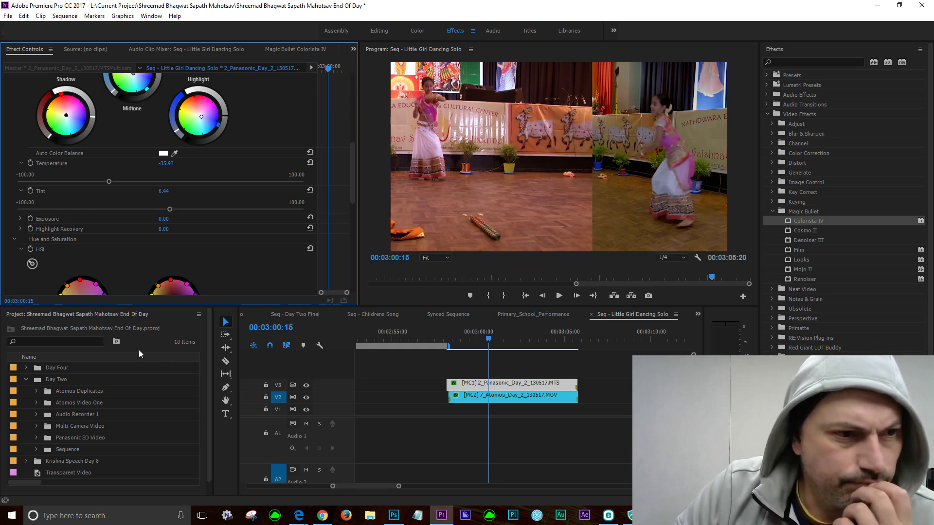
# Step: Shift the Colorista 3-Way Highlight wheel to a lighter blue and the Shadow wheel slightly toward purple
pyautogui.moveTo(355, 186); pyautogui.dragTo(354, 167)
pyautogui.moveTo(200, 182); pyautogui.dragTo(198, 182)
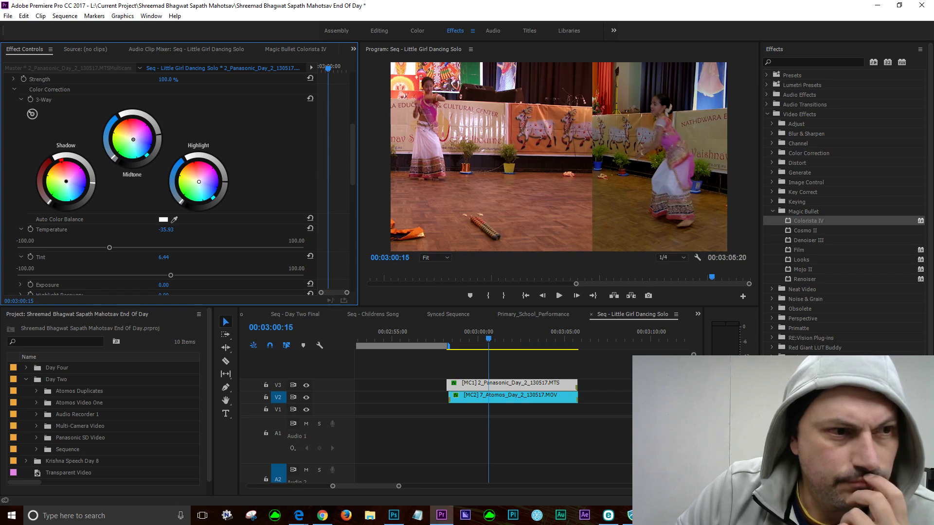
pyautogui.moveTo(66, 181); pyautogui.dragTo(76, 186)
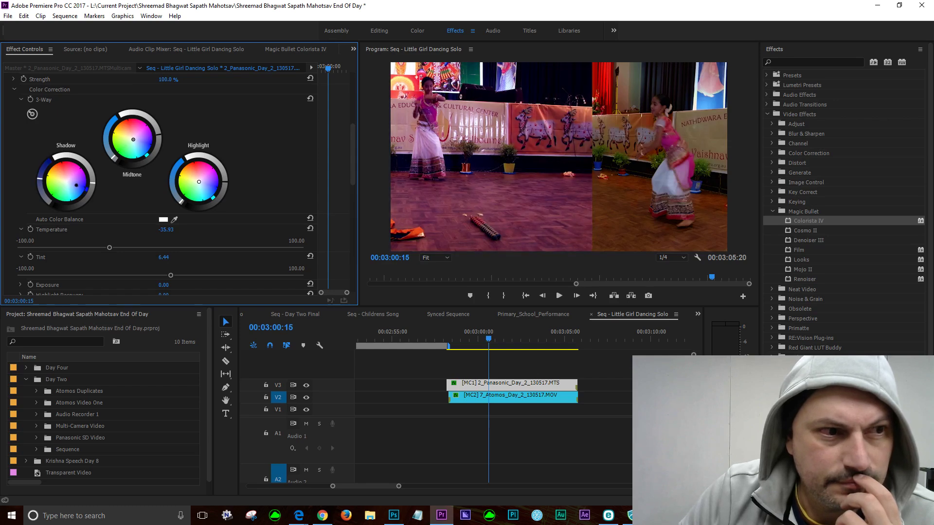
pyautogui.moveTo(77, 184); pyautogui.dragTo(63, 187)
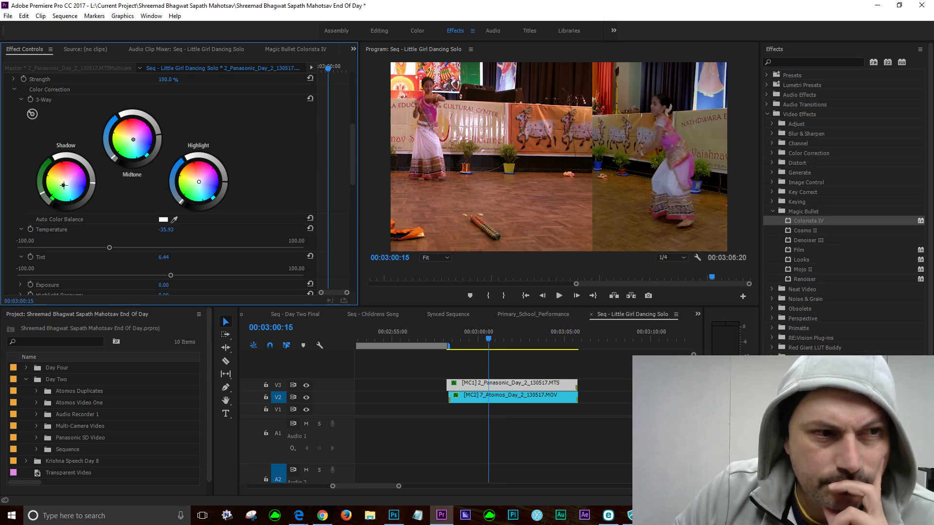
pyautogui.moveTo(64, 185); pyautogui.dragTo(69, 180)
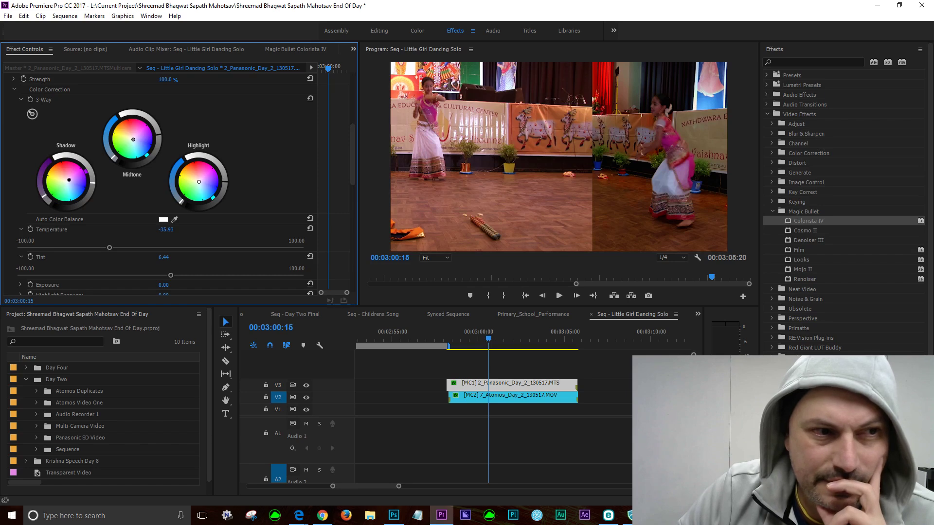
# Step: Shift the Panasonic clip's Colorista 3-Way Shadow wheel toward green and save the project
pyautogui.moveTo(71, 178); pyautogui.dragTo(65, 184)
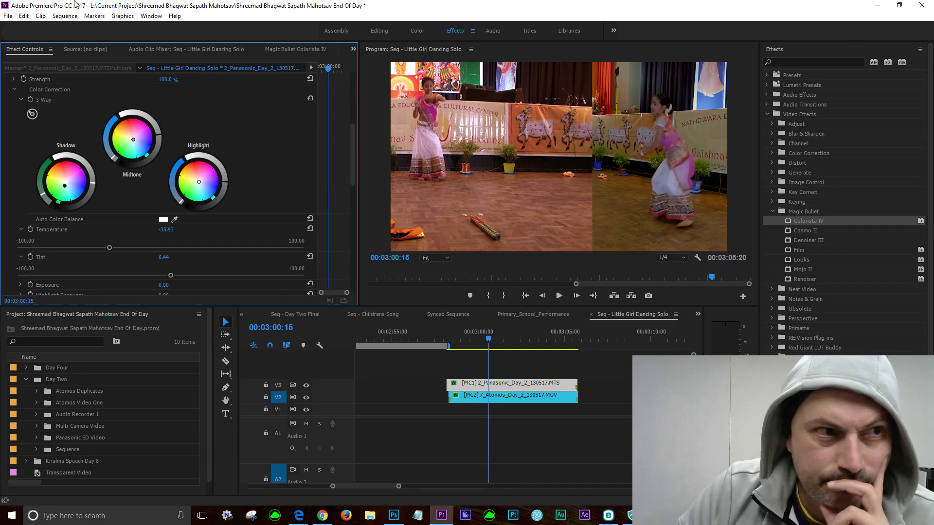
pyautogui.click(8, 16)
pyautogui.click(20, 106)
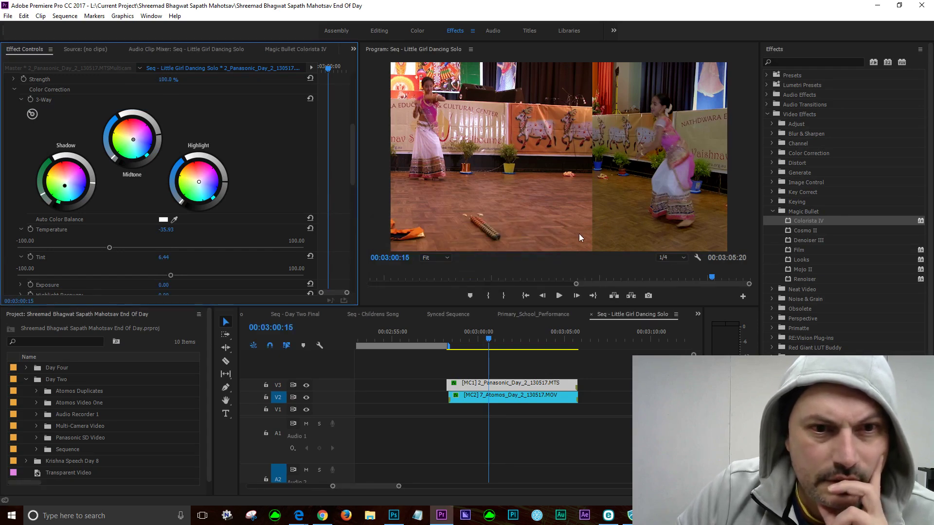
# Step: Select the Atomos clip and compare its color with the Panasonic clip by hiding and showing track V3
pyautogui.click(496, 397)
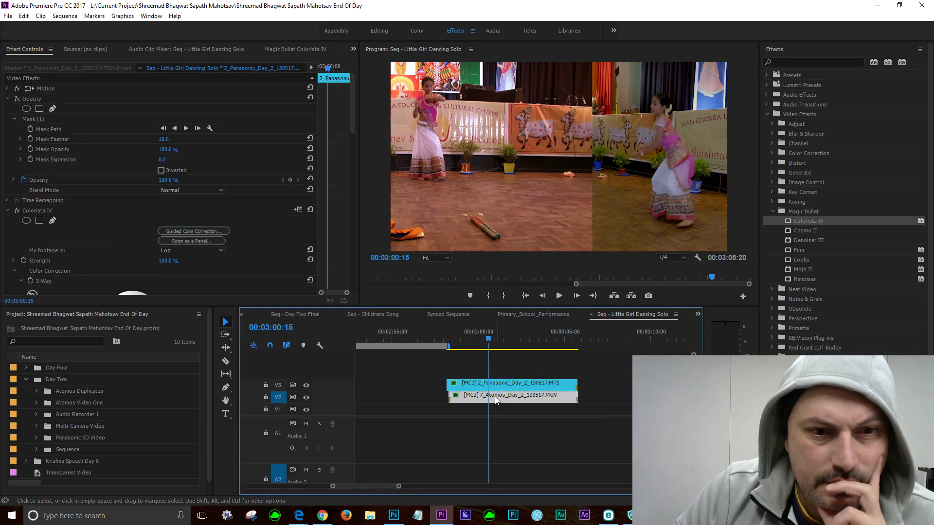
pyautogui.click(306, 385)
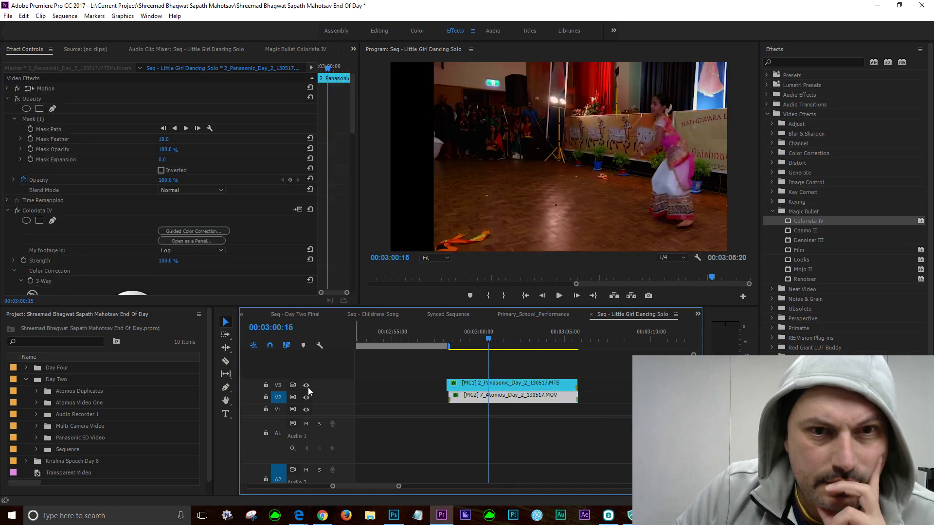
pyautogui.click(307, 386)
pyautogui.click(306, 385)
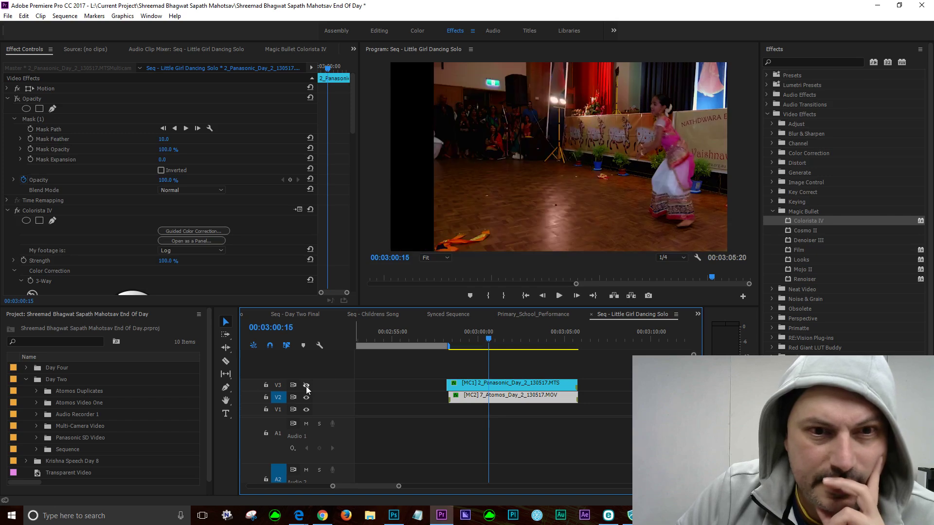
pyautogui.click(307, 385)
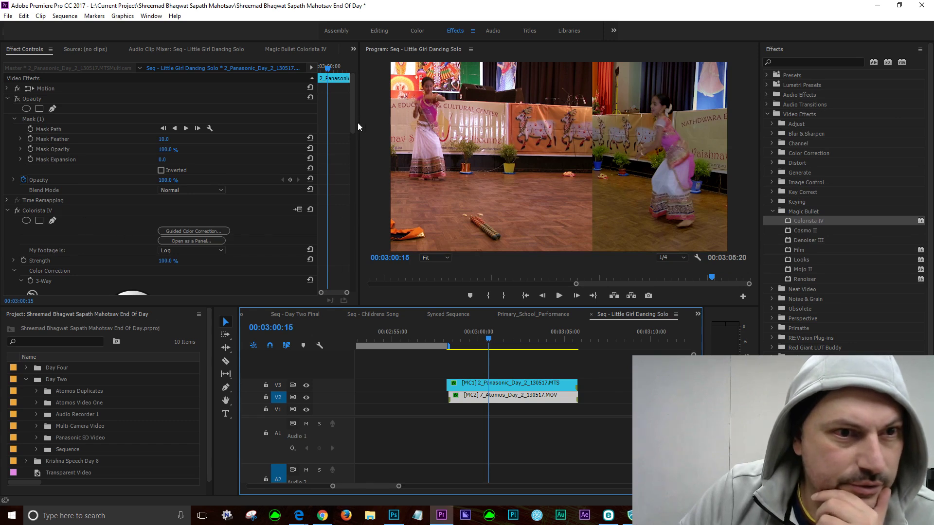
# Step: Lower the Atomos clip's Colorista IV Exposure to -0.99
pyautogui.moveTo(351, 122); pyautogui.dragTo(368, 205)
pyautogui.moveTo(111, 164); pyautogui.dragTo(144, 167)
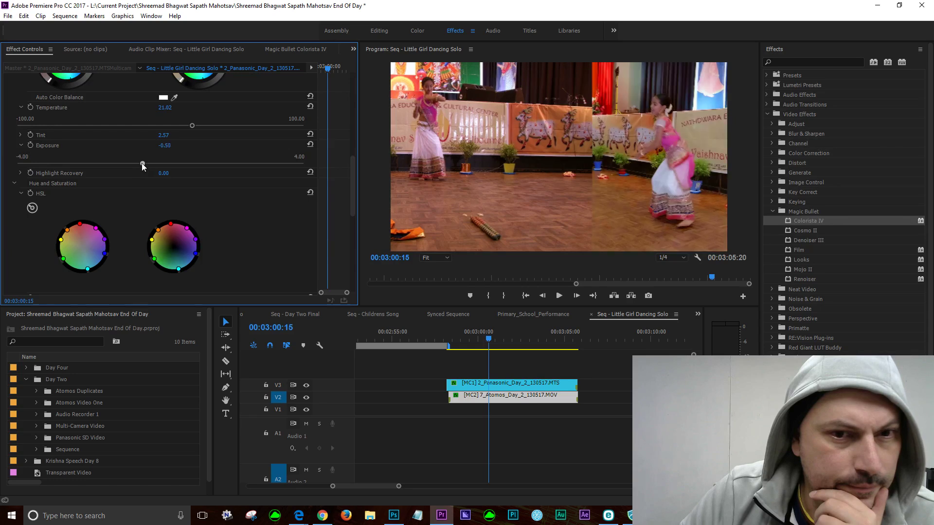
pyautogui.moveTo(142, 163); pyautogui.dragTo(122, 157)
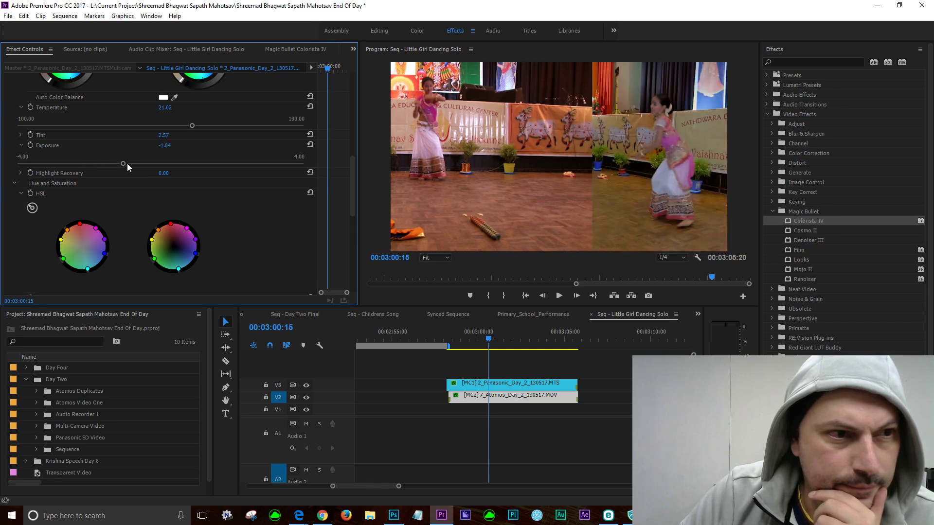
pyautogui.moveTo(127, 163); pyautogui.dragTo(139, 166)
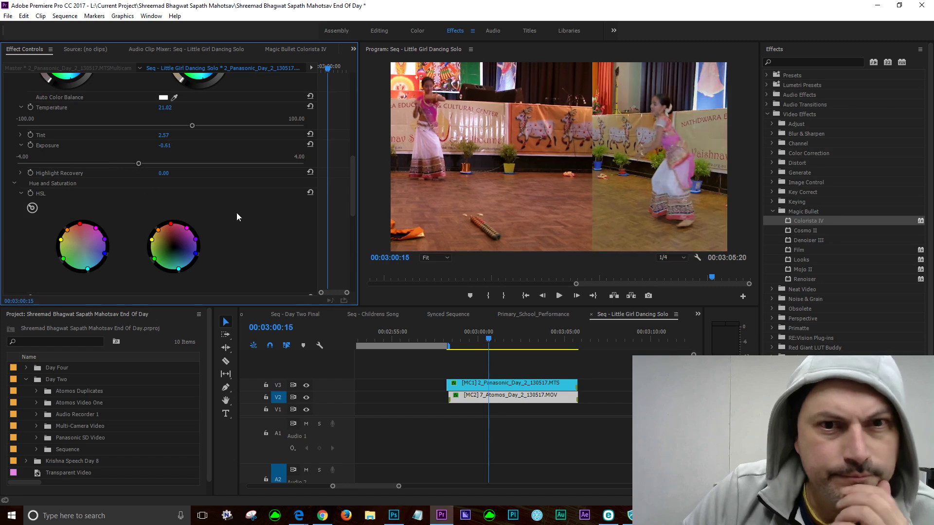
pyautogui.click(131, 164)
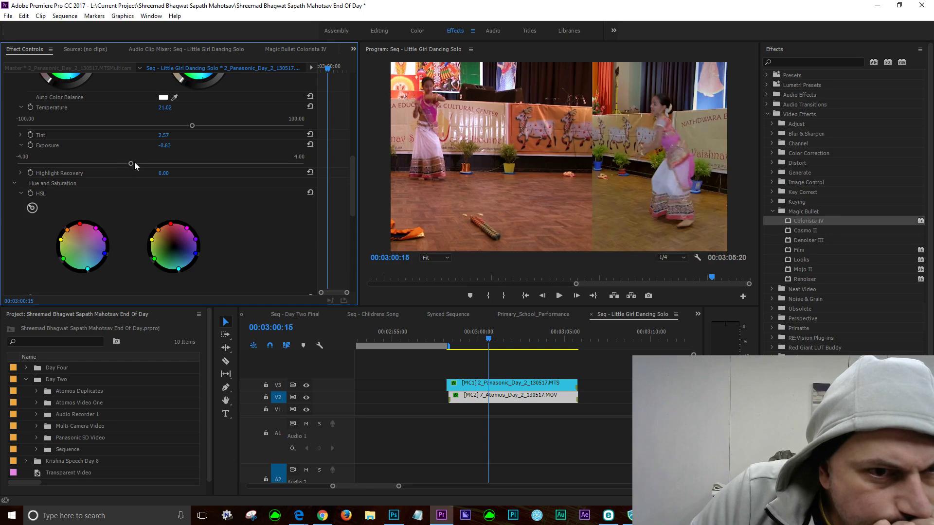
pyautogui.moveTo(131, 162); pyautogui.dragTo(125, 163)
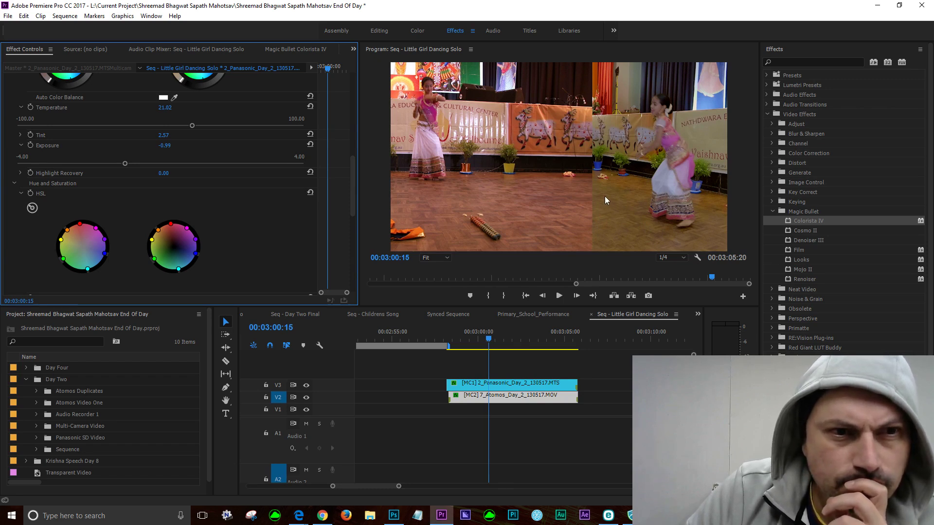
# Step: Shift the Atomos clip's Colorista 3-Way Midtone wheel slightly toward red
pyautogui.moveTo(353, 192); pyautogui.dragTo(370, 154)
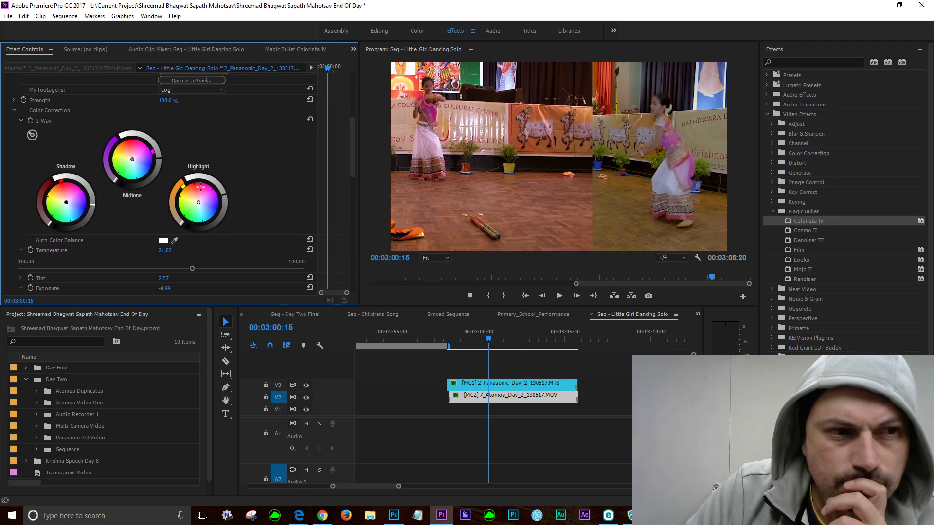
pyautogui.moveTo(131, 160); pyautogui.dragTo(133, 156)
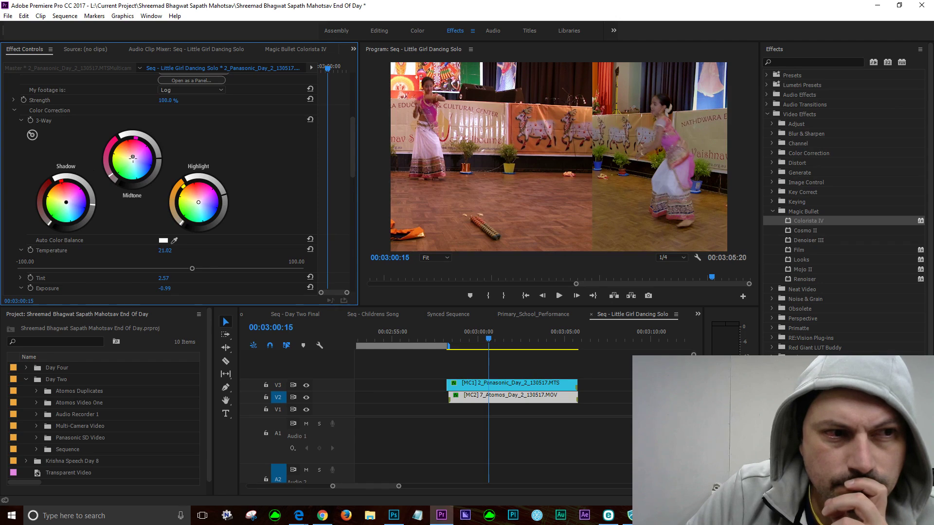
pyautogui.moveTo(133, 157); pyautogui.dragTo(133, 154)
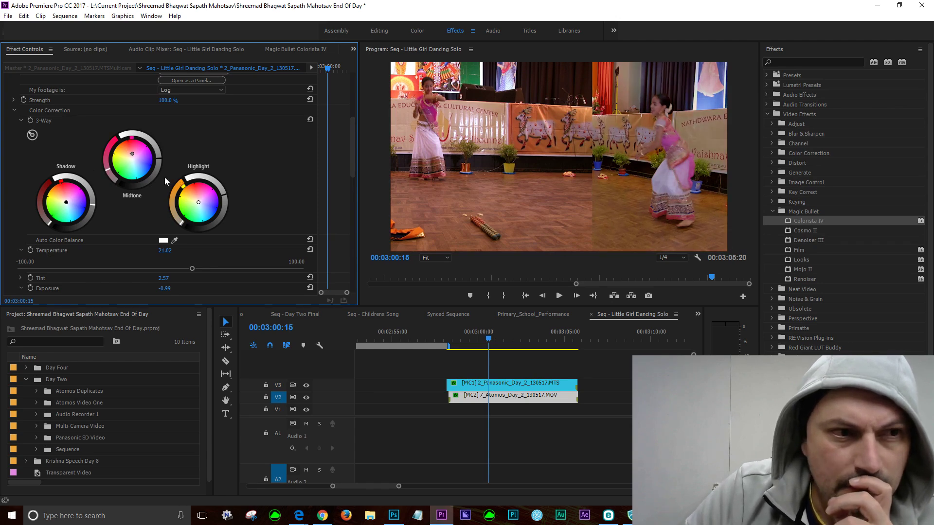
pyautogui.moveTo(125, 149); pyautogui.dragTo(124, 147)
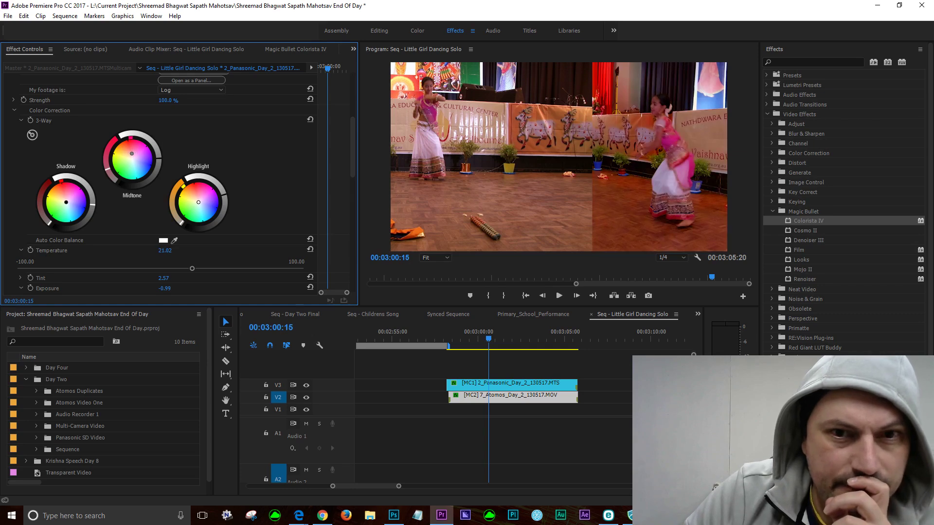
pyautogui.moveTo(131, 153); pyautogui.dragTo(130, 154)
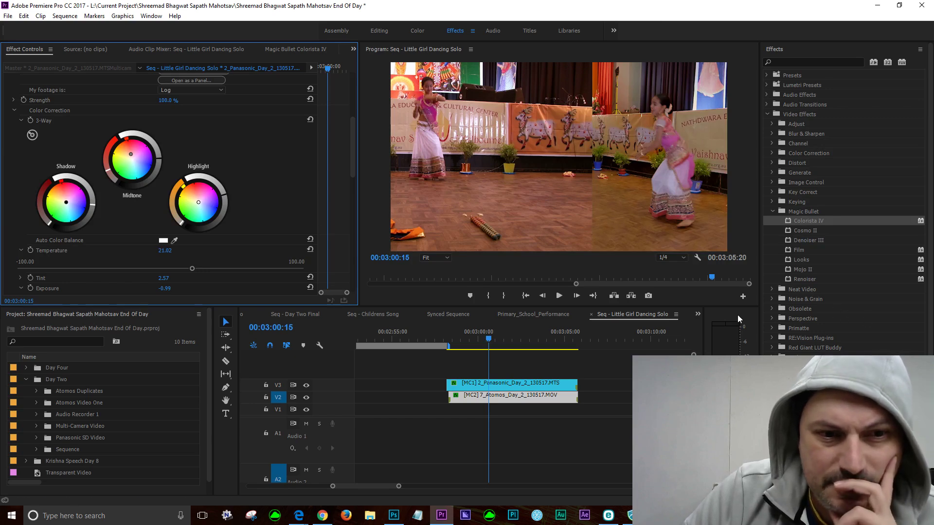
# Step: Move the playhead to 00:03:02:21 and turn on the Atomos clip's Opacity effect so its mask applies
pyautogui.click(524, 339)
pyautogui.moveTo(524, 342); pyautogui.dragTo(529, 317)
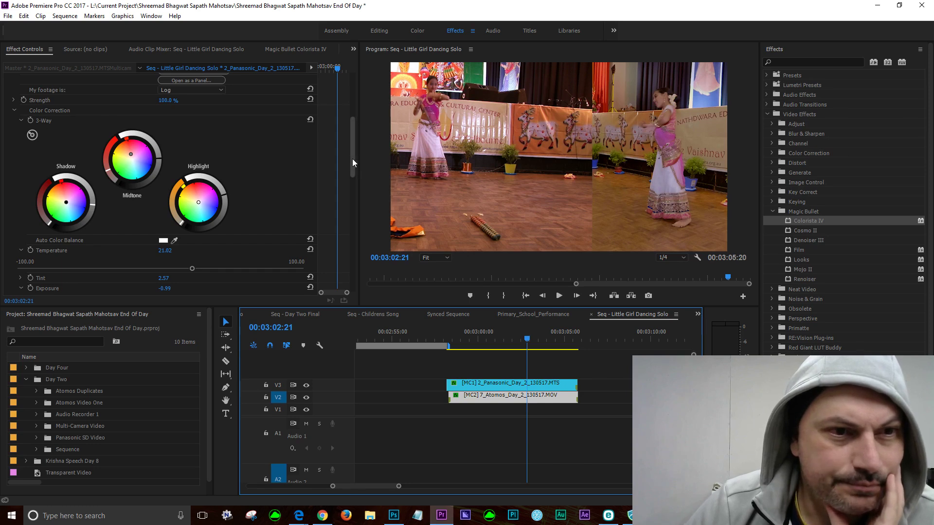
pyautogui.scroll(5, 352, 159)
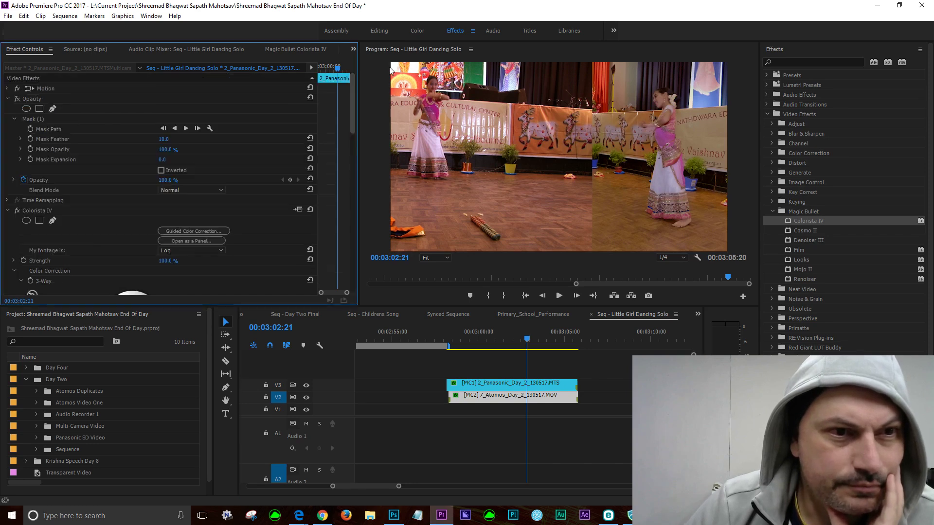
pyautogui.click(18, 99)
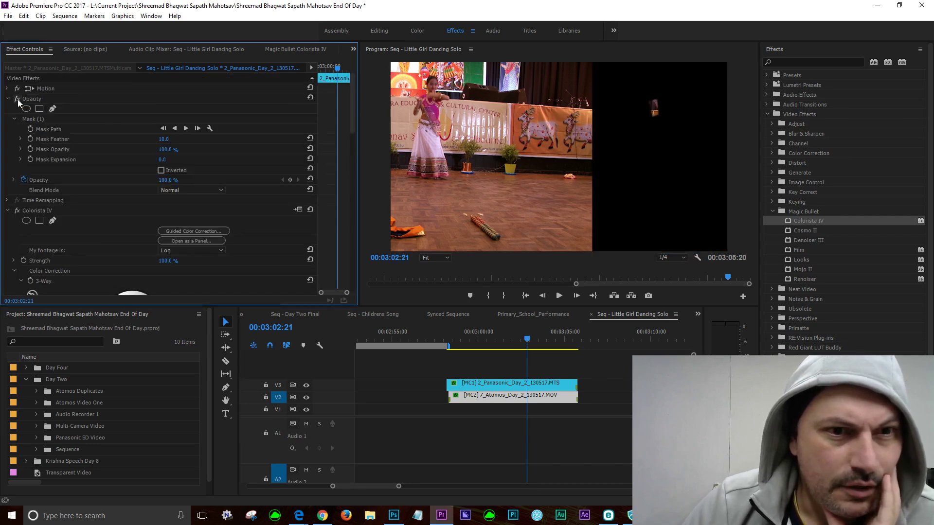
# Step: Move the Atomos clip's opacity mask onto the wooden floor beside the split line and reshape it into a tall four-sided patch
pyautogui.click(43, 120)
pyautogui.moveTo(653, 108); pyautogui.dragTo(599, 246)
pyautogui.moveTo(619, 197); pyautogui.dragTo(600, 179)
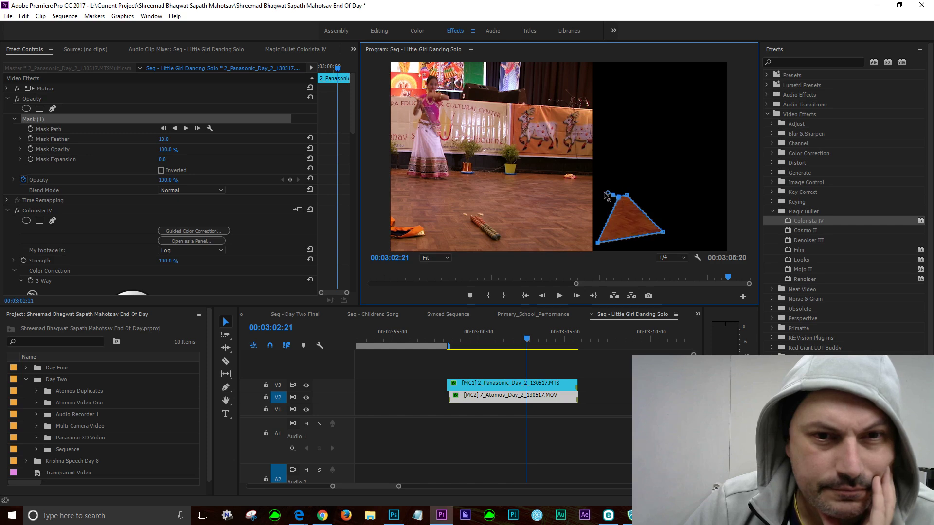
pyautogui.click(627, 196)
pyautogui.moveTo(626, 195); pyautogui.dragTo(598, 171)
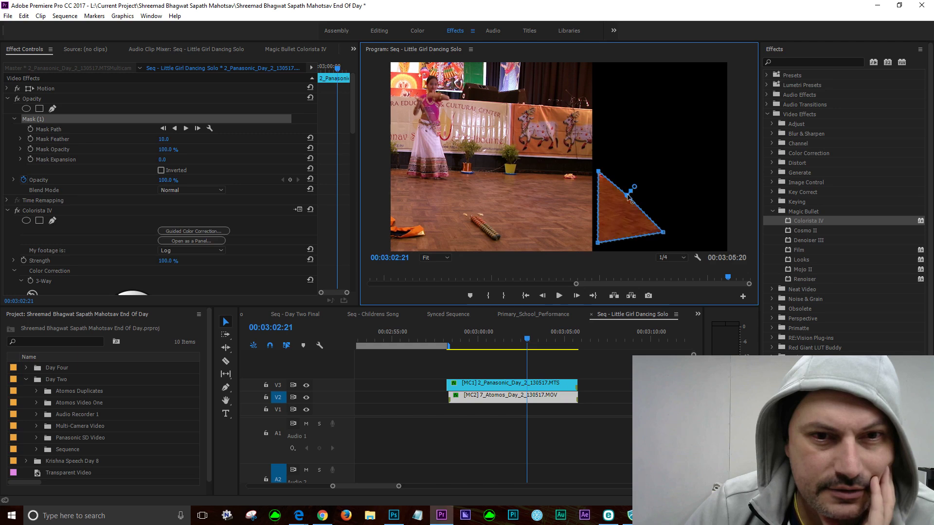
pyautogui.moveTo(634, 187); pyautogui.dragTo(632, 167)
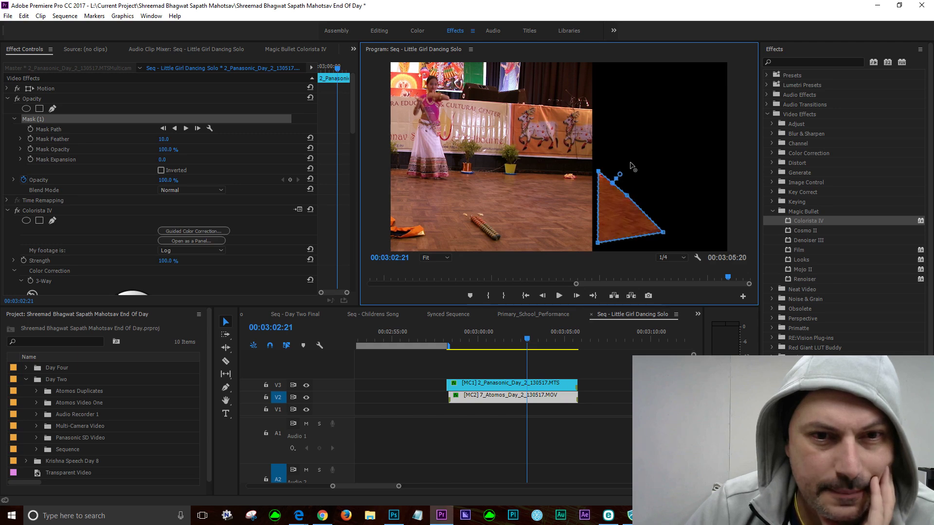
pyautogui.moveTo(632, 199); pyautogui.dragTo(636, 199)
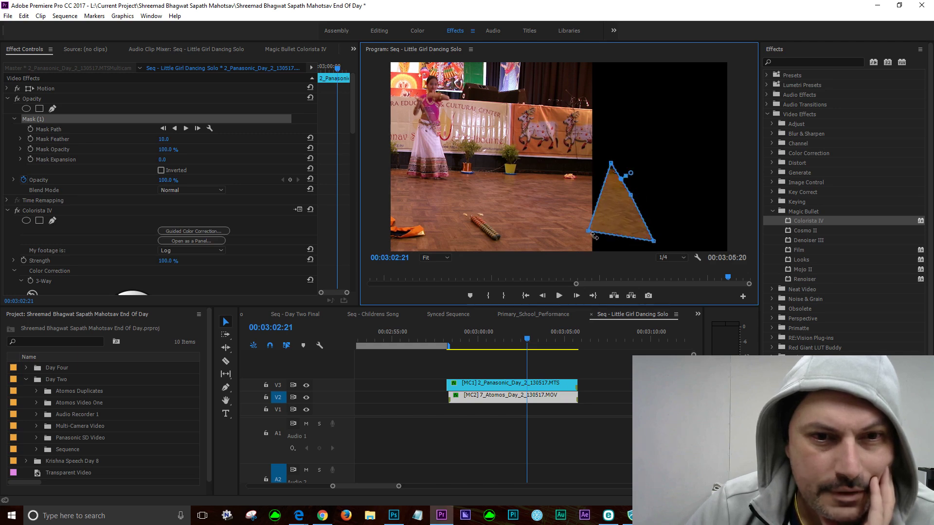
pyautogui.moveTo(593, 234); pyautogui.dragTo(597, 244)
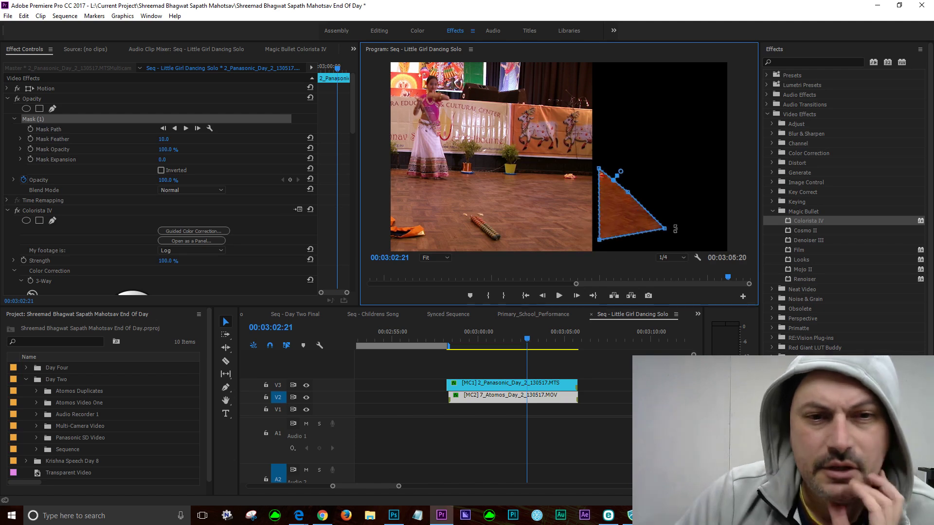
pyautogui.moveTo(641, 206); pyautogui.dragTo(630, 182)
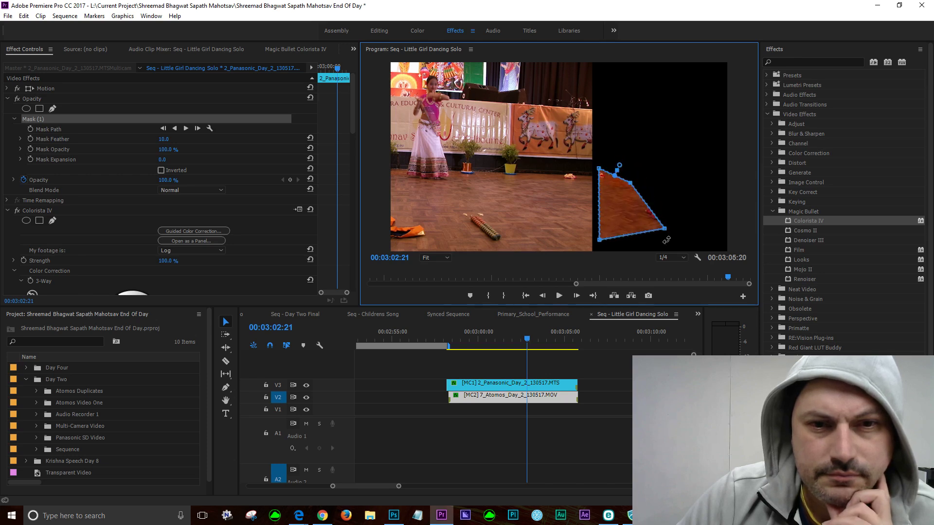
pyautogui.moveTo(664, 229); pyautogui.dragTo(641, 238)
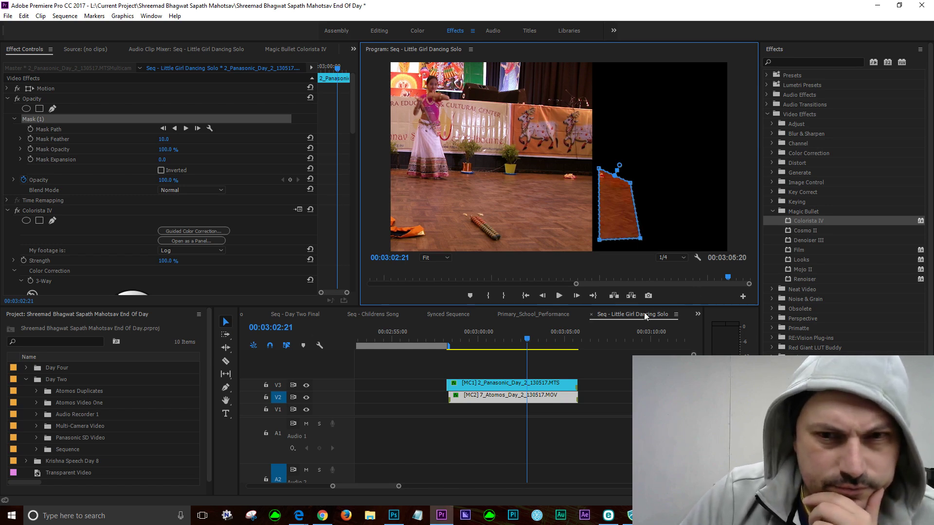
# Step: Hide track V3, keep track V2 visible, and examine the masked Atomos floor patch in the Lumetri vectorscope
pyautogui.click(307, 398)
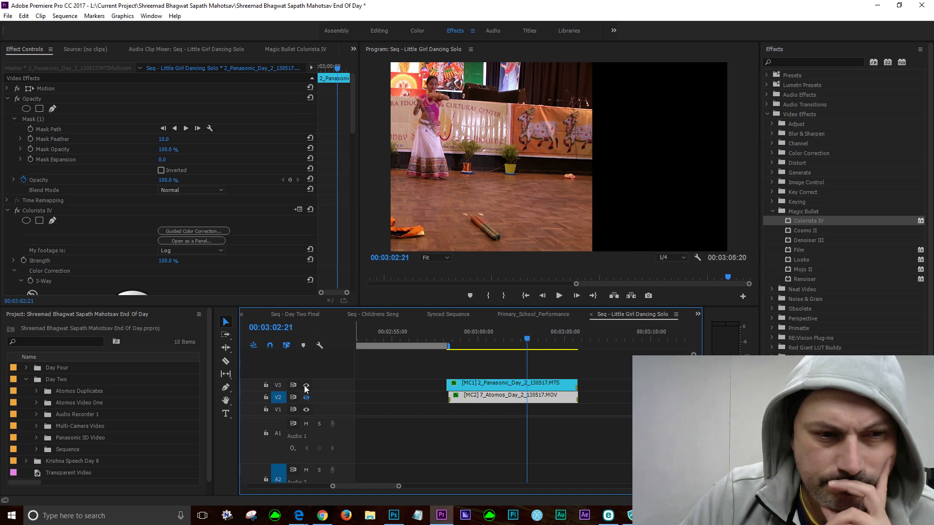
pyautogui.click(306, 385)
pyautogui.click(307, 397)
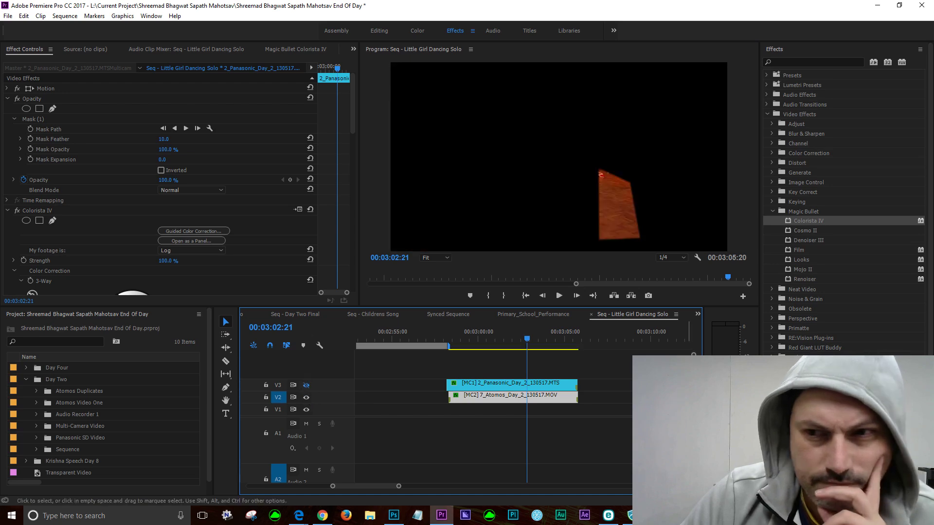
pyautogui.moveTo(933, 64); pyautogui.dragTo(544, 55)
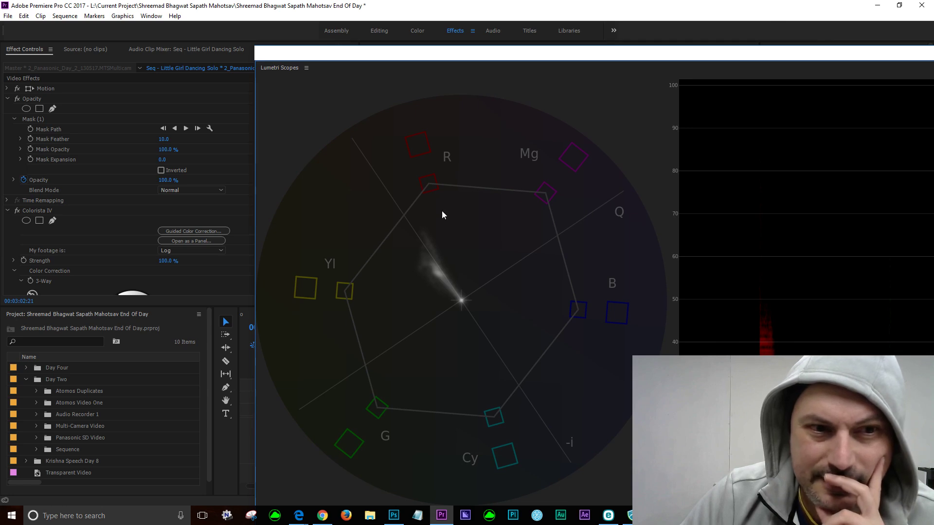
pyautogui.moveTo(385, 59); pyautogui.dragTo(933, 73)
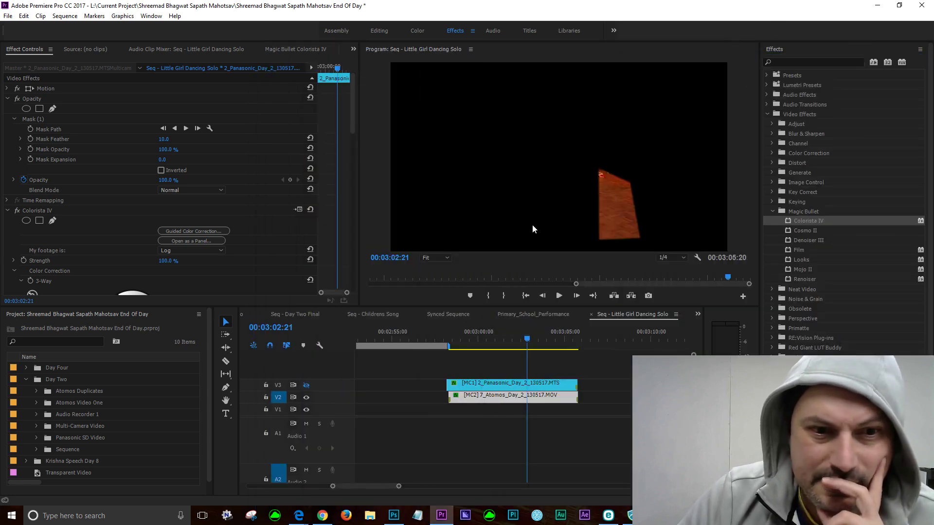
# Step: Show track V3, hide track V2 and select the Panasonic clip
pyautogui.click(465, 399)
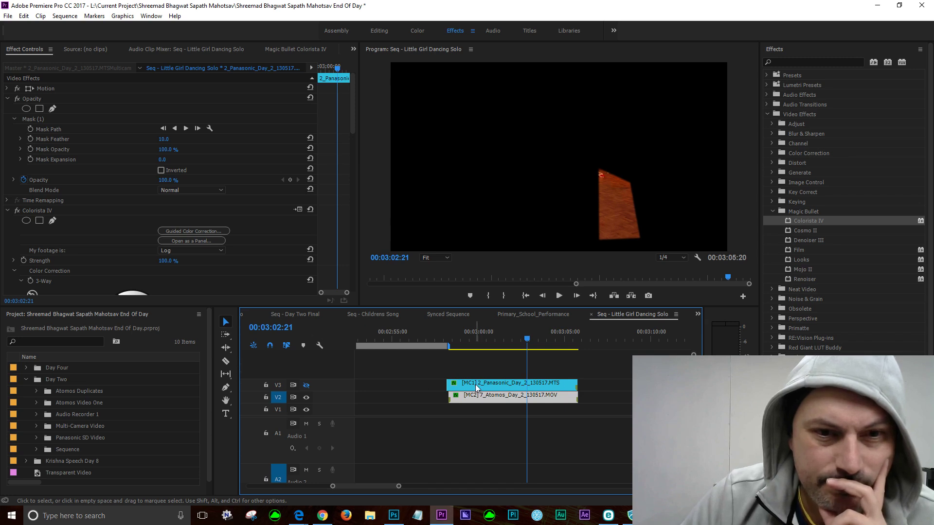
pyautogui.click(484, 397)
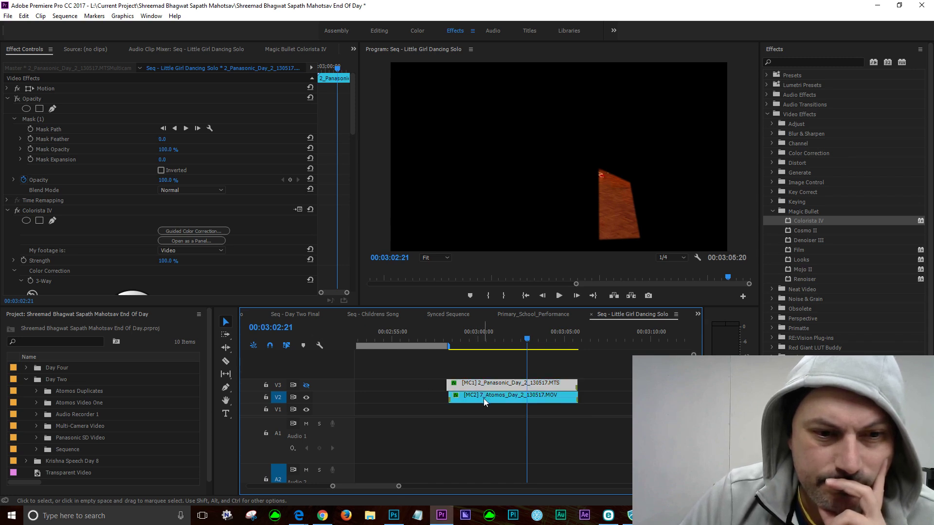
pyautogui.click(483, 398)
pyautogui.click(306, 397)
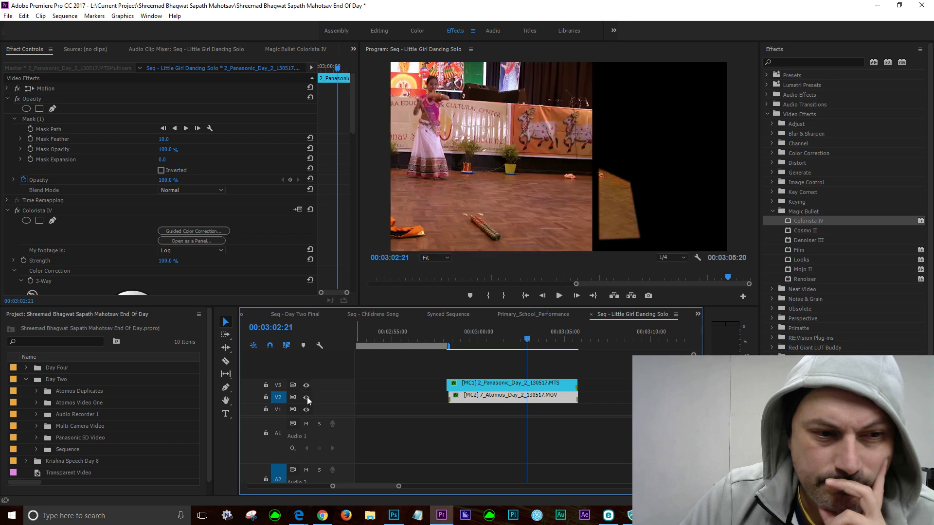
pyautogui.click(34, 118)
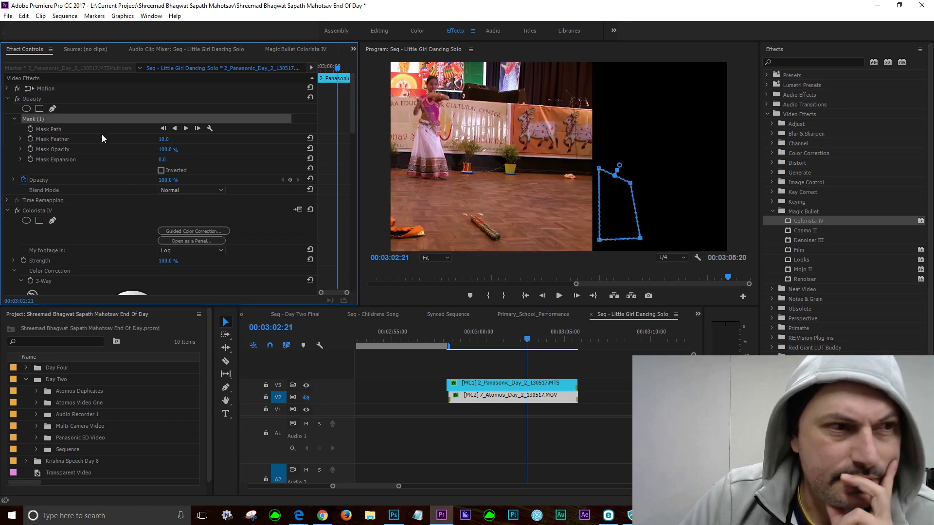
pyautogui.click(485, 395)
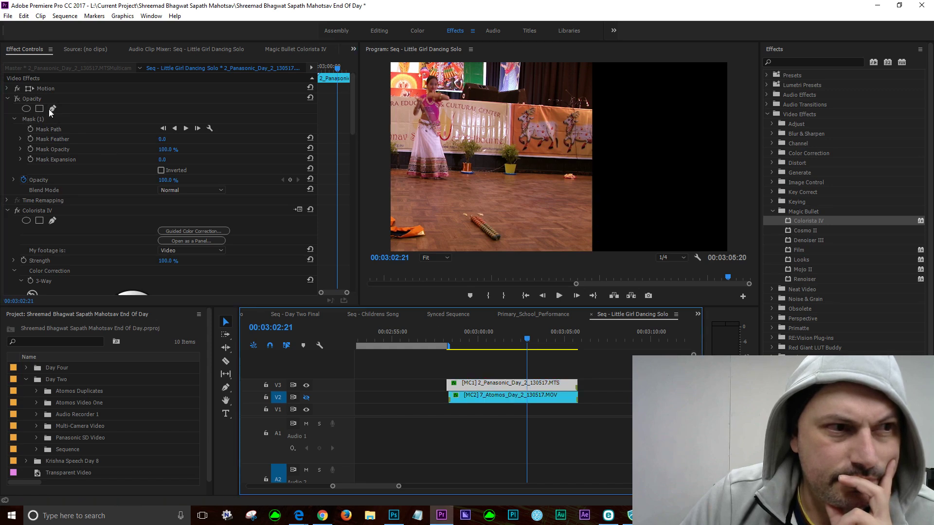
# Step: Turn on the Panasonic clip's Opacity effect, move its mask onto the wooden floor and reshape it into a wide four-sided patch
pyautogui.click(17, 98)
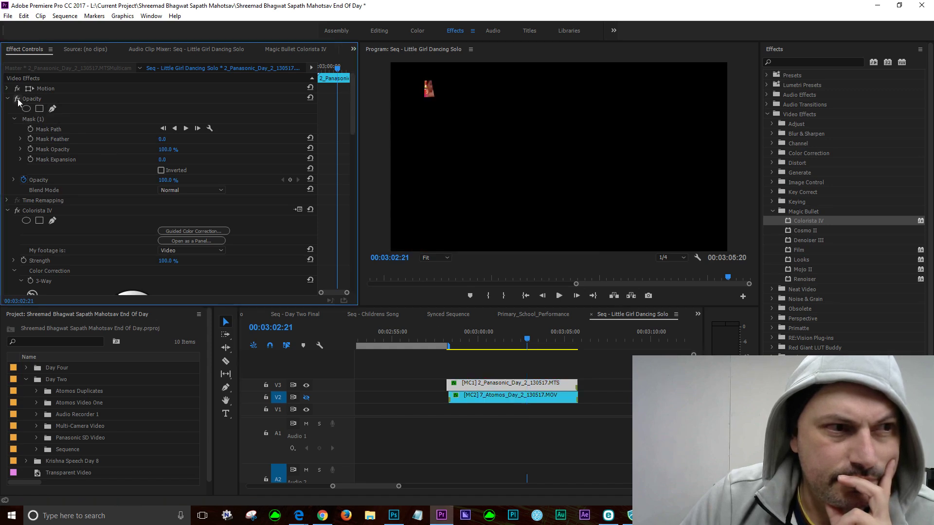
pyautogui.click(34, 119)
pyautogui.moveTo(431, 99); pyautogui.dragTo(468, 183)
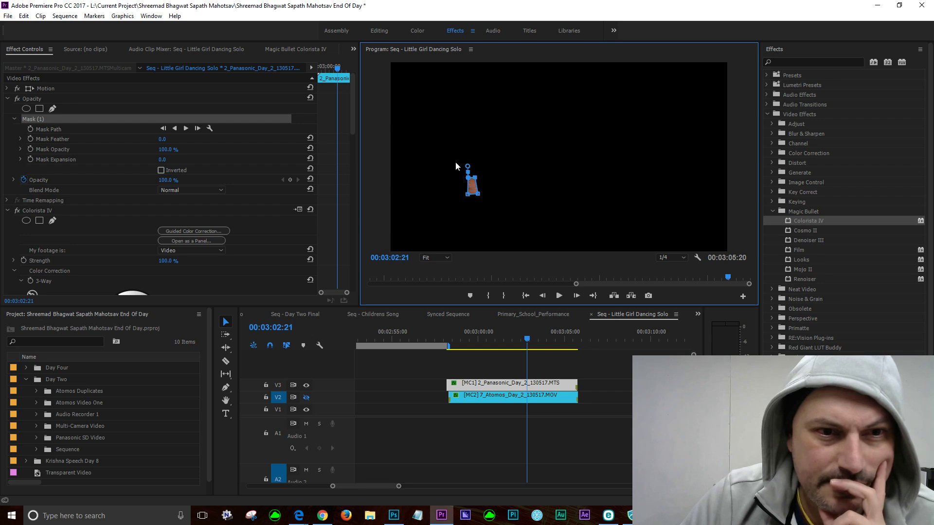
pyautogui.moveTo(474, 179); pyautogui.dragTo(455, 130)
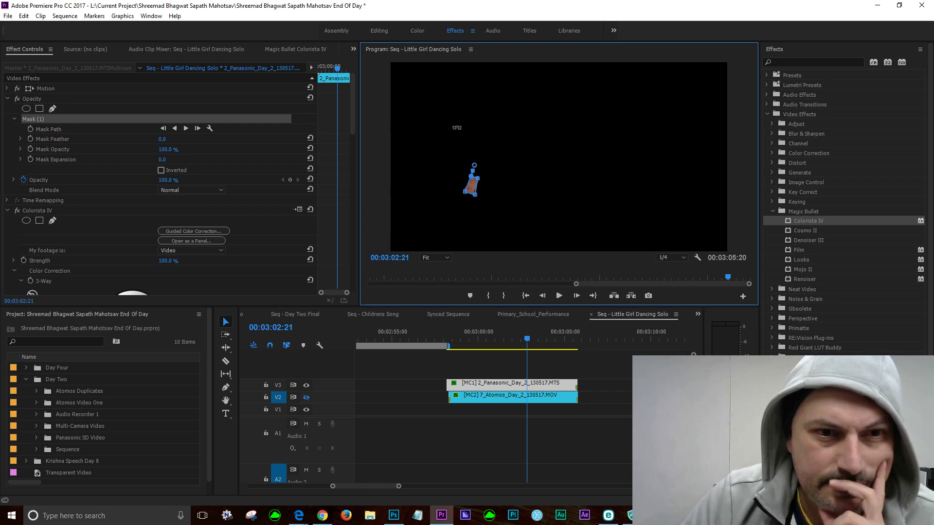
pyautogui.moveTo(478, 195); pyautogui.dragTo(521, 227)
pyautogui.moveTo(466, 196)
pyautogui.mouseDown()
pyautogui.moveTo(455, 244)
pyautogui.moveTo(468, 199)
pyautogui.moveTo(420, 241)
pyautogui.moveTo(458, 206)
pyautogui.mouseUp()
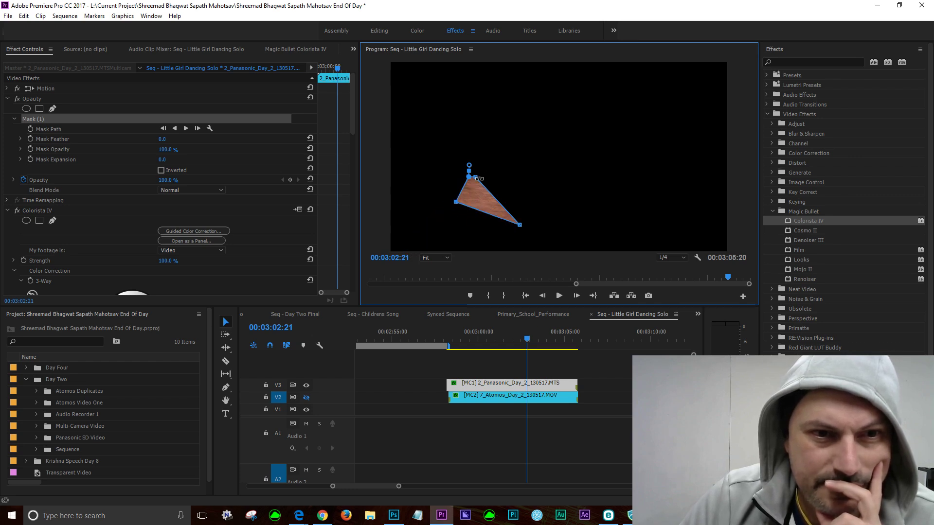
pyautogui.moveTo(476, 178); pyautogui.dragTo(533, 182)
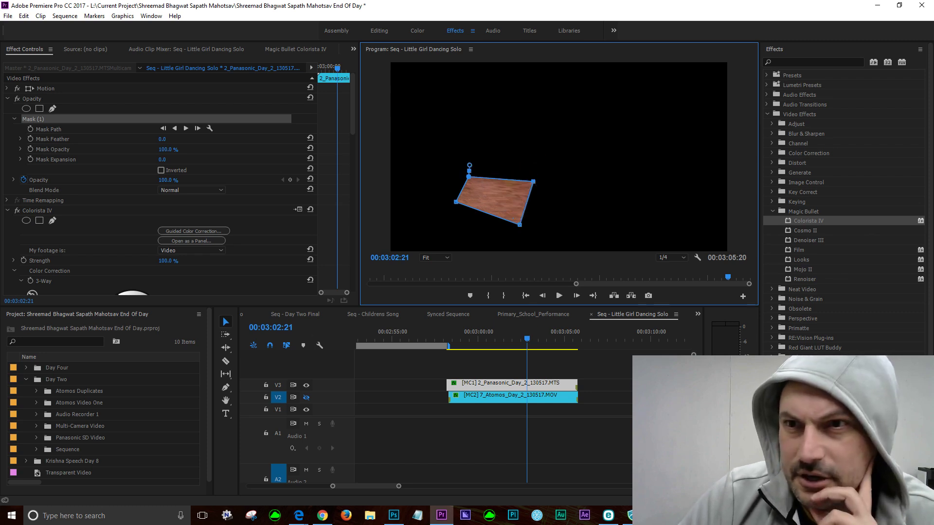
# Step: Examine the masked Panasonic floor patch in the Lumetri vectorscope and RGB parade
pyautogui.moveTo(933, 29); pyautogui.dragTo(311, 10)
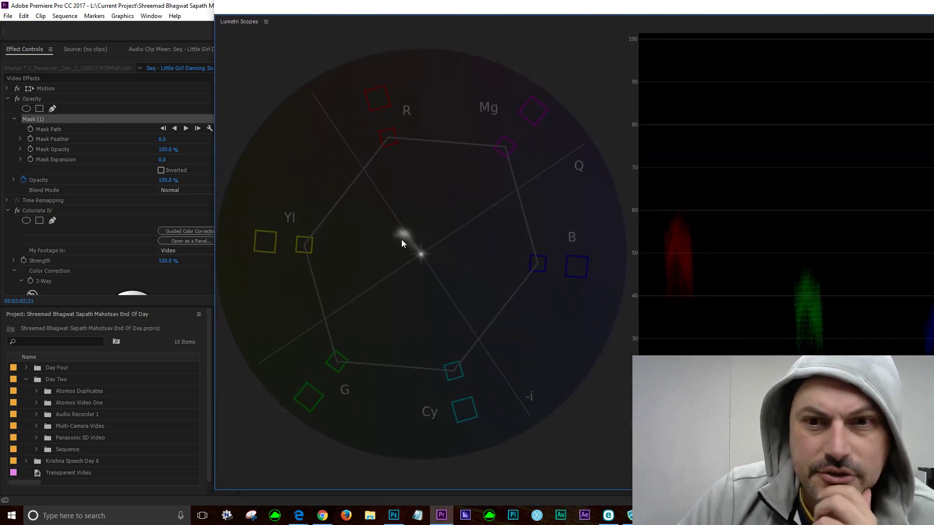
pyautogui.moveTo(508, 8); pyautogui.dragTo(306, 6)
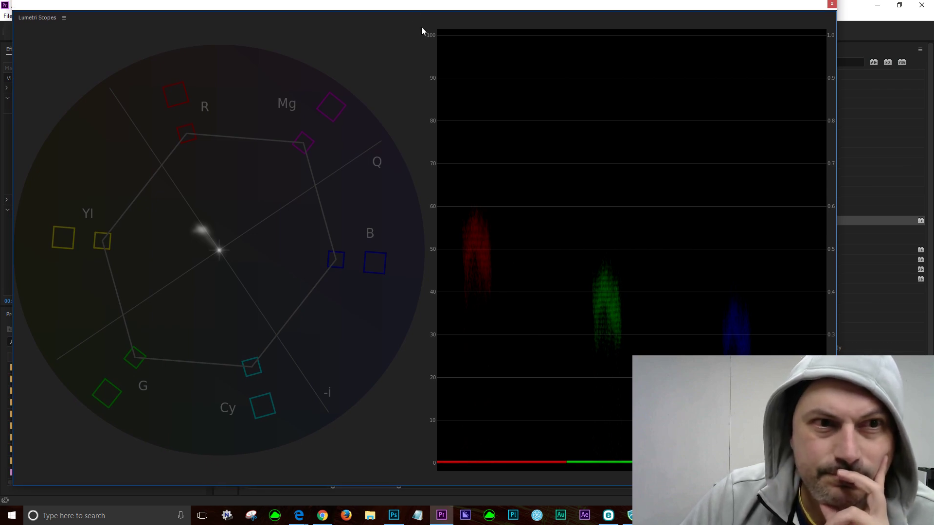
pyautogui.moveTo(413, 7); pyautogui.dragTo(933, 19)
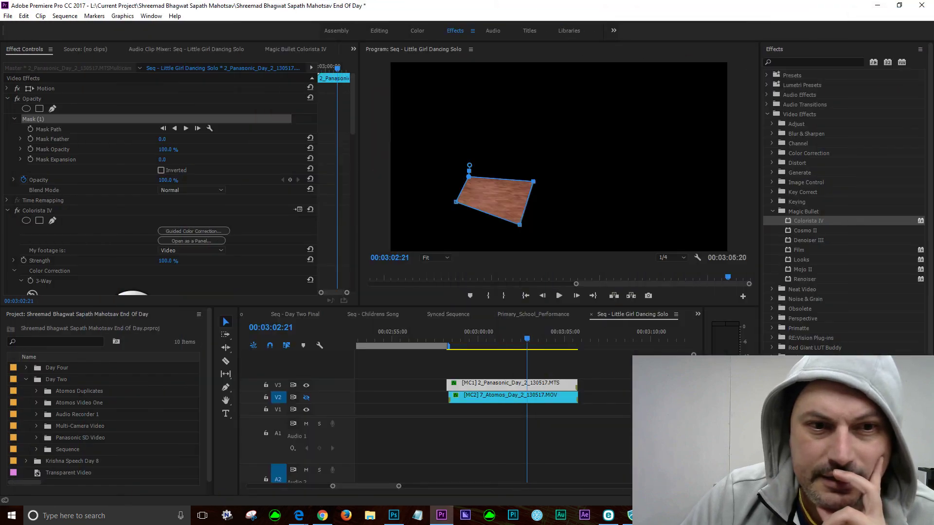
# Step: Show track V2, hide track V3 and examine the masked Atomos floor patch in the Lumetri scopes
pyautogui.click(304, 398)
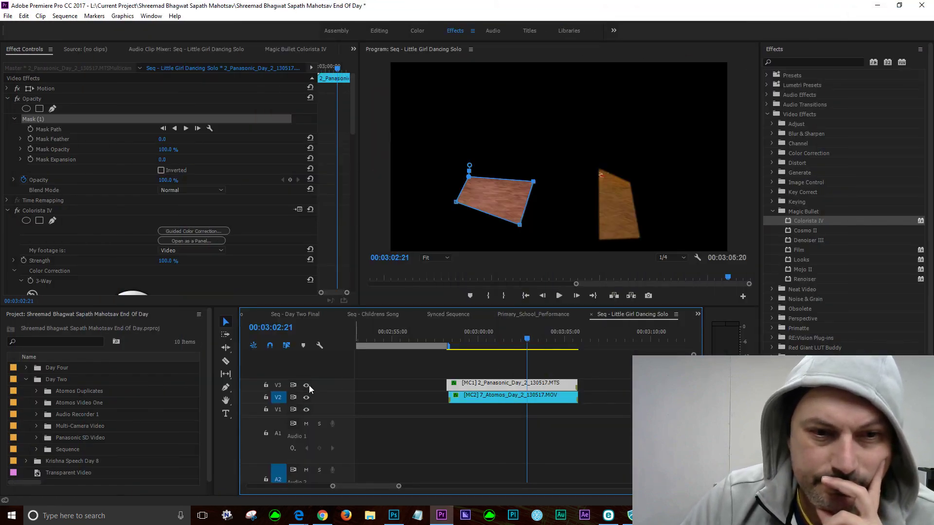
pyautogui.click(306, 385)
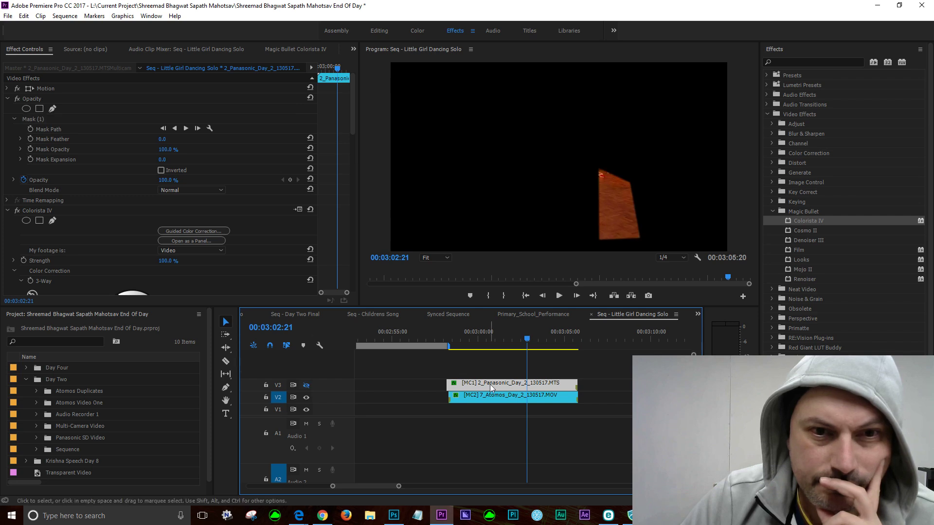
pyautogui.moveTo(933, 19); pyautogui.dragTo(396, 21)
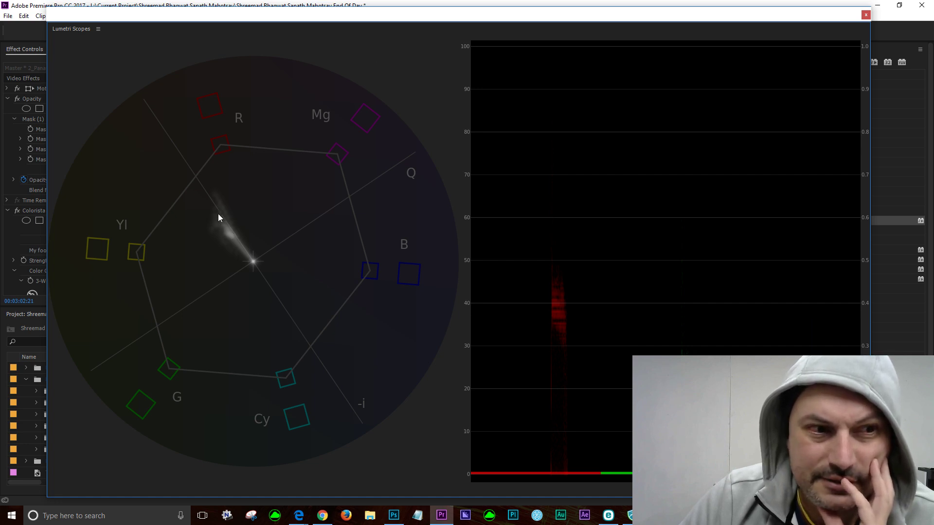
pyautogui.moveTo(340, 35); pyautogui.dragTo(933, 46)
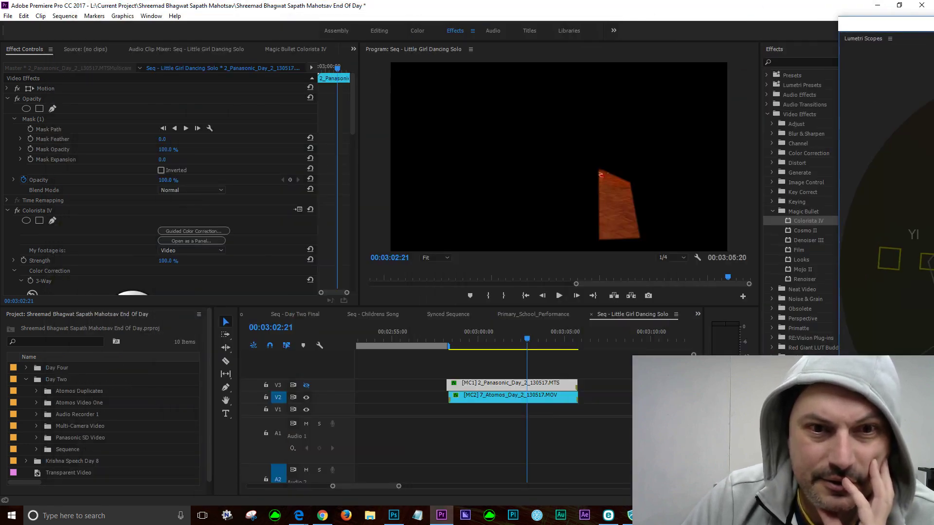
# Step: Return the playhead to 00:03:02:21, show track V3 and compare both masked floor patches together in the Lumetri scopes
pyautogui.click(503, 337)
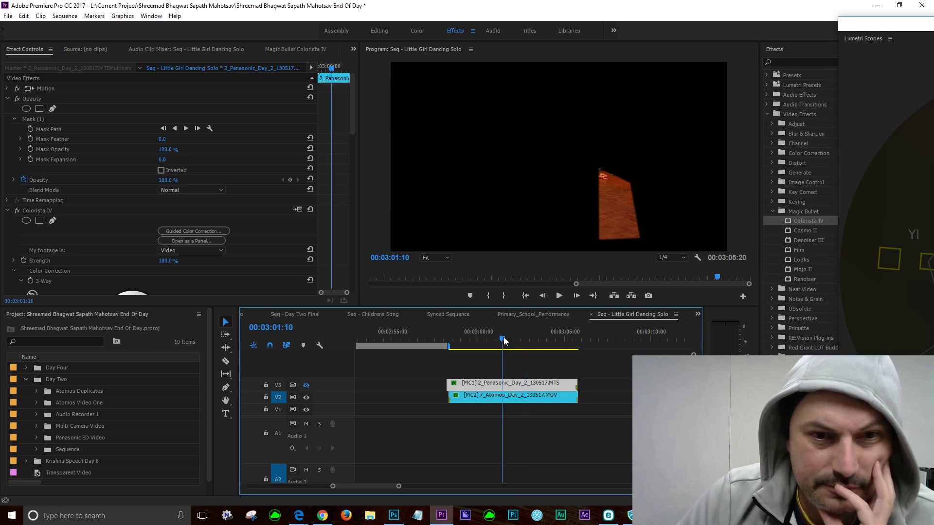
pyautogui.moveTo(565, 340); pyautogui.dragTo(528, 348)
pyautogui.click(546, 350)
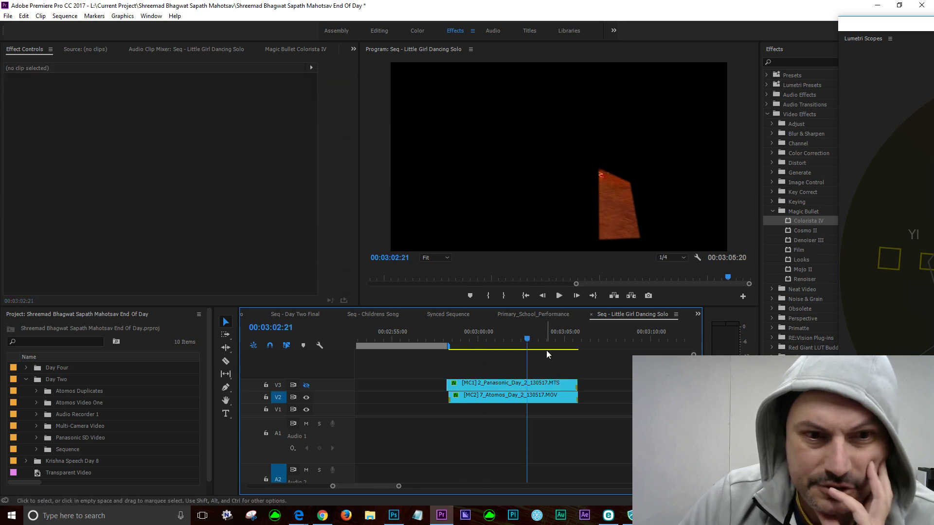
pyautogui.click(307, 385)
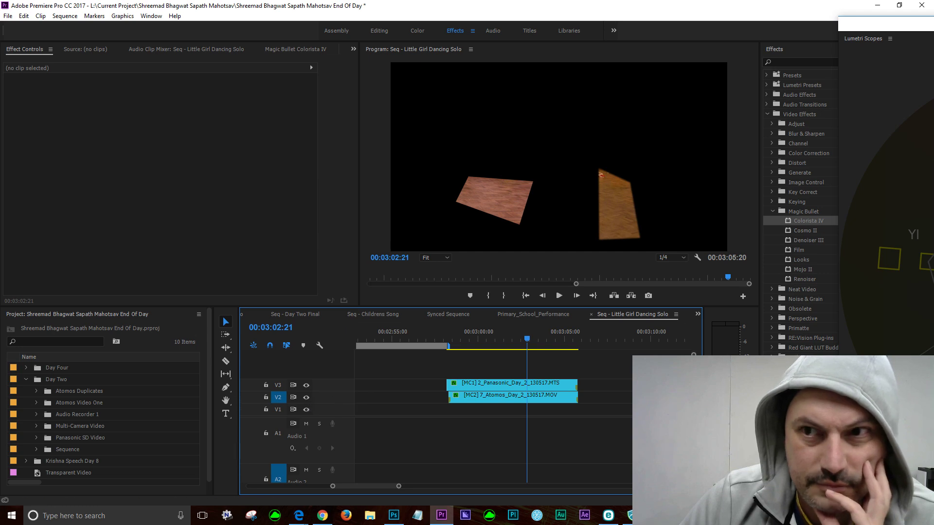
pyautogui.moveTo(933, 24); pyautogui.dragTo(290, 20)
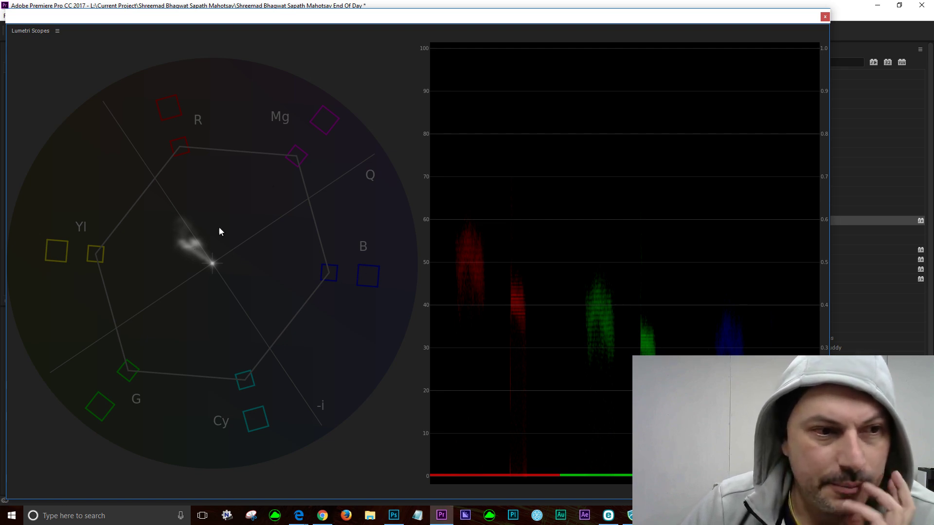
pyautogui.moveTo(312, 17); pyautogui.dragTo(493, 4)
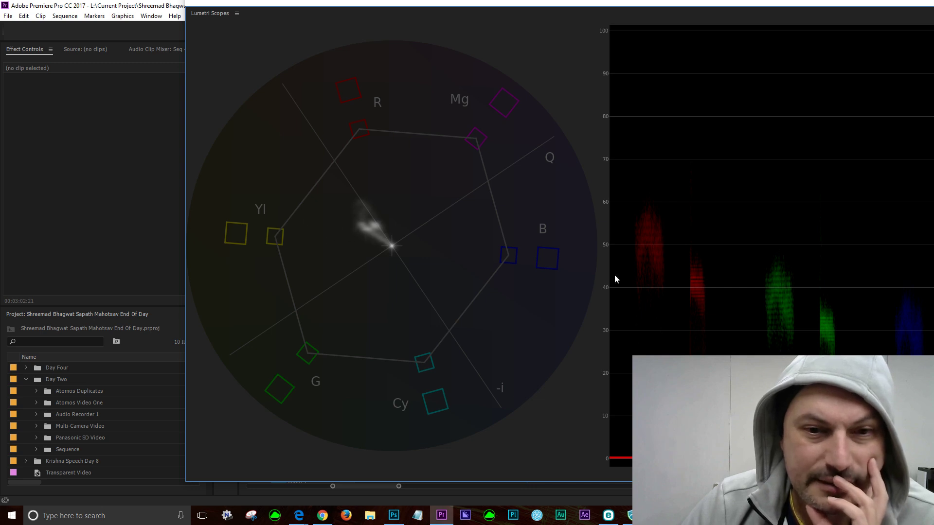
pyautogui.moveTo(607, 6); pyautogui.dragTo(902, 47)
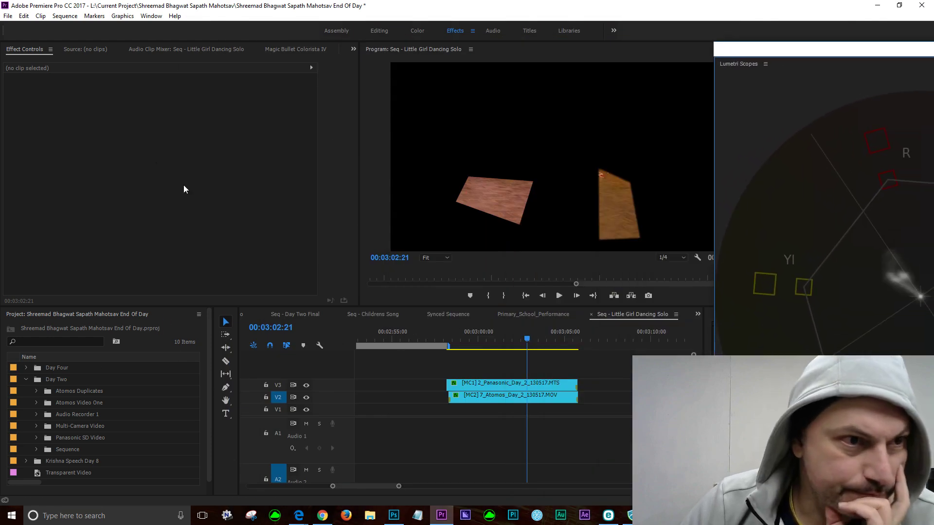
# Step: Select the Panasonic clip and toggle track V2's output off and on to compare the floor patches' vectorscope traces
pyautogui.click(480, 384)
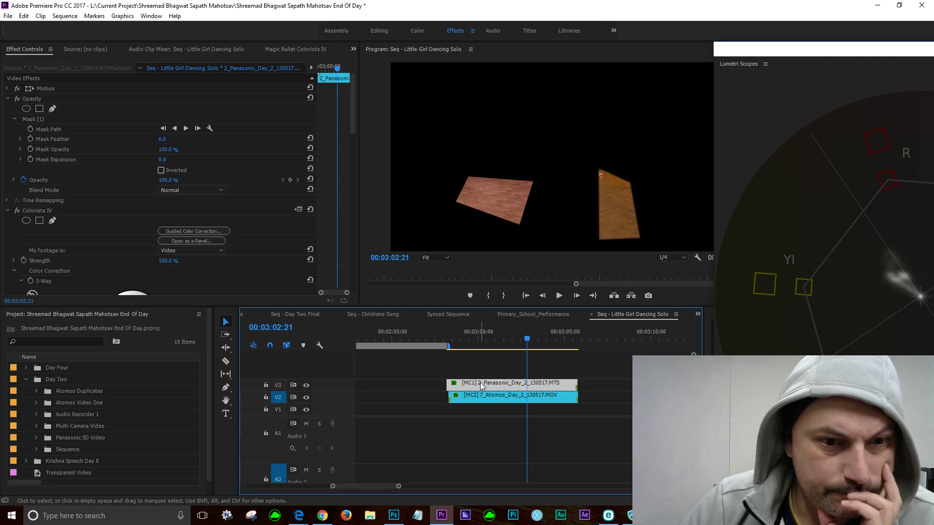
pyautogui.click(307, 397)
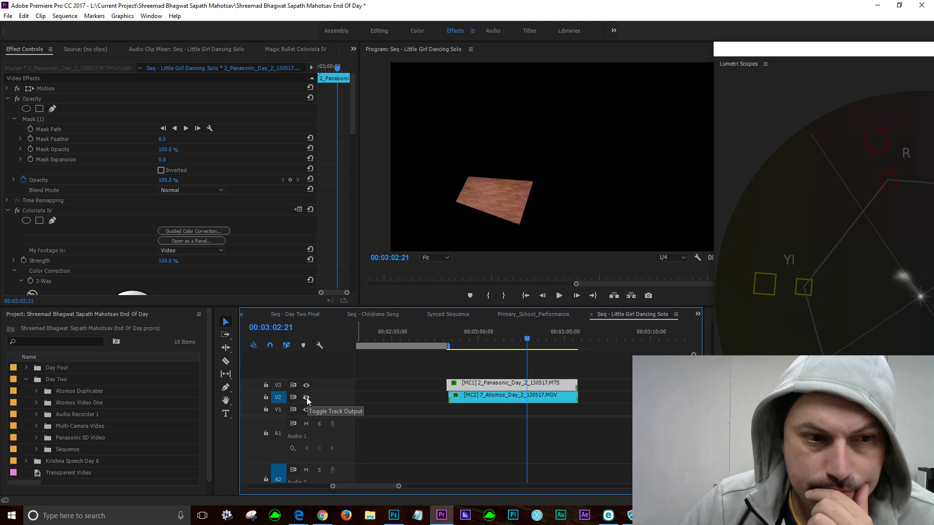
pyautogui.click(307, 398)
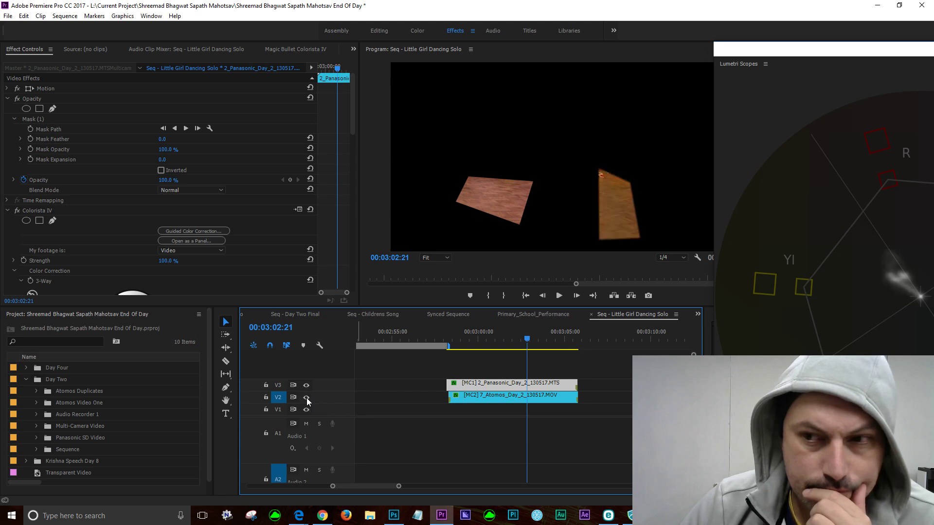
pyautogui.click(307, 397)
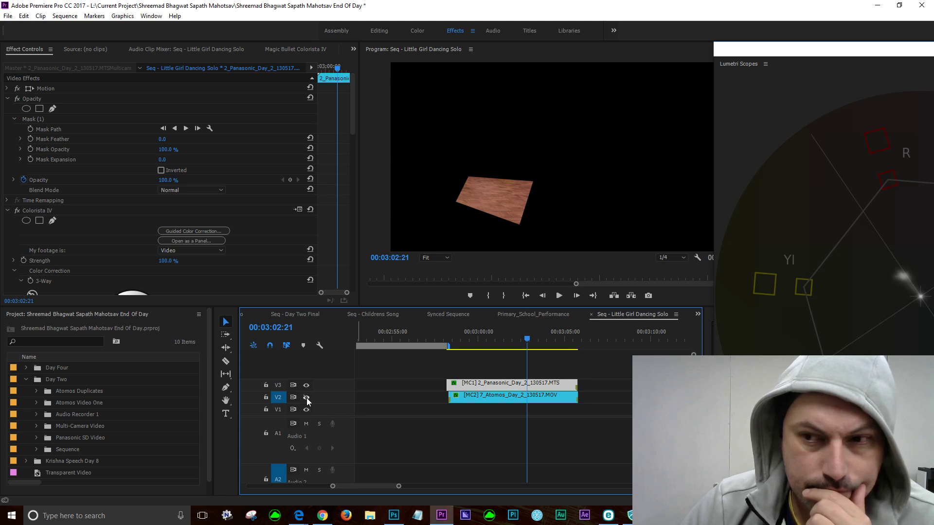
pyautogui.click(306, 398)
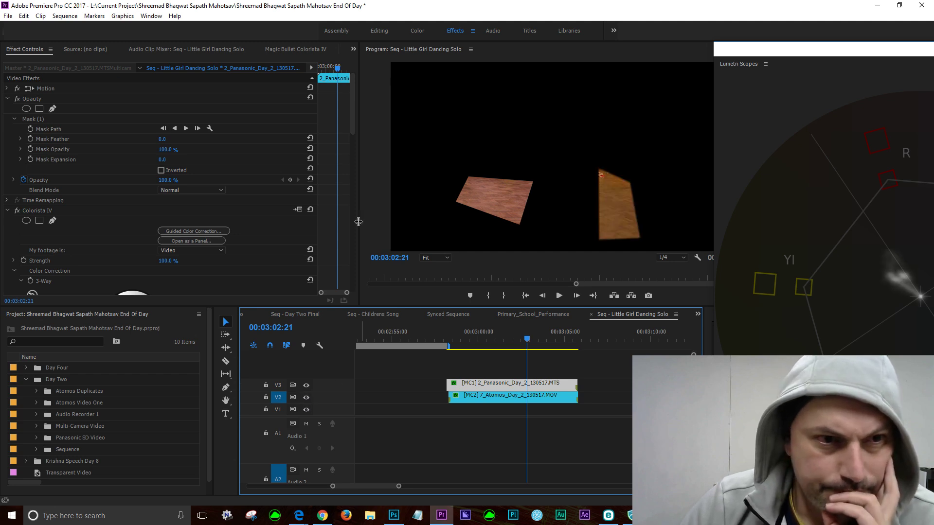
# Step: Set the Panasonic clip's Colorista IV Exposure to -0.57, comparing the two floor patches' levels in the Lumetri scopes
pyautogui.moveTo(353, 127); pyautogui.dragTo(364, 217)
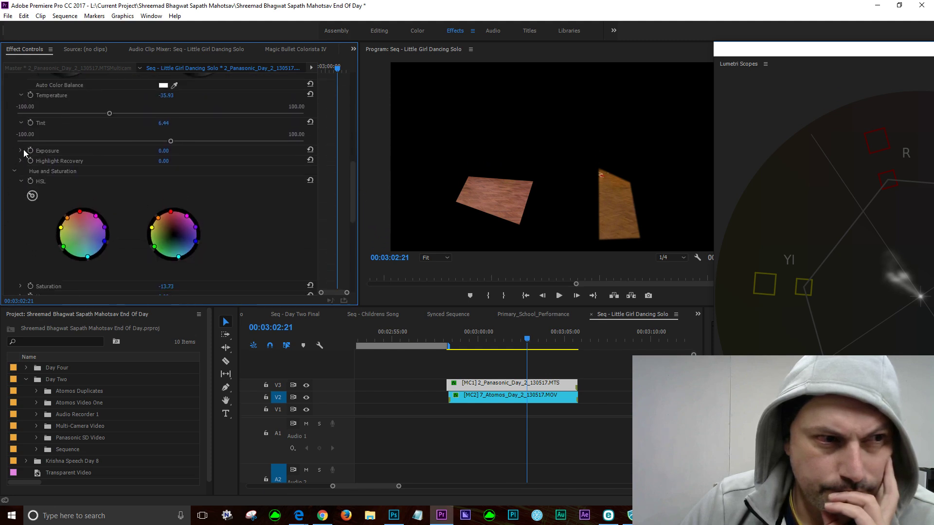
pyautogui.click(20, 150)
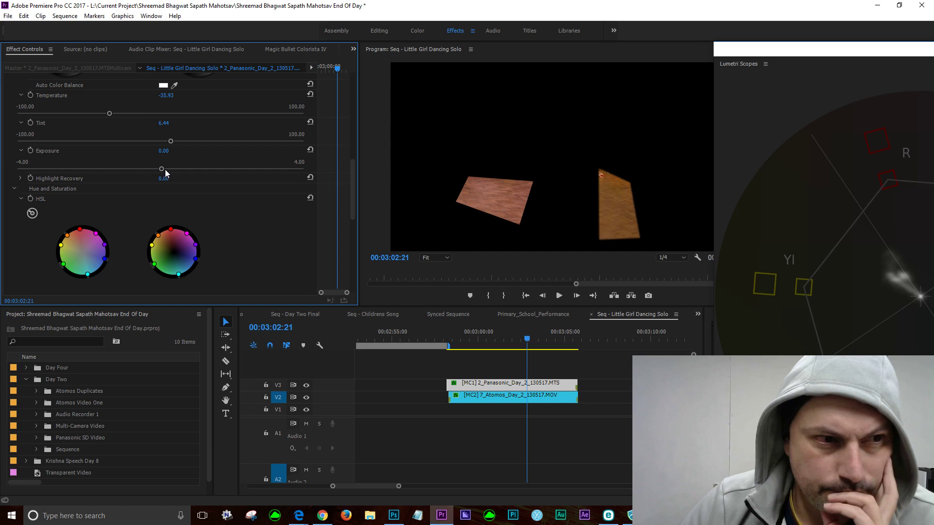
pyautogui.moveTo(162, 168); pyautogui.dragTo(167, 168)
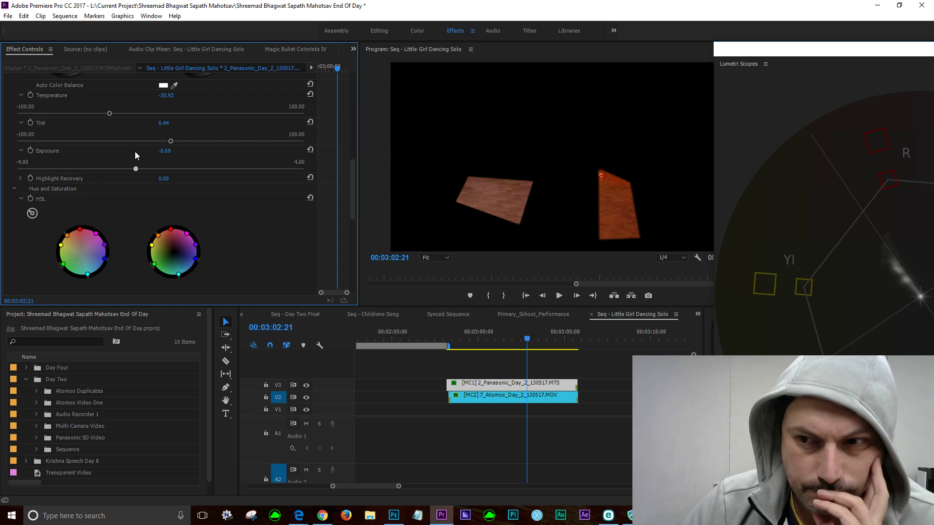
pyautogui.moveTo(136, 151); pyautogui.dragTo(135, 150)
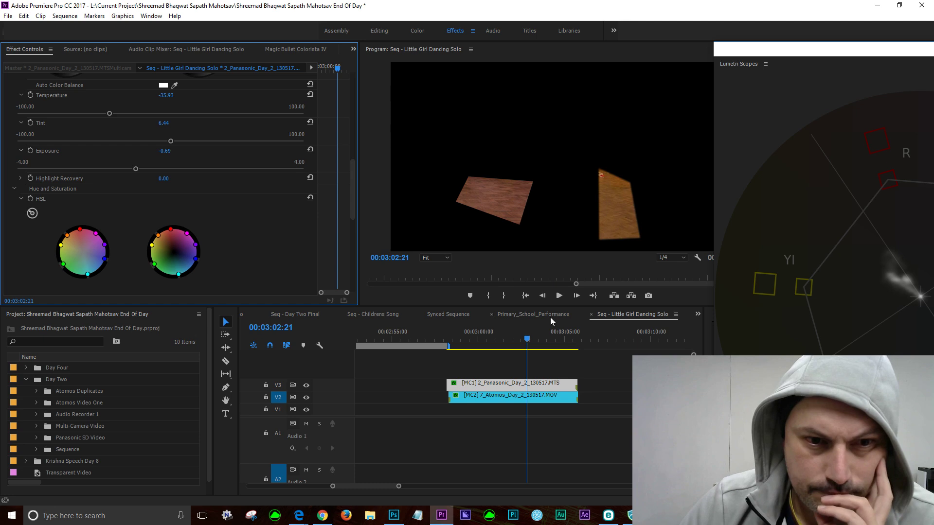
pyautogui.moveTo(931, 49); pyautogui.dragTo(416, 36)
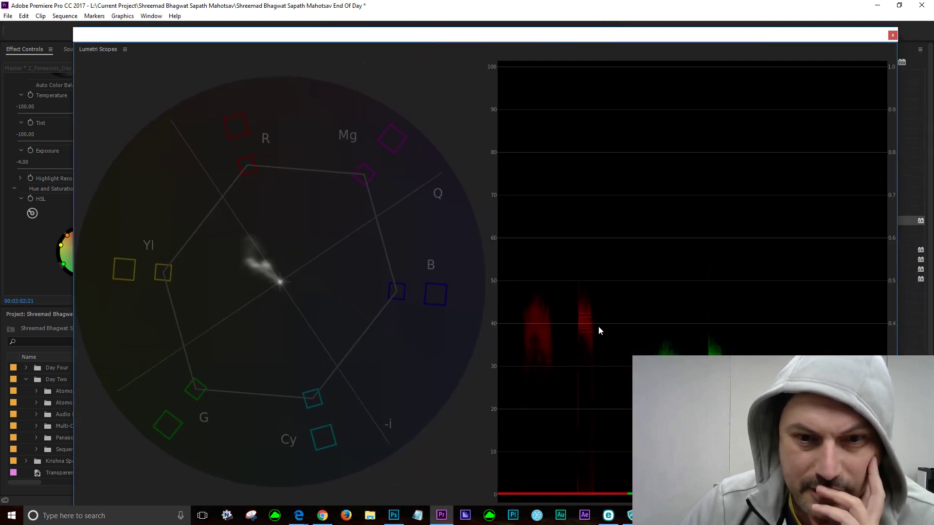
pyautogui.moveTo(275, 35); pyautogui.dragTo(358, 26)
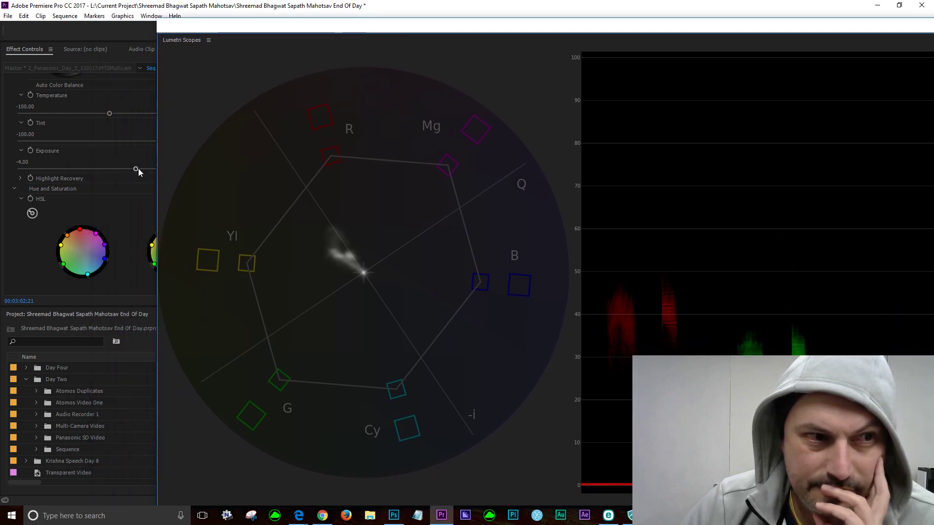
pyautogui.moveTo(135, 169); pyautogui.dragTo(137, 168)
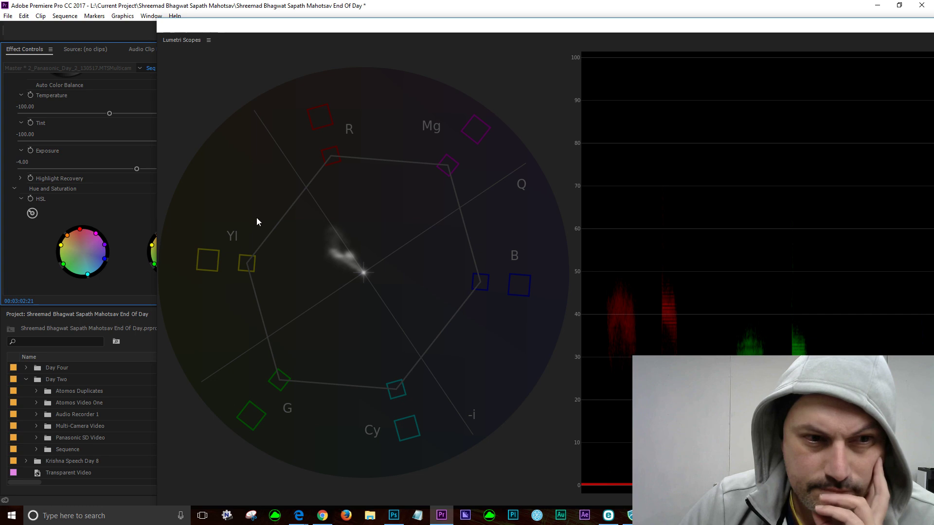
pyautogui.moveTo(139, 169); pyautogui.dragTo(140, 169)
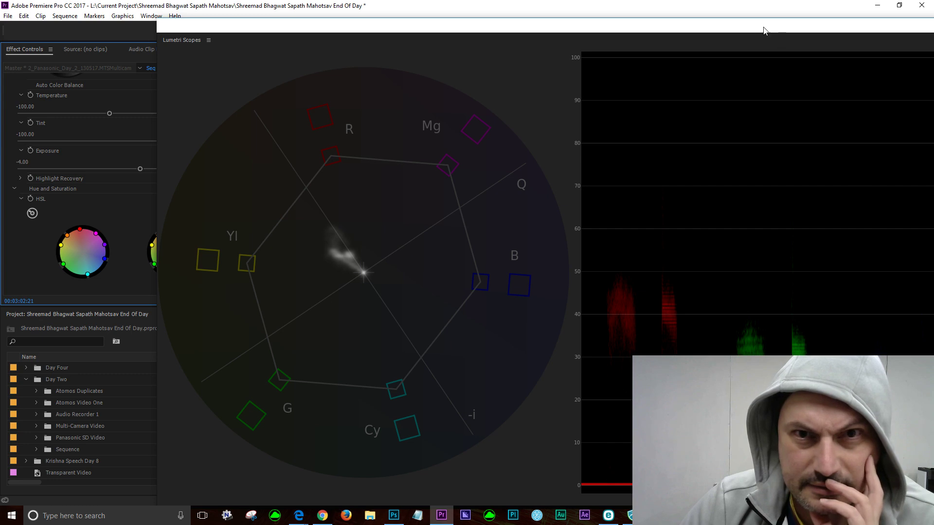
pyautogui.moveTo(757, 27); pyautogui.dragTo(699, 4)
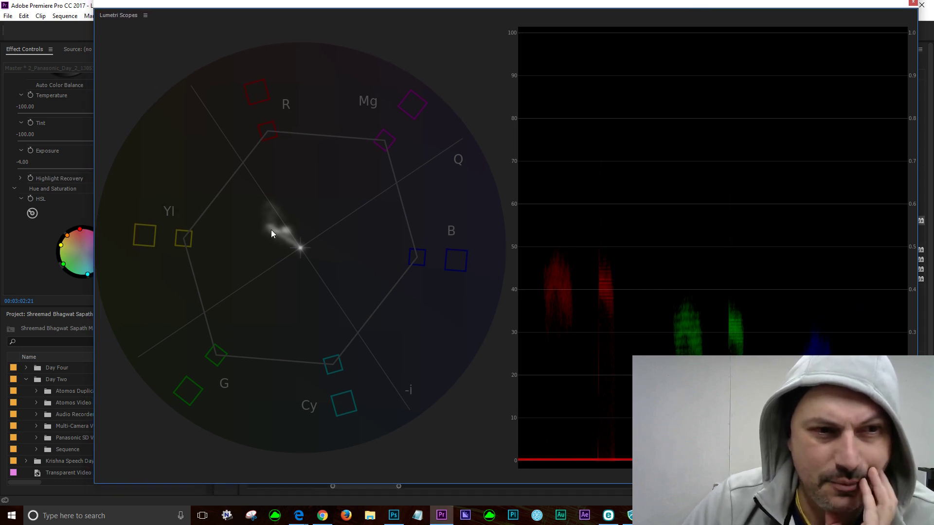
pyautogui.moveTo(337, 8); pyautogui.dragTo(900, 8)
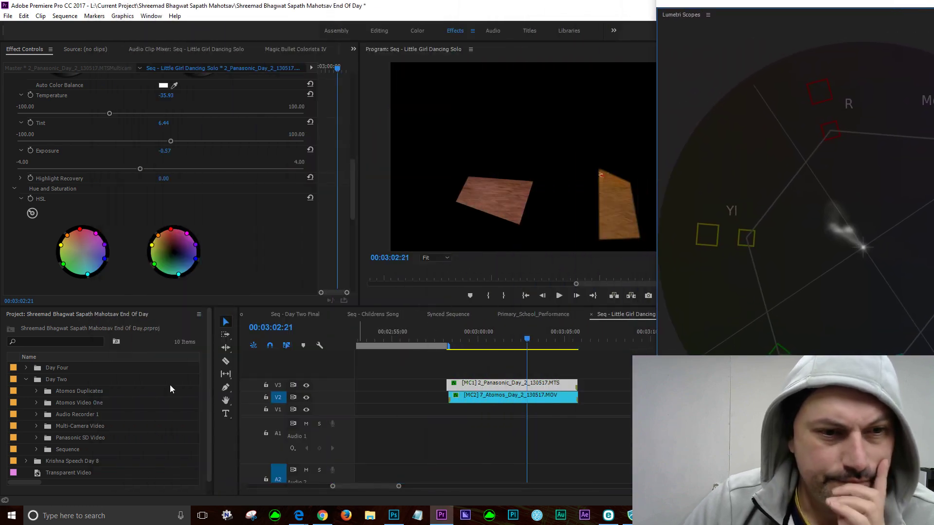
# Step: Try a Colorista IV Temperature of 24.07 and Tint of 37.63 on the Panasonic clip against the Atomos floor patch
pyautogui.moveTo(353, 204)
pyautogui.mouseDown()
pyautogui.moveTo(355, 220)
pyautogui.moveTo(357, 195)
pyautogui.mouseUp()
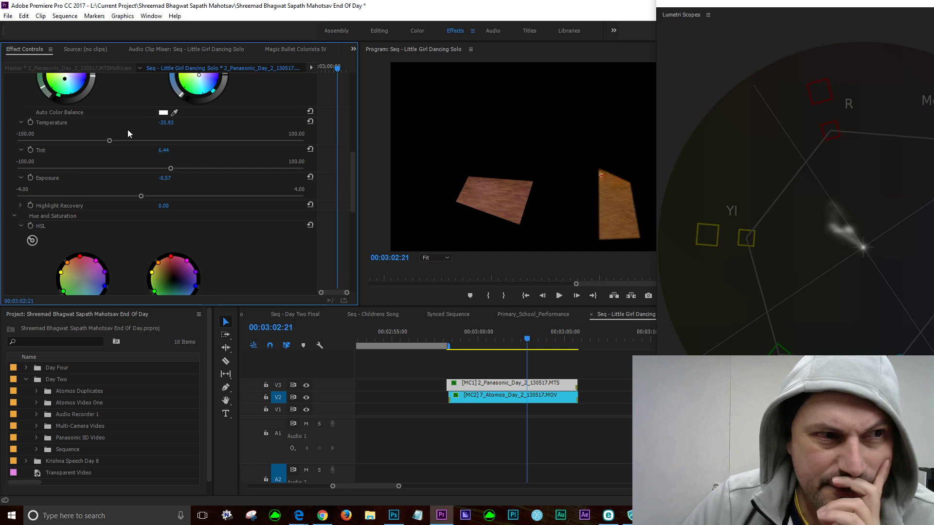
pyautogui.moveTo(109, 140); pyautogui.dragTo(138, 142)
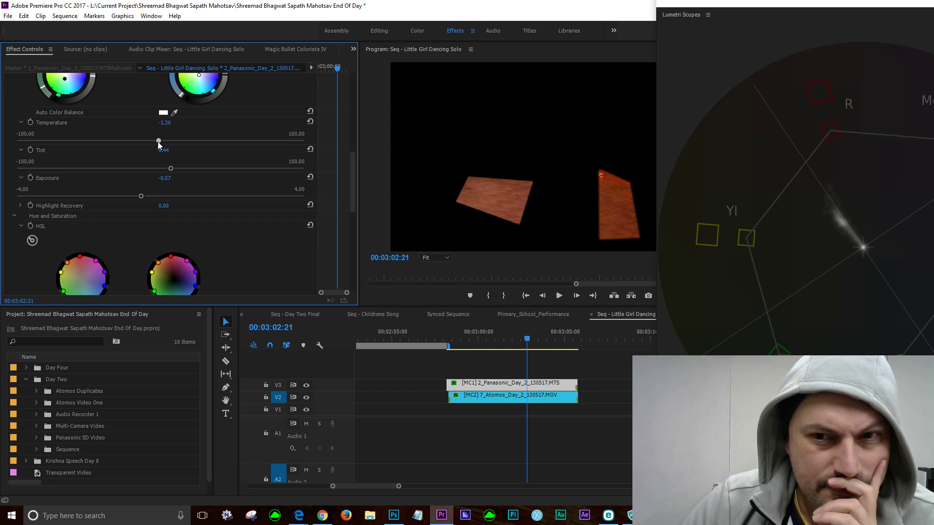
pyautogui.moveTo(166, 148); pyautogui.dragTo(111, 140)
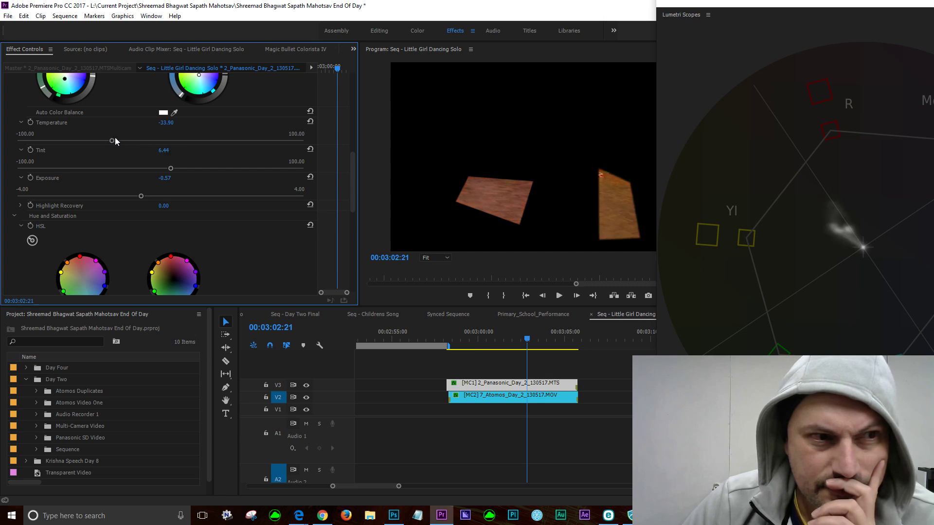
pyautogui.moveTo(113, 141); pyautogui.dragTo(194, 142)
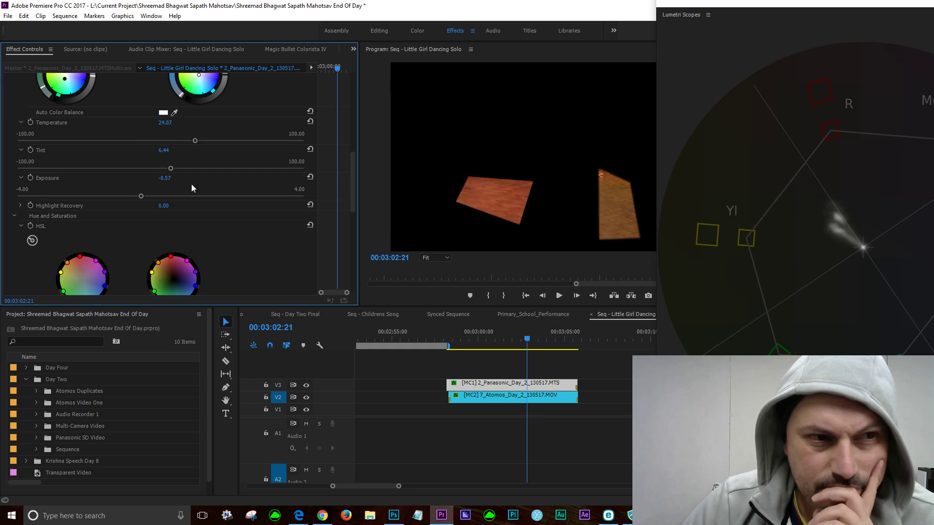
pyautogui.moveTo(170, 169)
pyautogui.mouseDown()
pyautogui.moveTo(140, 165)
pyautogui.moveTo(205, 159)
pyautogui.mouseUp()
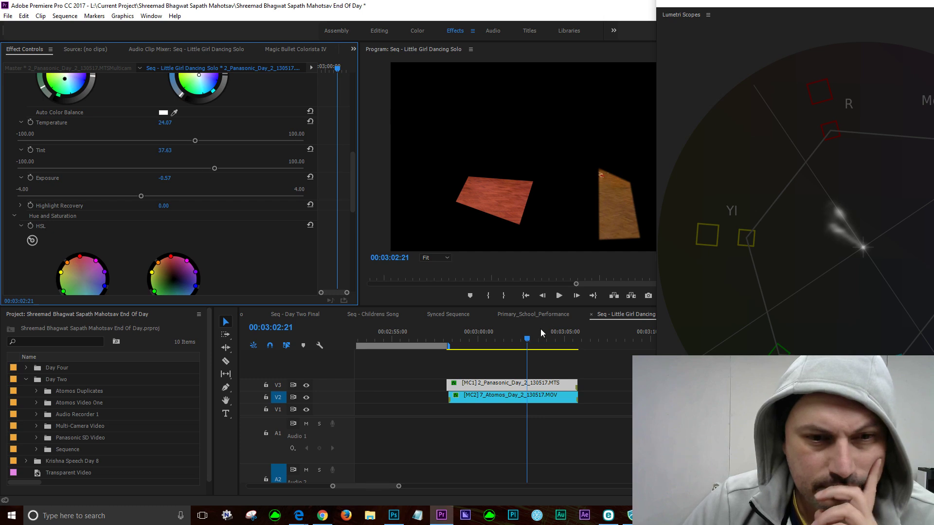
# Step: Toggle track V2's output off and on and hide track V3 to compare the floor patches' vectorscope traces separately
pyautogui.click(305, 399)
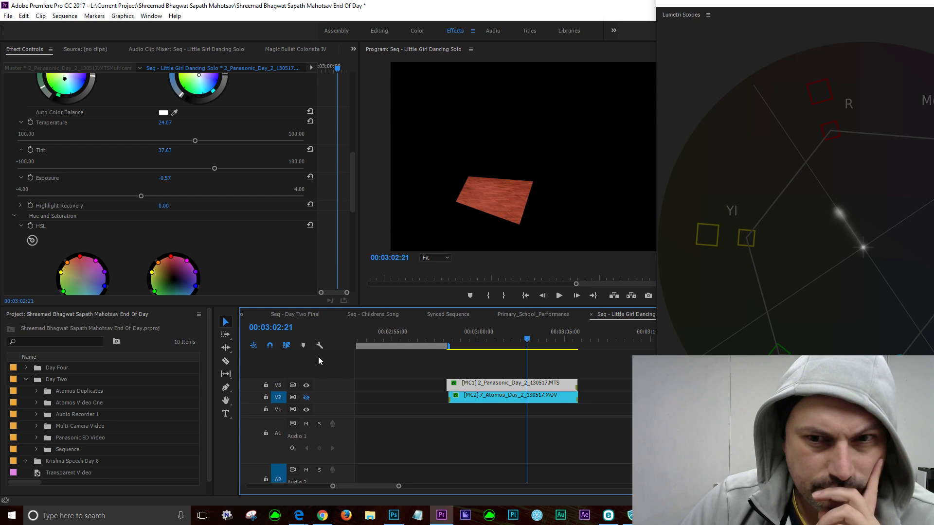
pyautogui.click(306, 398)
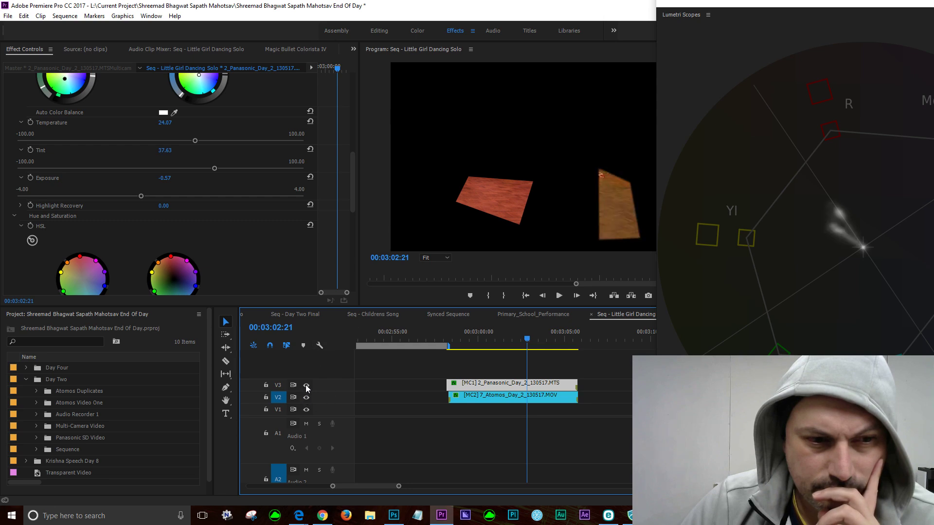
pyautogui.click(307, 385)
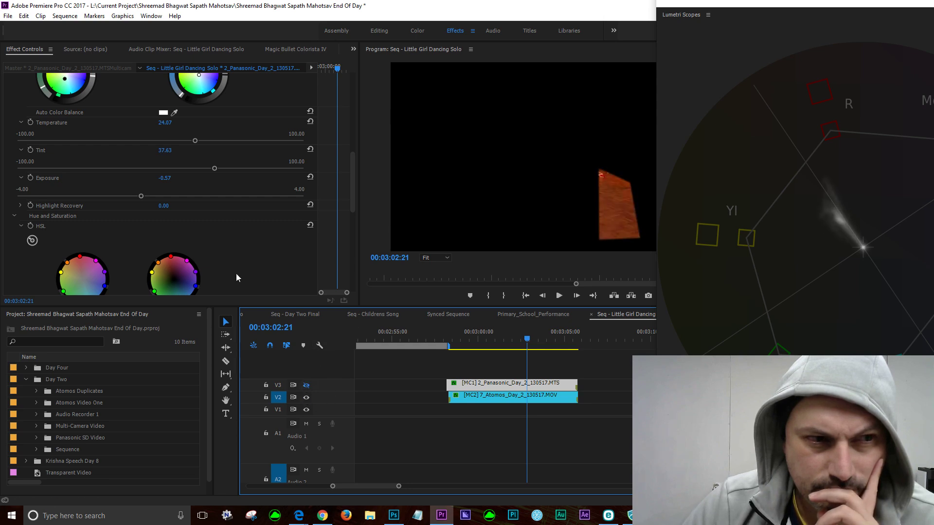
# Step: Try a Temperature of 7.12 and a Tint of about -7.8 on the Panasonic clip, and show track V3 again
pyautogui.moveTo(214, 168); pyautogui.dragTo(148, 165)
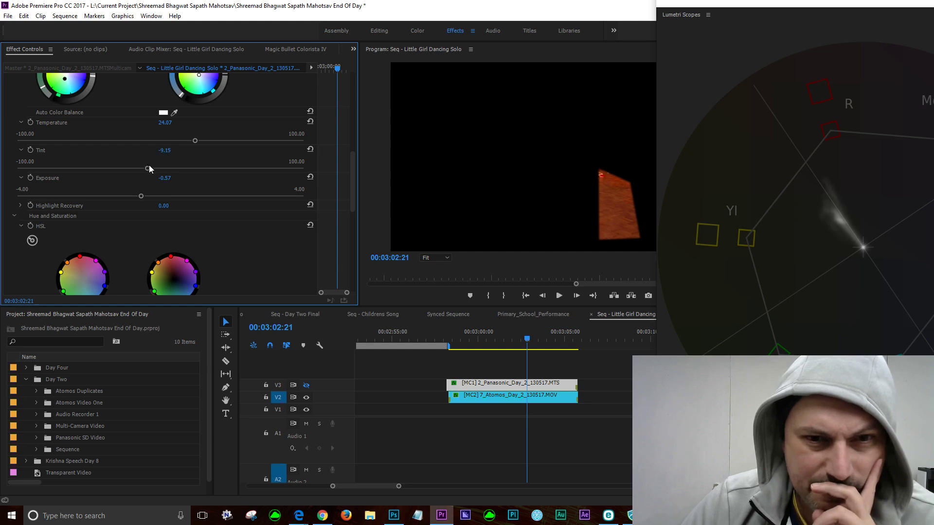
pyautogui.moveTo(194, 140); pyautogui.dragTo(171, 141)
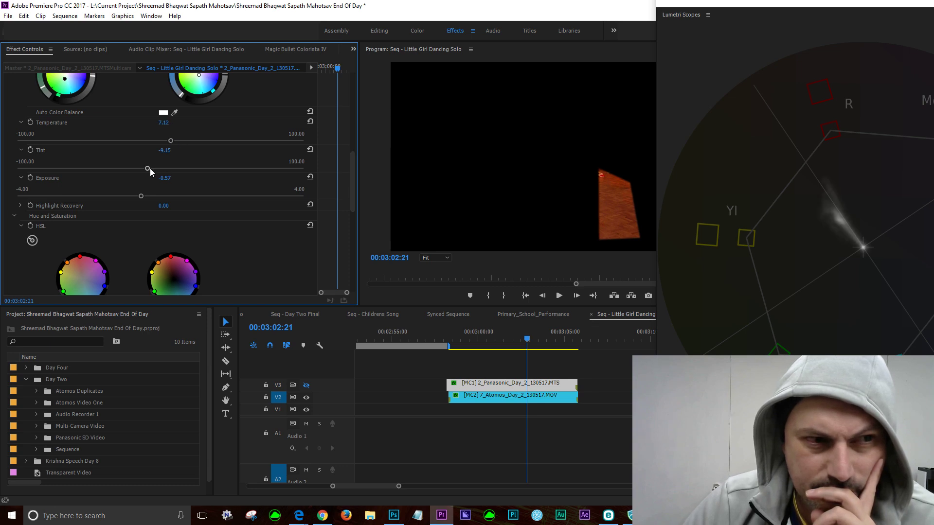
pyautogui.moveTo(148, 168); pyautogui.dragTo(149, 169)
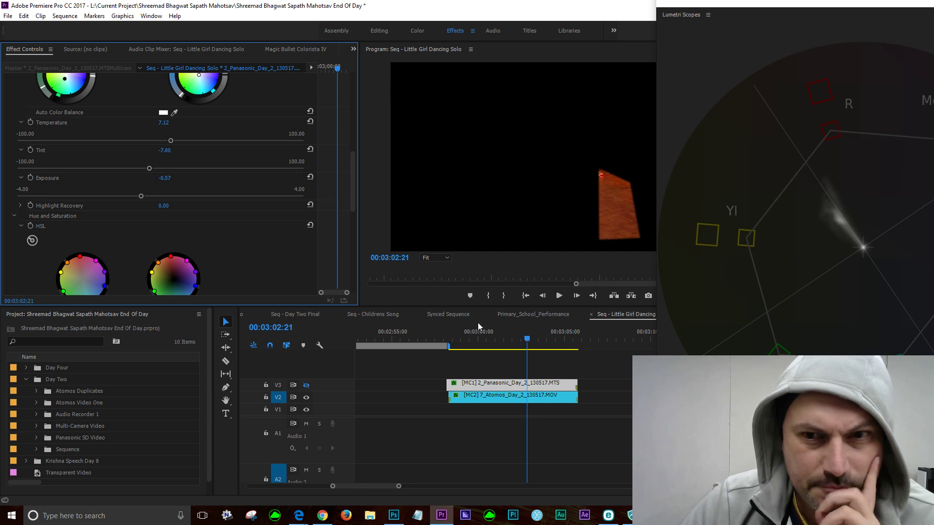
pyautogui.click(306, 385)
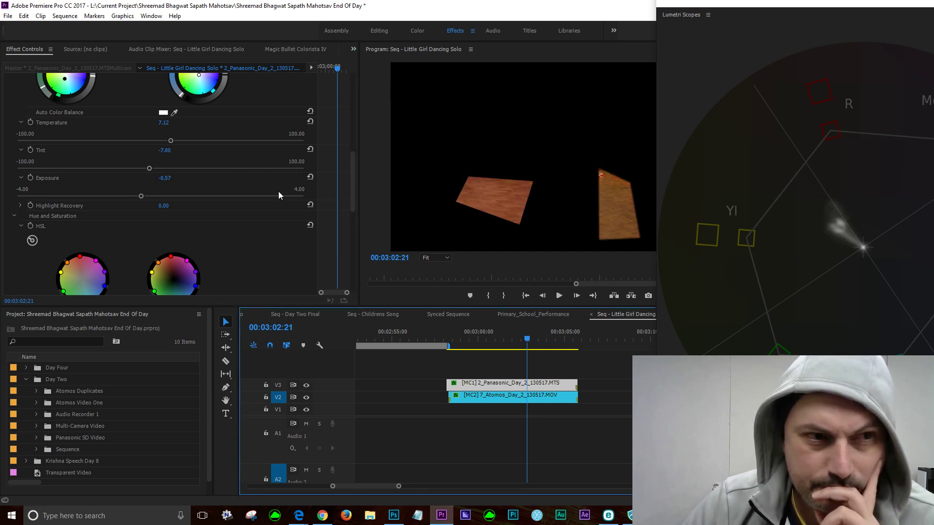
# Step: Set the Panasonic clip's Colorista IV Tint to -14.24, comparing both floor patches in the vectorscope
pyautogui.moveTo(149, 169); pyautogui.dragTo(162, 169)
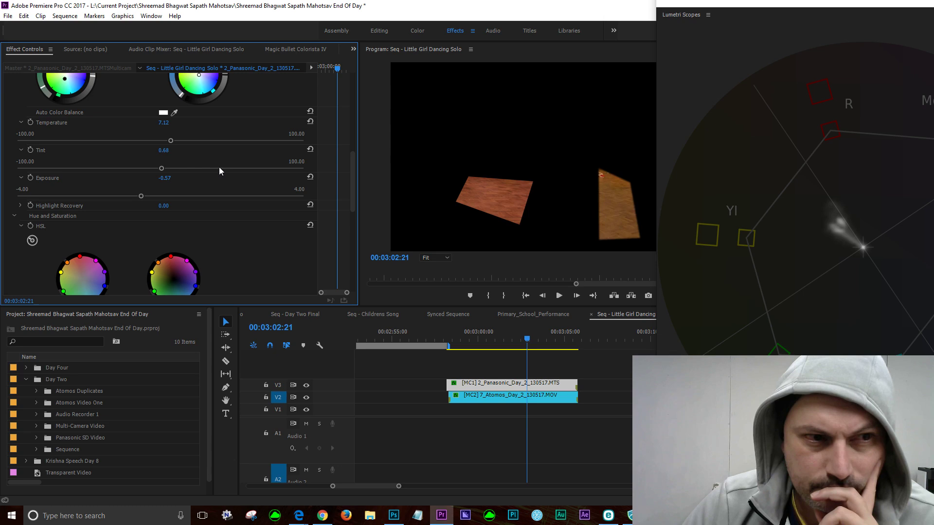
pyautogui.click(220, 169)
pyautogui.click(140, 169)
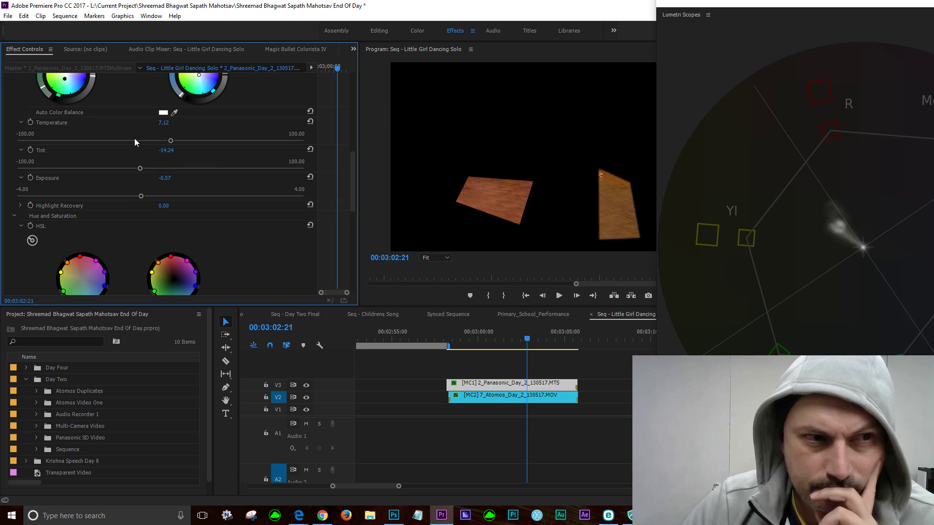
# Step: Set the Panasonic clip's Colorista IV Temperature to -14.92 after testing cooler and warmer values against the Atomos floor patch
pyautogui.click(108, 140)
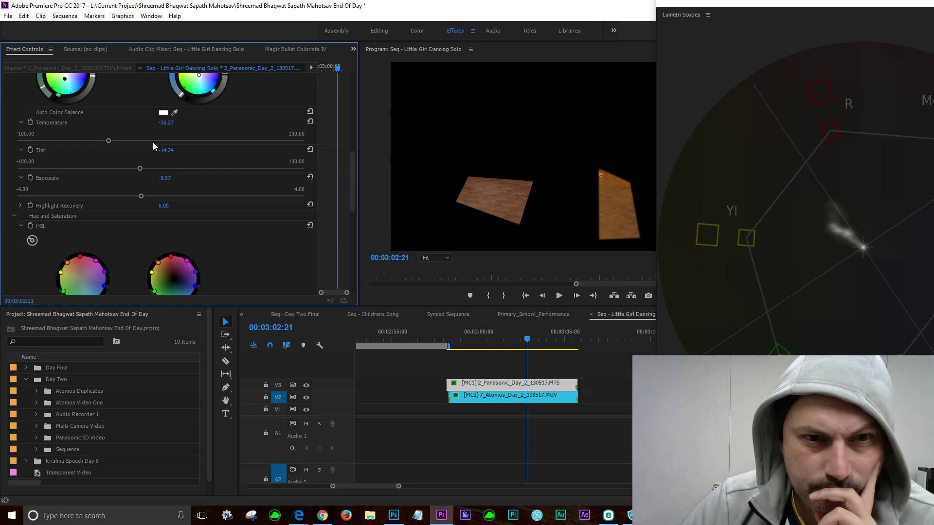
pyautogui.click(90, 141)
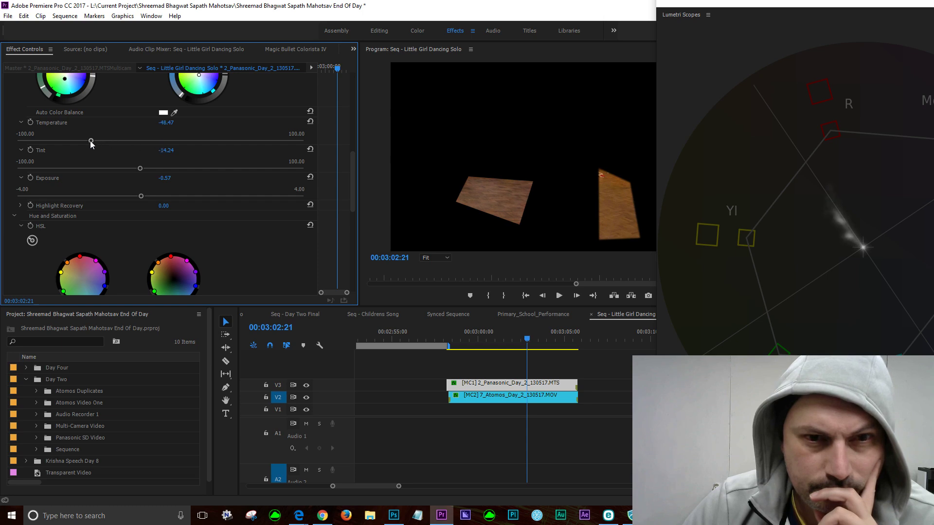
pyautogui.click(81, 141)
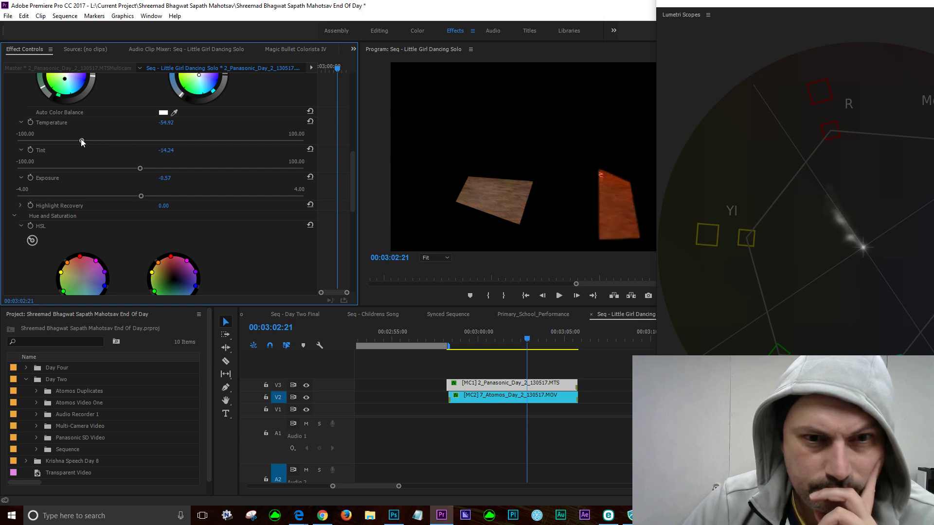
pyautogui.click(101, 141)
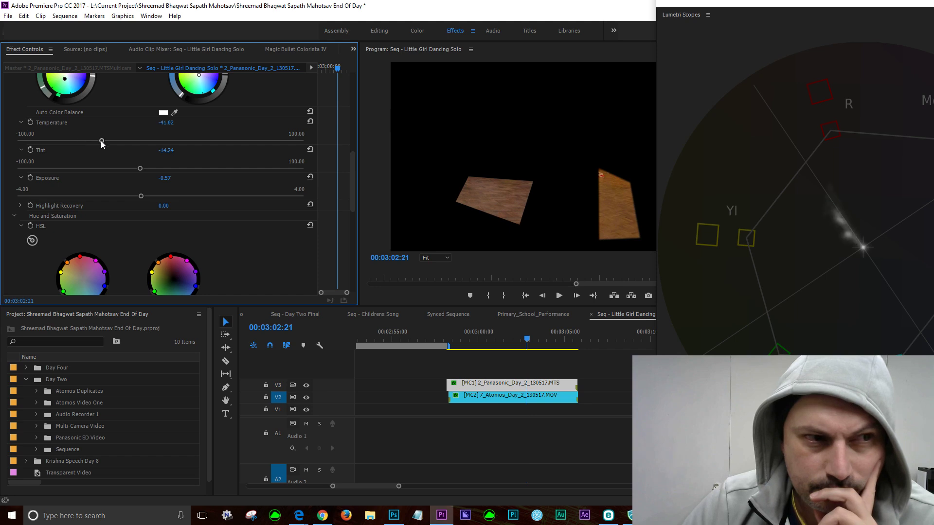
pyautogui.click(142, 141)
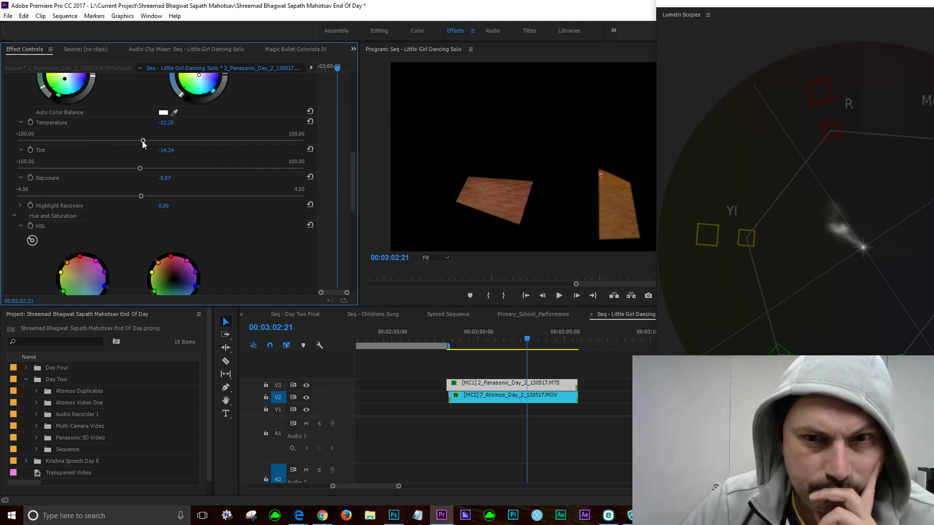
pyautogui.click(192, 141)
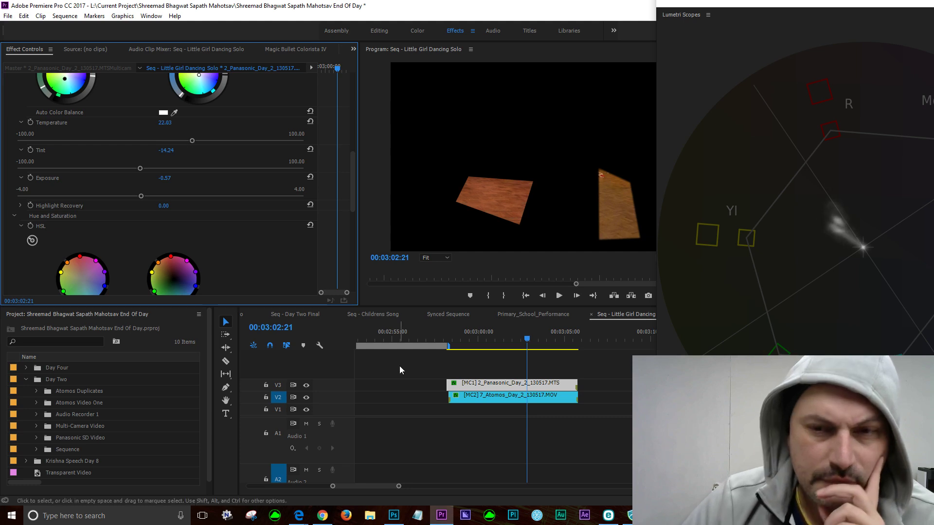
pyautogui.click(206, 141)
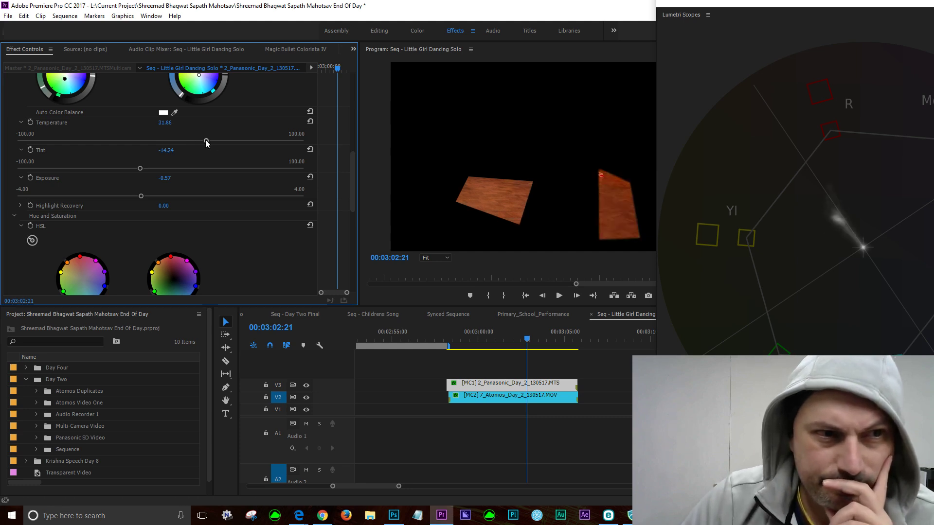
pyautogui.click(177, 141)
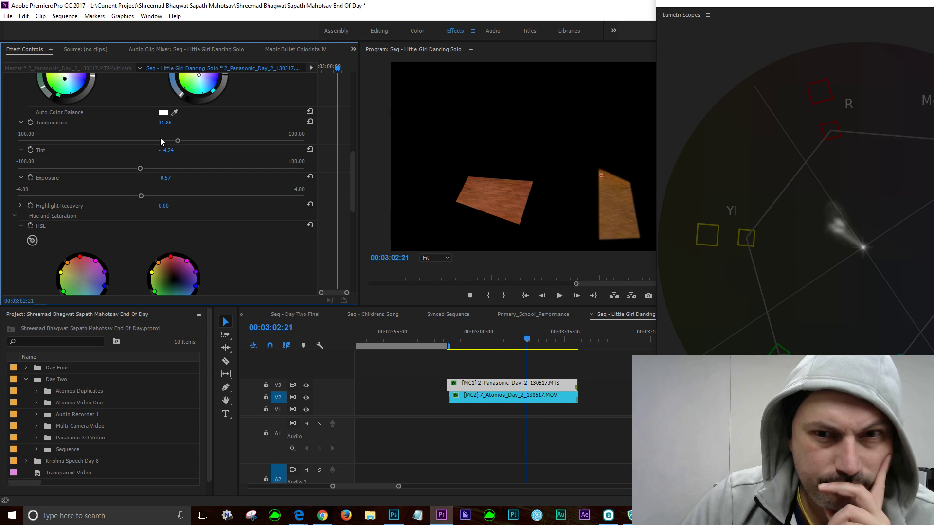
pyautogui.click(161, 141)
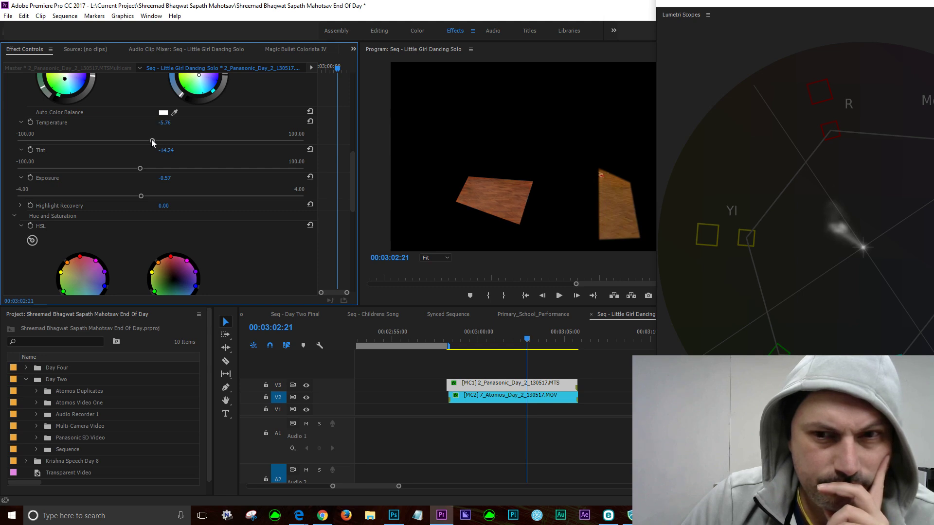
pyautogui.click(138, 141)
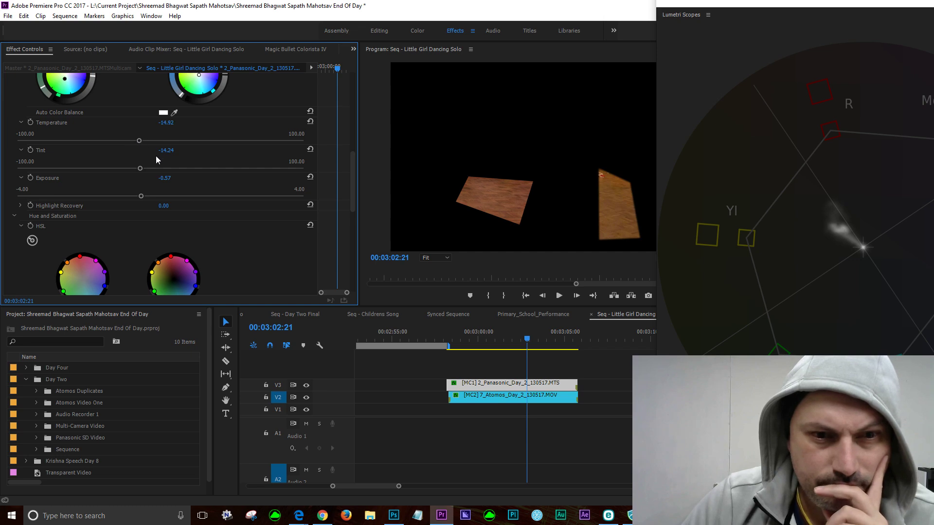
# Step: Check both floor patches in the vectorscope at several frames from 00:02:59:10 on, ending at 00:03:05:07
pyautogui.click(484, 340)
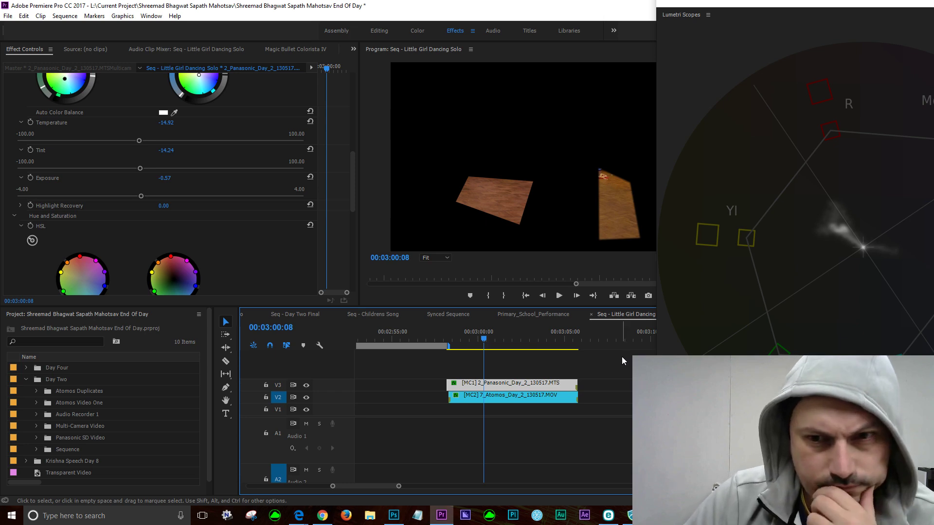
pyautogui.click(468, 339)
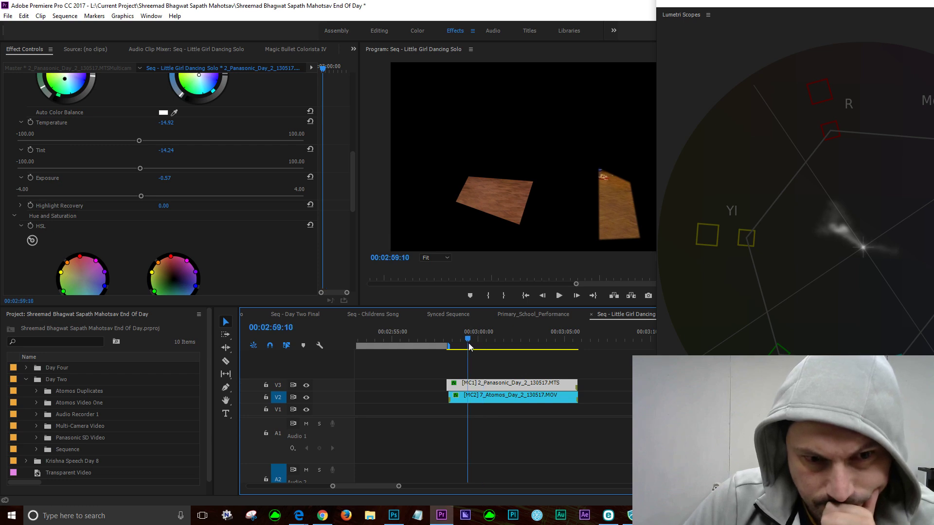
pyautogui.moveTo(504, 343); pyautogui.dragTo(533, 345)
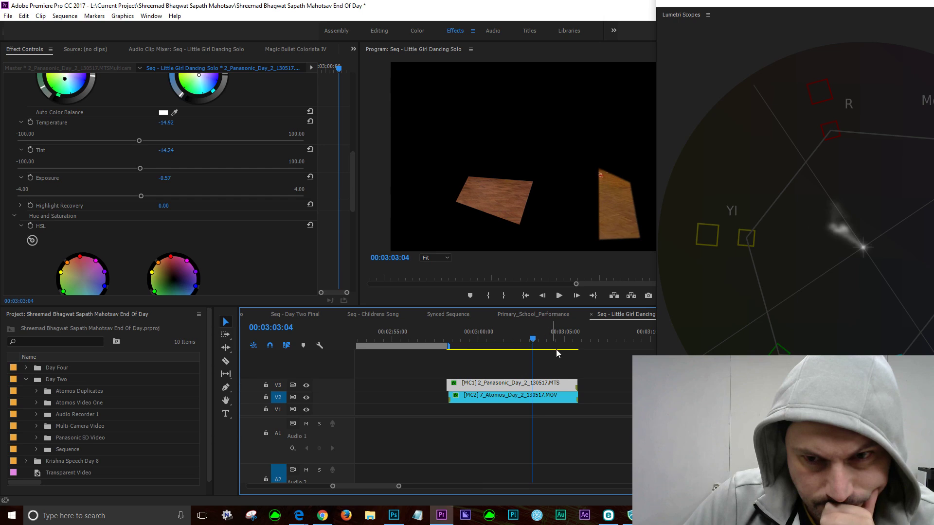
pyautogui.click(521, 341)
pyautogui.click(550, 343)
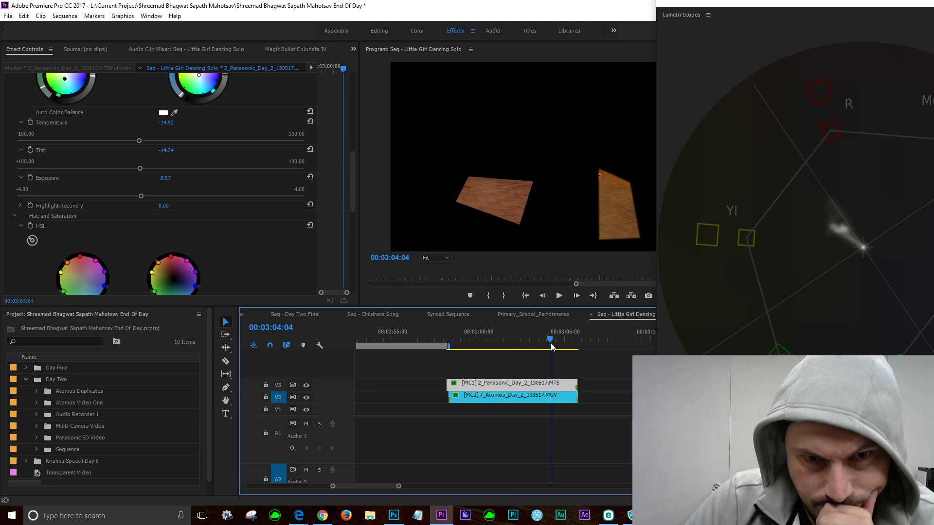
pyautogui.click(558, 341)
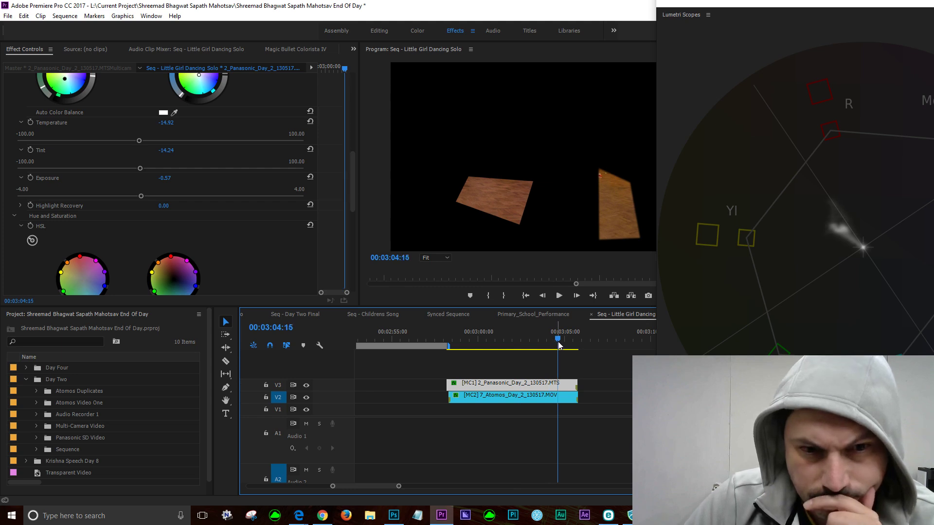
pyautogui.click(570, 342)
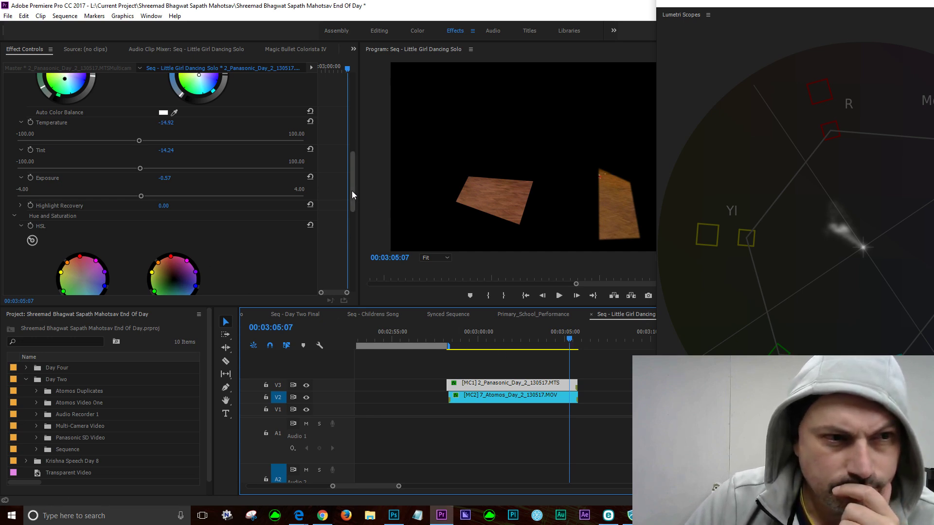
# Step: Try shifting the Panasonic clip's Colorista IV Shadow color through blue, red, magenta and orange, comparing both floor patches in the vectorscope
pyautogui.moveTo(352, 192); pyautogui.dragTo(356, 170)
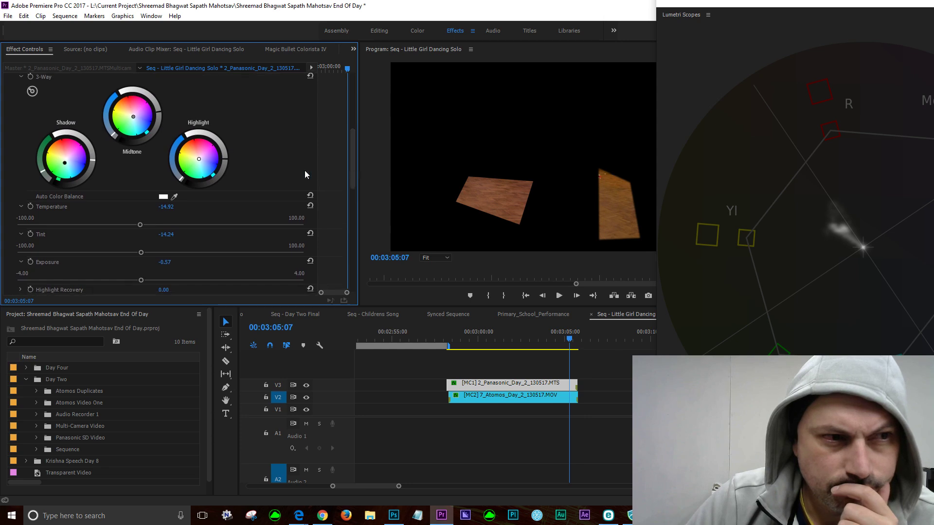
pyautogui.click(63, 163)
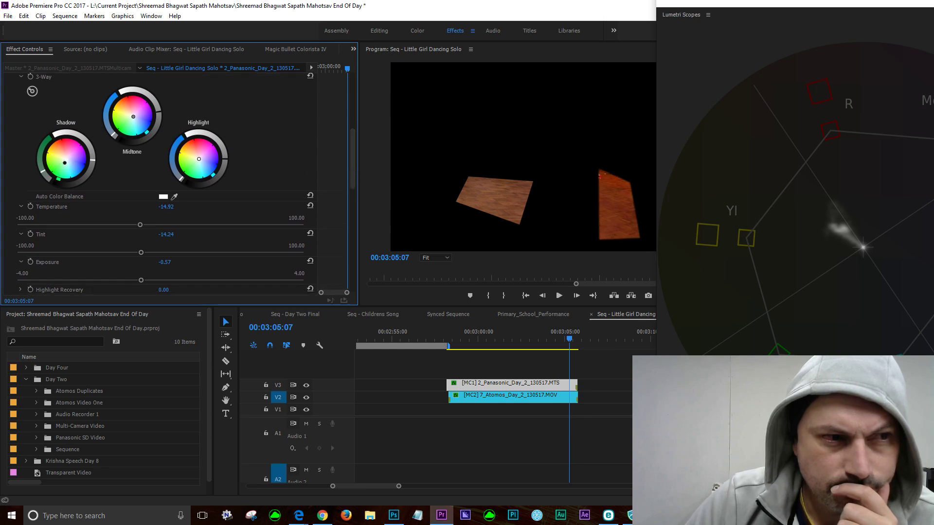
pyautogui.moveTo(66, 162); pyautogui.dragTo(71, 158)
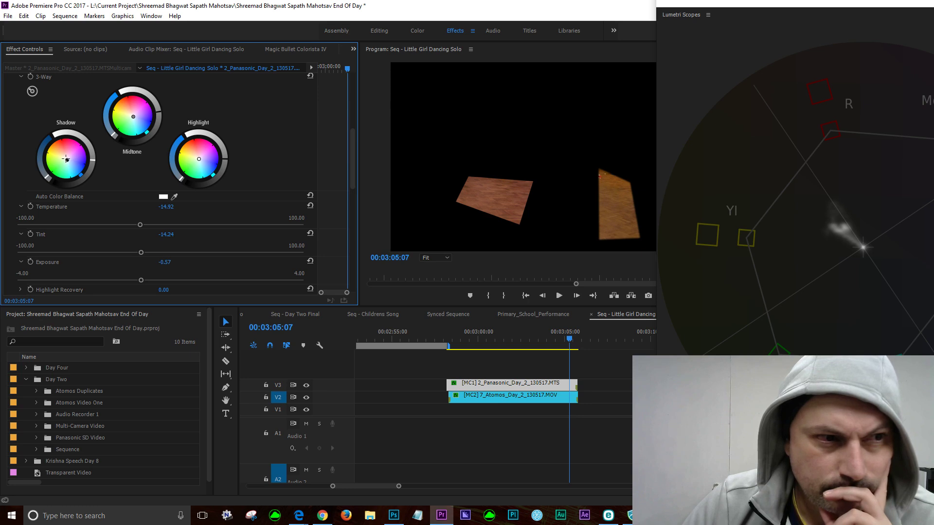
pyautogui.moveTo(67, 160); pyautogui.dragTo(67, 156)
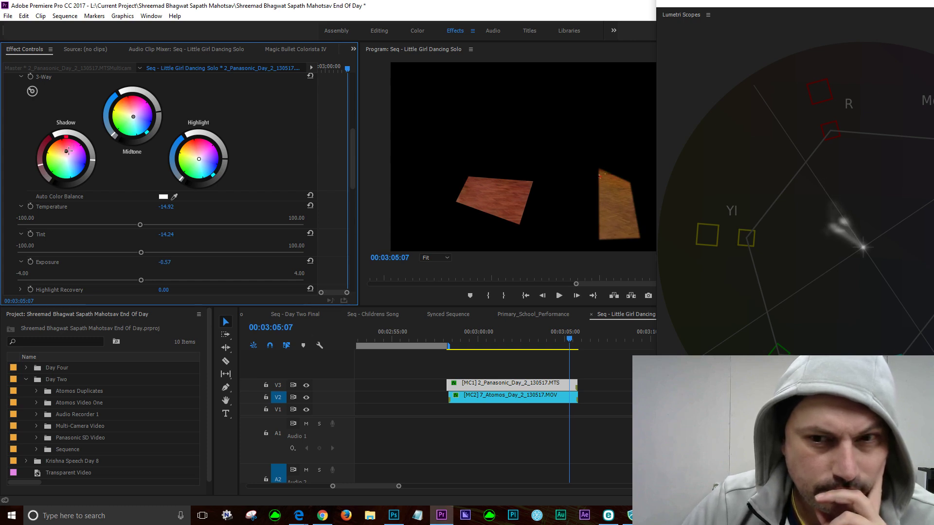
pyautogui.click(73, 150)
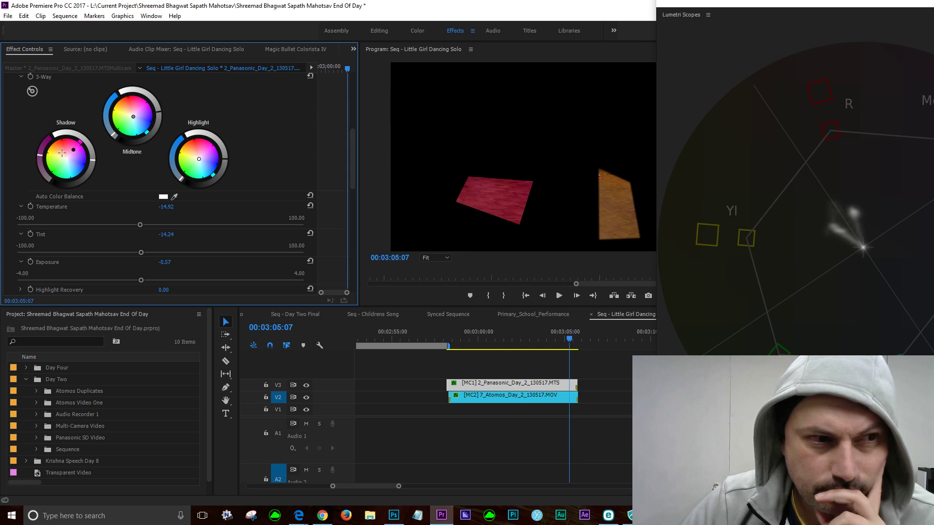
pyautogui.click(62, 152)
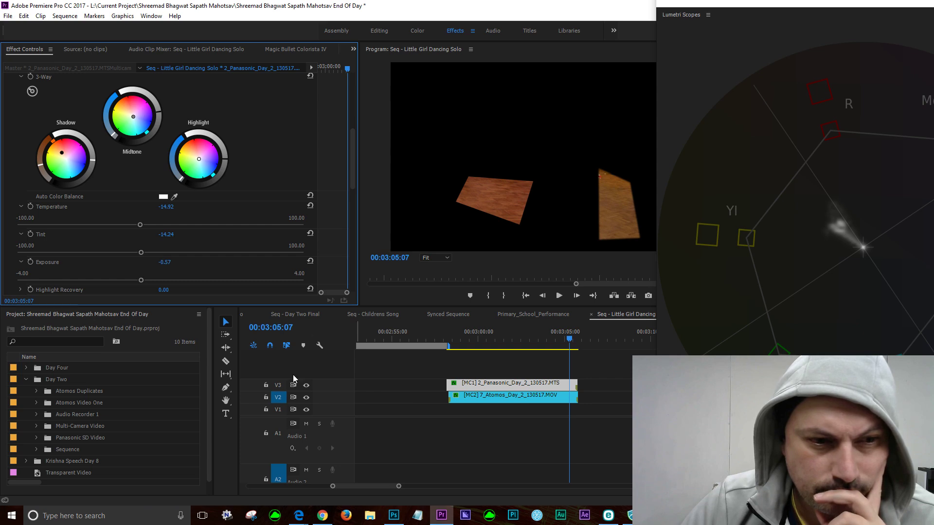
# Step: Hide track V2 and shift the Panasonic clip's Colorista IV Shadow color slightly toward pinkish red, judging its floor patch alone
pyautogui.click(306, 397)
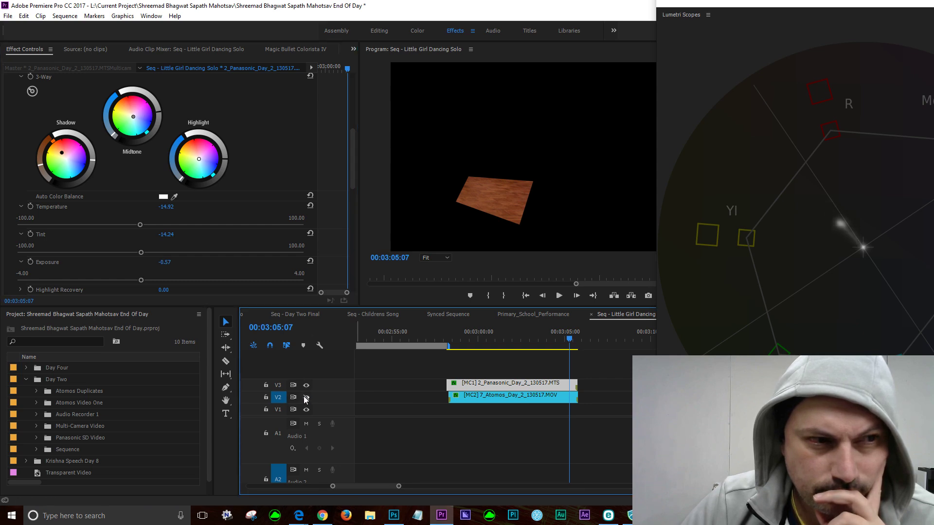
pyautogui.click(66, 149)
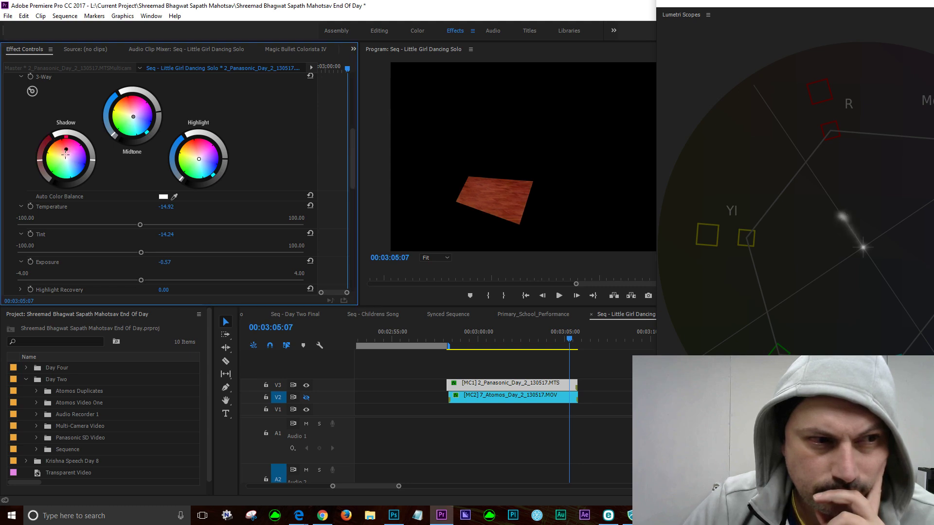
pyautogui.click(63, 146)
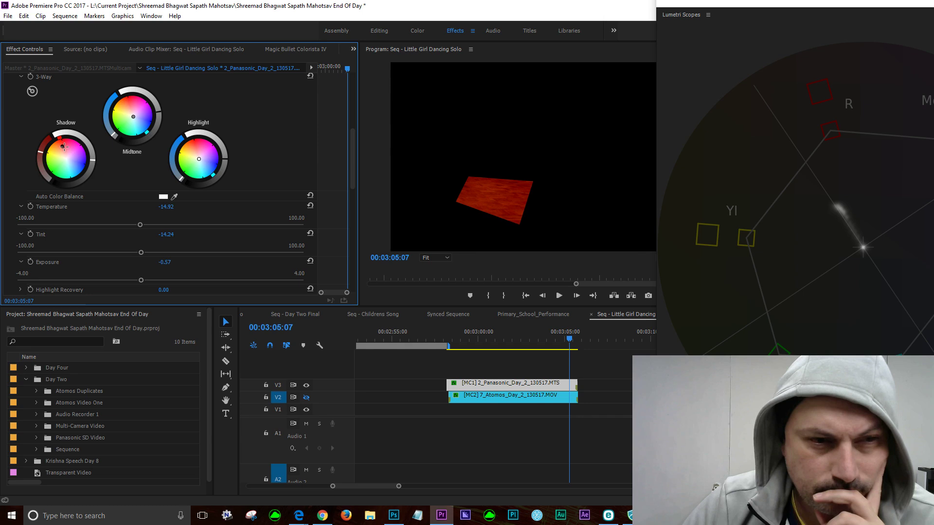
pyautogui.click(67, 153)
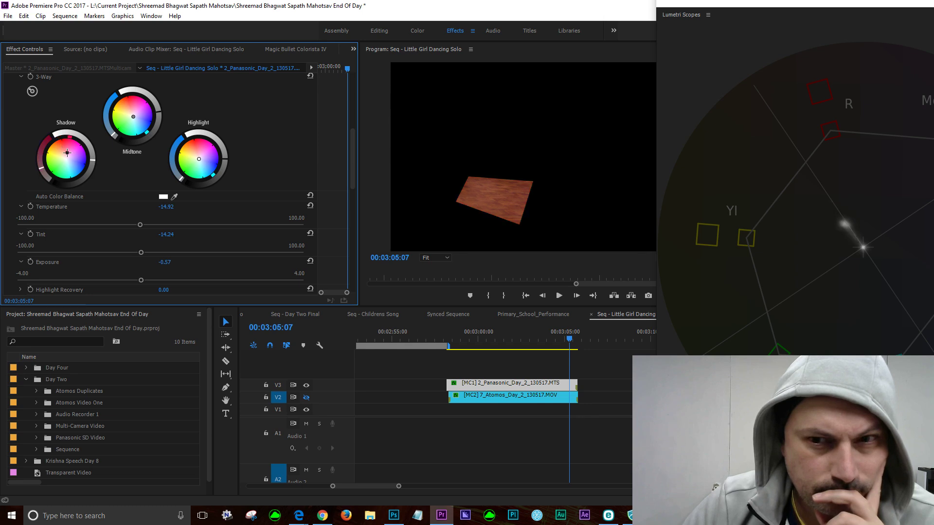
pyautogui.click(62, 148)
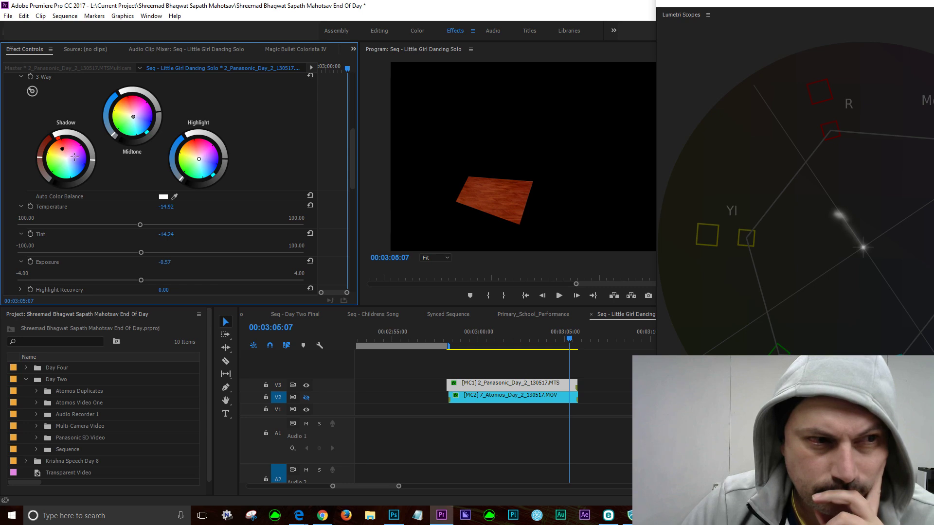
pyautogui.click(66, 154)
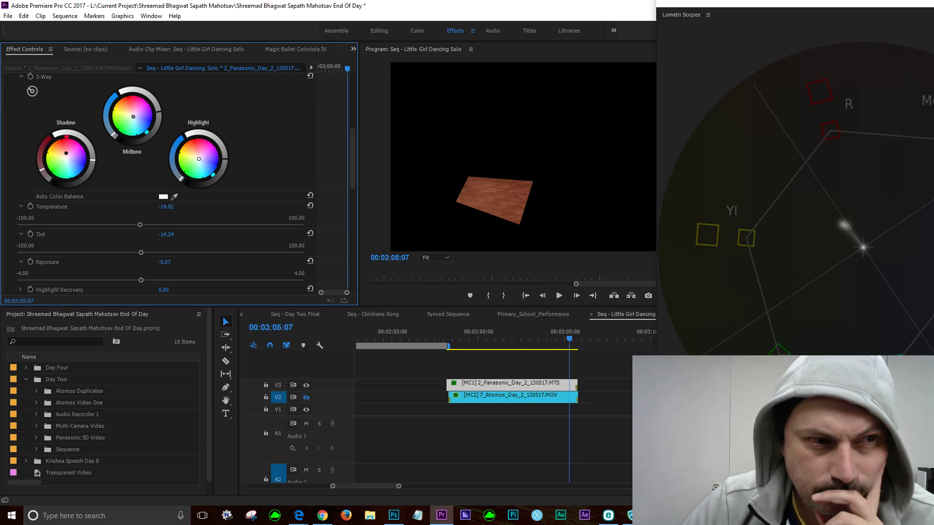
pyautogui.click(75, 153)
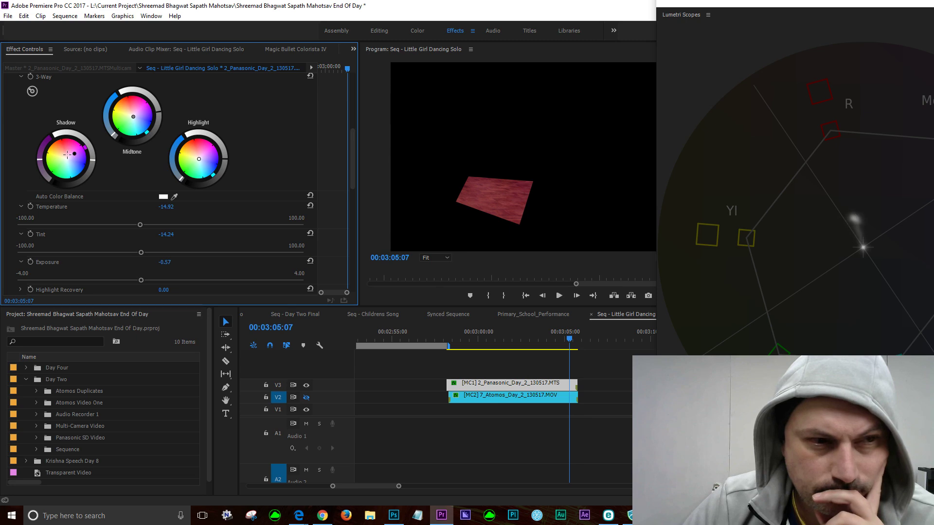
pyautogui.click(68, 151)
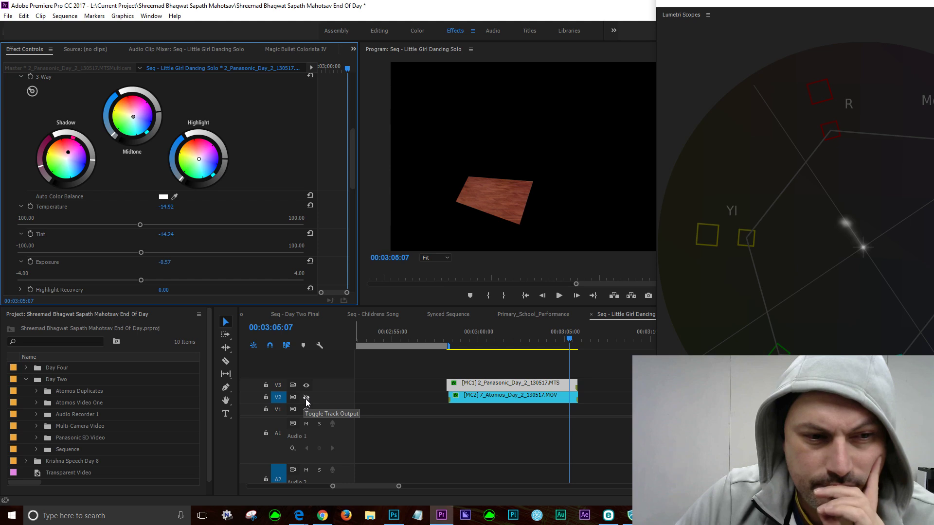
# Step: Show track V2 without V3 and bring the Atomos clip's Colorista IV Midtone color close to neutral with a slight magenta bias
pyautogui.click(306, 383)
pyautogui.click(305, 384)
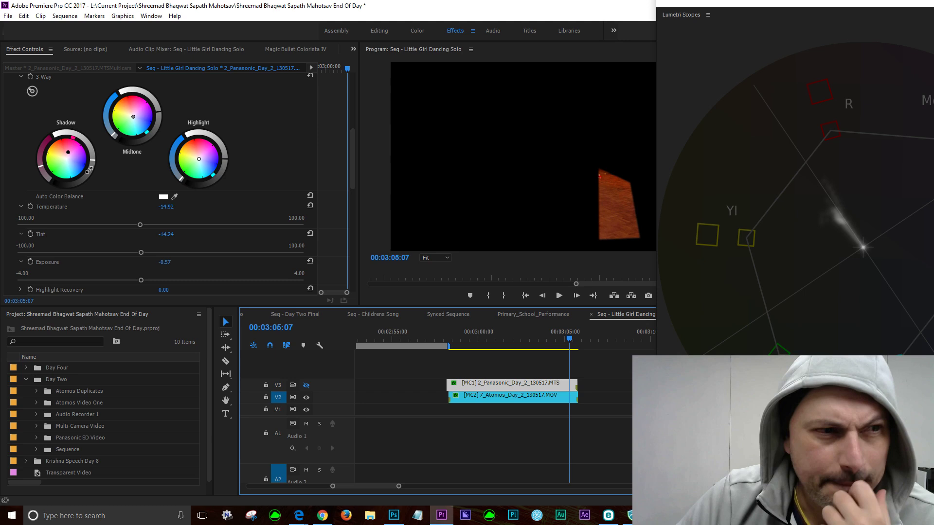
pyautogui.click(489, 362)
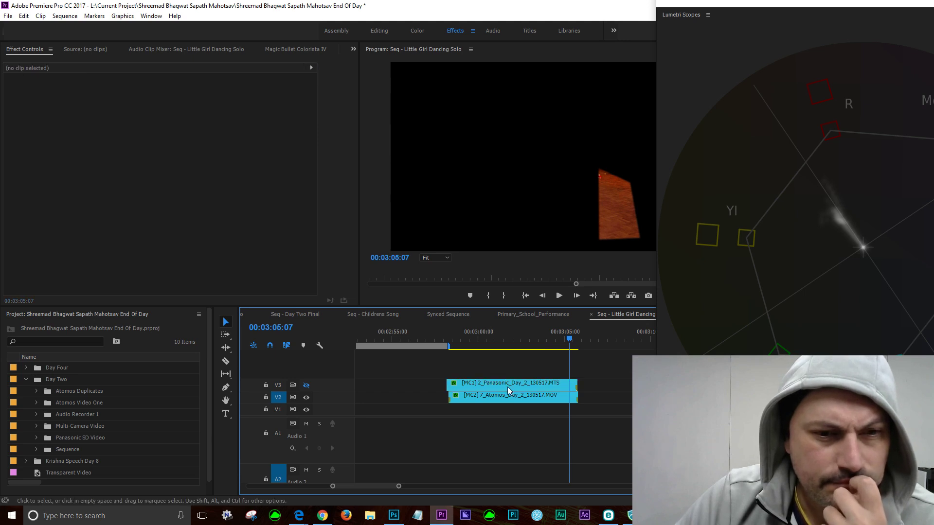
pyautogui.click(501, 403)
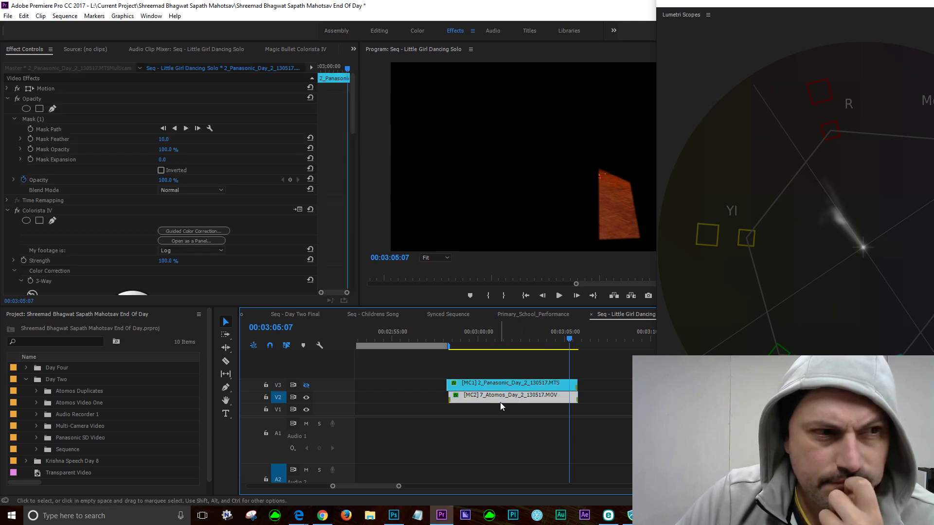
pyautogui.moveTo(352, 130); pyautogui.dragTo(350, 192)
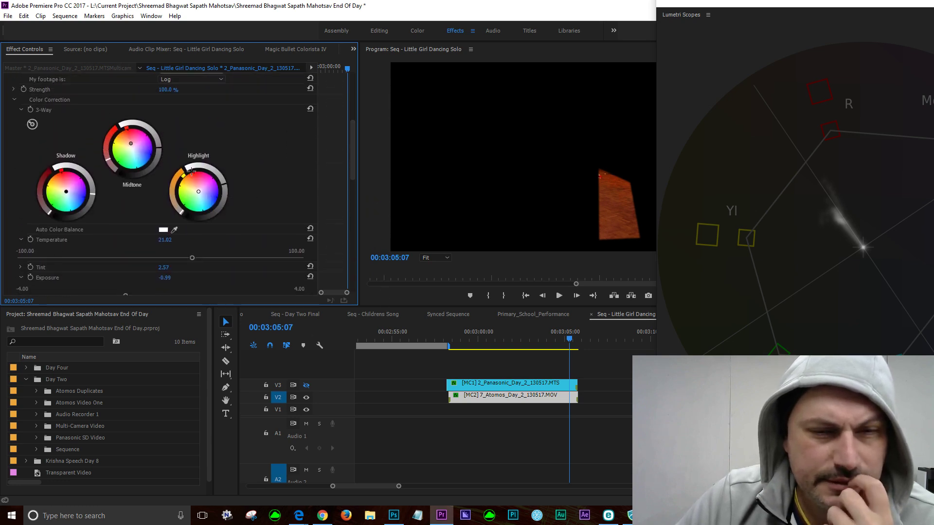
pyautogui.moveTo(131, 145); pyautogui.dragTo(133, 148)
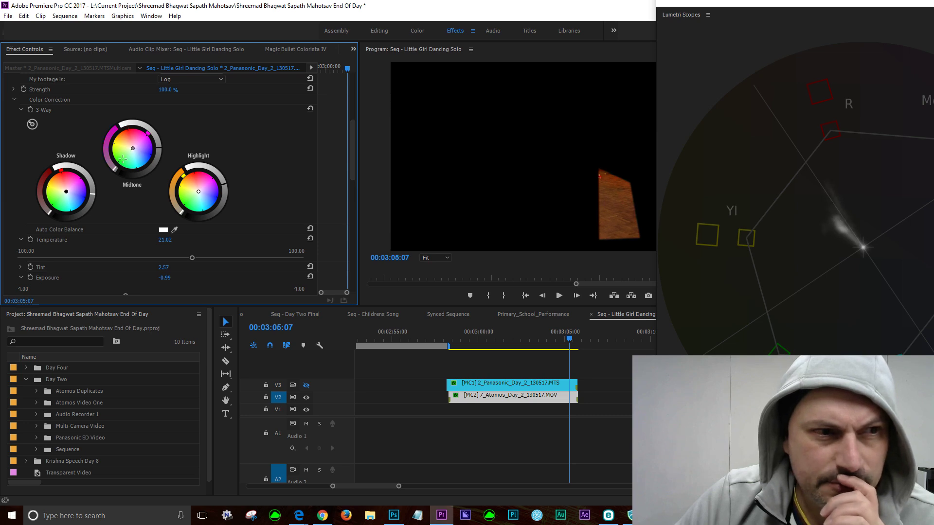
# Step: Shift the Atomos clip's Colorista IV Shadow color slightly toward red after testing a magenta bias
pyautogui.click(66, 186)
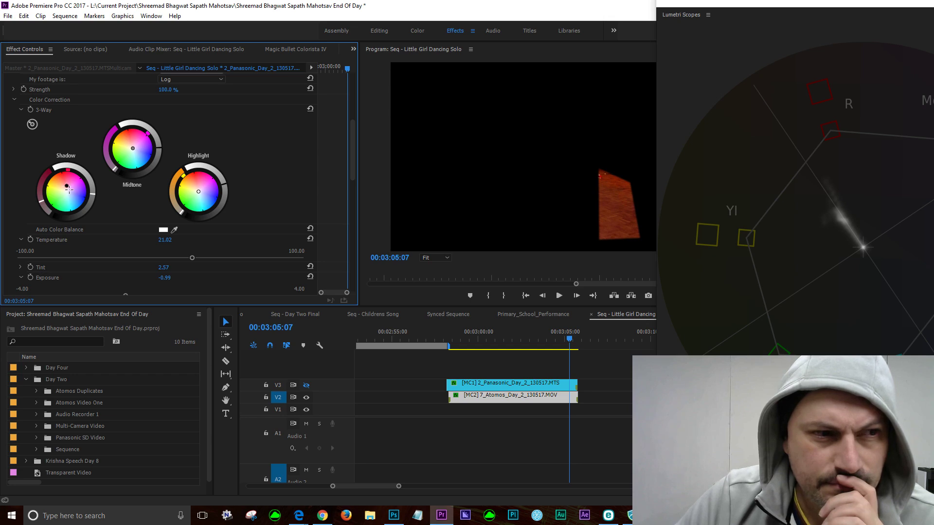
pyautogui.click(68, 188)
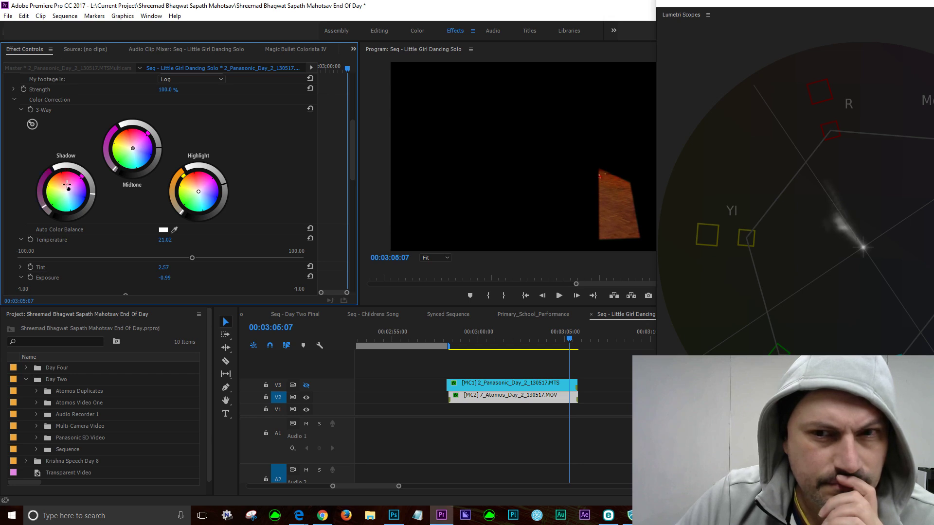
pyautogui.click(67, 183)
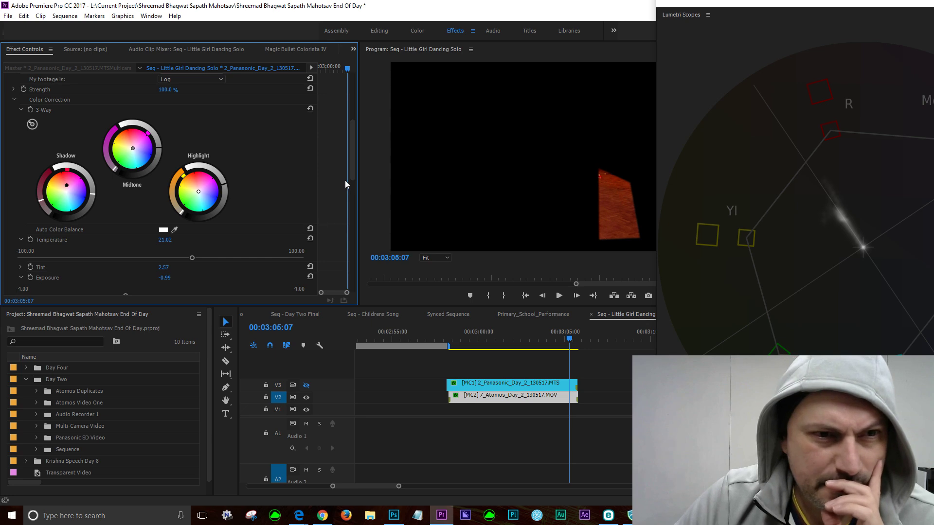
# Step: Lower the Atomos clip's Colorista IV Saturation gradually to -2.37
pyautogui.scroll(-3, 345, 183)
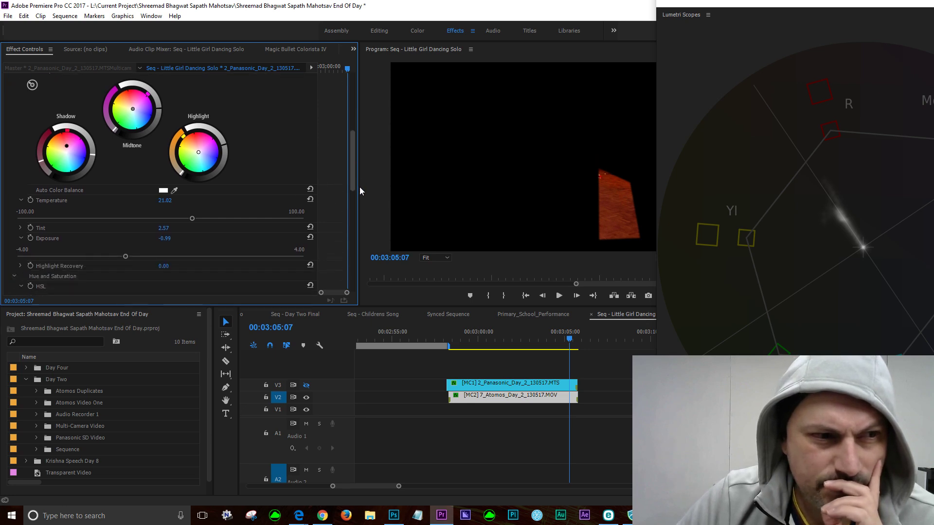
pyautogui.moveTo(359, 191); pyautogui.dragTo(412, 252)
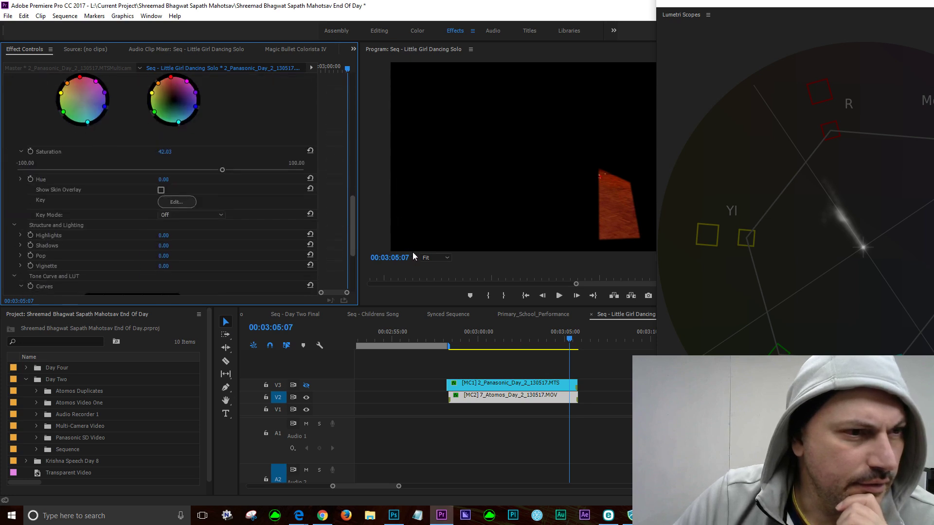
pyautogui.moveTo(205, 171); pyautogui.dragTo(196, 170)
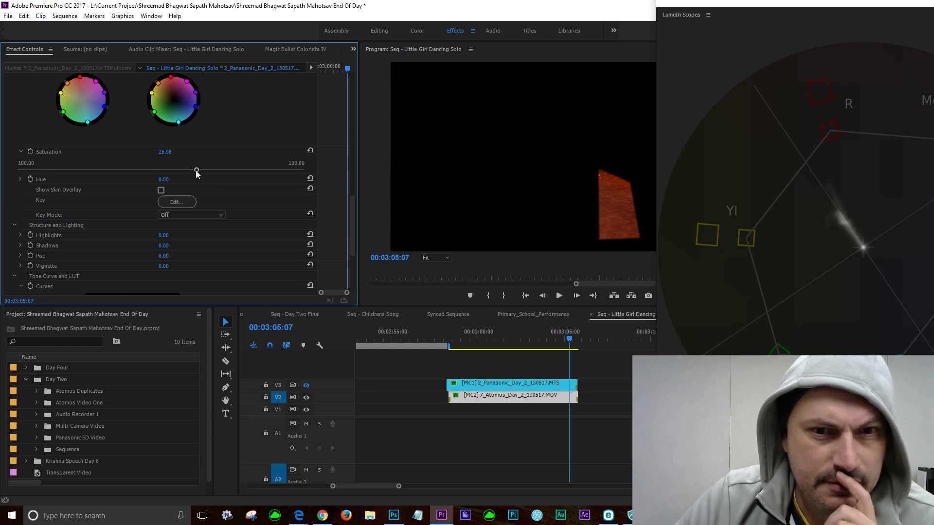
pyautogui.click(184, 170)
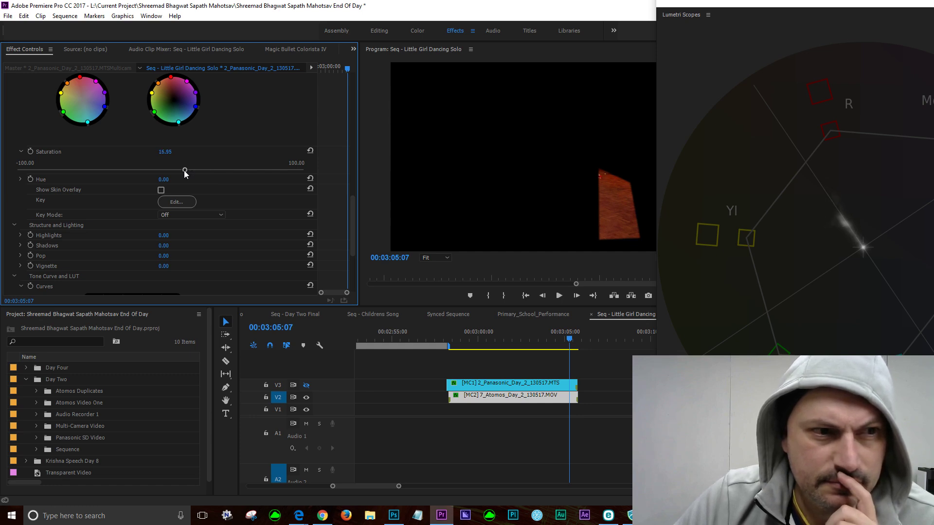
pyautogui.click(173, 170)
pyautogui.click(165, 170)
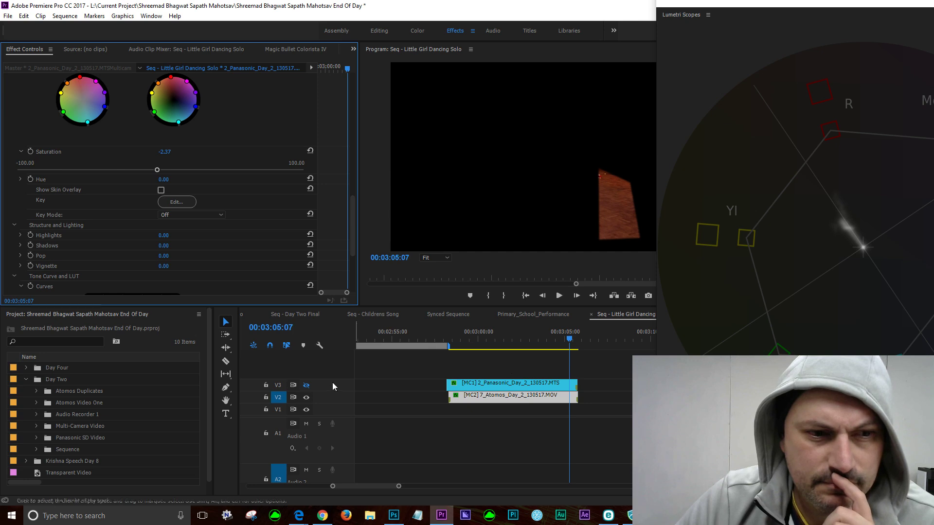
# Step: Compare the two floor patches in the vectorscope by toggling the output of tracks V3 and V2, leaving both shown
pyautogui.click(305, 385)
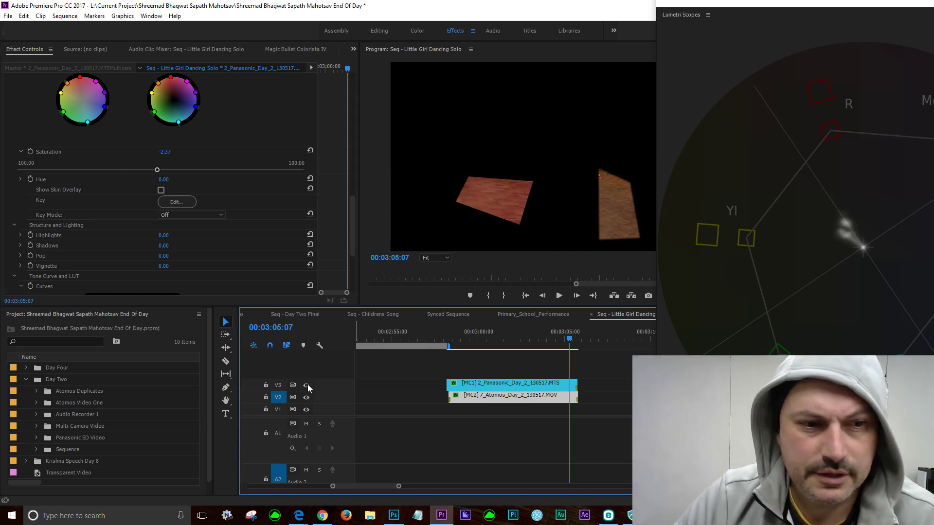
pyautogui.click(307, 385)
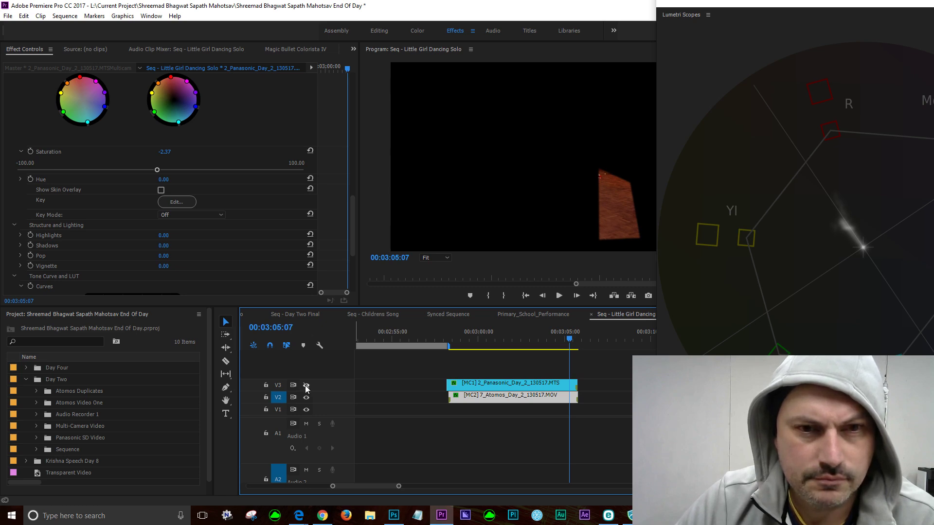
pyautogui.click(306, 385)
pyautogui.click(305, 385)
pyautogui.click(305, 385)
pyautogui.click(305, 397)
pyautogui.click(305, 397)
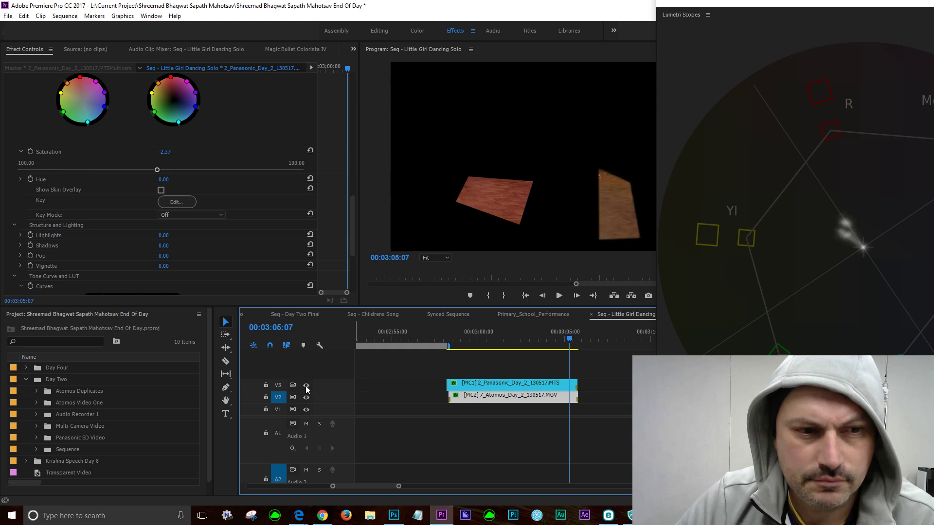
pyautogui.click(307, 385)
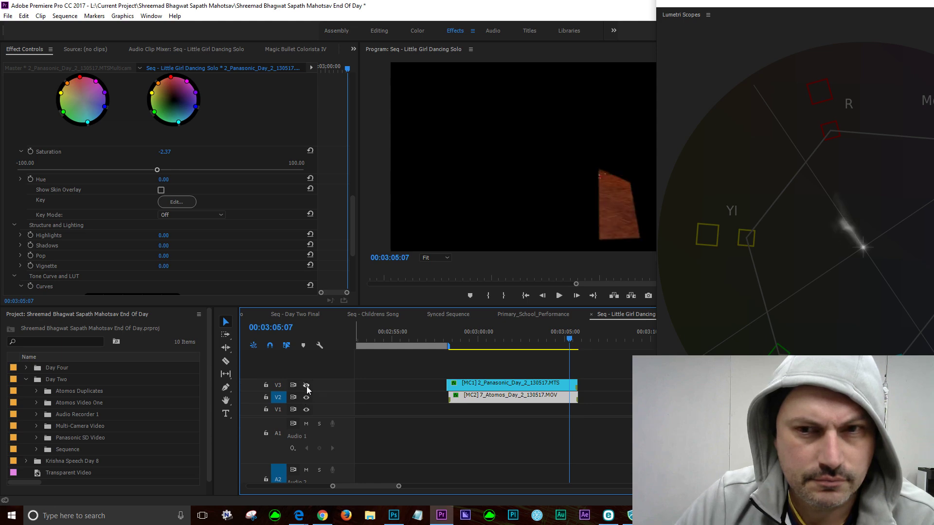
pyautogui.click(306, 385)
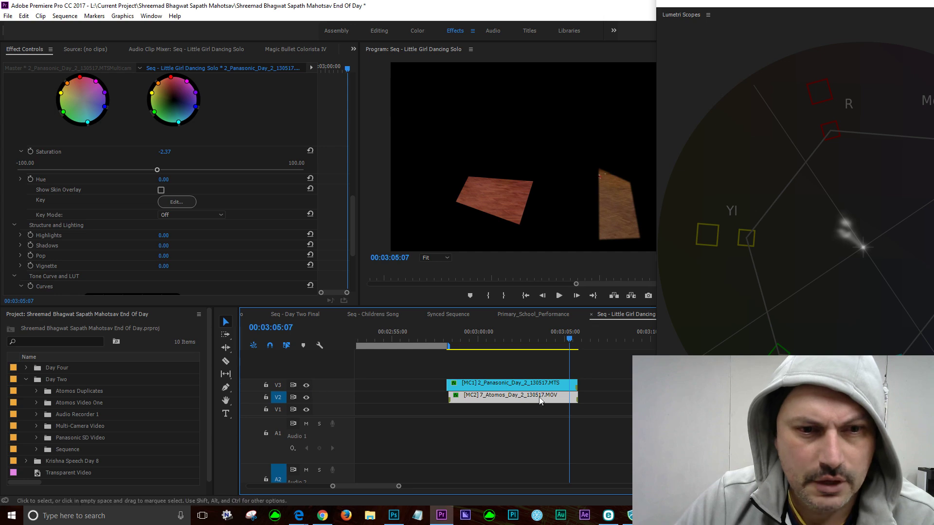
# Step: Move the playhead to 00:02:59:02 and disable the Atomos clip's masked Opacity effect to show its full frame
pyautogui.moveTo(514, 339); pyautogui.dragTo(463, 339)
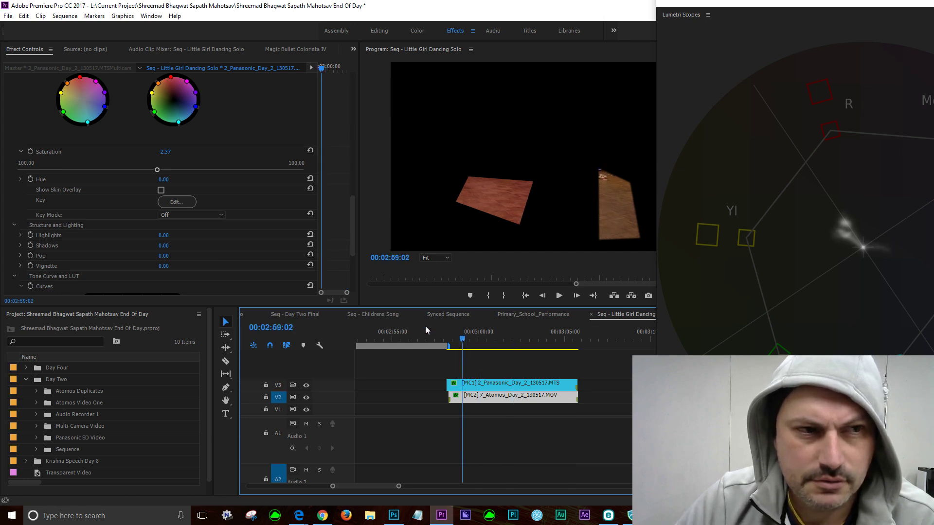
pyautogui.moveTo(351, 216); pyautogui.dragTo(371, 55)
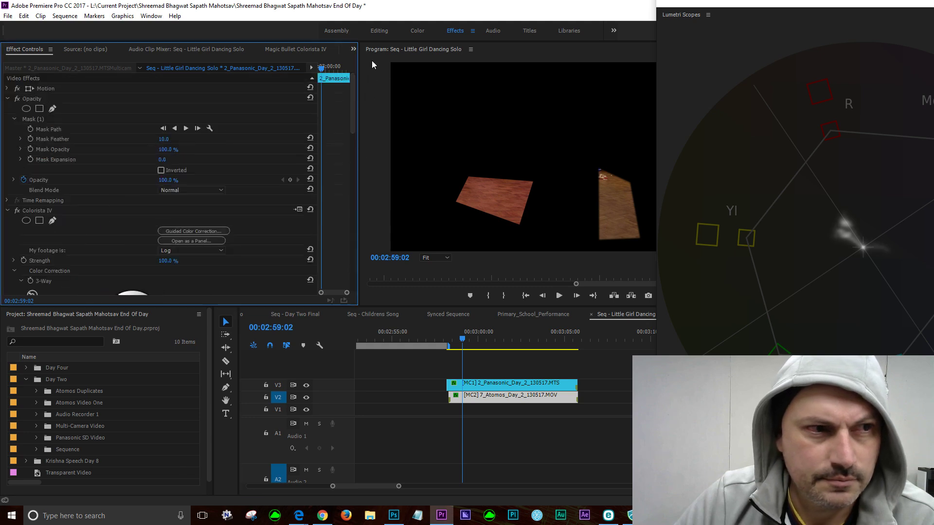
pyautogui.click(17, 102)
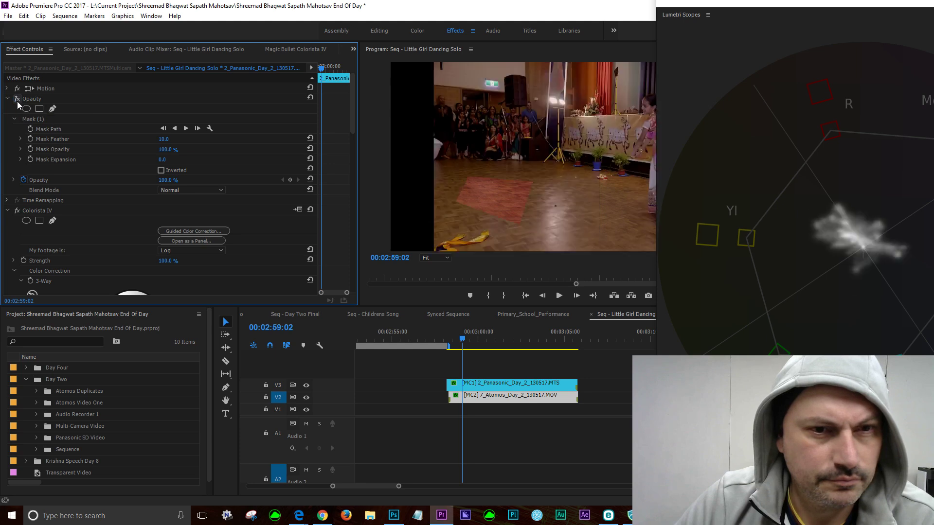
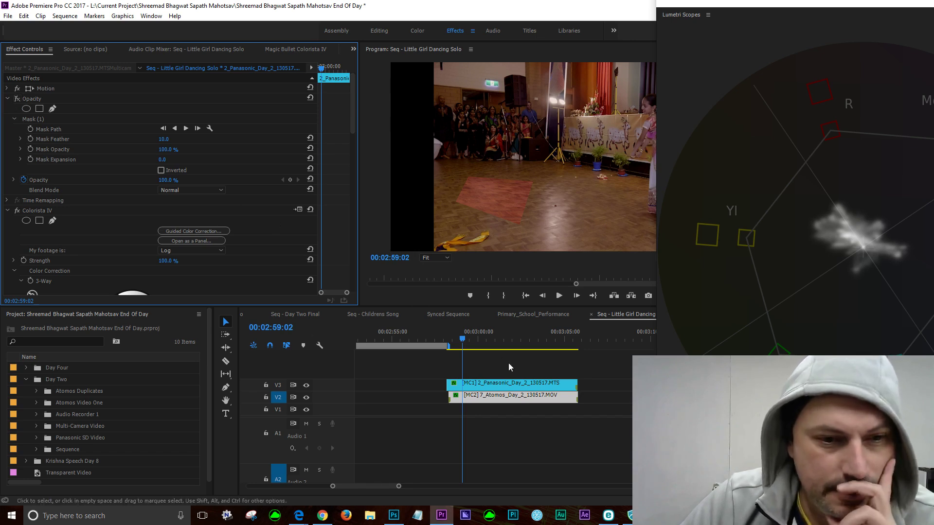
# Step: Scrub to 00:03:03:05 and compare the Panasonic floor patch with the Atomos frame by toggling track V3's output
pyautogui.click(503, 339)
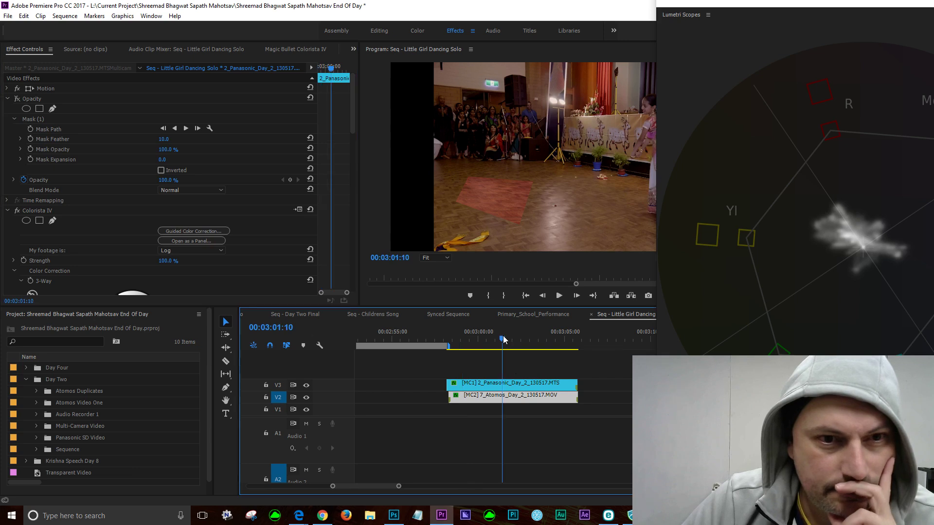
pyautogui.click(534, 342)
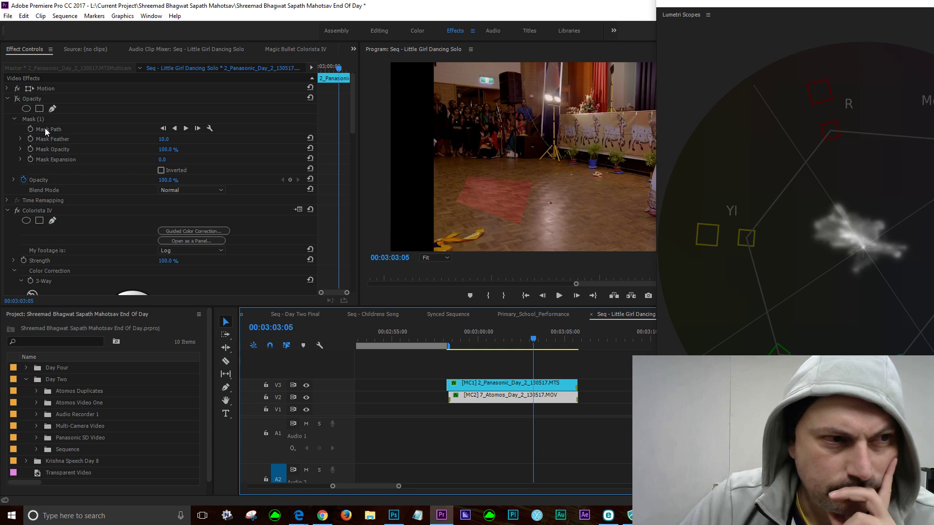
pyautogui.click(501, 383)
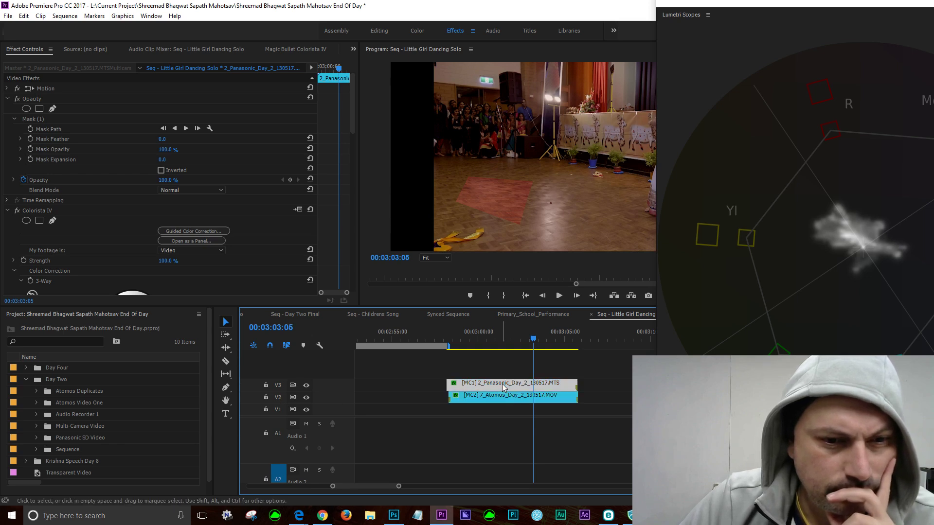
pyautogui.click(306, 386)
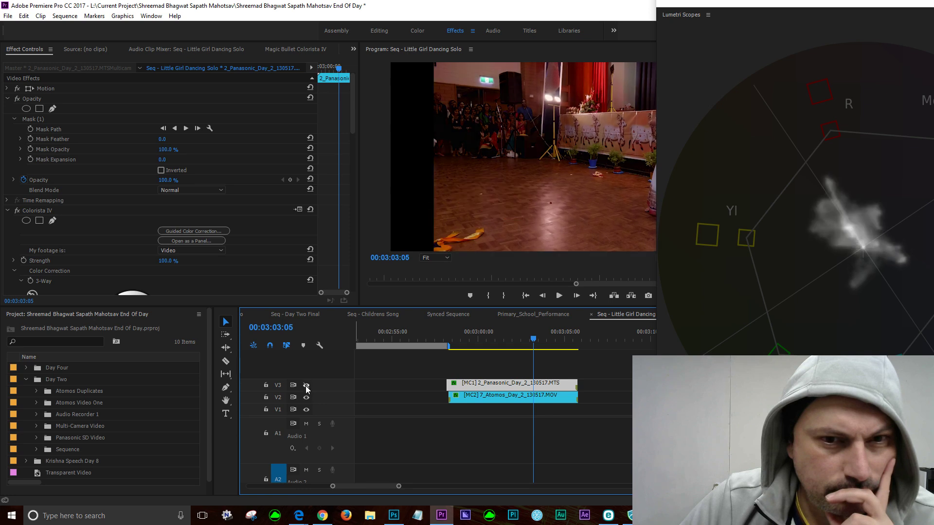
pyautogui.click(307, 386)
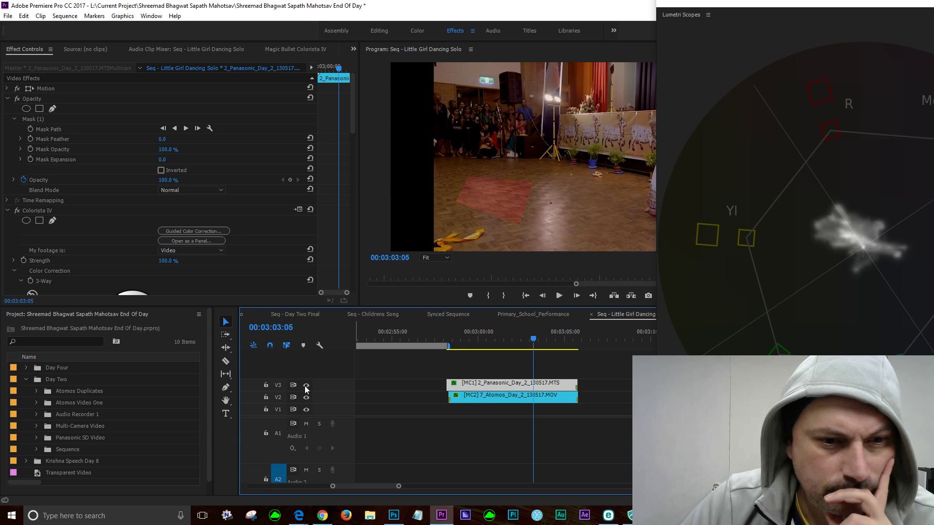
# Step: Disable the Panasonic clip's masked Opacity effect while track V2 is hidden, and show V2 again
pyautogui.click(306, 398)
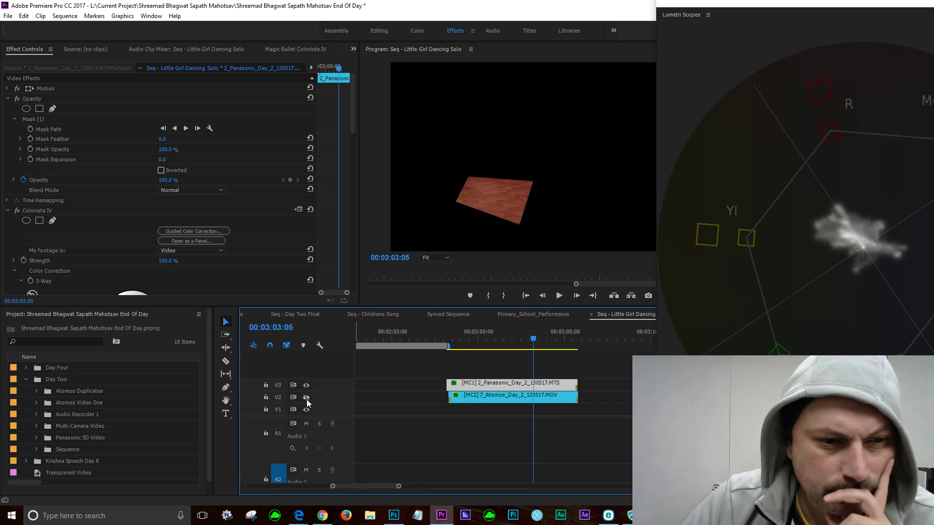
pyautogui.click(18, 100)
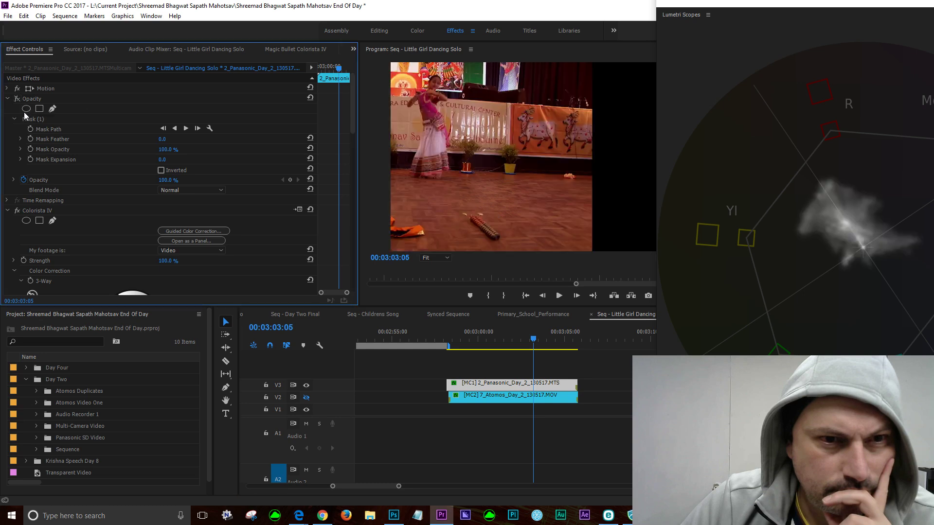
pyautogui.click(306, 397)
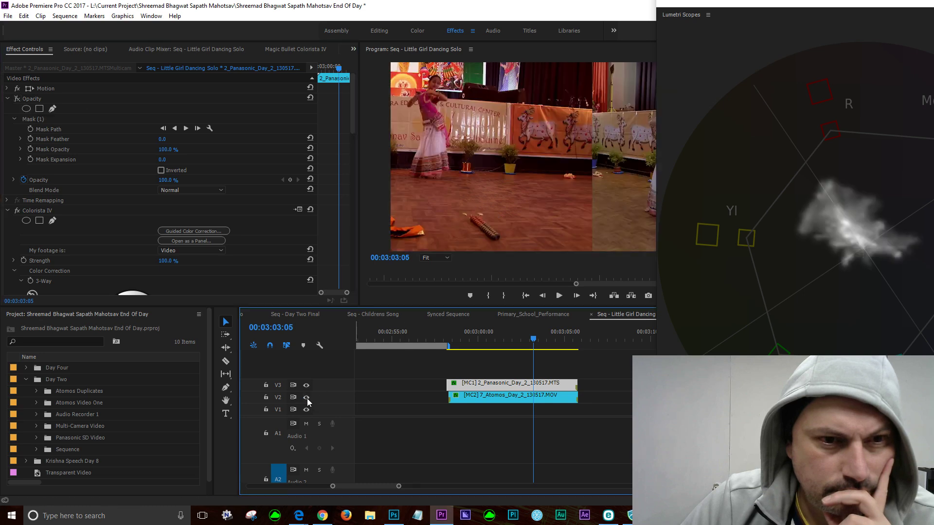
# Step: Set the playhead to 00:03:01:19 and move the Lumetri Scopes window off the editing workspace
pyautogui.click(507, 342)
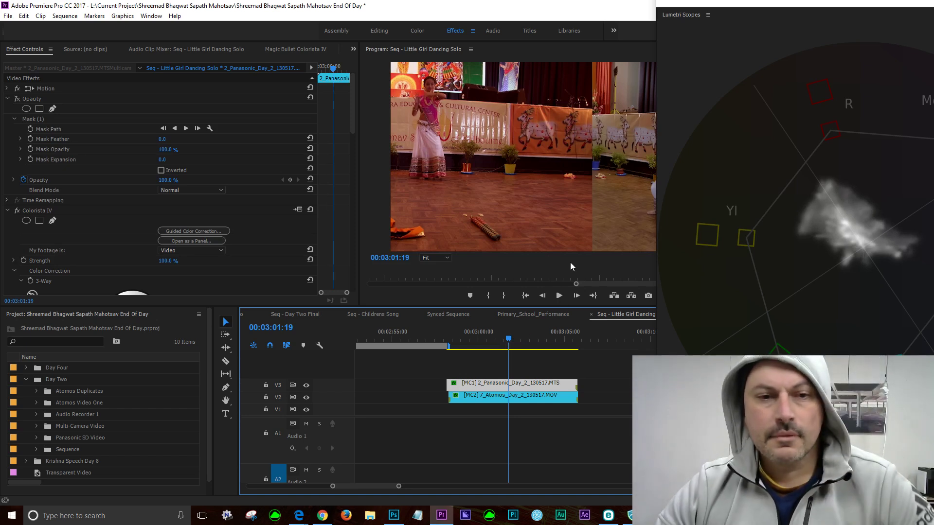
pyautogui.click(407, 293)
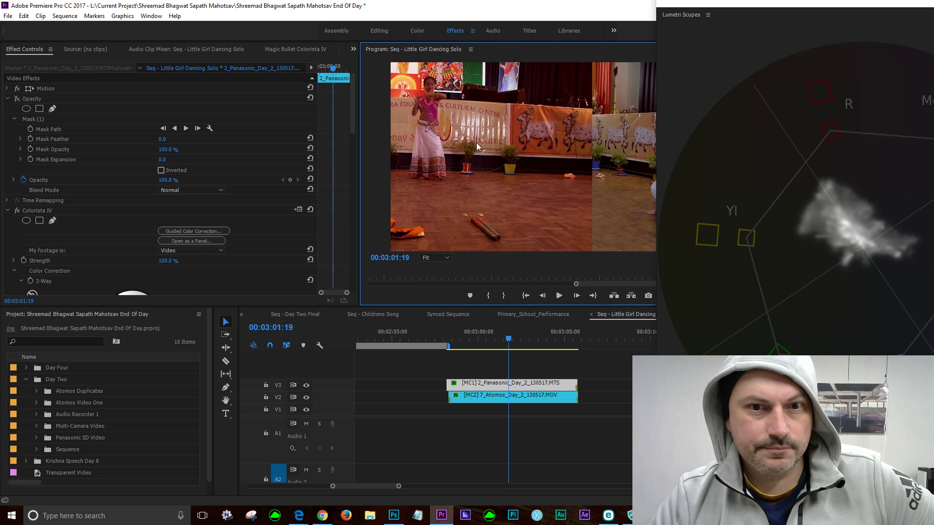
pyautogui.moveTo(778, 5); pyautogui.dragTo(933, 6)
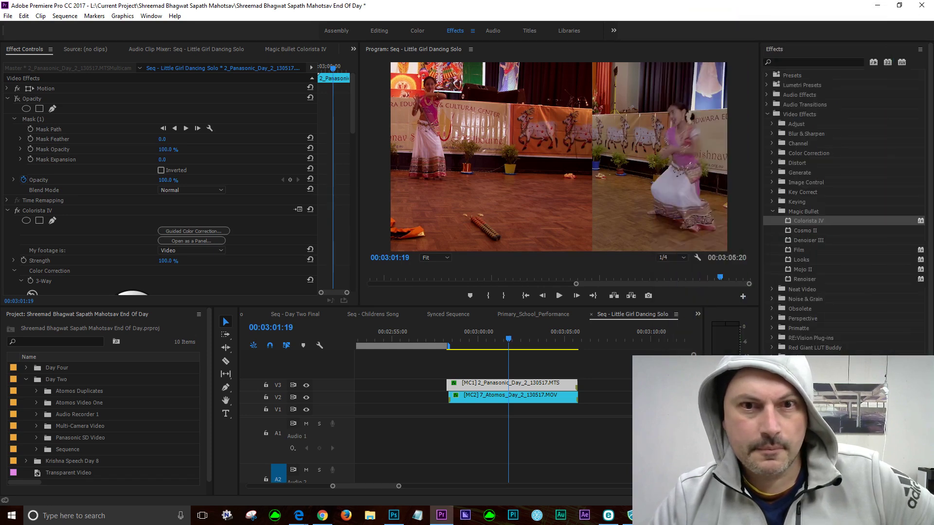
# Step: Compare the full Panasonic and Atomos frames at several times, toggling track V2's output and the Panasonic clip's Opacity effect
pyautogui.click(489, 340)
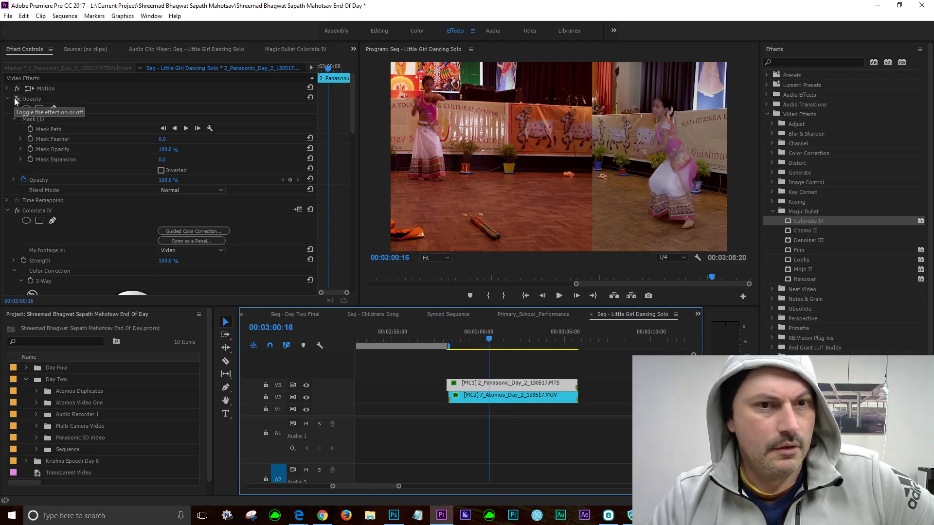
pyautogui.click(307, 398)
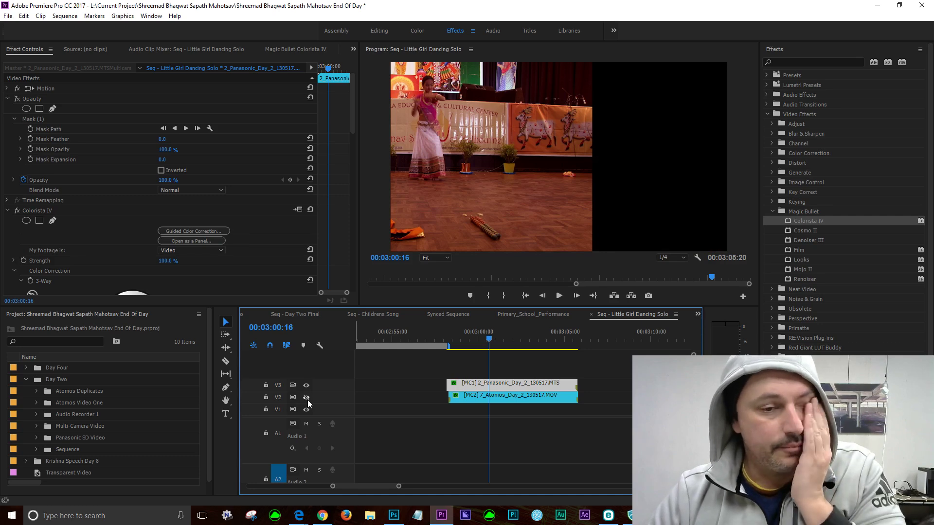
pyautogui.click(456, 363)
pyautogui.click(470, 383)
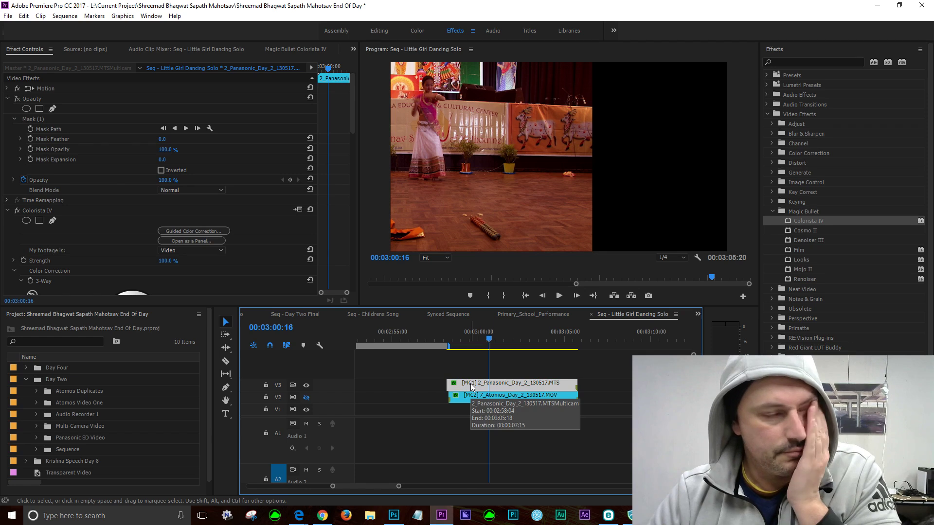
pyautogui.click(16, 100)
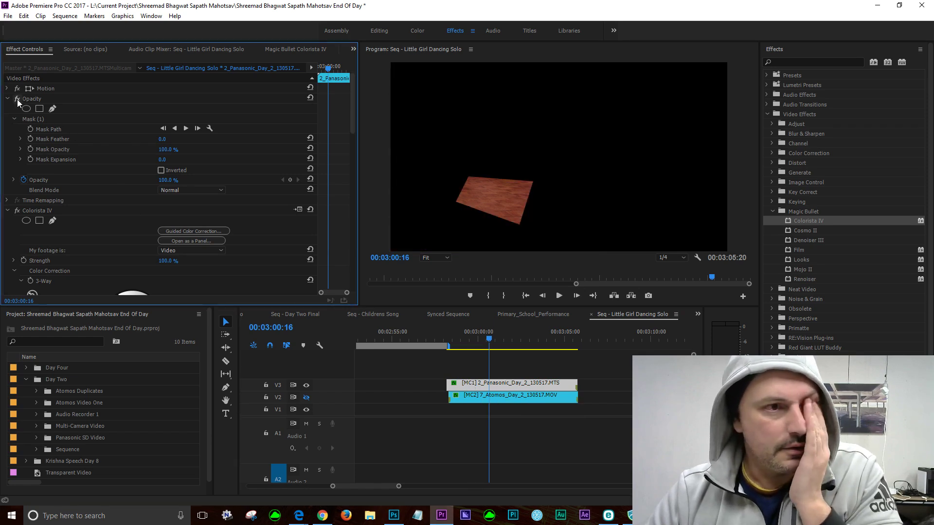
pyautogui.click(17, 100)
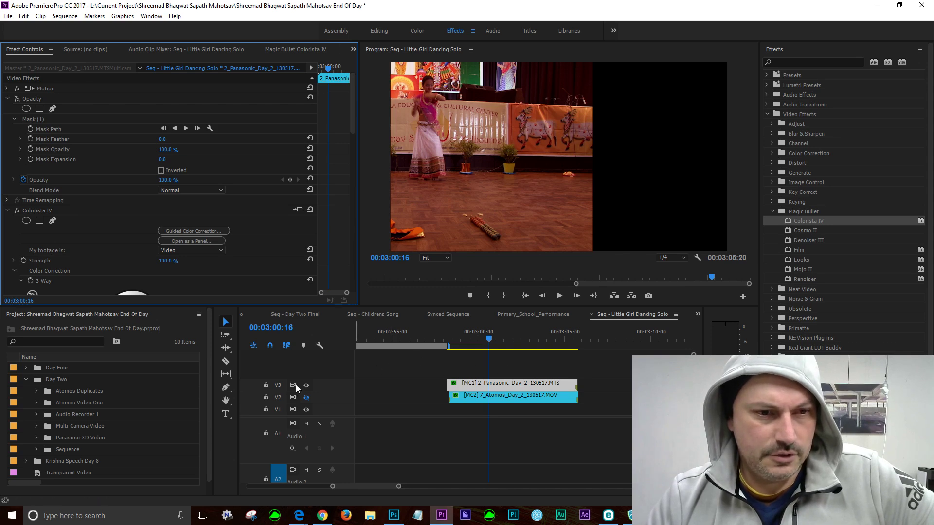
pyautogui.click(306, 398)
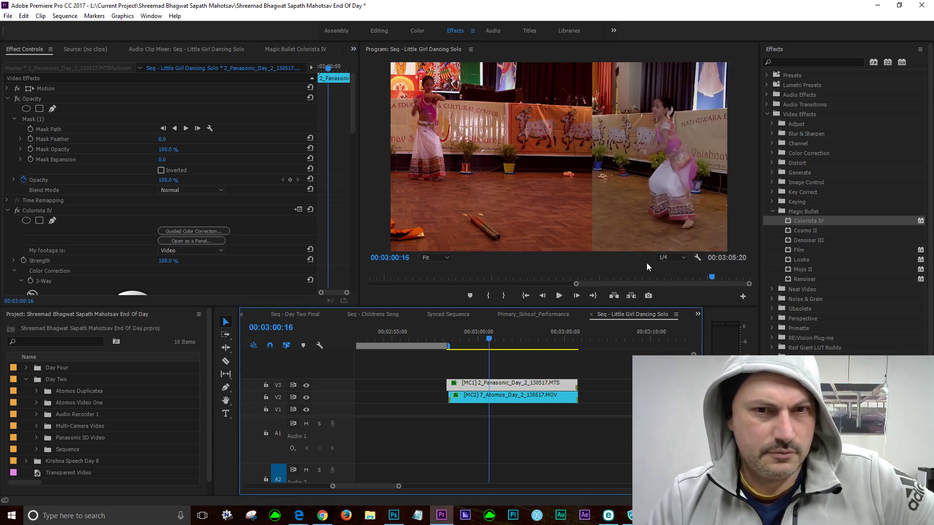
pyautogui.click(528, 339)
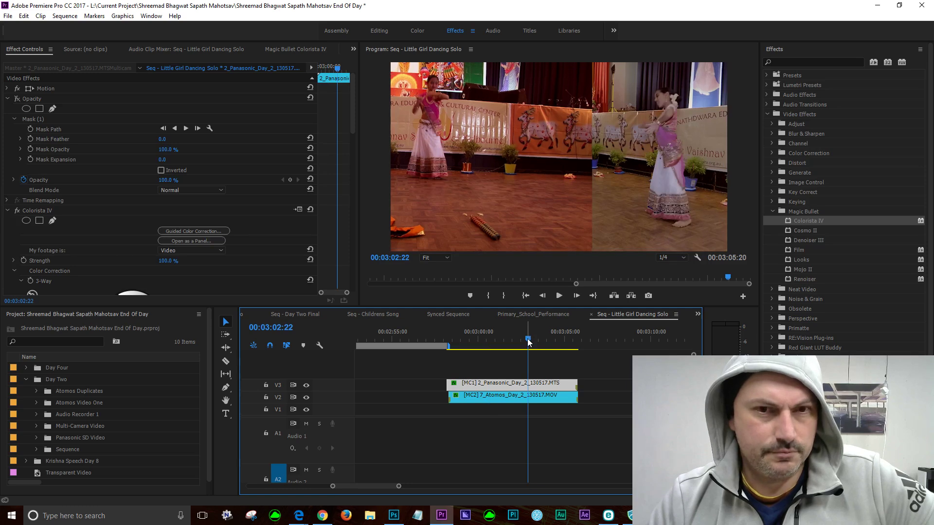
pyautogui.click(470, 339)
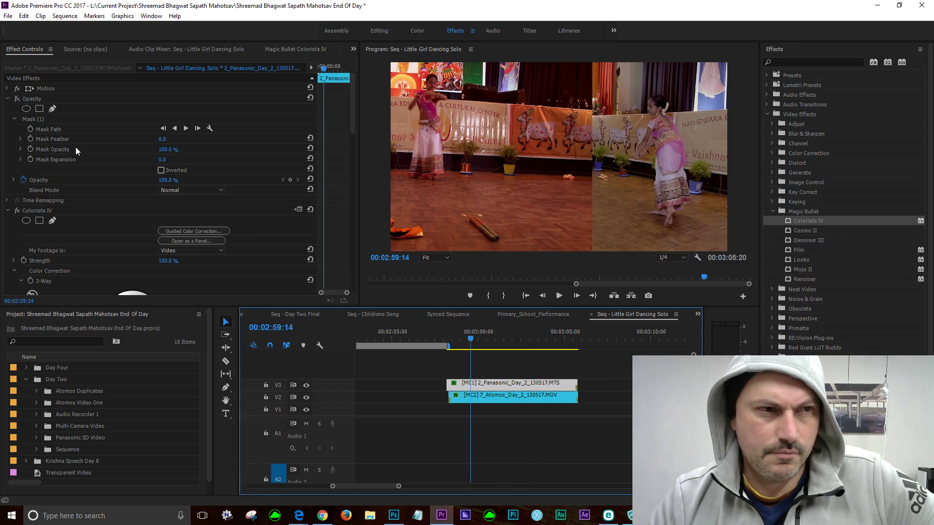
# Step: Shift the Panasonic clip's opacity mask right and slightly down across the floor, and re-enable its masked Opacity effect
pyautogui.click(25, 119)
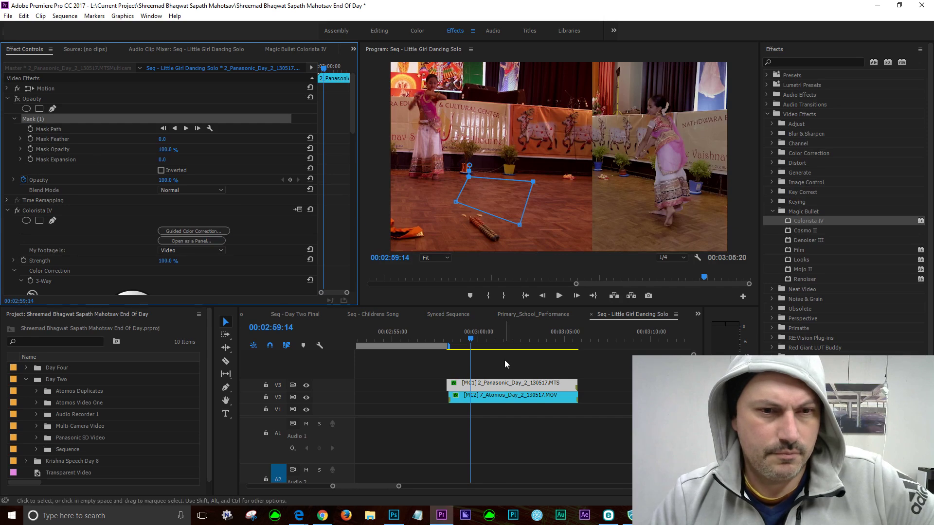
pyautogui.click(479, 358)
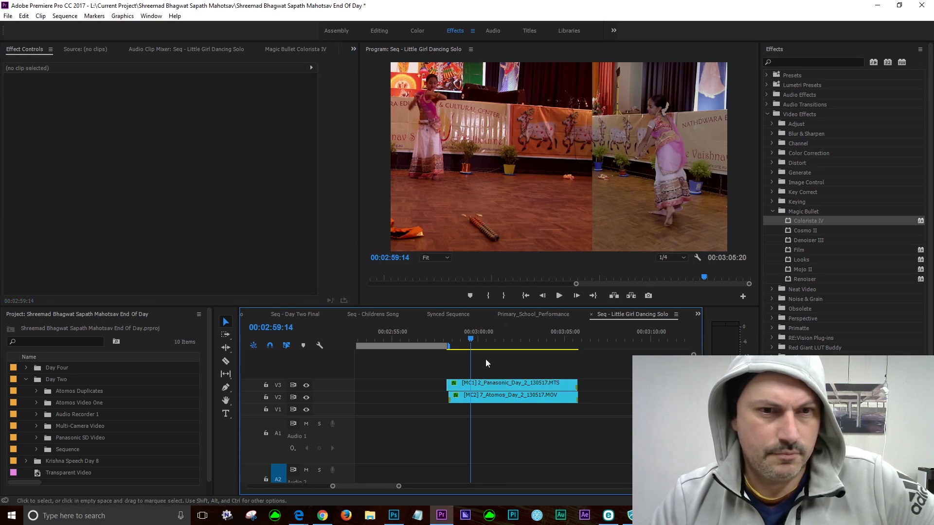
pyautogui.click(523, 384)
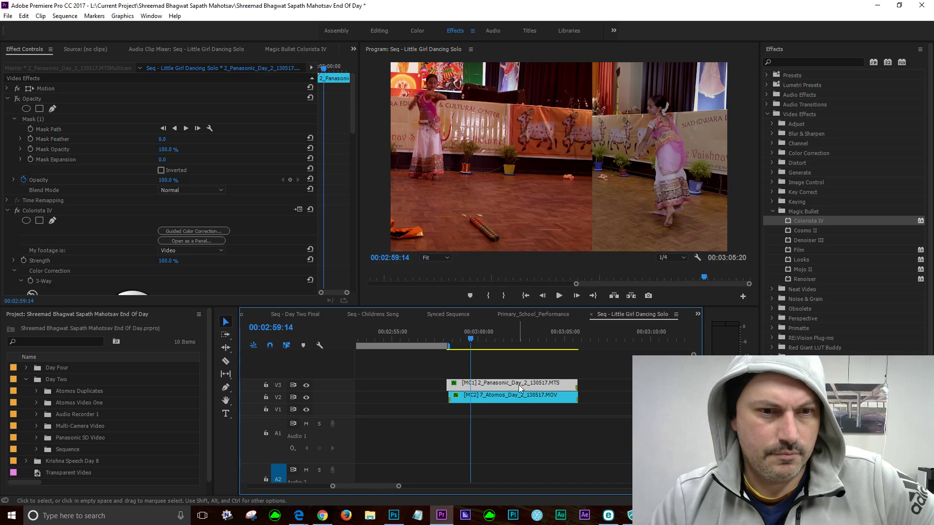
pyautogui.click(30, 119)
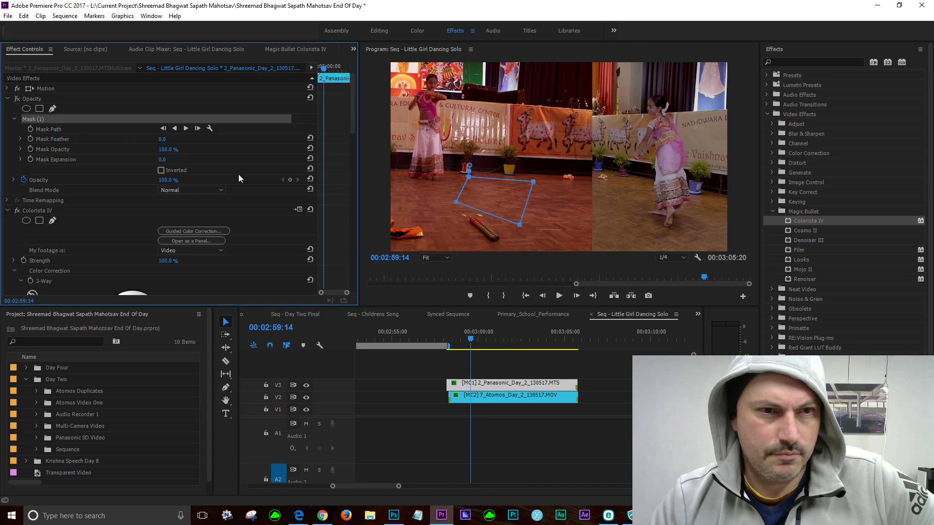
pyautogui.moveTo(486, 197); pyautogui.dragTo(518, 212)
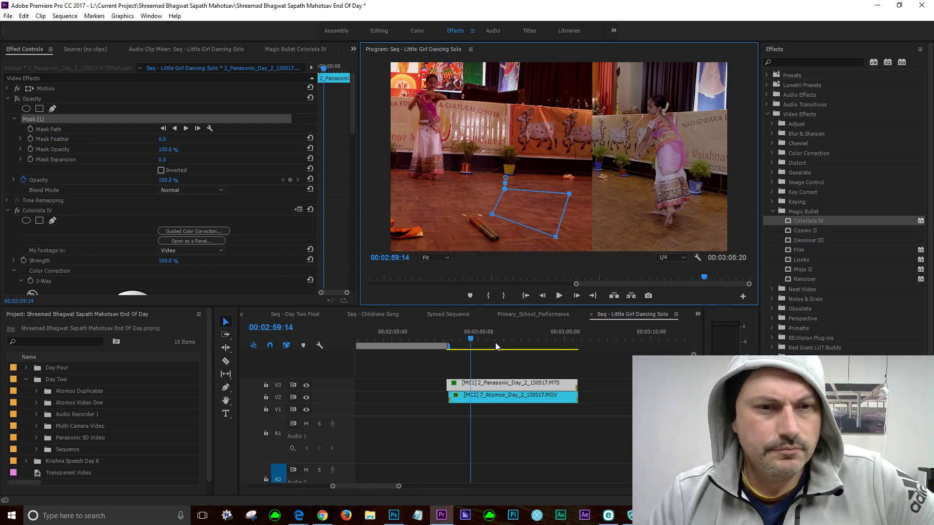
pyautogui.click(17, 99)
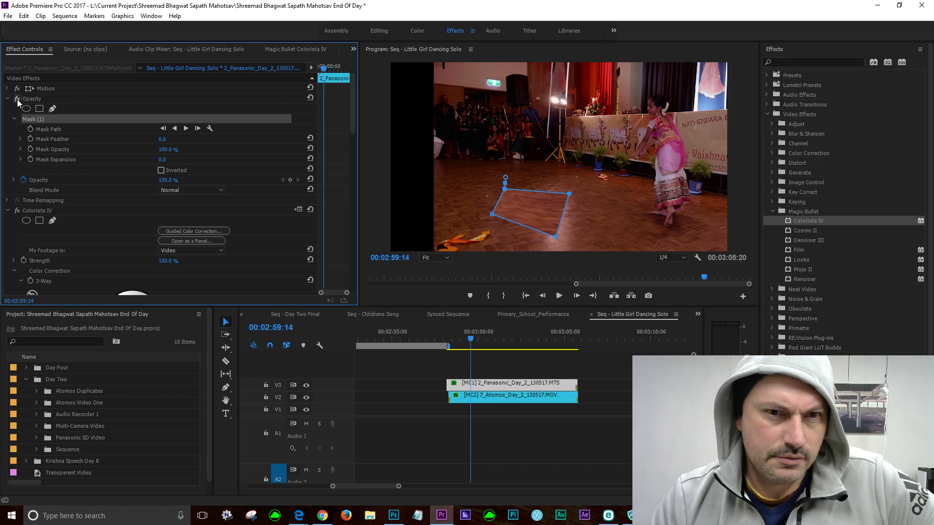
# Step: Copy the Panasonic clip on track V3 with its Colorista IV grade
pyautogui.click(532, 361)
pyautogui.click(533, 389)
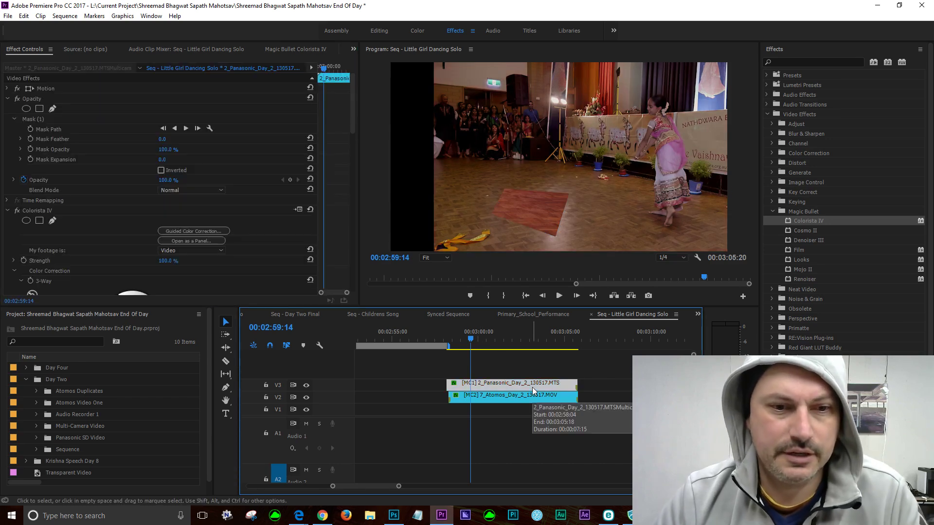
pyautogui.rightClick(533, 389)
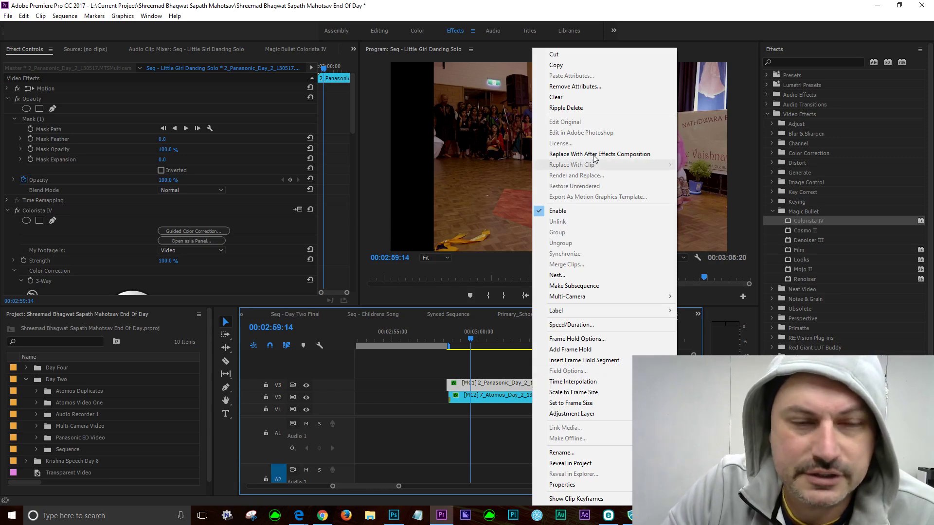
pyautogui.click(559, 68)
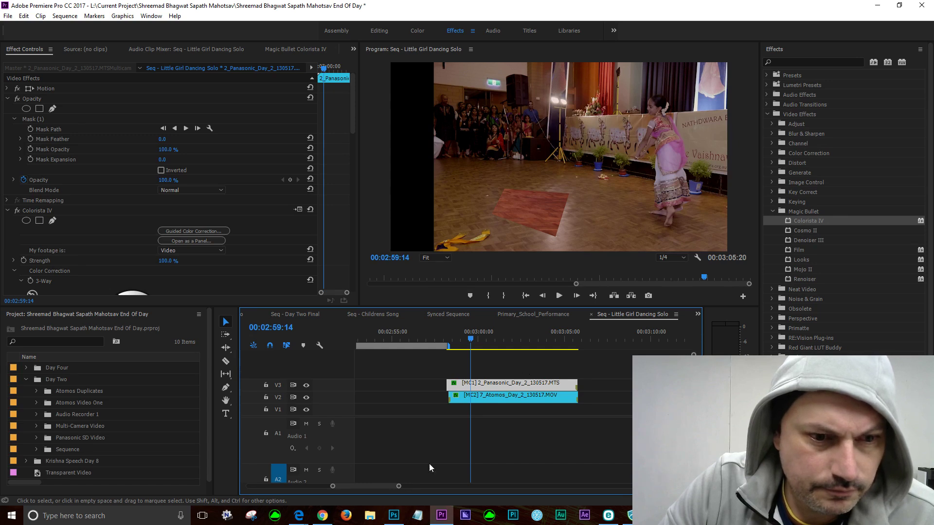
# Step: Try pasting only the copied Colorista IV effect onto the short MC2 clip at 00:00:09:19 near the sequence's start, and undo it
pyautogui.moveTo(375, 486); pyautogui.dragTo(194, 466)
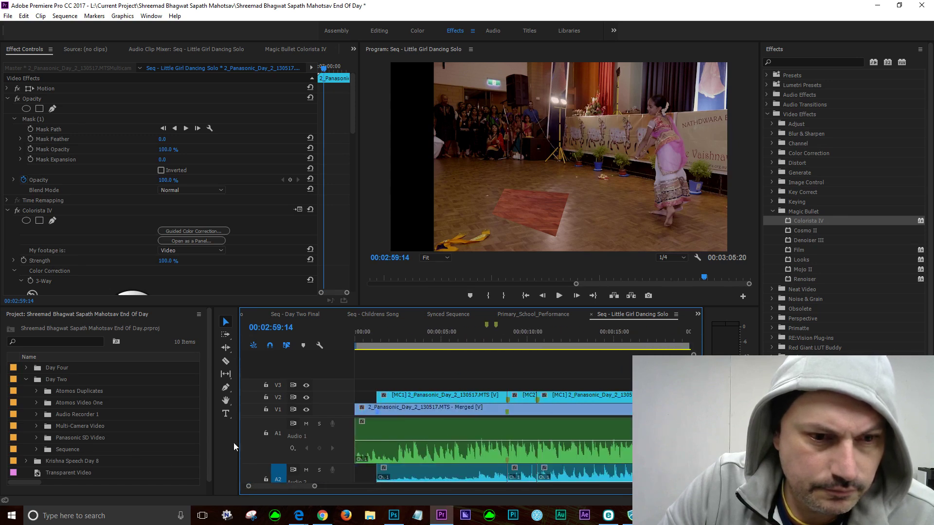
pyautogui.click(437, 335)
pyautogui.click(525, 327)
pyautogui.click(580, 332)
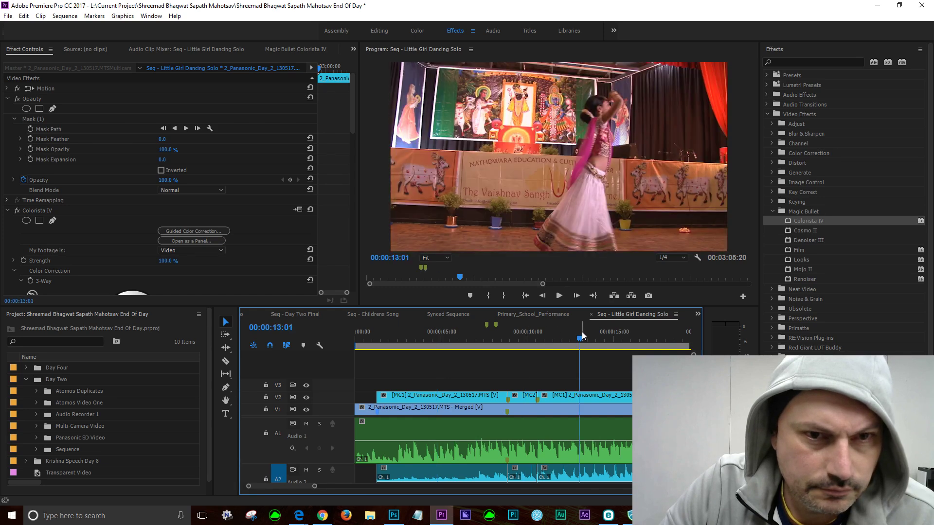
pyautogui.click(523, 331)
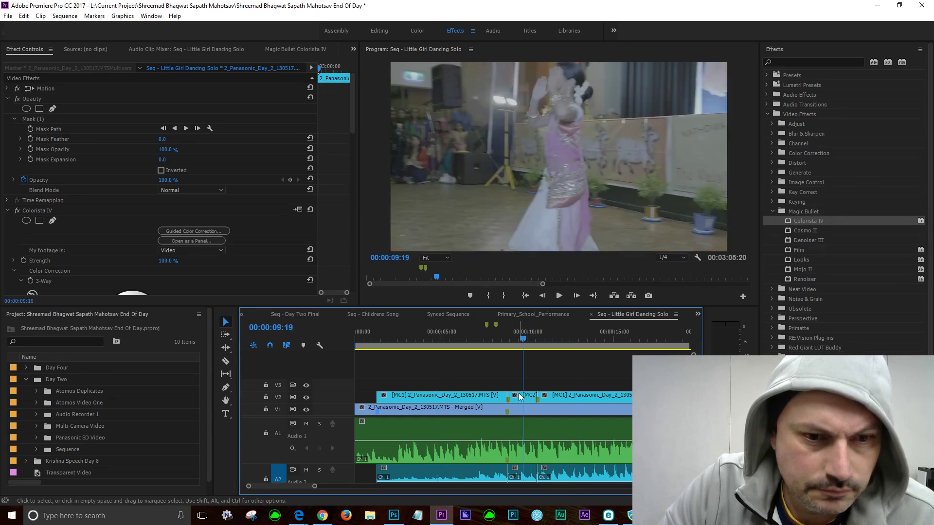
pyautogui.rightClick(519, 396)
pyautogui.click(527, 362)
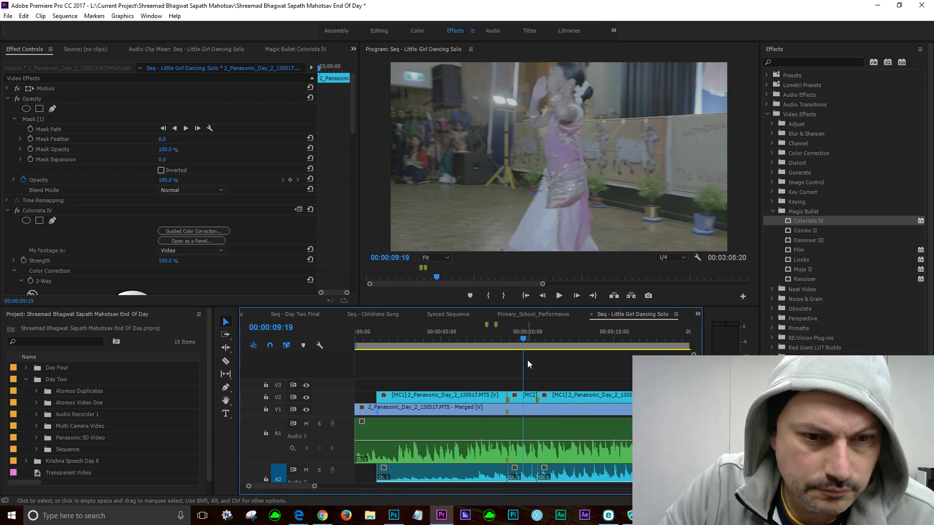
pyautogui.rightClick(520, 400)
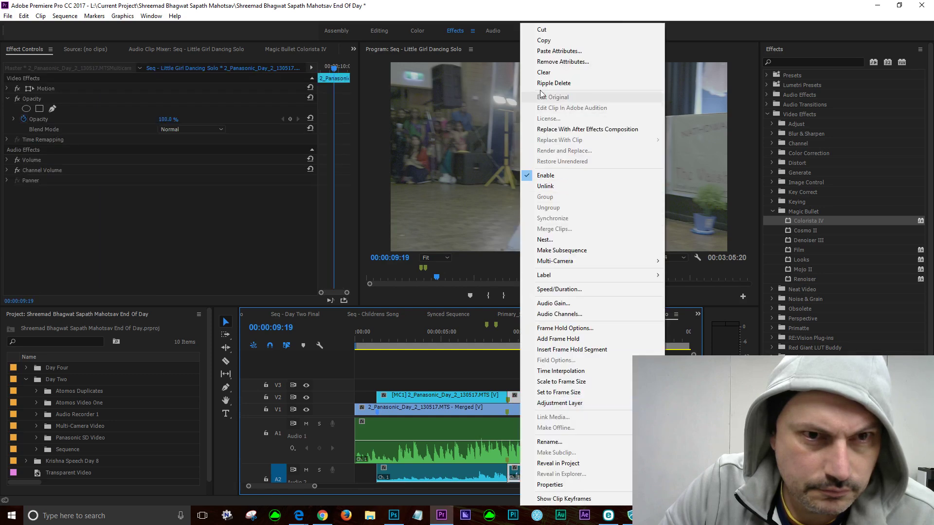
pyautogui.click(559, 51)
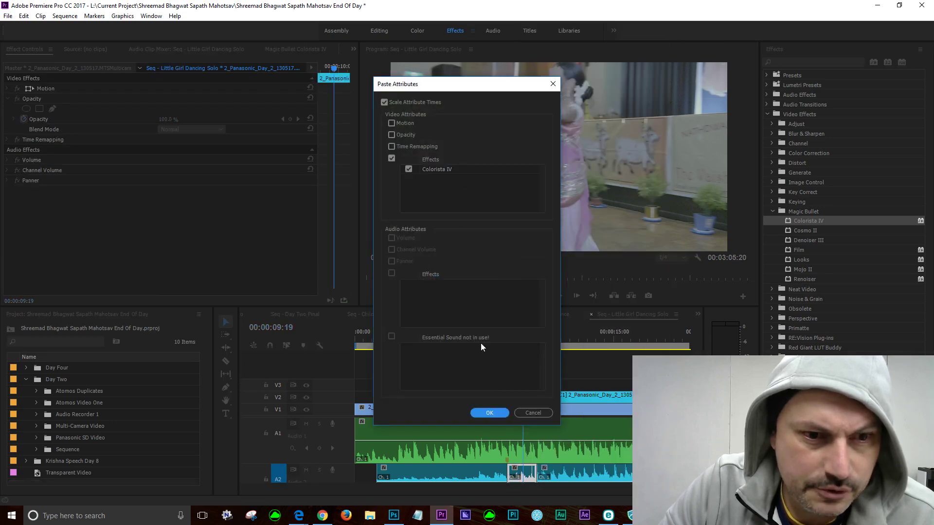
pyautogui.click(500, 413)
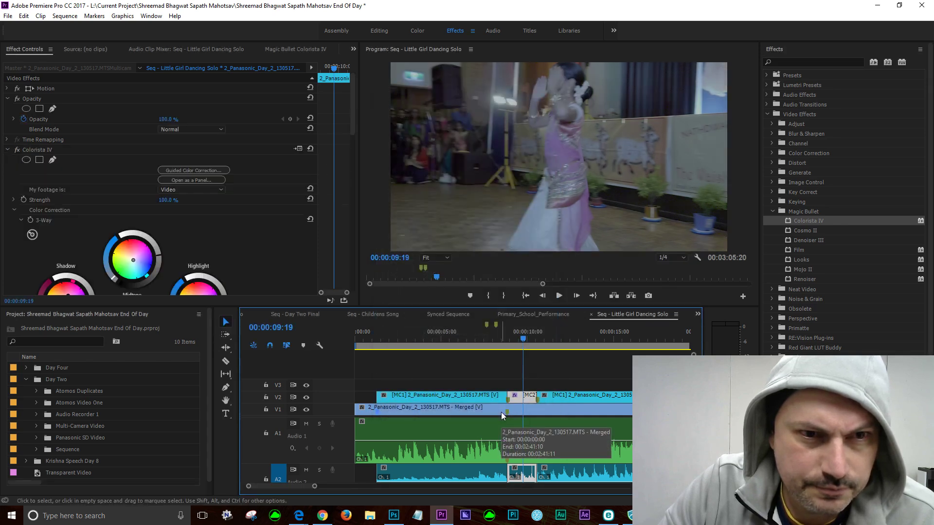
pyautogui.hotkey('ctrl', 'z')
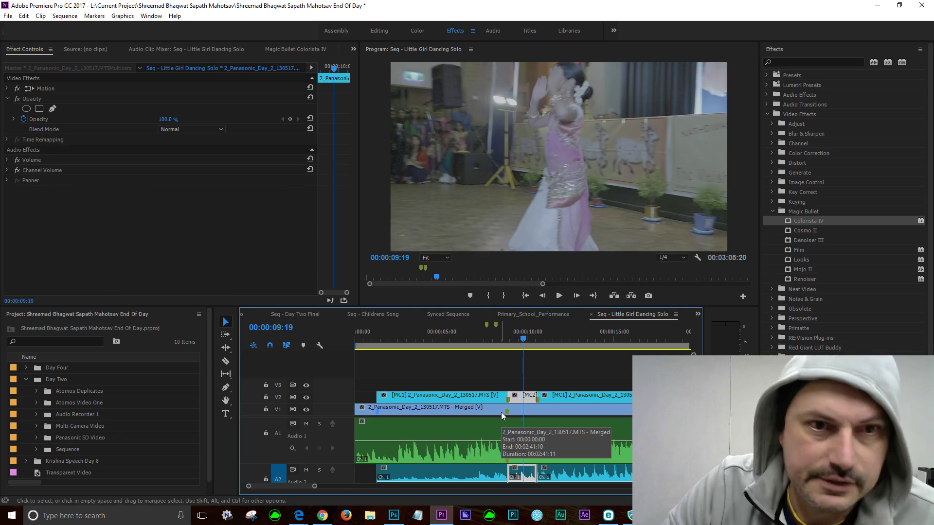
# Step: Paste only the Colorista IV effect onto the first Panasonic MC1 clip on track V2, and check the result at 00:00:04:18
pyautogui.click(426, 400)
pyautogui.rightClick(427, 399)
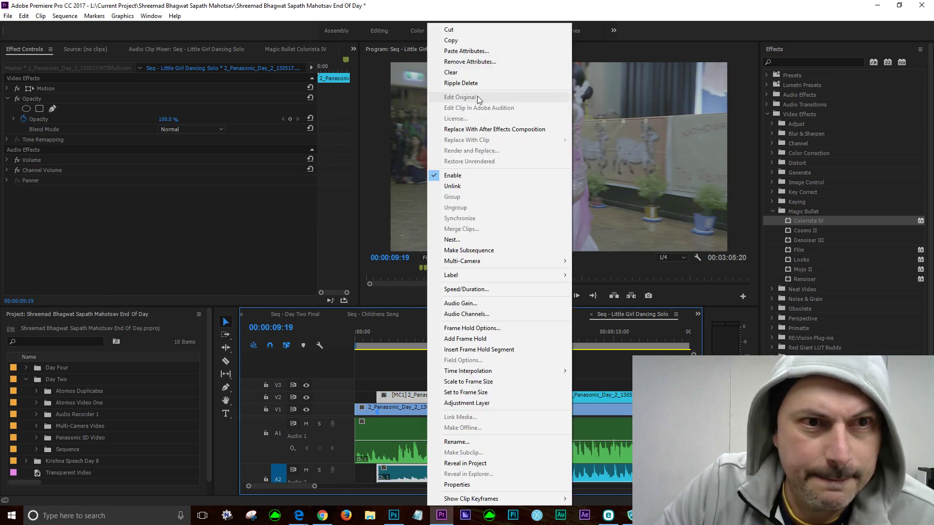
pyautogui.click(467, 51)
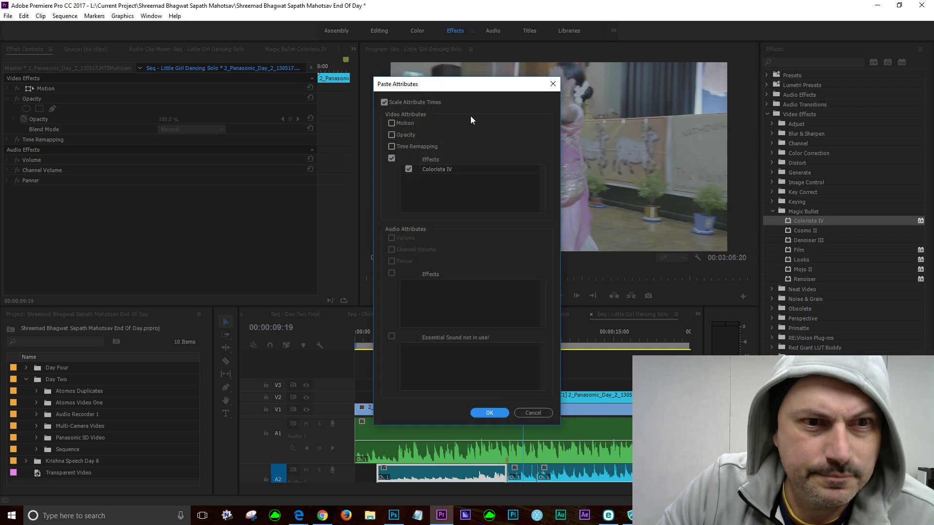
pyautogui.click(494, 411)
pyautogui.click(436, 334)
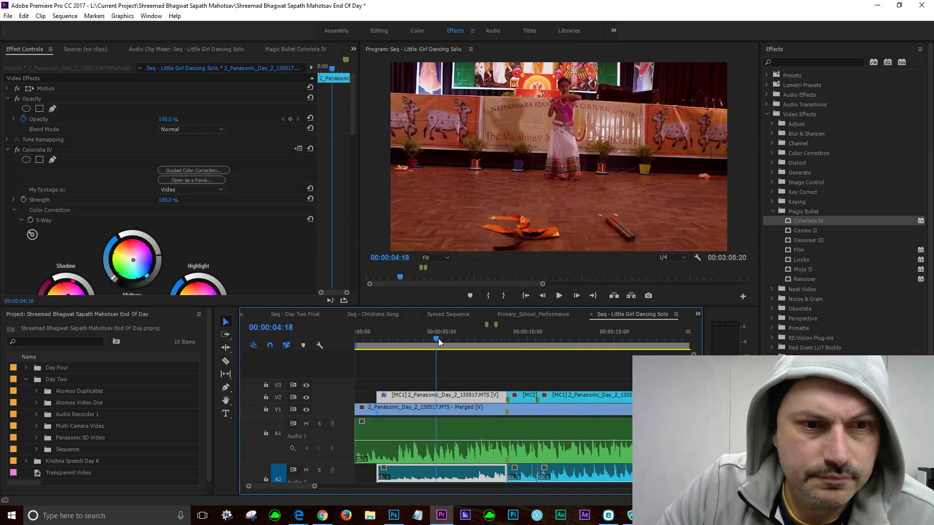
pyautogui.moveTo(434, 337); pyautogui.dragTo(524, 330)
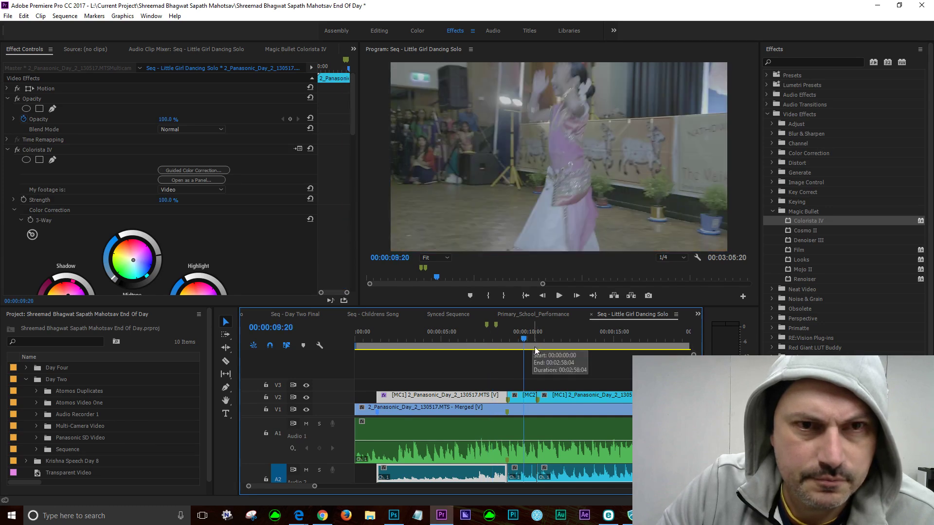
# Step: Copy the graded Atomos clip on track V2 at the end of the sequence
pyautogui.moveTo(296, 484); pyautogui.dragTo(381, 465)
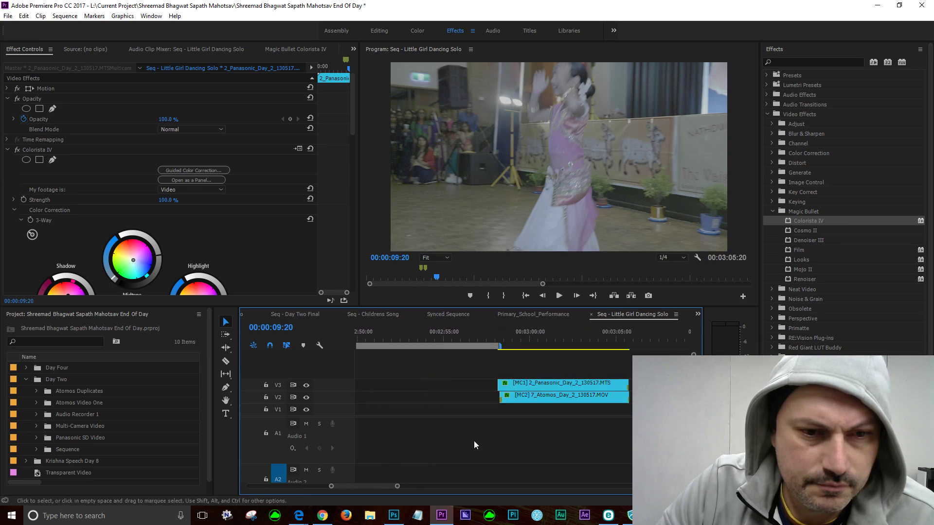
pyautogui.keyDown('shift'); pyautogui.click(553, 398); pyautogui.keyUp('shift')
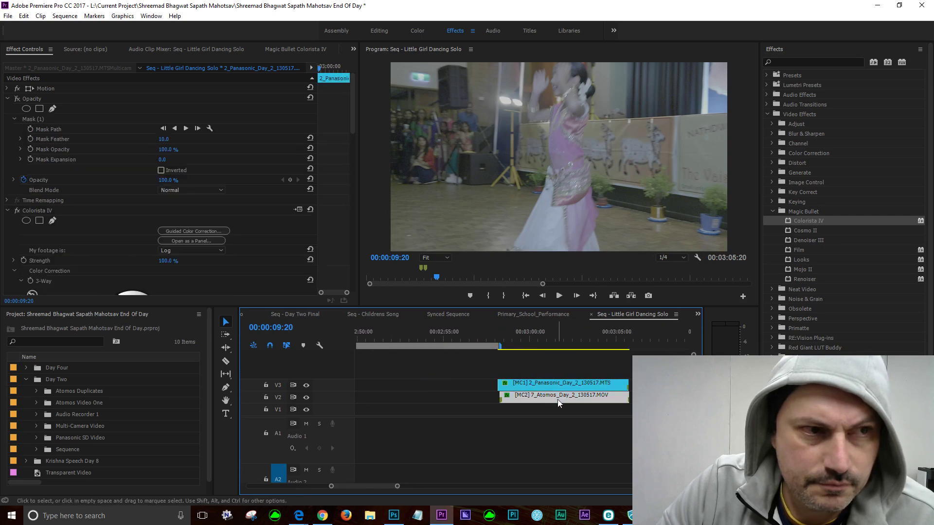
pyautogui.rightClick(578, 401)
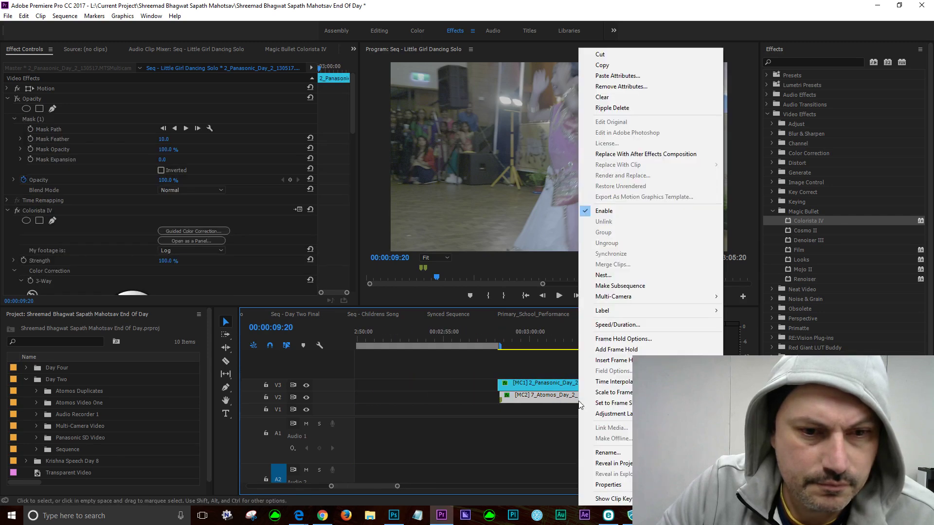
pyautogui.click(613, 65)
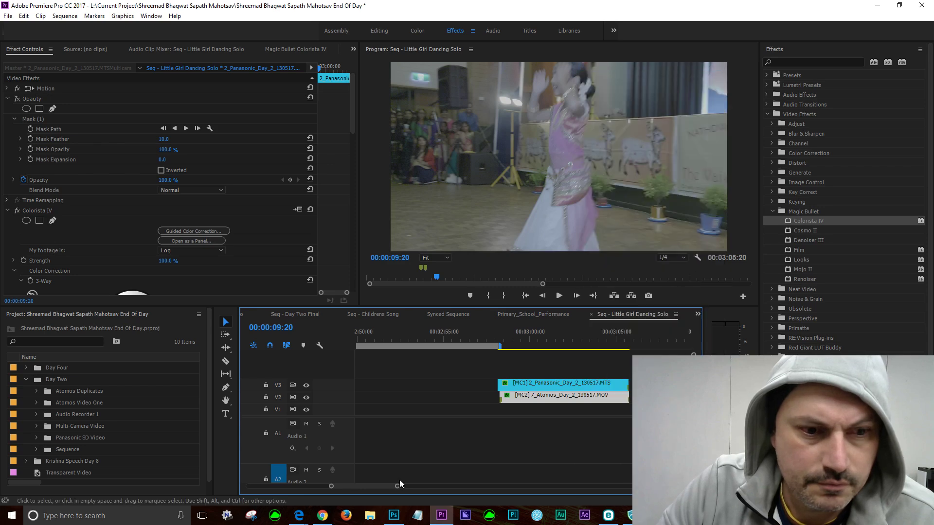
# Step: Paste only the Atomos clip's Colorista IV effect onto the short MC2 clip at 00:00:09:20 on track V2
pyautogui.moveTo(386, 485); pyautogui.dragTo(296, 467)
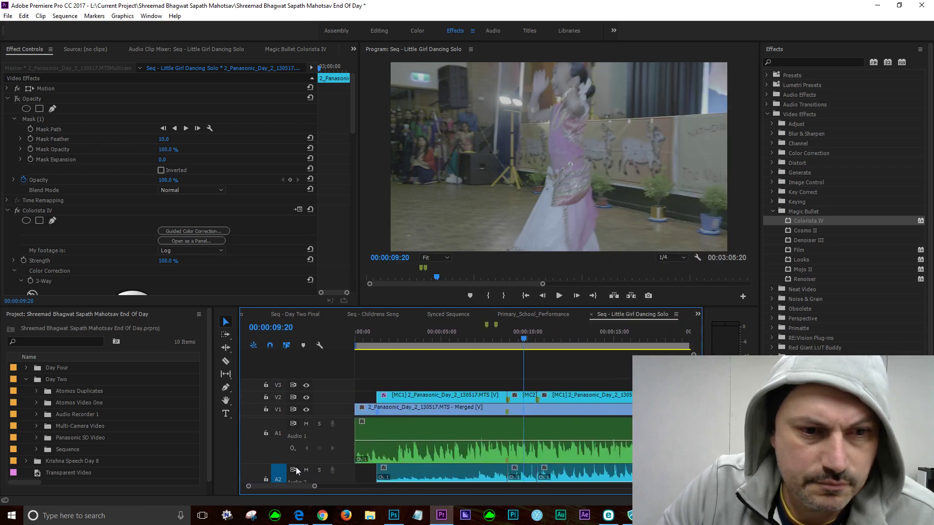
pyautogui.rightClick(518, 399)
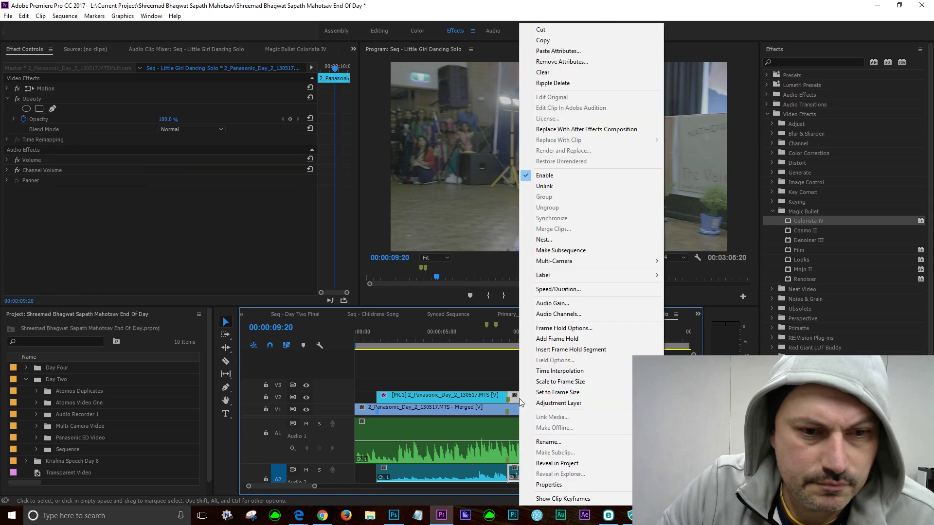
pyautogui.click(543, 52)
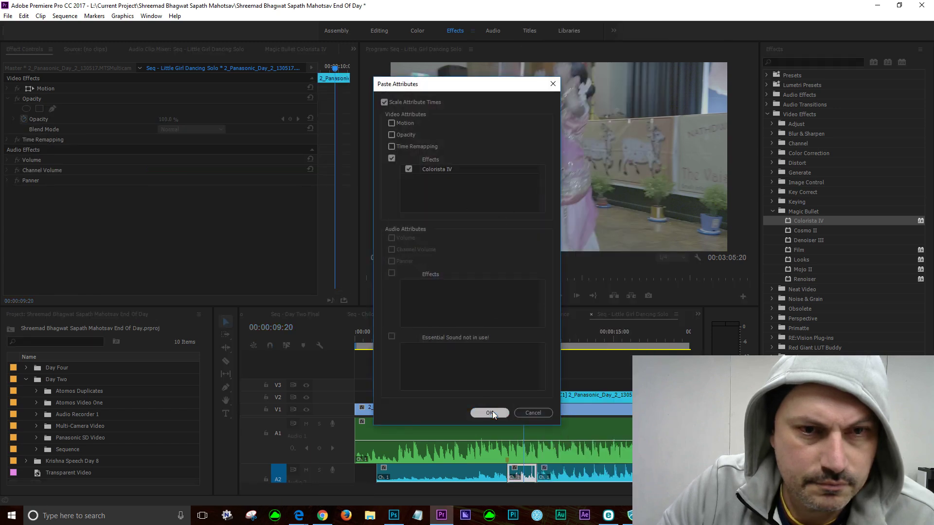
pyautogui.click(490, 413)
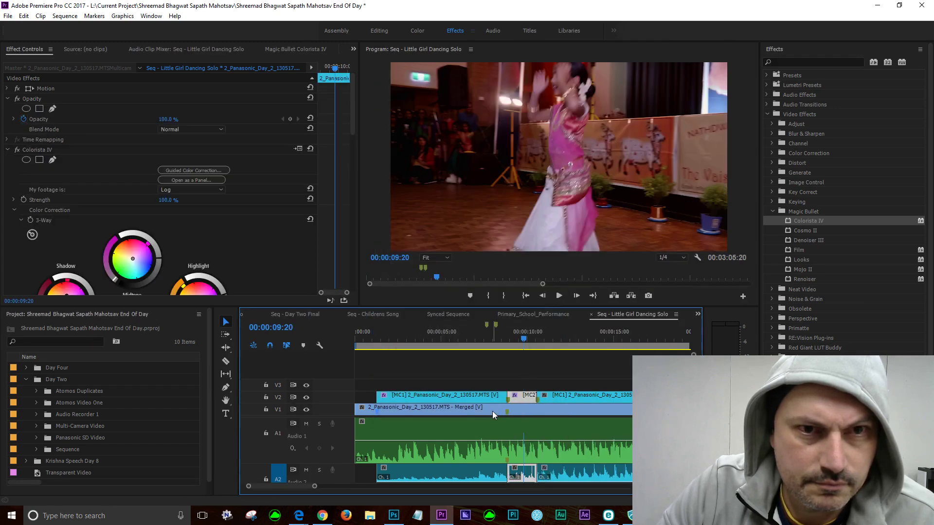
# Step: Compare the first Panasonic clip's grade with the adjoining Atomos MC2 clip at several times around their cut
pyautogui.click(500, 334)
pyautogui.moveTo(500, 337); pyautogui.dragTo(466, 327)
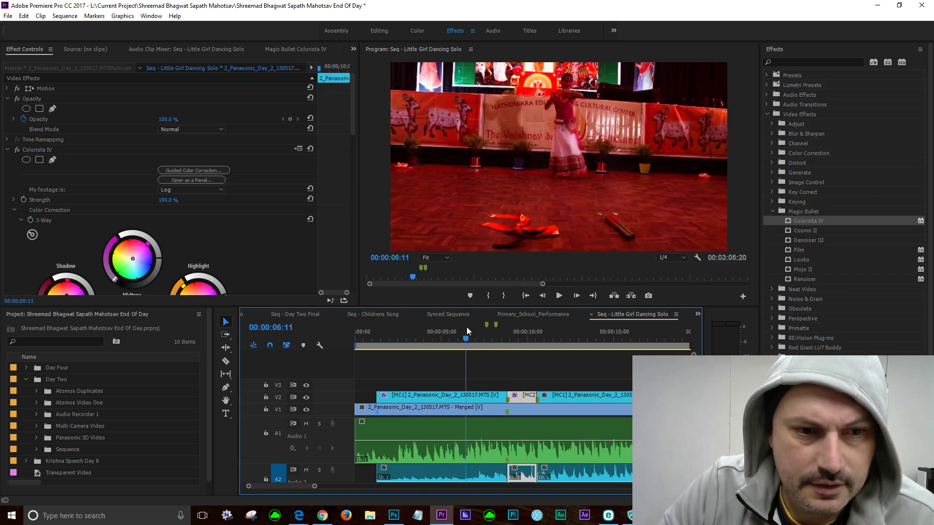
pyautogui.click(446, 362)
pyautogui.click(439, 397)
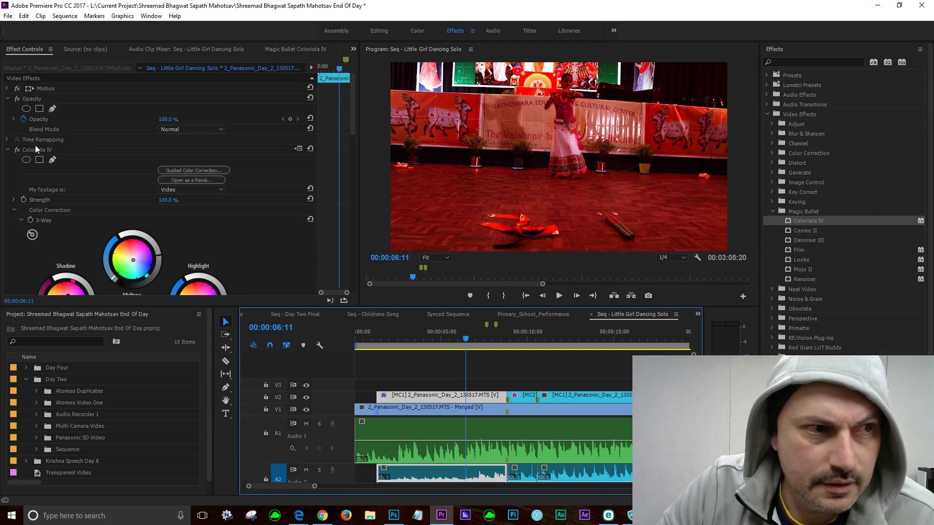
pyautogui.click(7, 151)
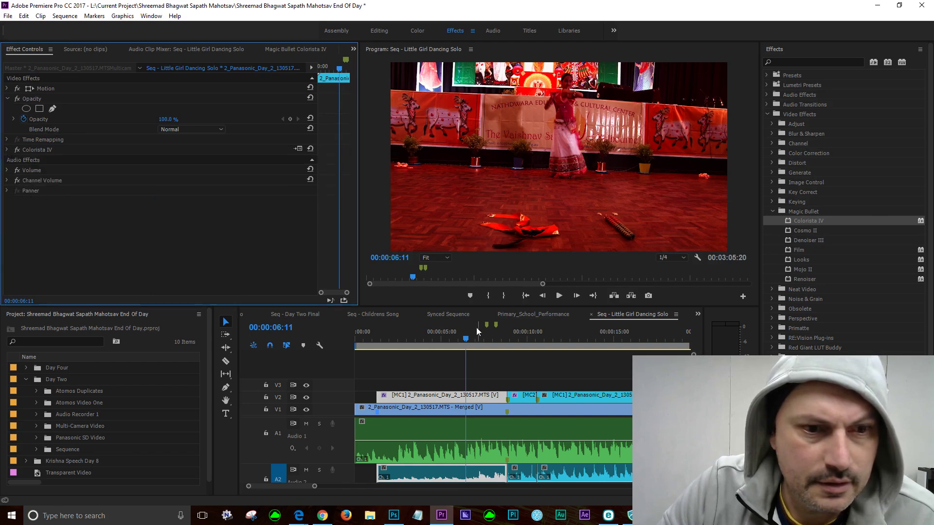
pyautogui.moveTo(466, 340); pyautogui.dragTo(513, 336)
pyautogui.moveTo(515, 337); pyautogui.dragTo(495, 337)
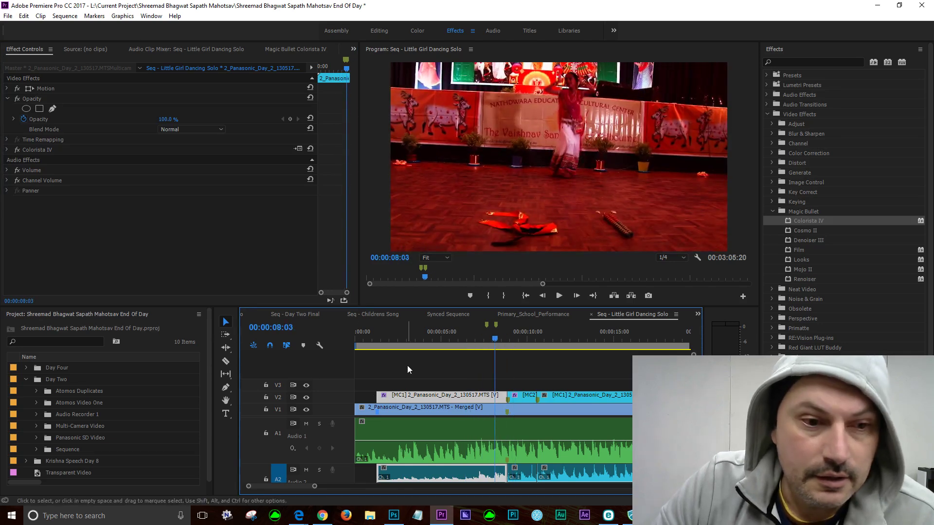
# Step: Set the first Panasonic clip's Colorista IV footage type to Log and check the frame at 00:00:07:19
pyautogui.click(428, 388)
pyautogui.click(428, 395)
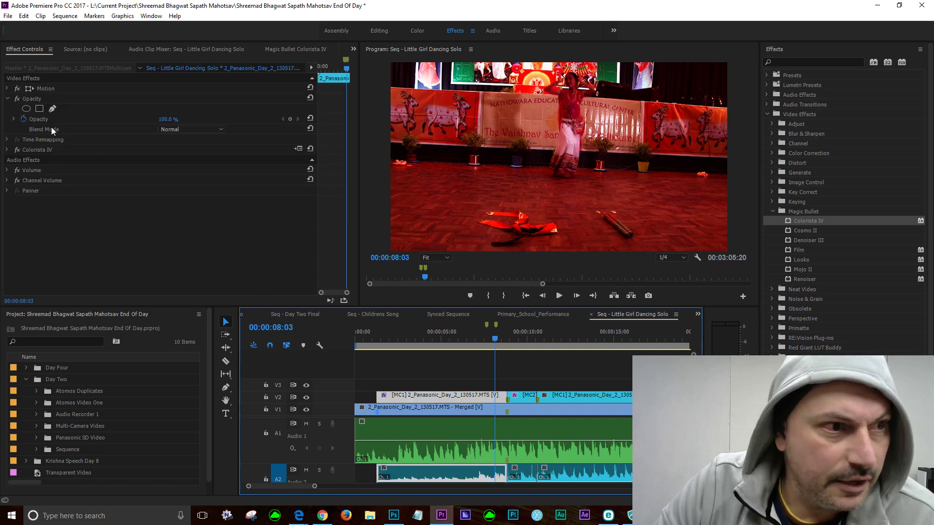
pyautogui.click(9, 152)
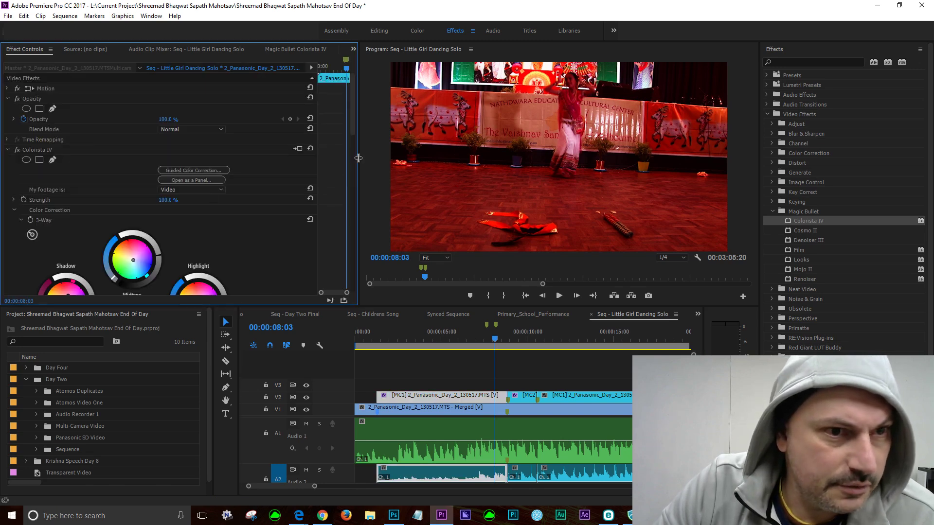
pyautogui.moveTo(352, 126); pyautogui.dragTo(392, 141)
pyautogui.scroll(1, 298, 204)
pyautogui.click(219, 181)
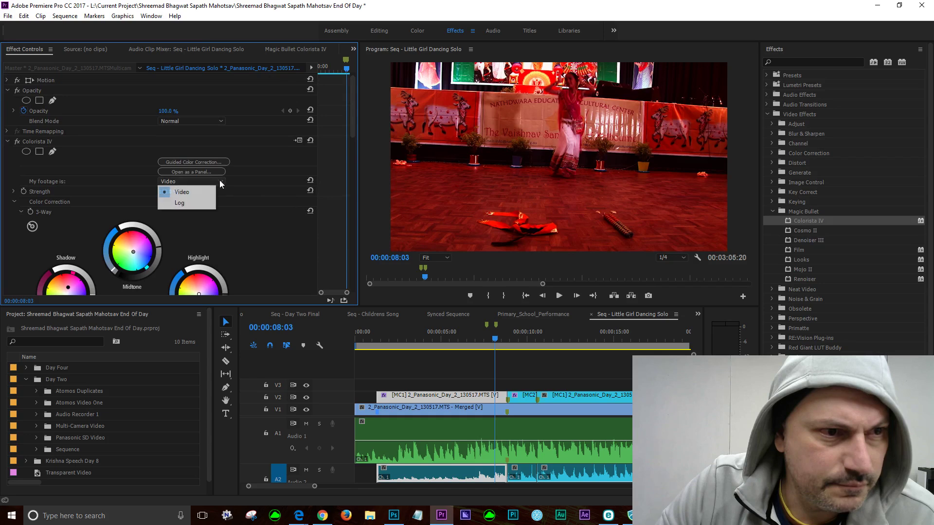
pyautogui.click(178, 203)
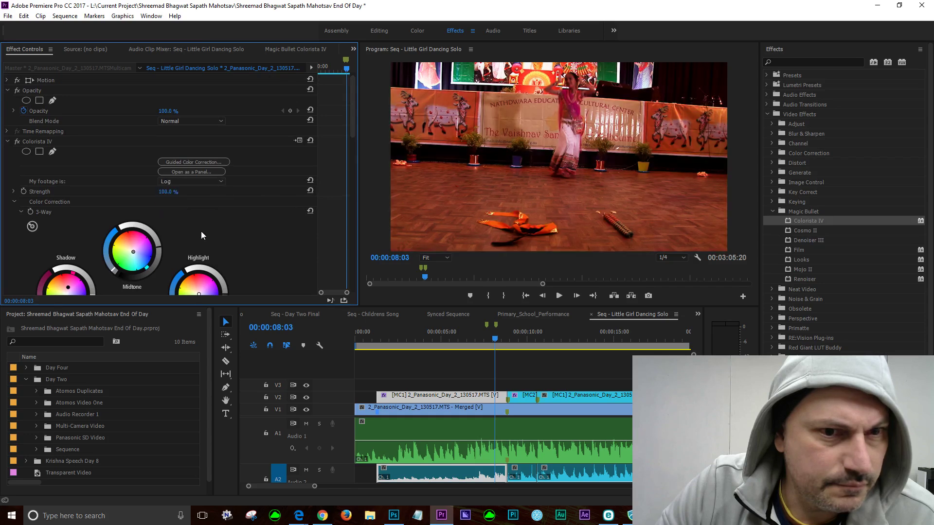
pyautogui.moveTo(498, 337)
pyautogui.mouseDown()
pyautogui.moveTo(520, 337)
pyautogui.moveTo(489, 332)
pyautogui.mouseUp()
# Step: Set the first Panasonic clip's Colorista IV HSL Saturation to -28.14 and compare it with the MC2 clip at 00:00:09:24
pyautogui.moveTo(352, 126); pyautogui.dragTo(393, 225)
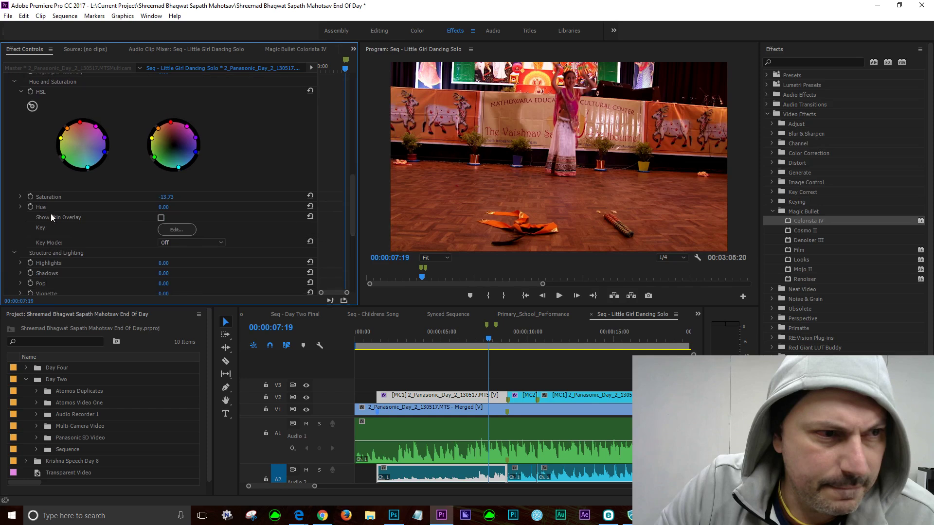
pyautogui.click(21, 196)
pyautogui.click(129, 215)
pyautogui.click(120, 215)
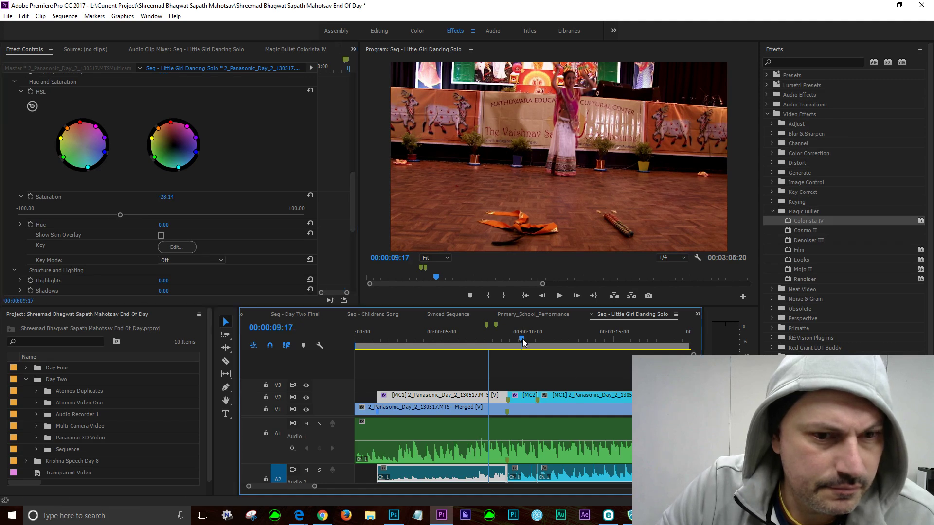
pyautogui.click(521, 339)
pyautogui.moveTo(494, 340); pyautogui.dragTo(524, 340)
# Step: Try Video as the MC2 clip's Colorista IV footage type, and return it to Log
pyautogui.click(521, 398)
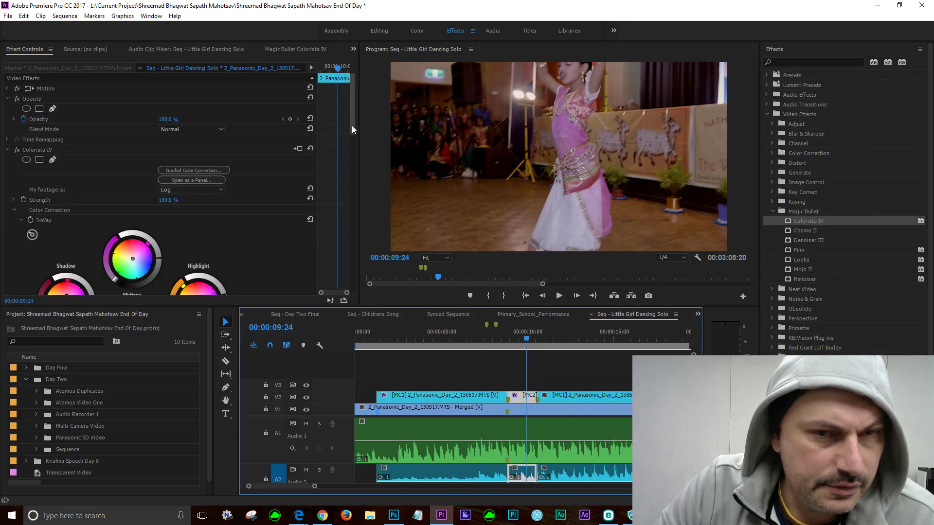
pyautogui.click(217, 190)
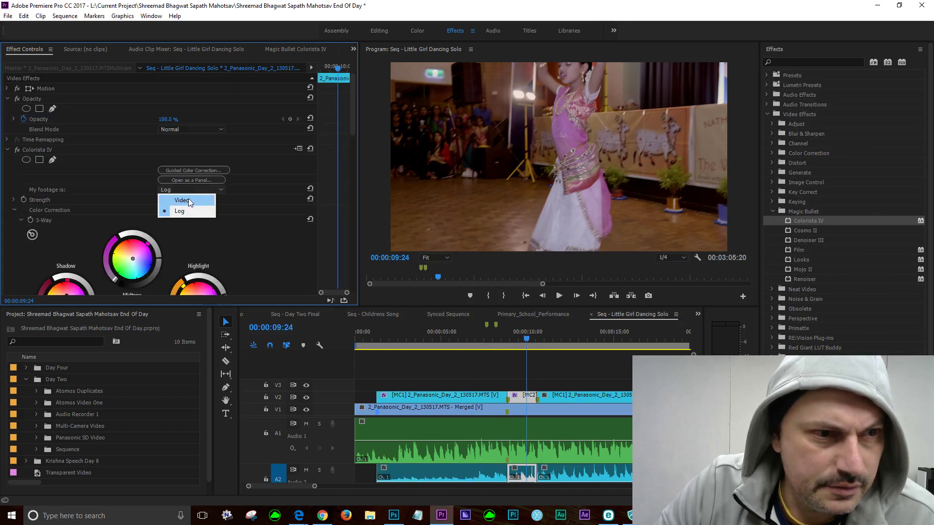
pyautogui.click(188, 200)
pyautogui.click(218, 189)
pyautogui.click(199, 212)
# Step: Set the MC2 clip's Colorista IV HSL Saturation to -16.61, and select the first Panasonic clip with the playhead at 00:00:07:10
pyautogui.moveTo(352, 126); pyautogui.dragTo(367, 222)
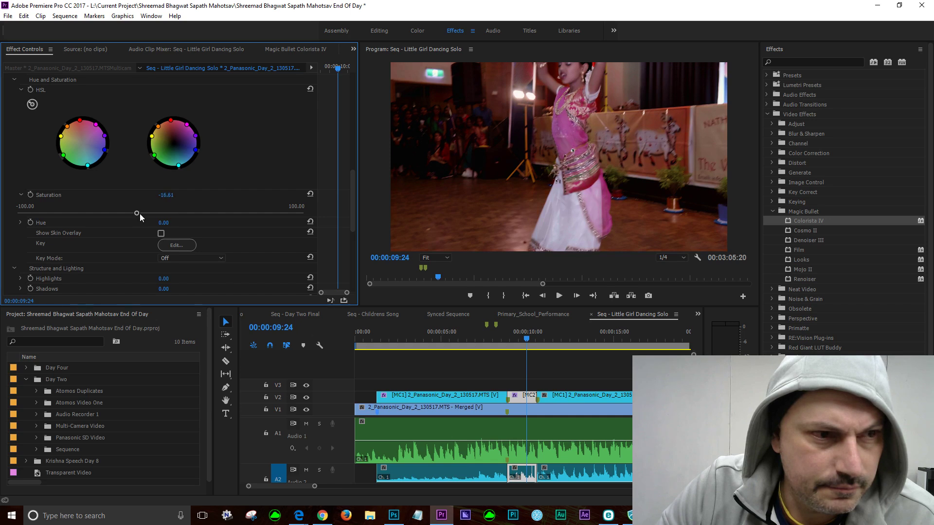
pyautogui.click(483, 335)
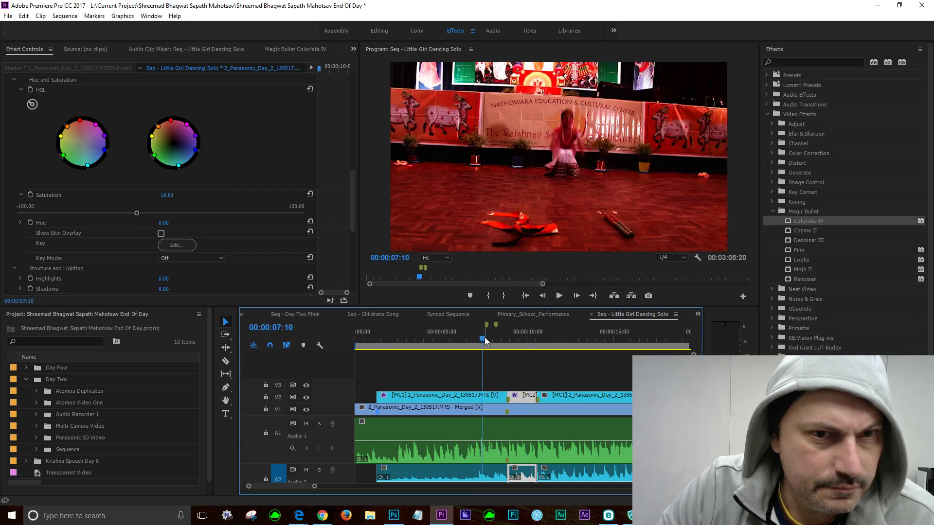
pyautogui.click(459, 398)
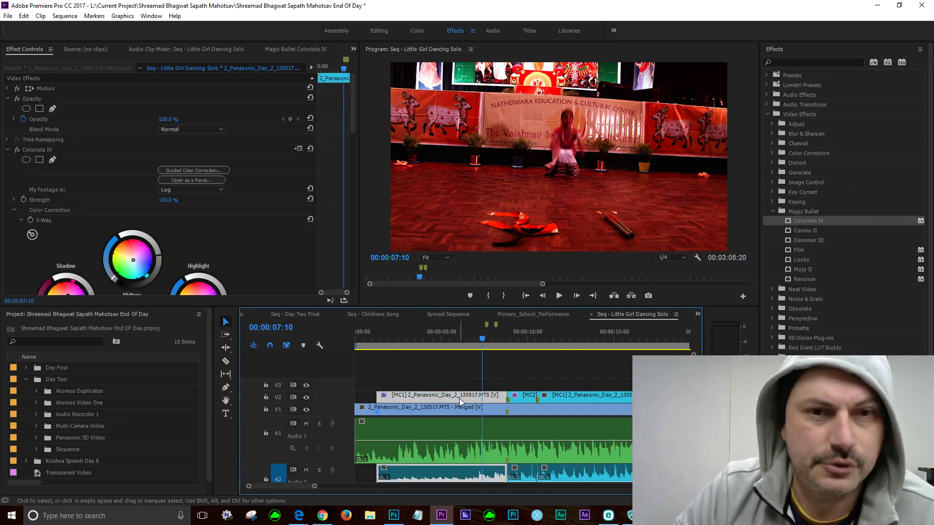
# Step: Set the first Panasonic clip's Colorista IV footage type to Video and compare it with the MC2 clip at 00:00:09:08
pyautogui.click(220, 191)
pyautogui.click(186, 199)
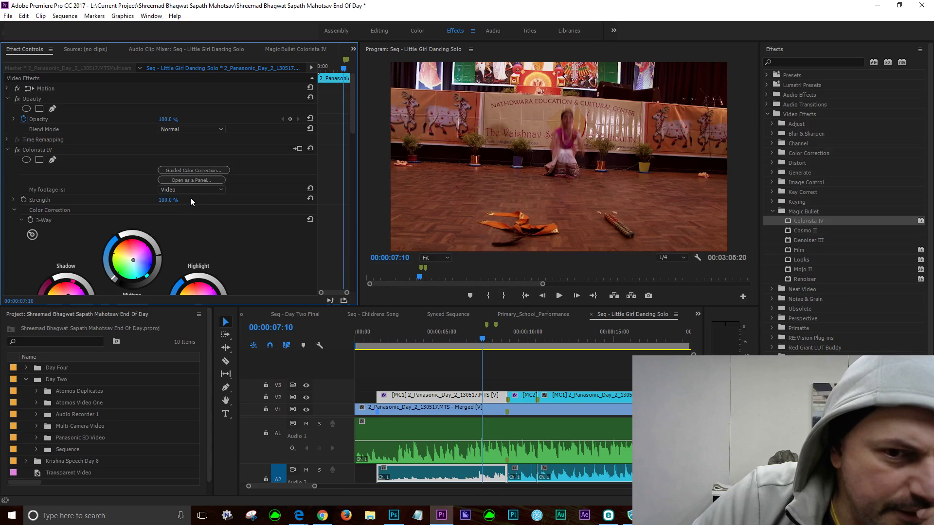
pyautogui.click(523, 336)
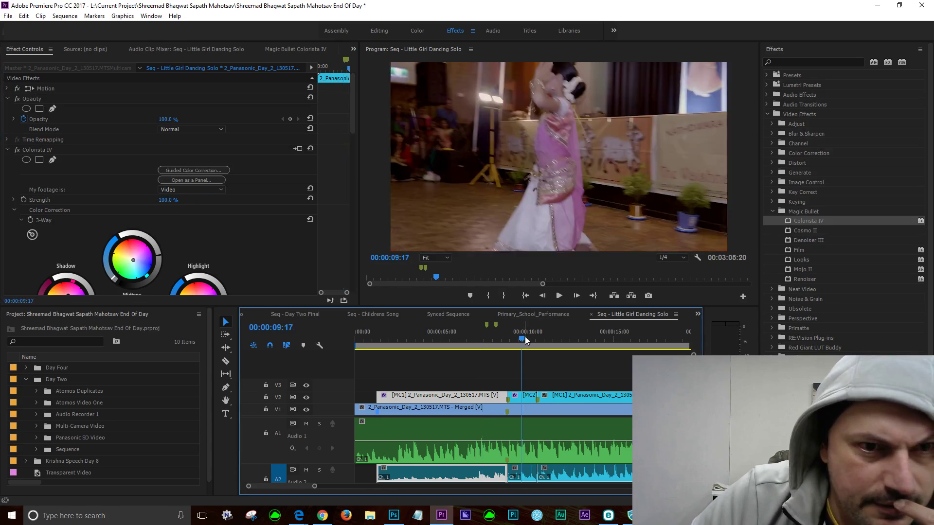
pyautogui.moveTo(498, 336); pyautogui.dragTo(515, 349)
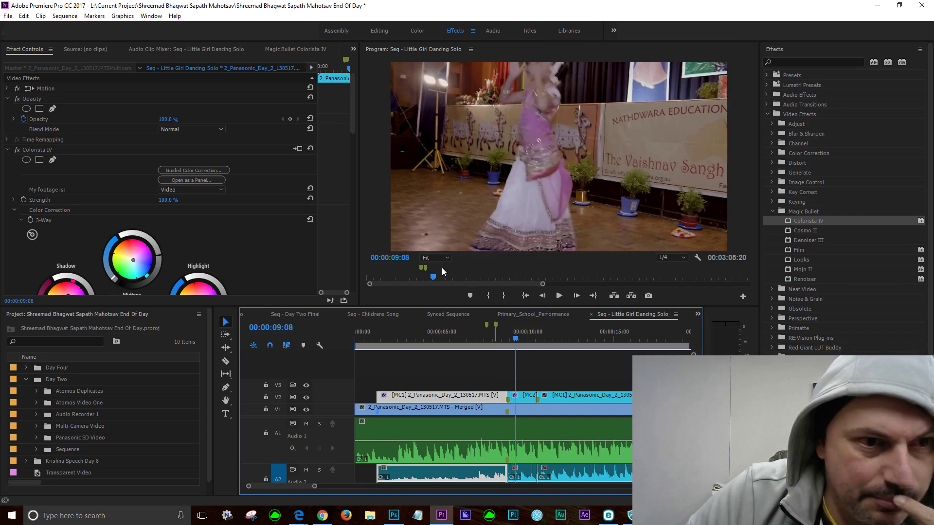
# Step: Try -25.00 as the first Panasonic clip's Colorista IV HSL Saturation and compare it with the MC2 clip at 00:00:09:11
pyautogui.moveTo(353, 132); pyautogui.dragTo(366, 229)
pyautogui.moveTo(121, 219); pyautogui.dragTo(133, 219)
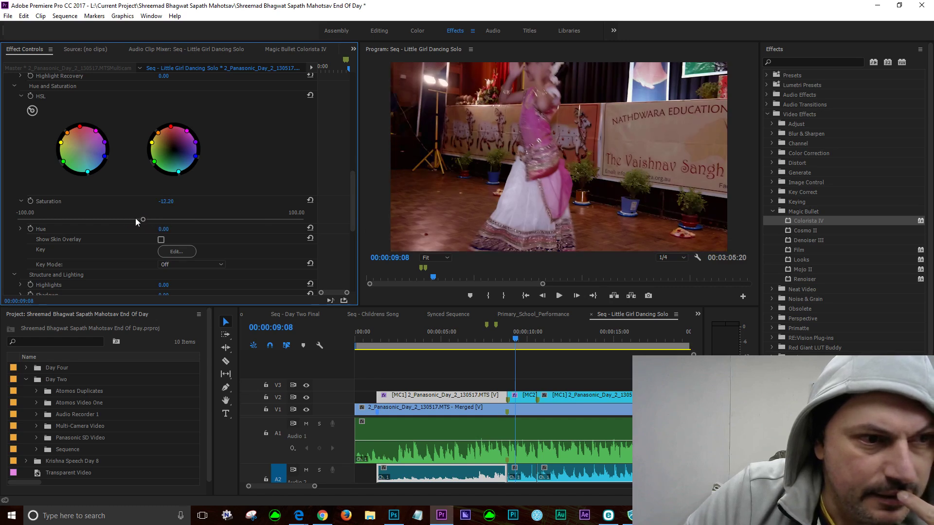
pyautogui.click(136, 220)
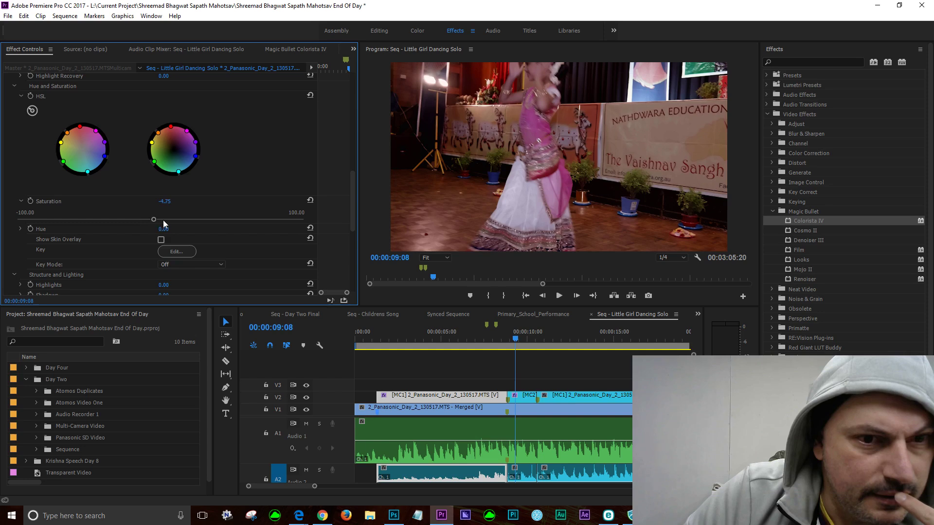
pyautogui.click(141, 220)
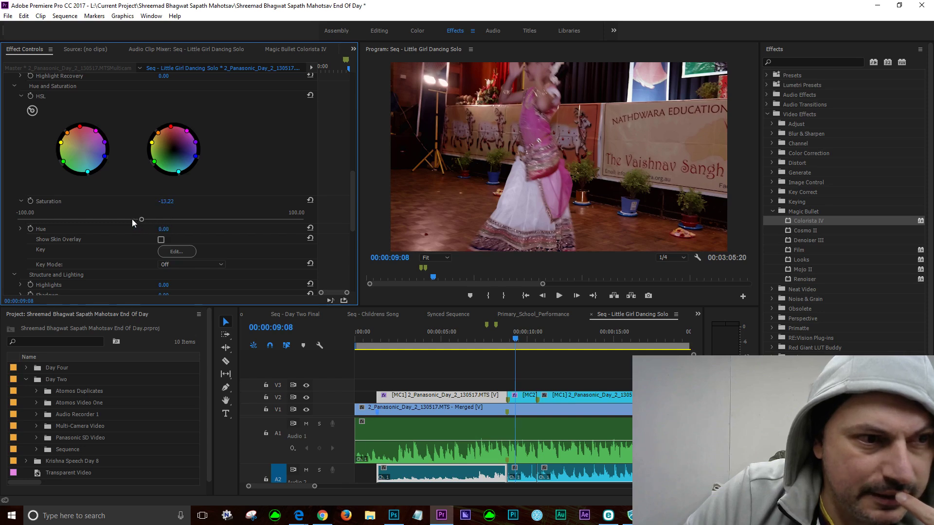
pyautogui.click(124, 219)
pyautogui.moveTo(509, 339)
pyautogui.mouseDown()
pyautogui.moveTo(497, 337)
pyautogui.moveTo(517, 343)
pyautogui.mouseUp()
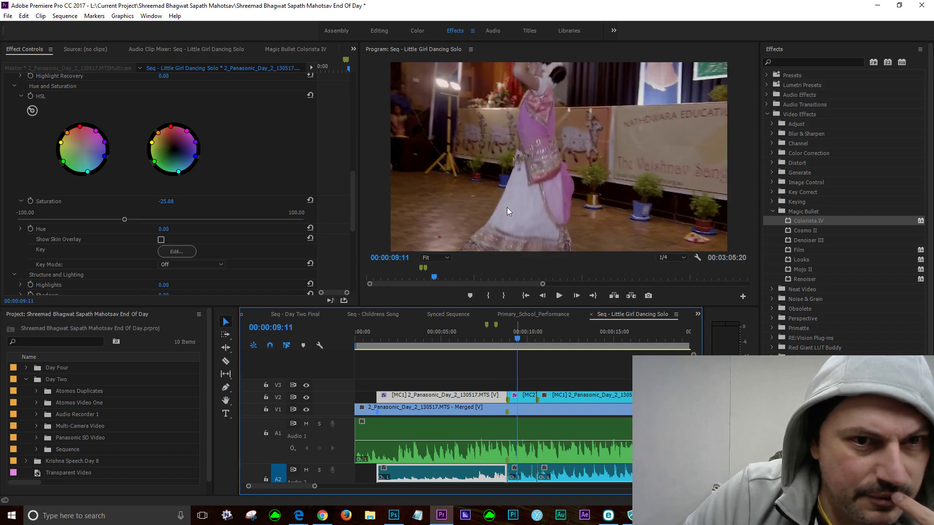
# Step: Raise the first Panasonic clip's Colorista IV HSL Saturation to 15.59, comparing it with the MC2 clip up to 00:00:09:08
pyautogui.click(148, 216)
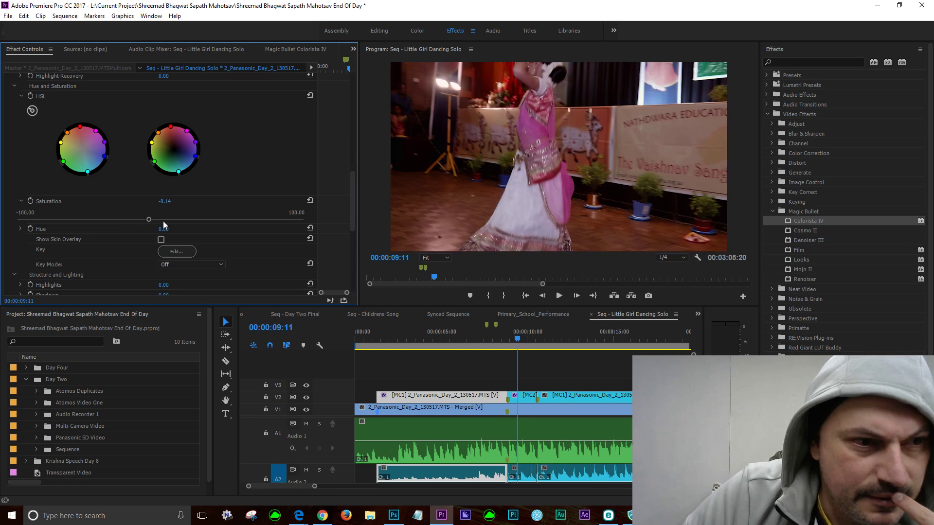
pyautogui.hotkey('ctrl', 's')
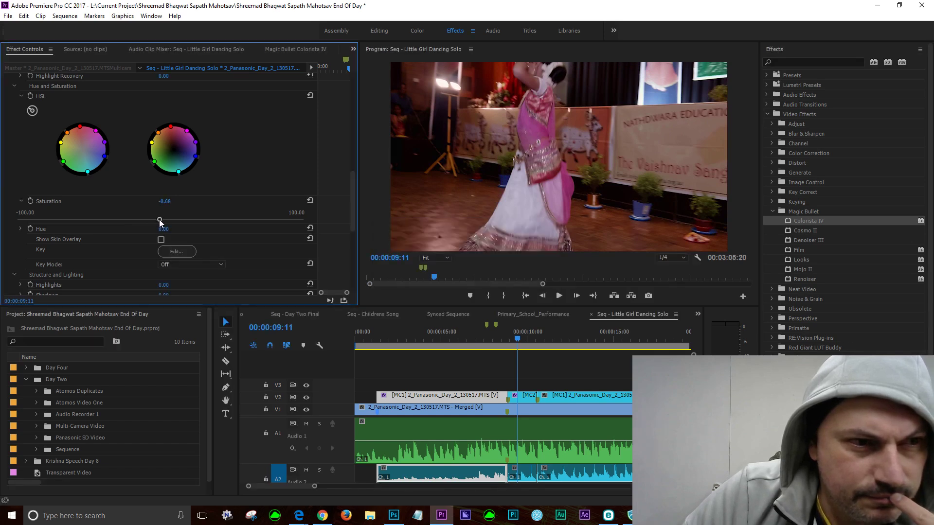
pyautogui.click(490, 340)
pyautogui.moveTo(491, 339); pyautogui.dragTo(517, 346)
pyautogui.moveTo(178, 219)
pyautogui.mouseDown()
pyautogui.moveTo(198, 220)
pyautogui.moveTo(183, 222)
pyautogui.mouseUp()
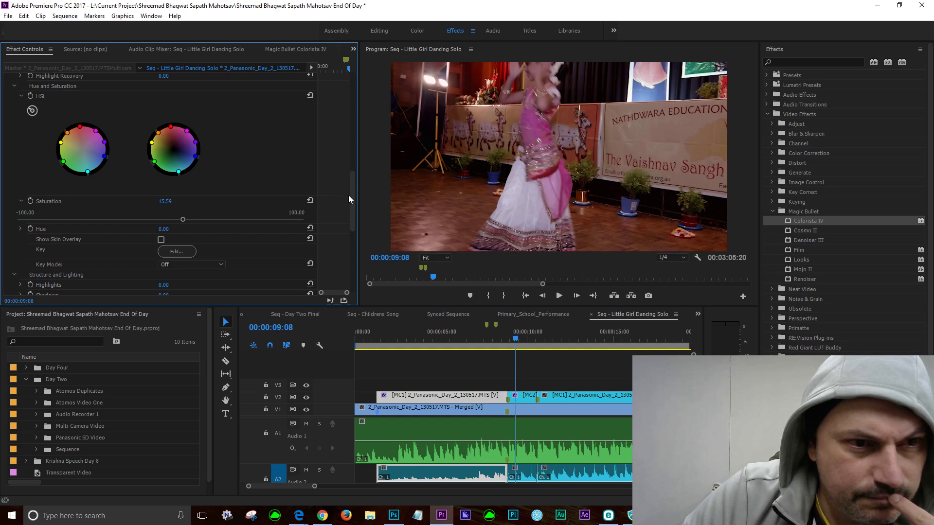
# Step: Shift the first Panasonic clip's 3-Way Shadow colour slightly further toward red and check the frame at 00:00:08:02
pyautogui.scroll(5, 349, 194)
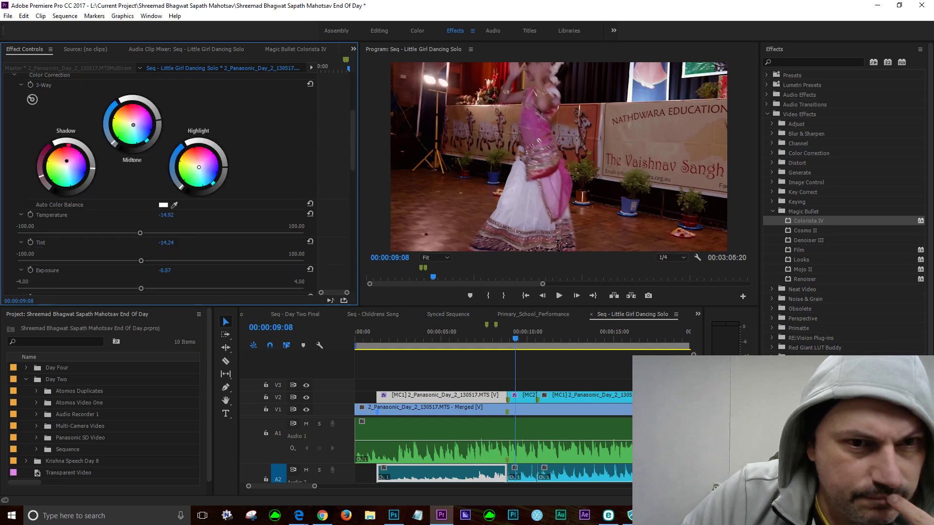
pyautogui.moveTo(67, 161); pyautogui.dragTo(63, 163)
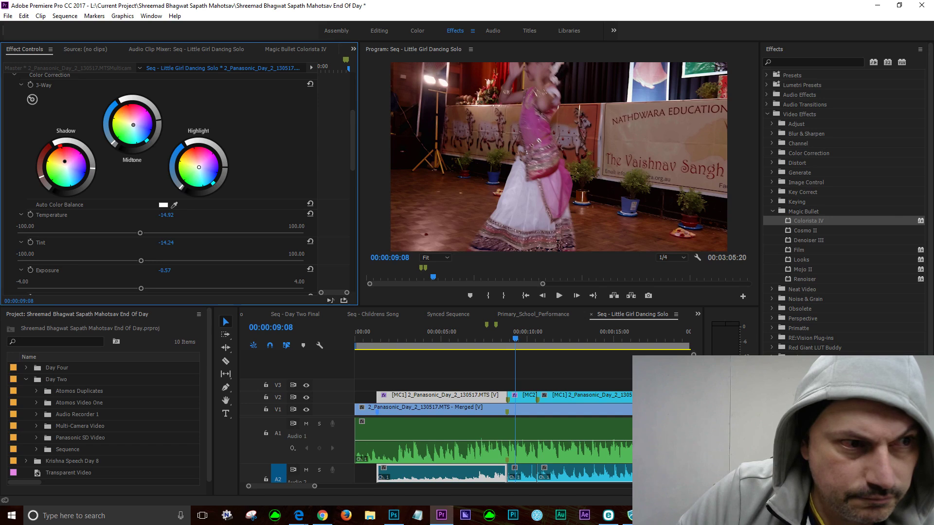
pyautogui.moveTo(65, 161)
pyautogui.mouseDown()
pyautogui.moveTo(84, 176)
pyautogui.moveTo(59, 157)
pyautogui.mouseUp()
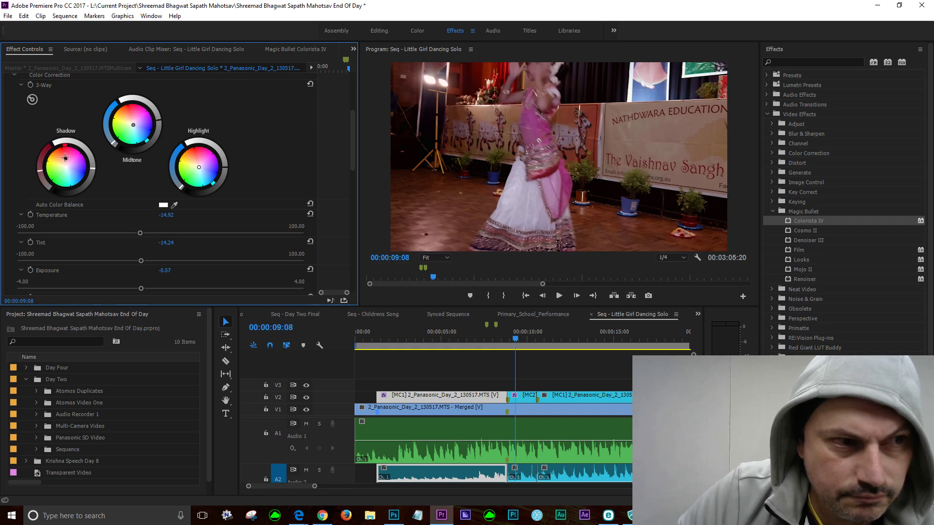
pyautogui.click(494, 339)
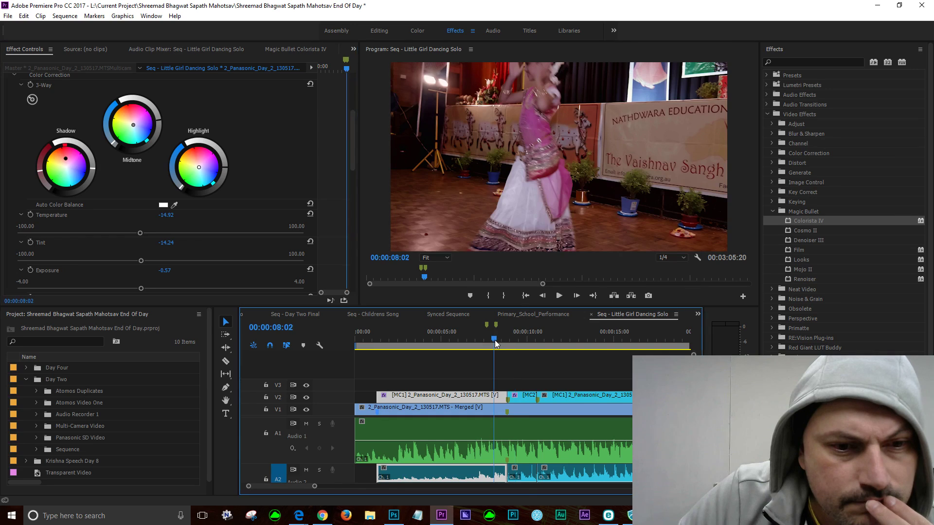
pyautogui.click(450, 373)
pyautogui.click(465, 401)
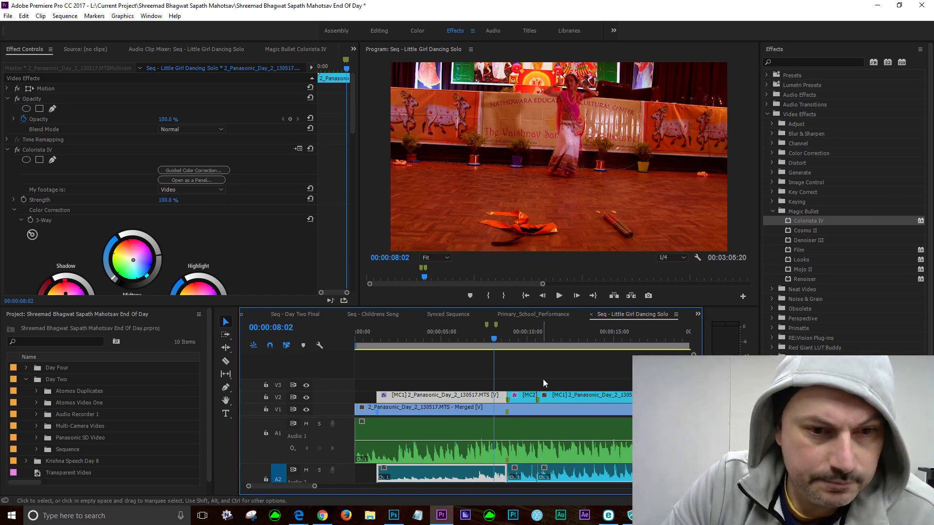
# Step: Compare with the MC2 clip at 00:00:09:12, and pull the first Panasonic clip's 3-Way Shadow colour closer to neutral at 00:00:05:24
pyautogui.click(518, 342)
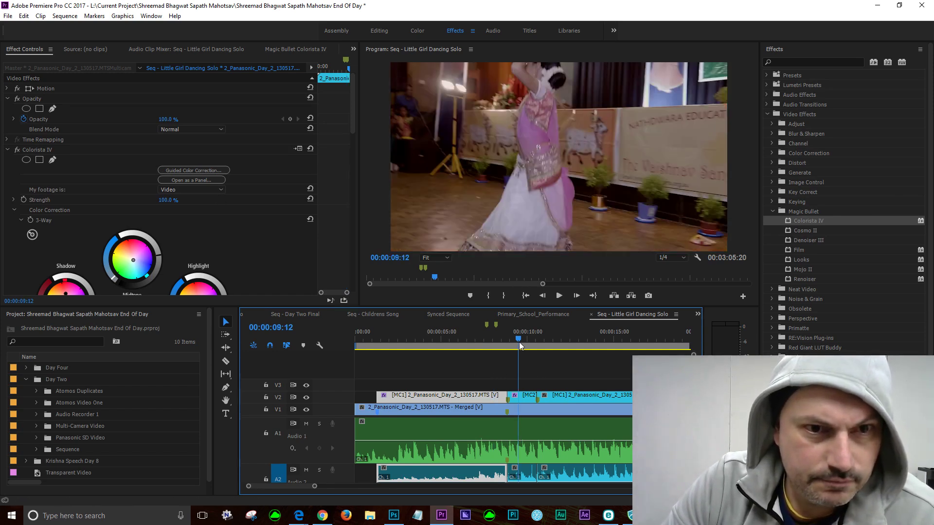
pyautogui.click(526, 395)
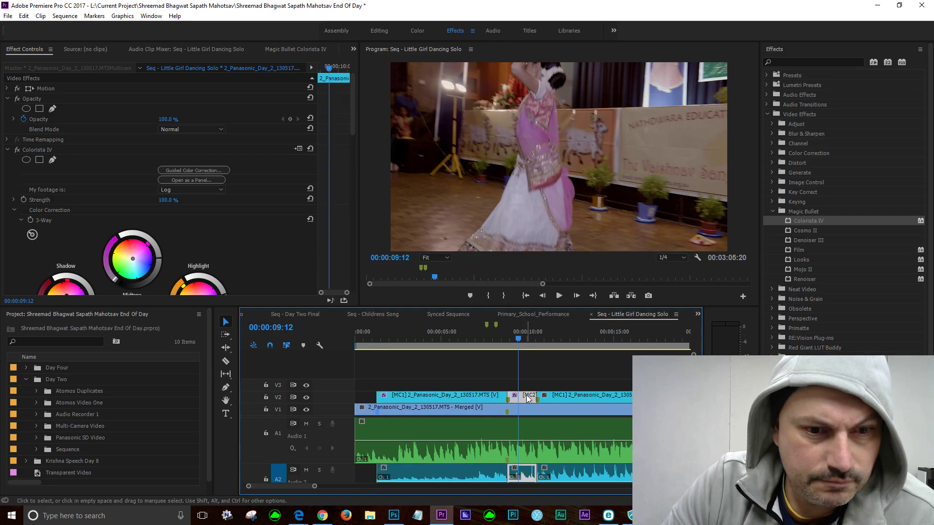
pyautogui.click(457, 348)
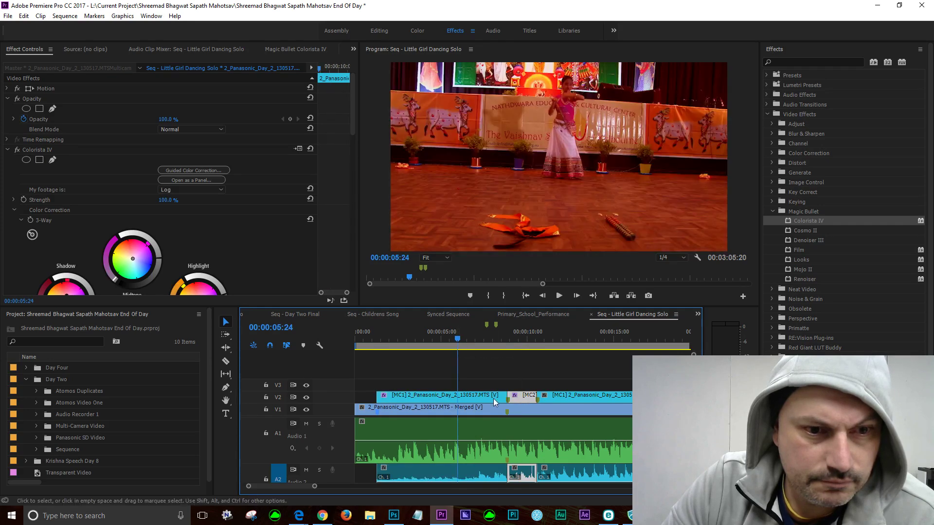
pyautogui.click(491, 399)
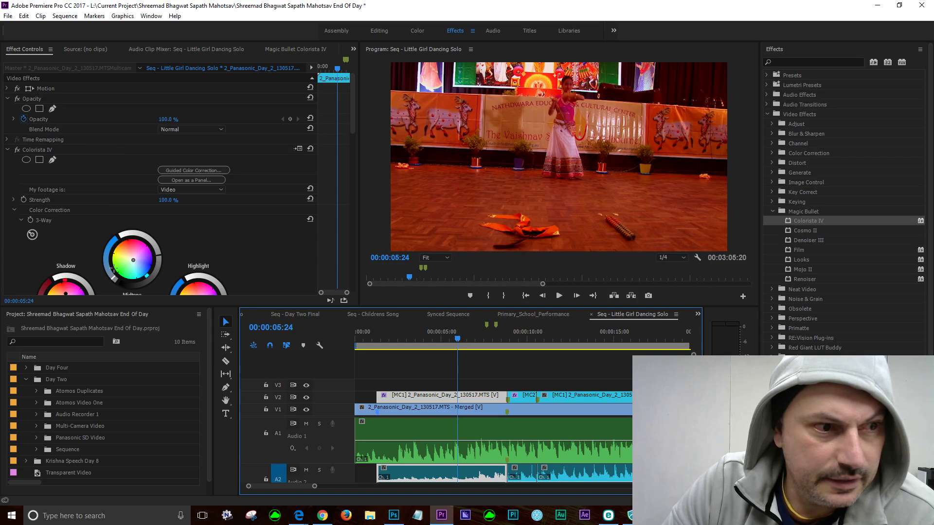
pyautogui.moveTo(353, 131); pyautogui.dragTo(354, 174)
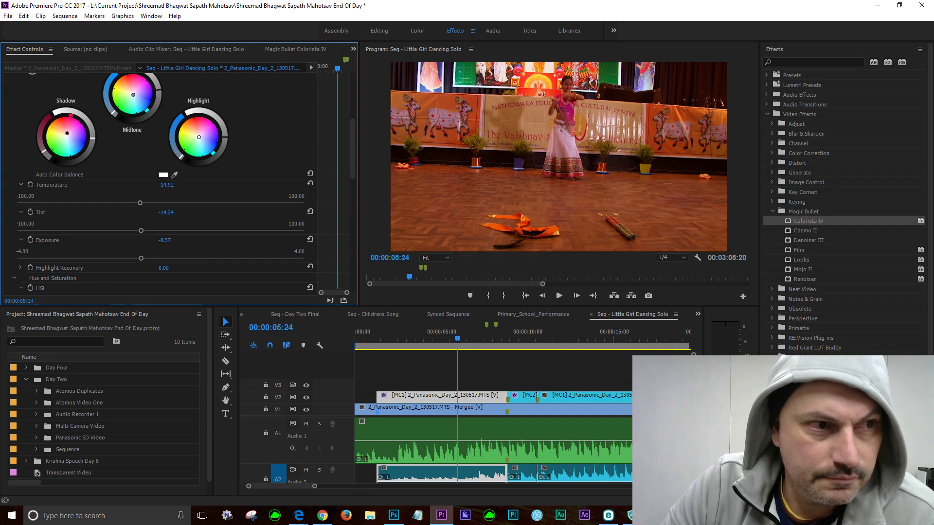
pyautogui.moveTo(67, 134); pyautogui.dragTo(65, 139)
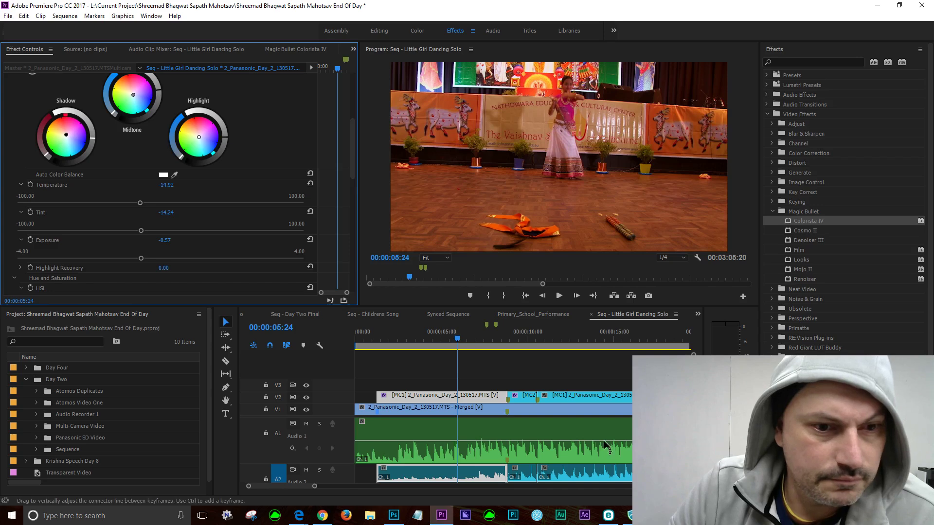
# Step: Set the MC2 clip's Colorista IV HSL Saturation to -1.69, judging it at 00:00:09:24
pyautogui.click(527, 338)
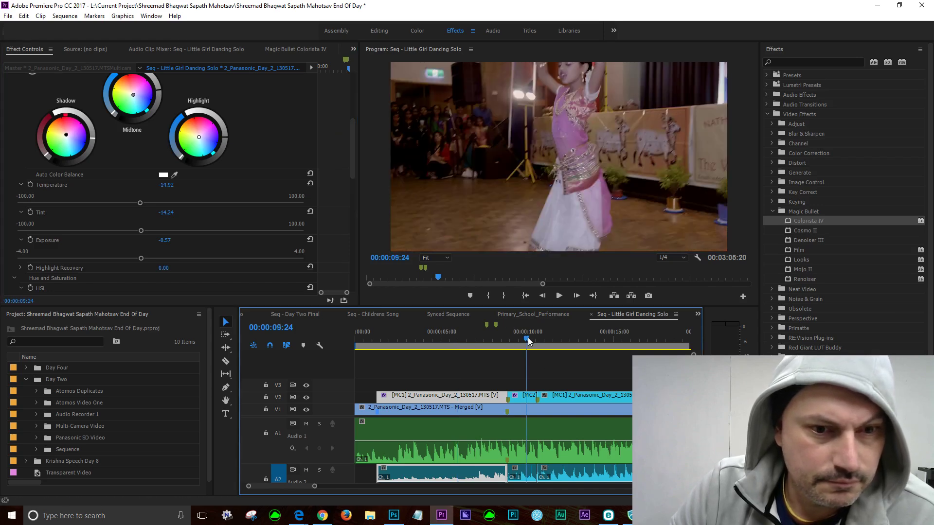
pyautogui.click(517, 398)
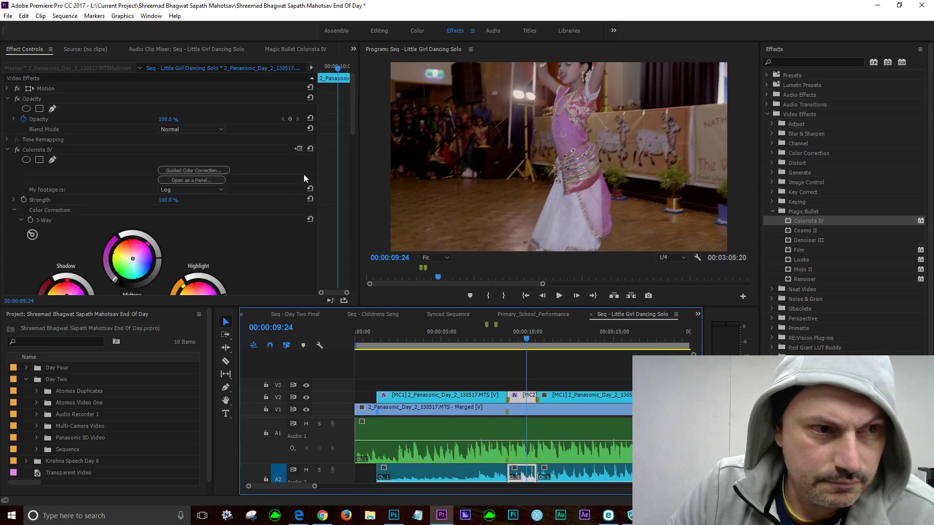
pyautogui.moveTo(352, 131); pyautogui.dragTo(364, 203)
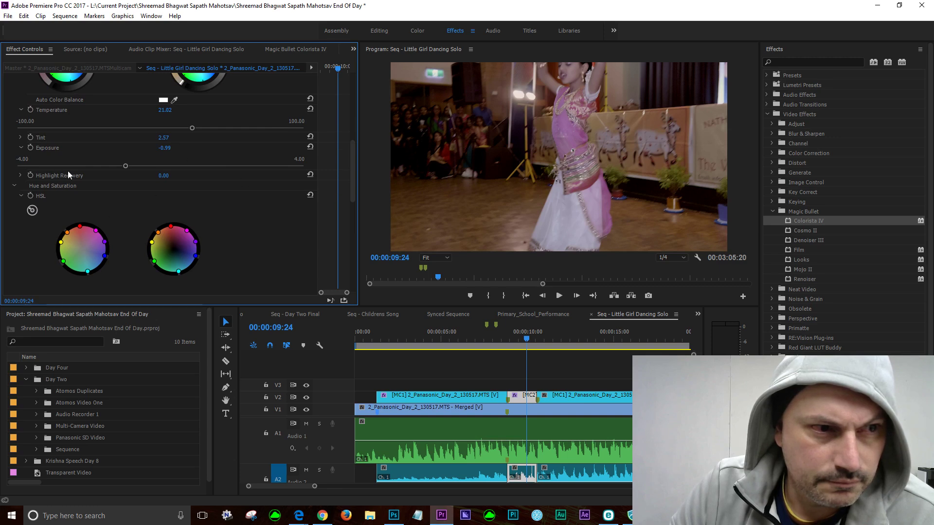
pyautogui.scroll(-3, 188, 205)
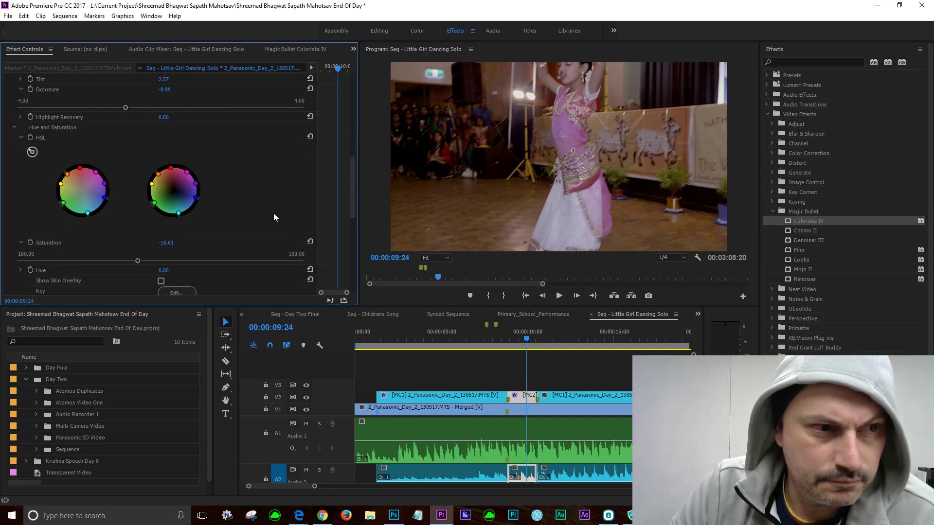
pyautogui.click(156, 261)
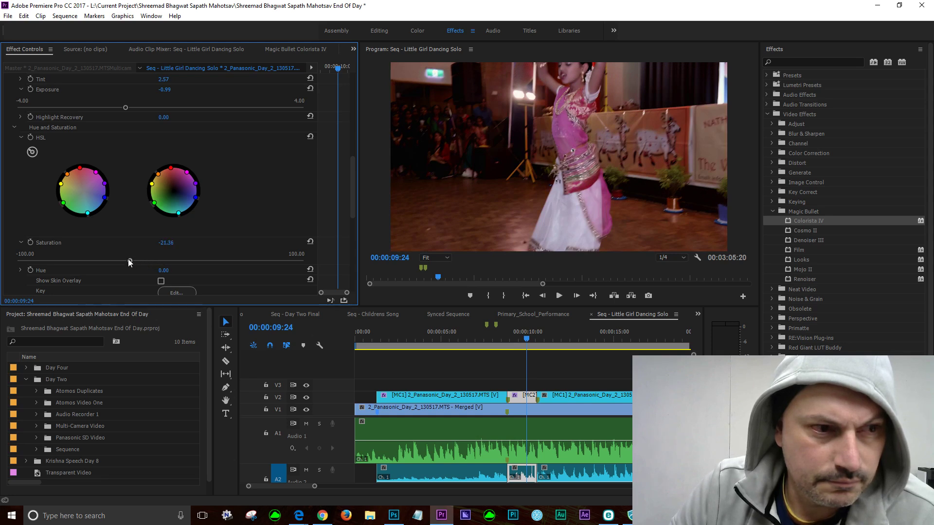
pyautogui.moveTo(157, 263); pyautogui.dragTo(195, 264)
pyautogui.moveTo(167, 264)
pyautogui.mouseDown()
pyautogui.moveTo(135, 262)
pyautogui.moveTo(155, 264)
pyautogui.mouseUp()
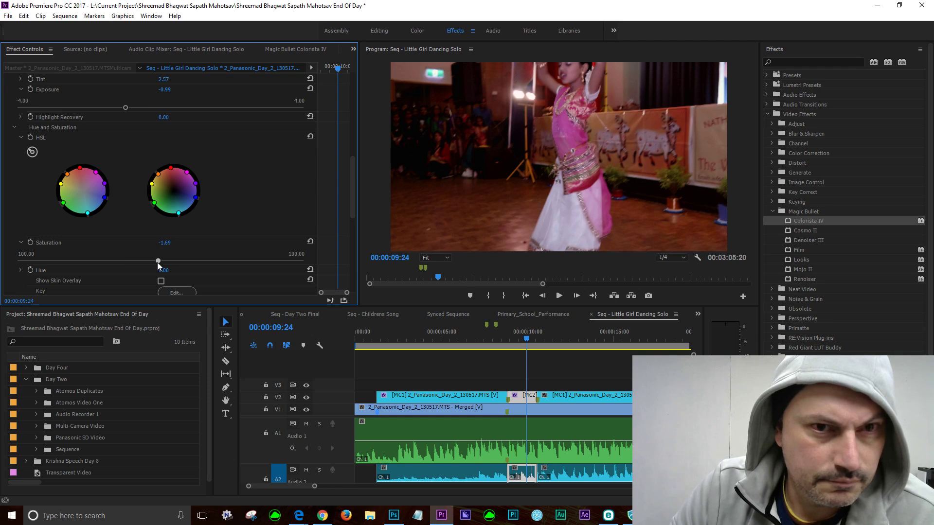
# Step: Set the first Panasonic clip's Colorista IV HSL Saturation to 9.83, judging it at 00:00:07:09
pyautogui.click(482, 339)
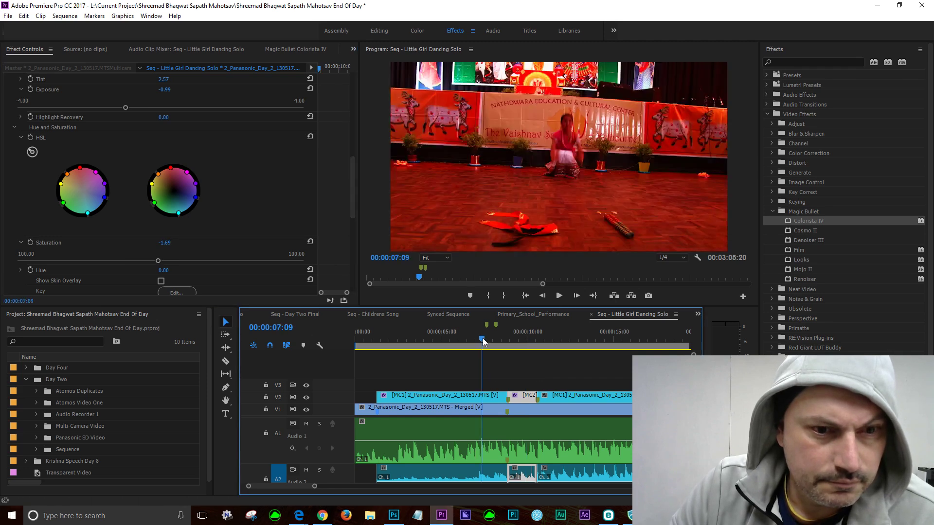
pyautogui.click(445, 399)
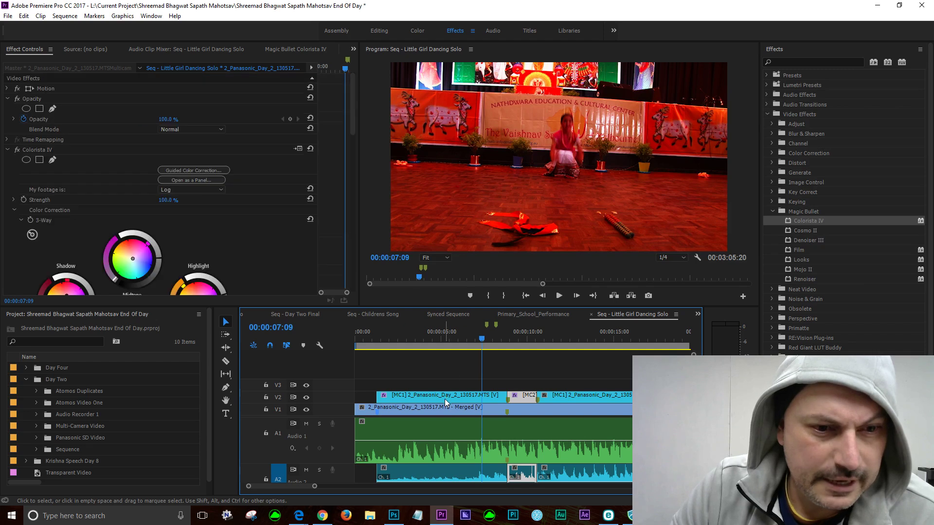
pyautogui.click(445, 399)
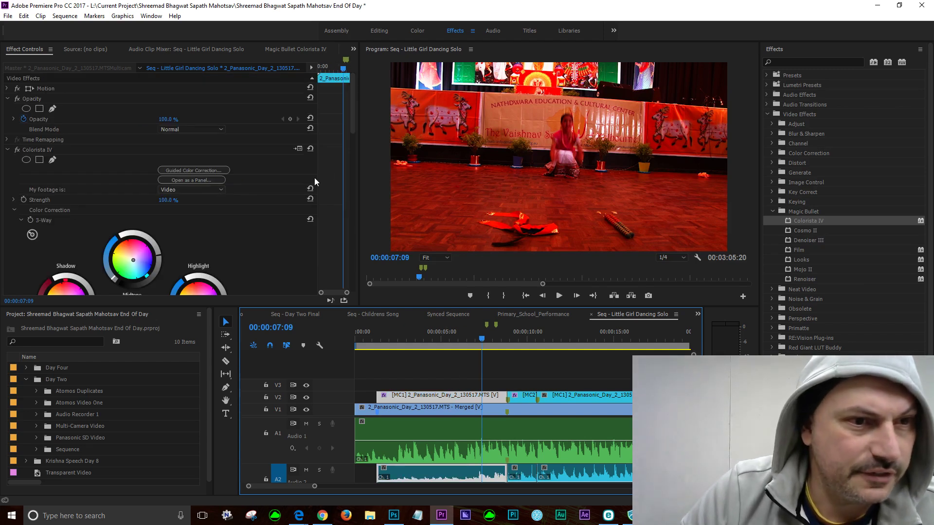
pyautogui.moveTo(352, 127); pyautogui.dragTo(379, 221)
pyautogui.moveTo(174, 238)
pyautogui.mouseDown()
pyautogui.moveTo(188, 239)
pyautogui.moveTo(171, 246)
pyautogui.mouseUp()
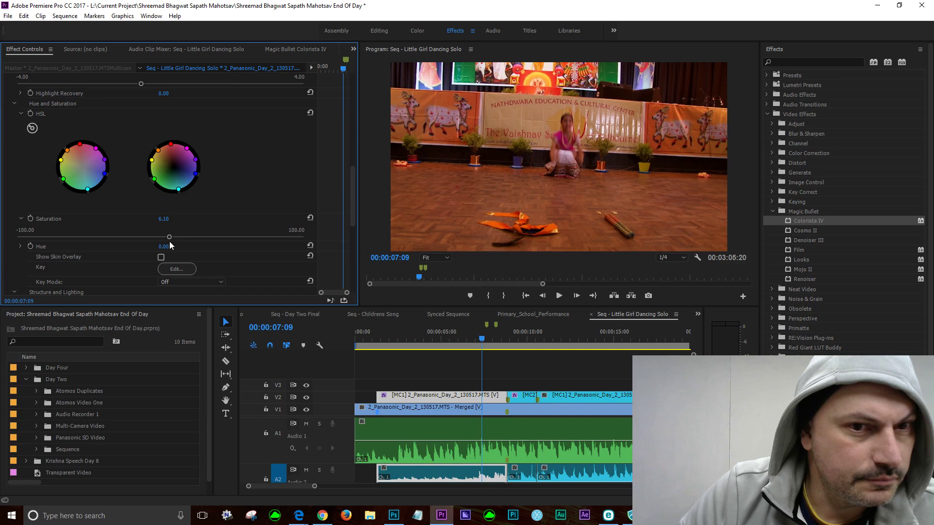
pyautogui.click(149, 237)
pyautogui.click(167, 237)
pyautogui.click(174, 237)
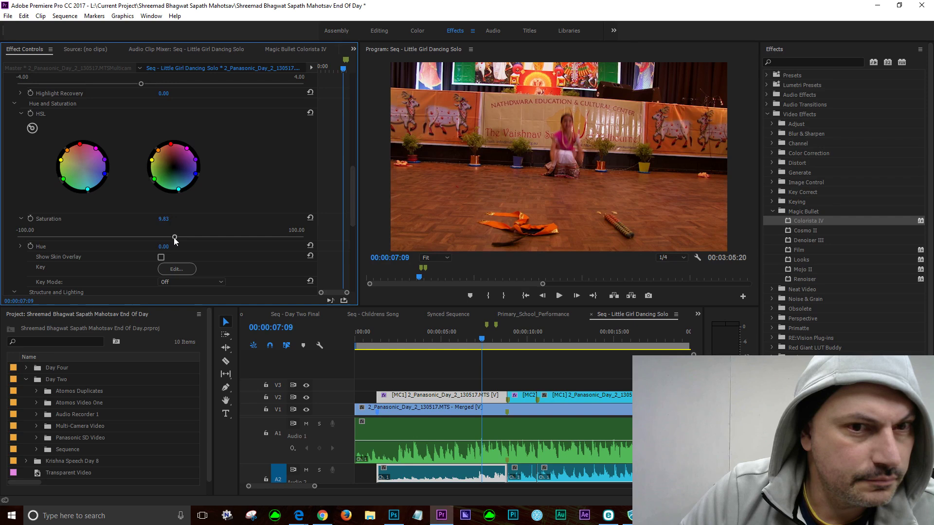
# Step: Select the MC2 clip at 00:00:09:10 and compare its look with the first Panasonic clip at 00:00:06:09
pyautogui.click(517, 336)
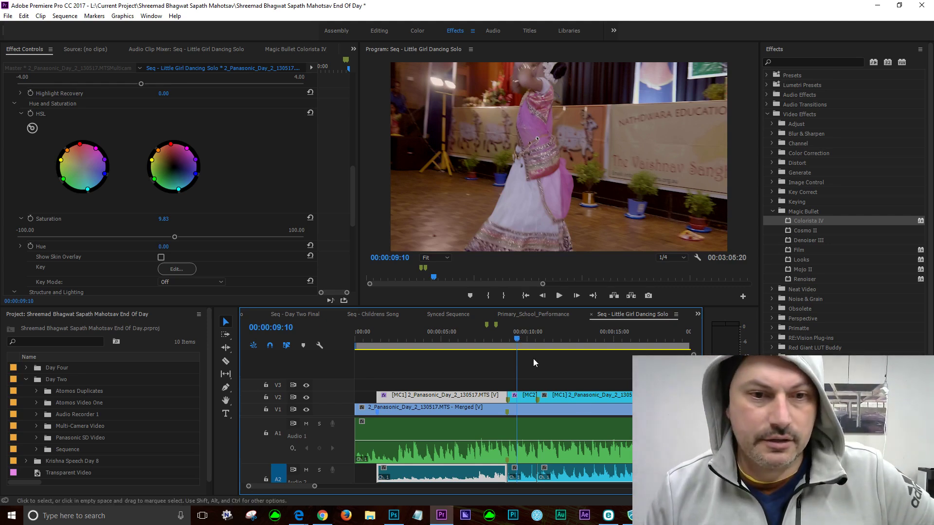
pyautogui.click(518, 396)
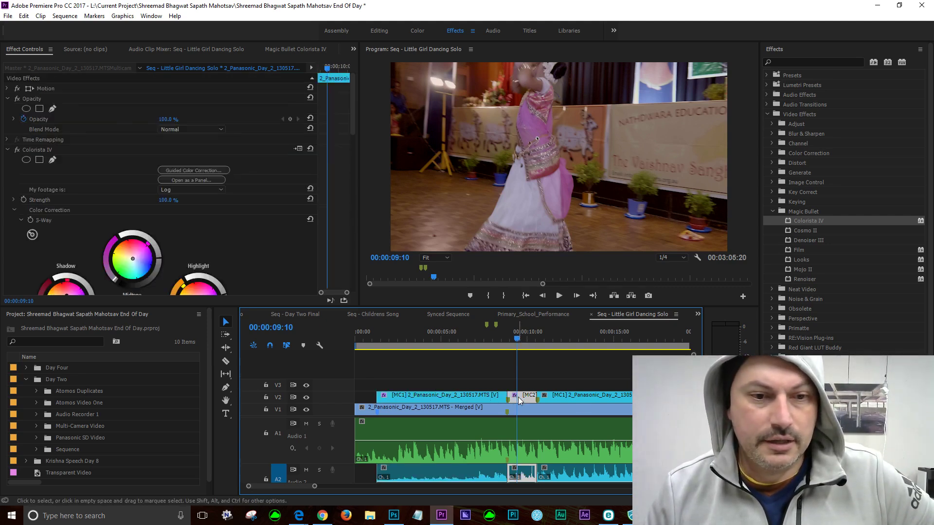
pyautogui.click(466, 337)
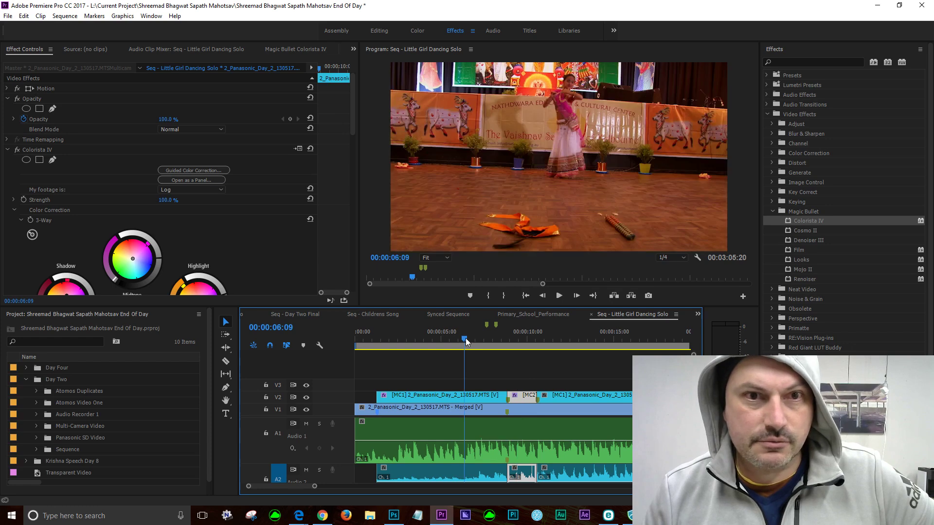
# Step: Compare the MC2 clip at 00:00:10:02 and 00:00:09:15 with the first Panasonic clip between 00:00:07:20 and 00:00:08:15
pyautogui.click(529, 339)
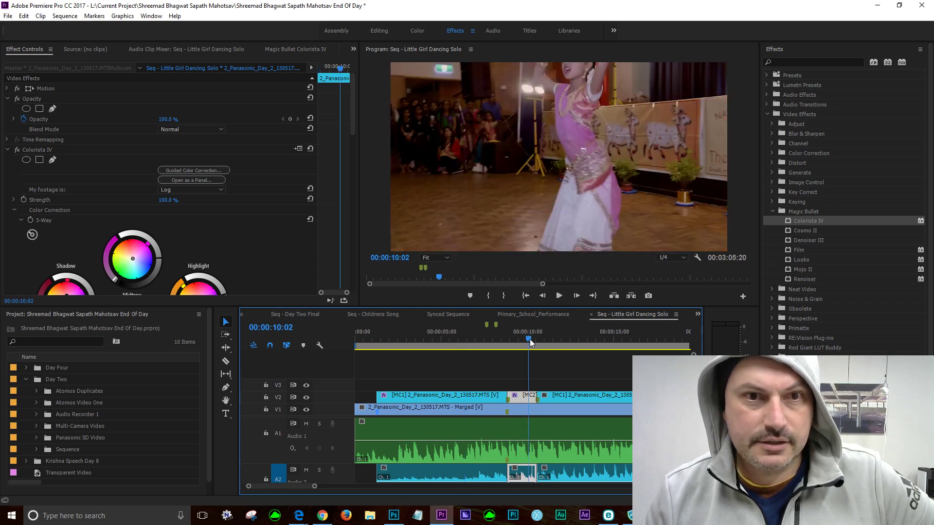
pyautogui.click(504, 339)
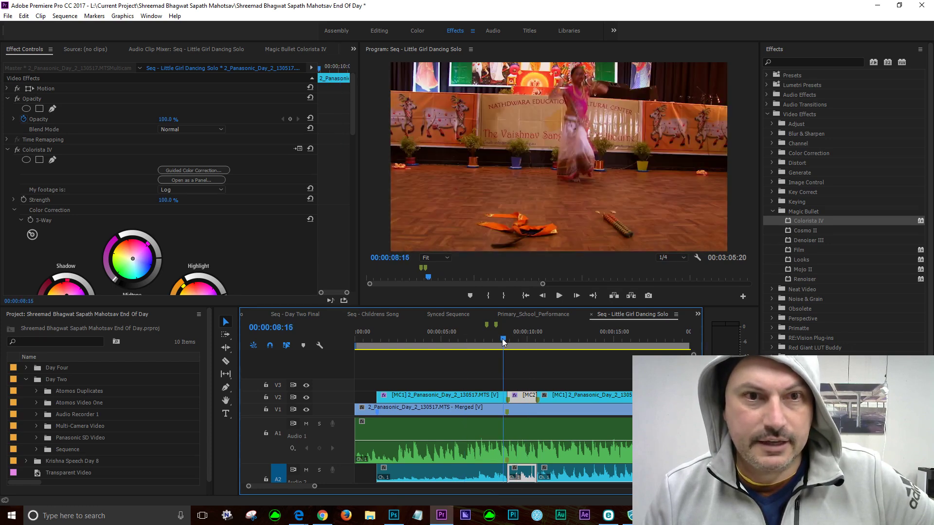
pyautogui.click(489, 340)
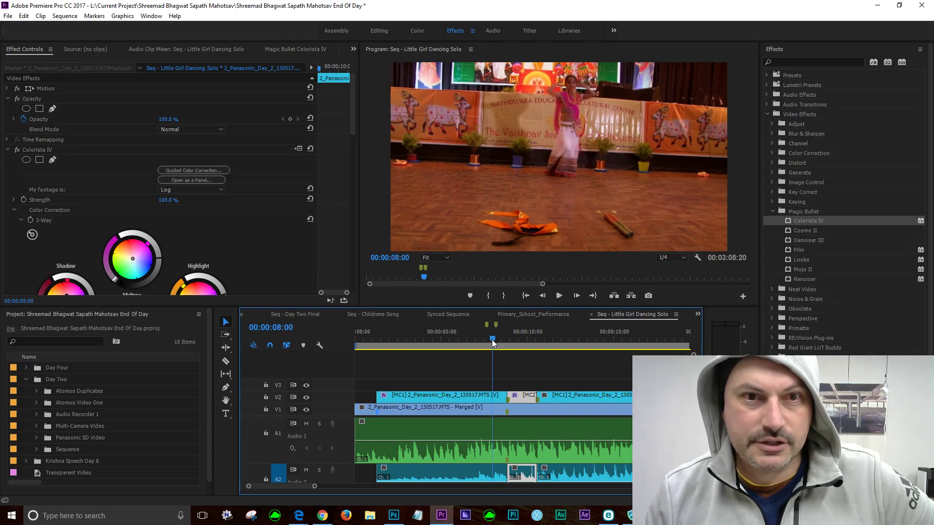
pyautogui.moveTo(488, 340); pyautogui.dragTo(520, 334)
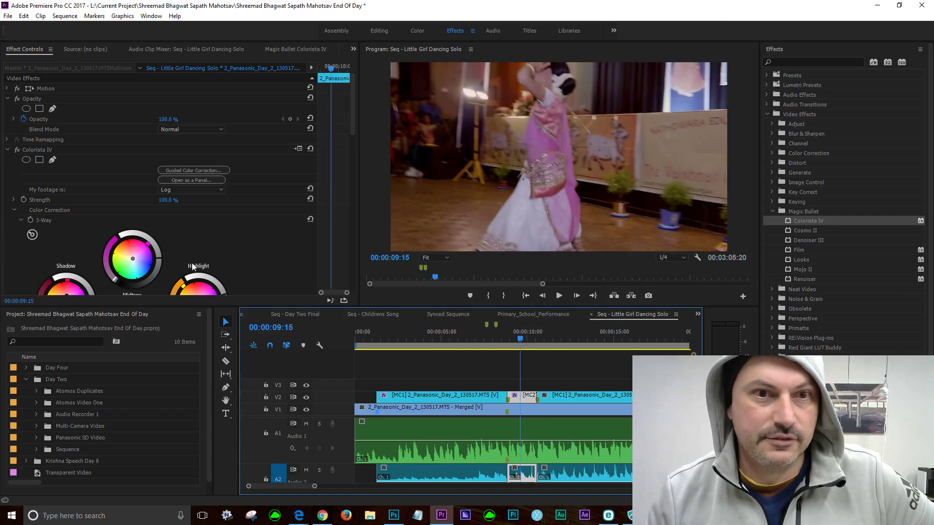
pyautogui.click(489, 339)
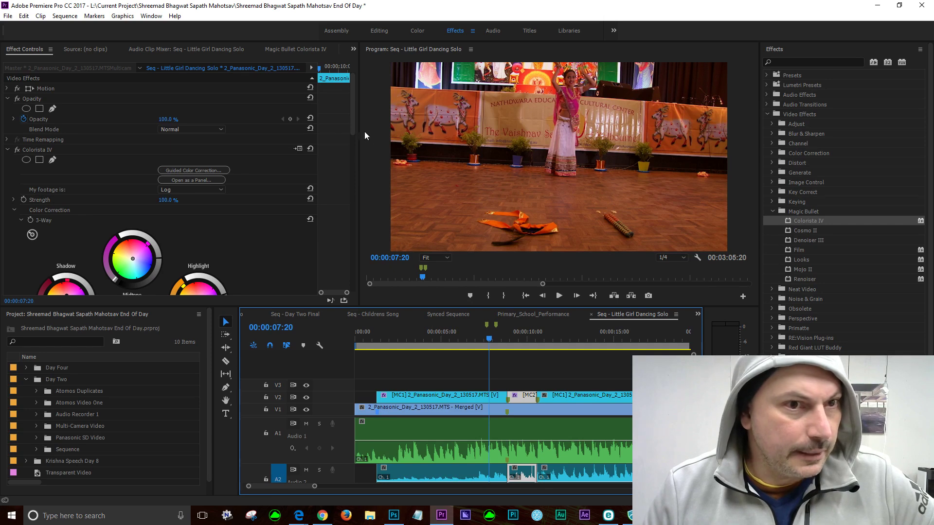
pyautogui.moveTo(351, 124); pyautogui.dragTo(363, 156)
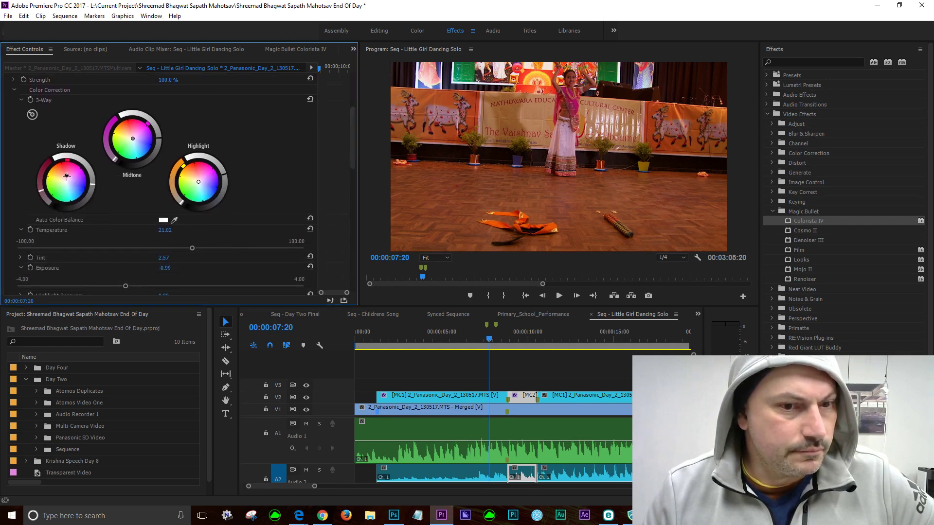
# Step: Set the first Panasonic clip's Colorista IV HSL Saturation to 4.75, and compare it with the MC2 clip at 00:00:09:15
pyautogui.click(448, 401)
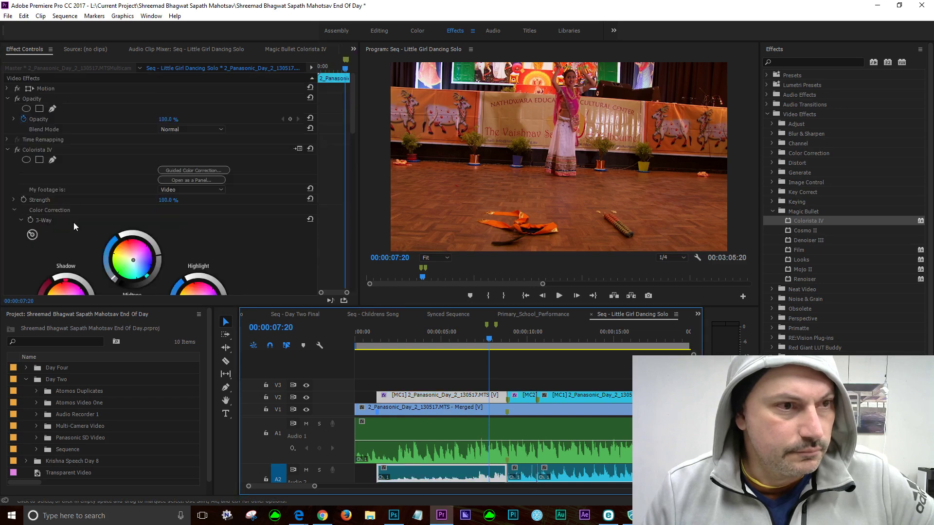
pyautogui.scroll(-2, 328, 194)
pyautogui.scroll(-2, 212, 242)
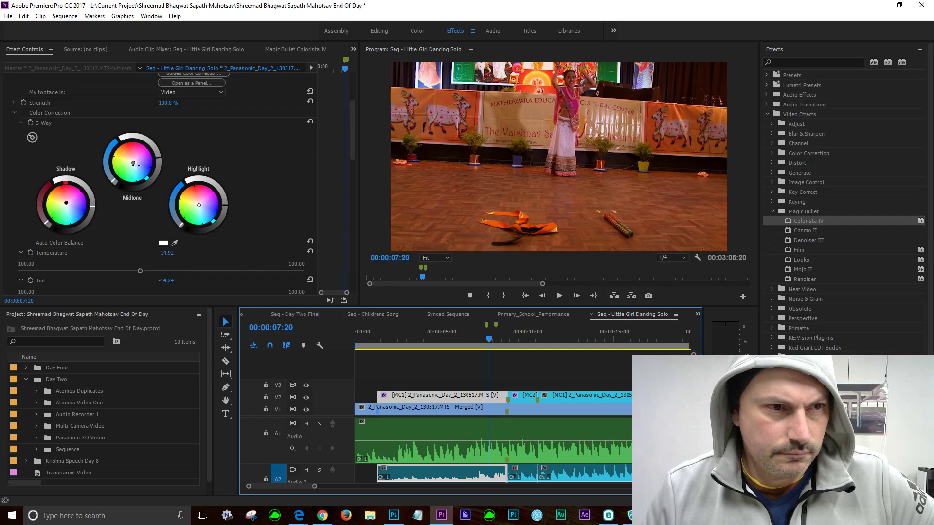
pyautogui.scroll(-2, 292, 184)
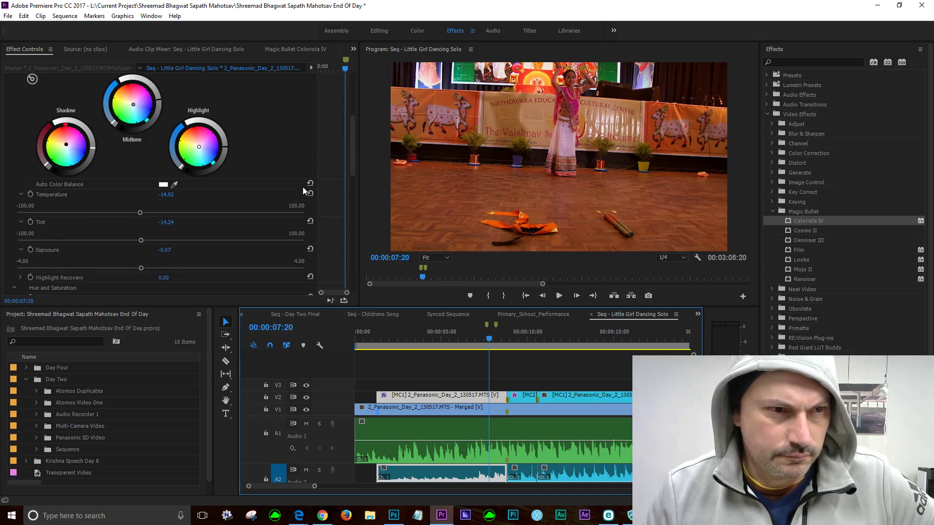
pyautogui.scroll(-2, 303, 190)
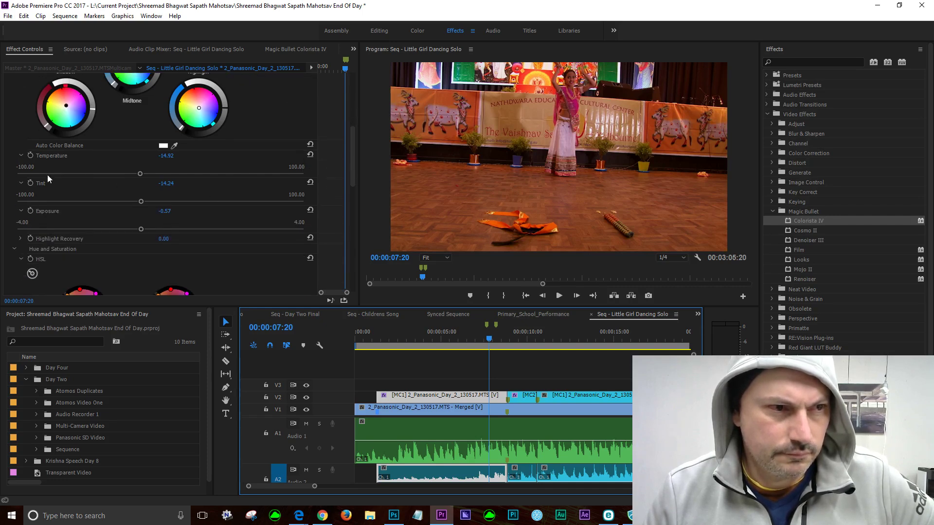
pyautogui.scroll(-2, 57, 211)
pyautogui.scroll(-2, 63, 215)
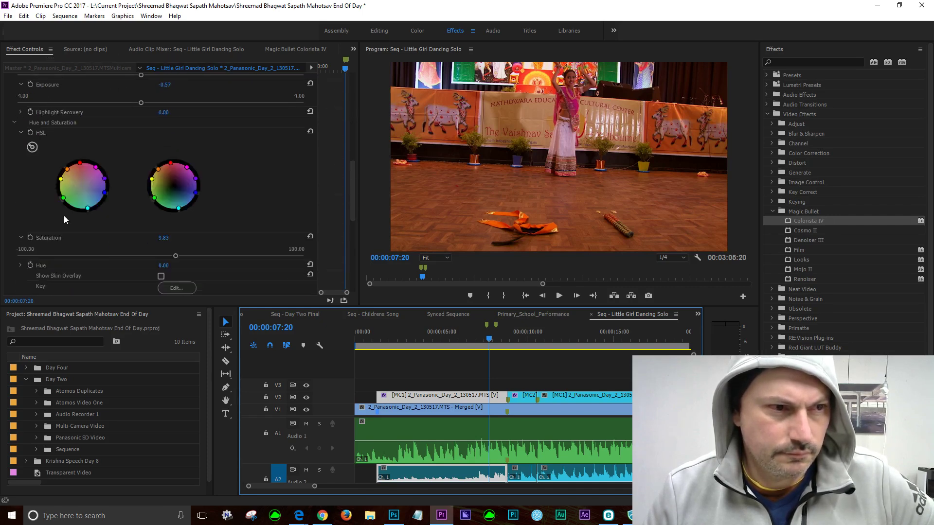
pyautogui.click(166, 255)
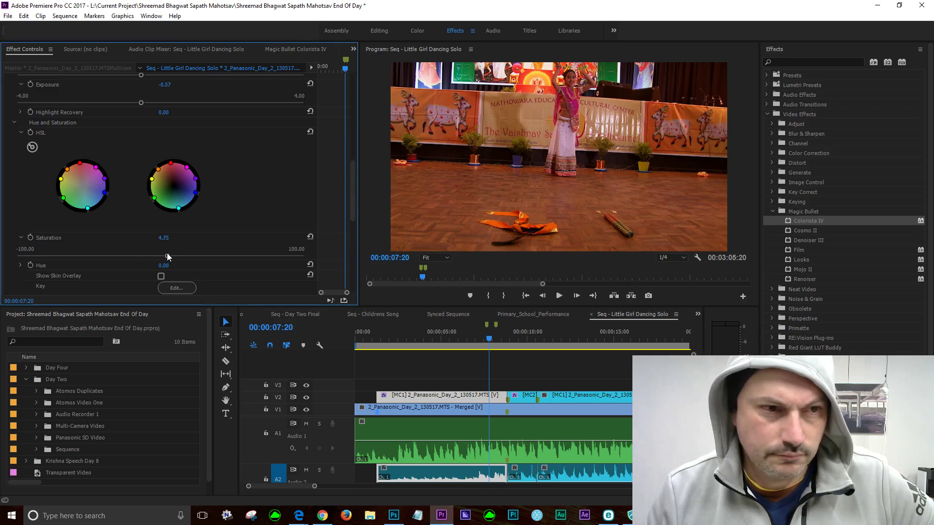
pyautogui.click(427, 334)
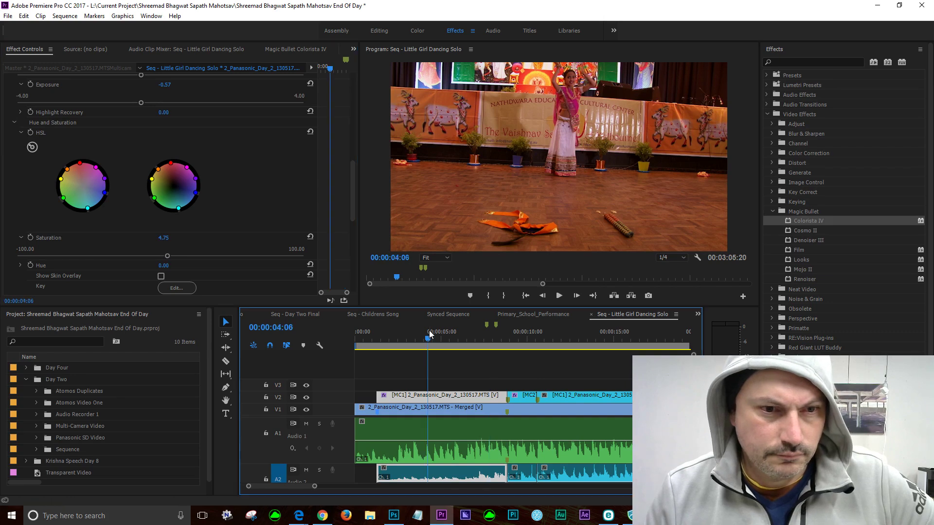
pyautogui.click(455, 338)
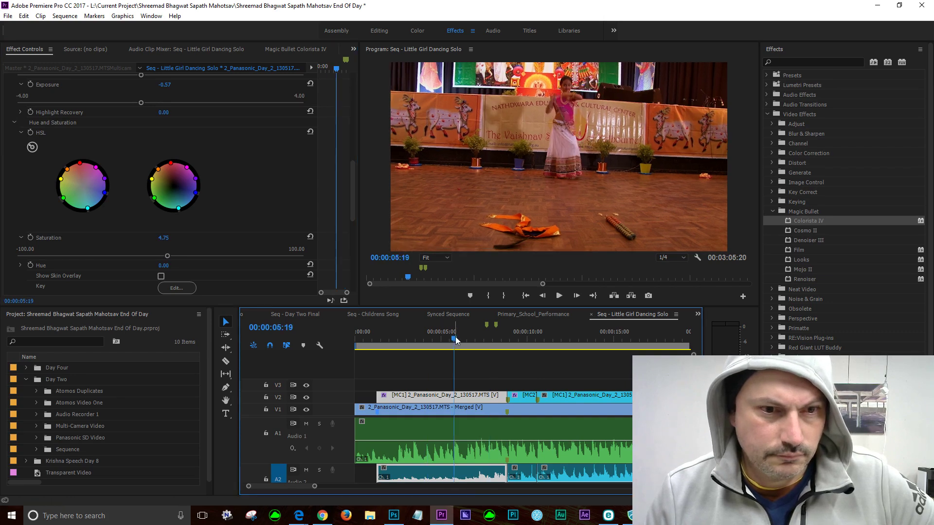
pyautogui.click(482, 340)
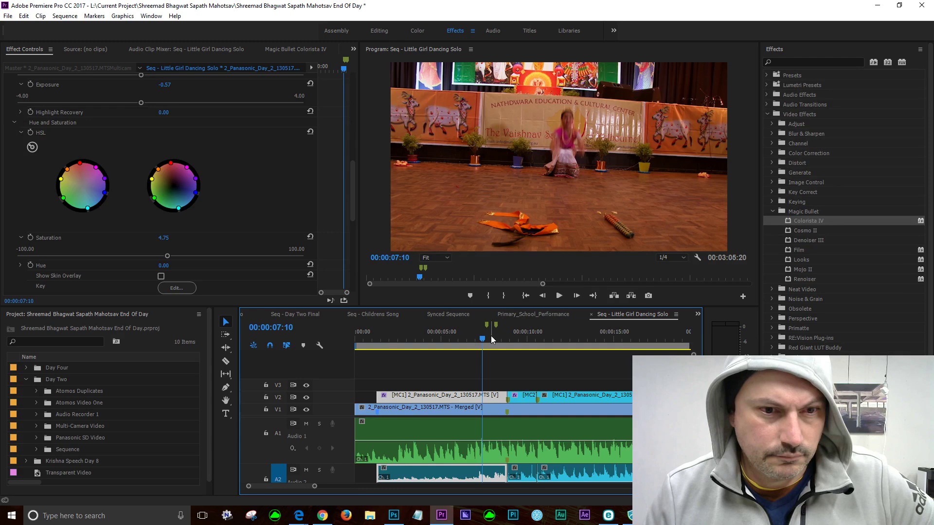
pyautogui.click(519, 340)
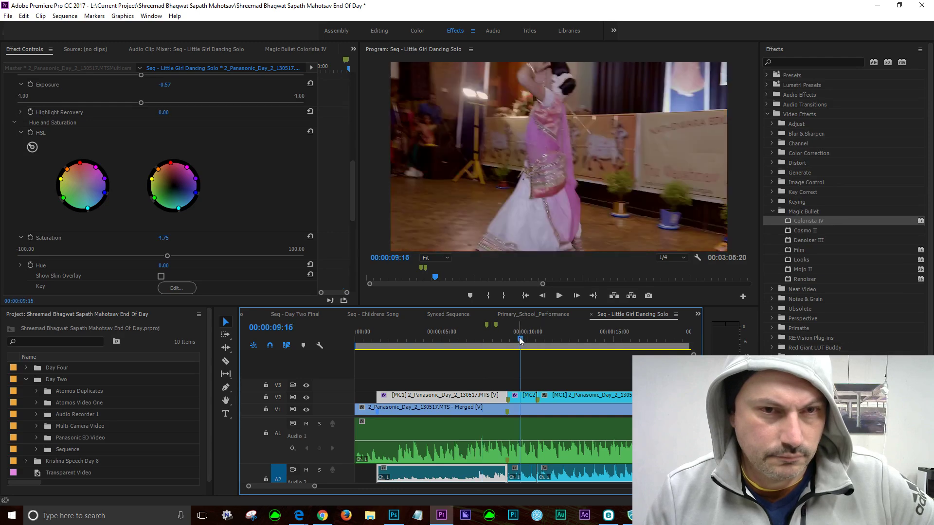
# Step: Set the MC2 clip's Colorista IV Temperature to 24.41, and compare it with the first Panasonic clip between 00:00:05:19 and 00:00:07:21
pyautogui.click(529, 395)
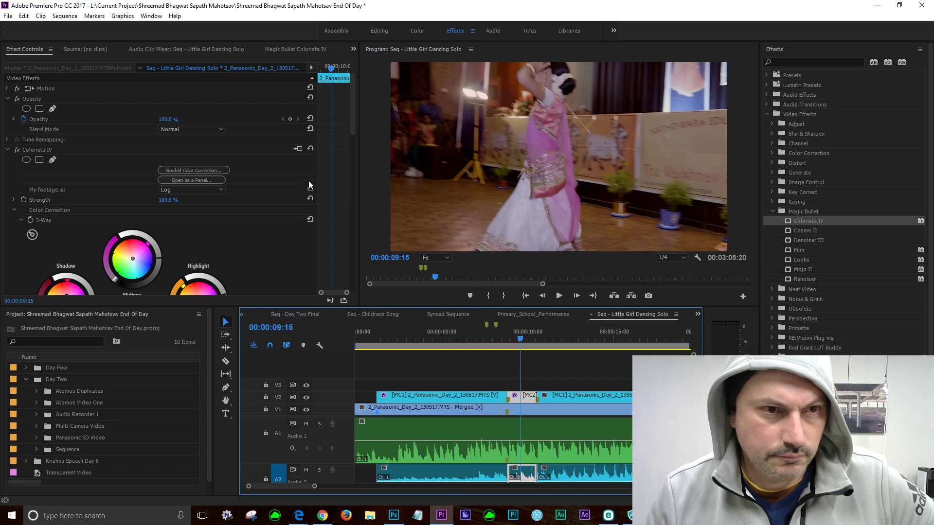
pyautogui.moveTo(353, 131); pyautogui.dragTo(366, 189)
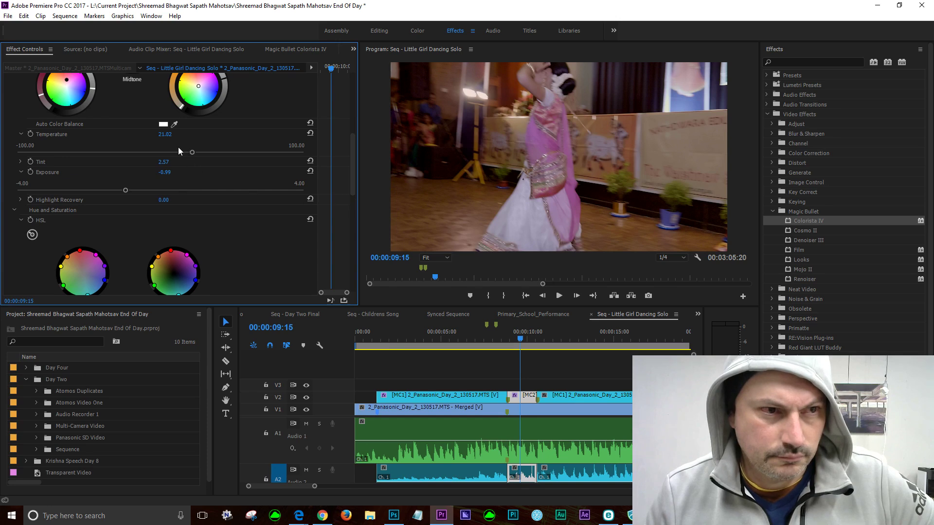
pyautogui.moveTo(151, 152); pyautogui.dragTo(139, 152)
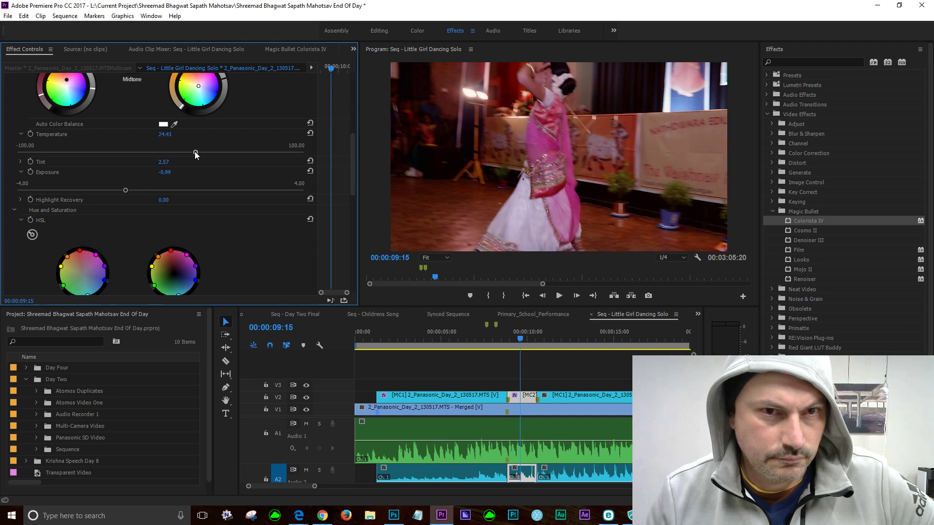
pyautogui.click(489, 338)
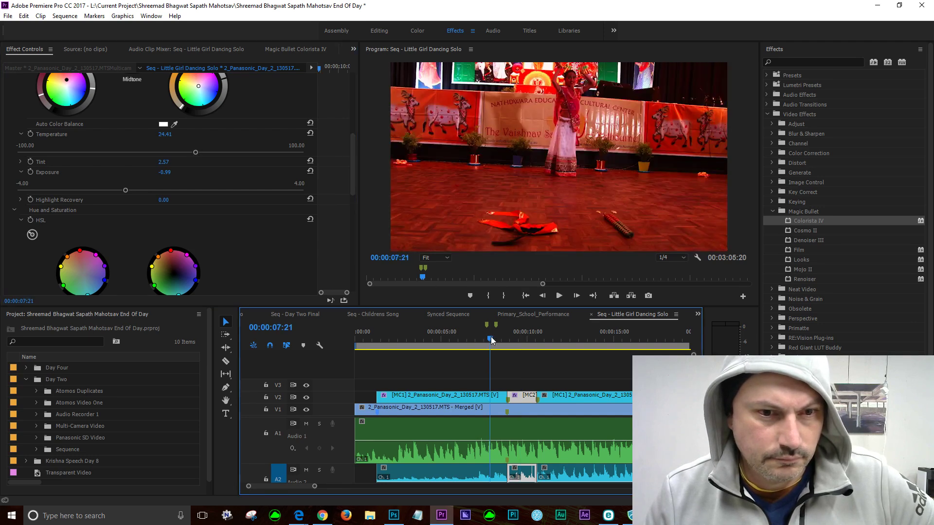
pyautogui.click(454, 339)
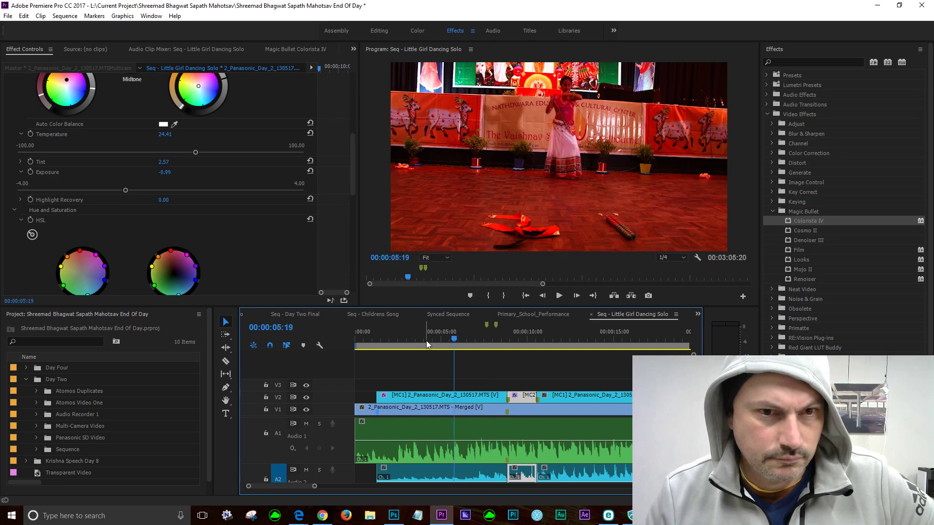
pyautogui.click(426, 340)
pyautogui.click(464, 341)
pyautogui.click(482, 340)
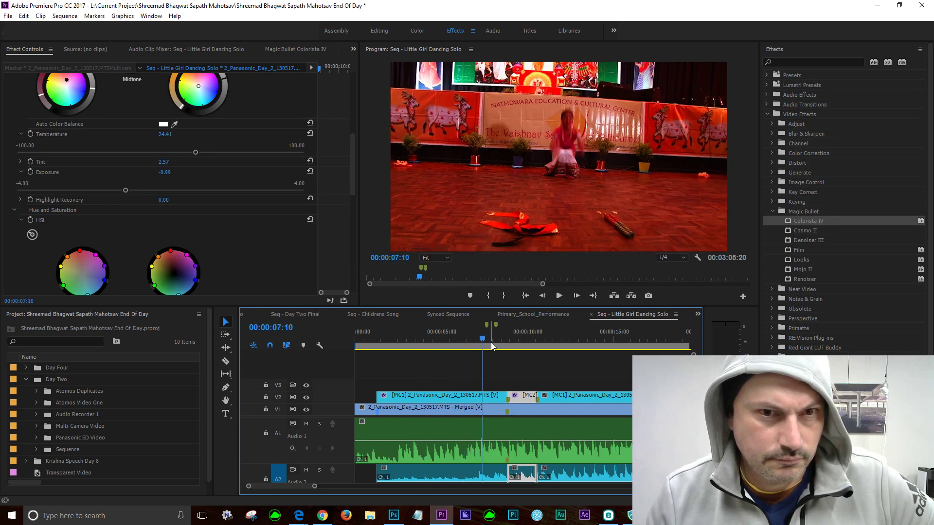
pyautogui.click(501, 342)
pyautogui.click(465, 340)
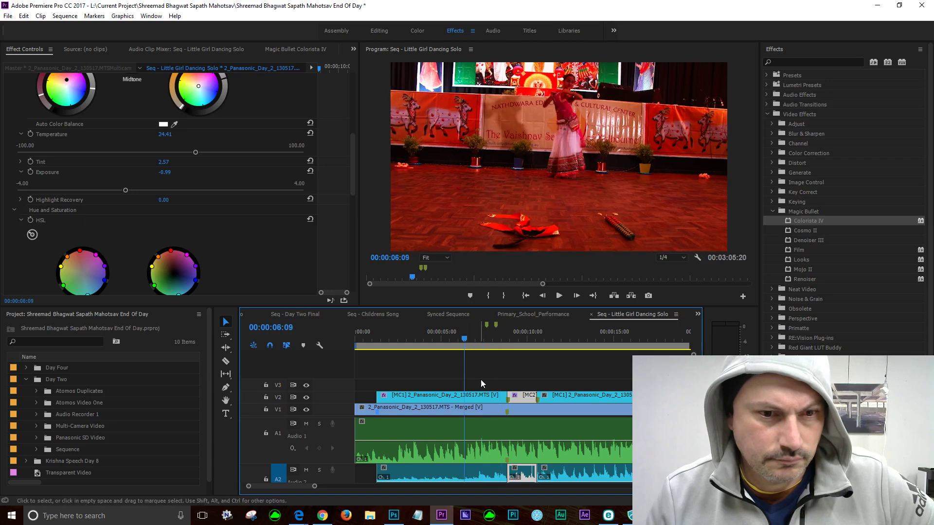
# Step: Set the first Panasonic clip's Colorista IV Temperature to -7.80 at 00:00:06:23, and compare it with the MC2 clip at 00:00:09:24
pyautogui.click(493, 398)
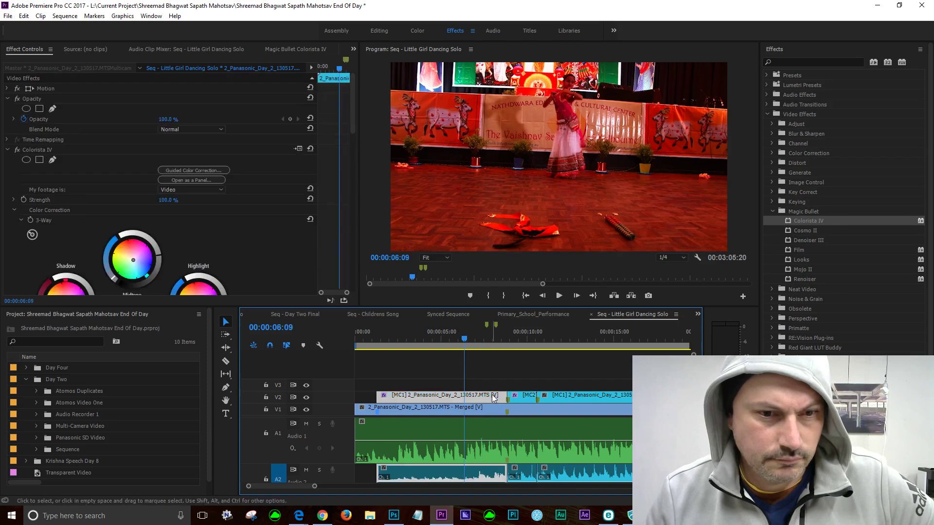
pyautogui.click(433, 338)
pyautogui.click(475, 340)
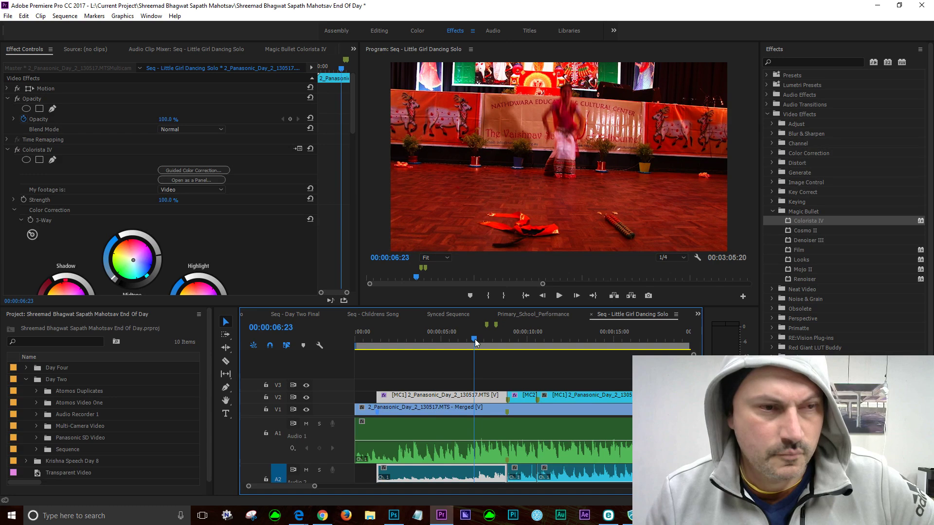
pyautogui.moveTo(354, 118); pyautogui.dragTo(375, 182)
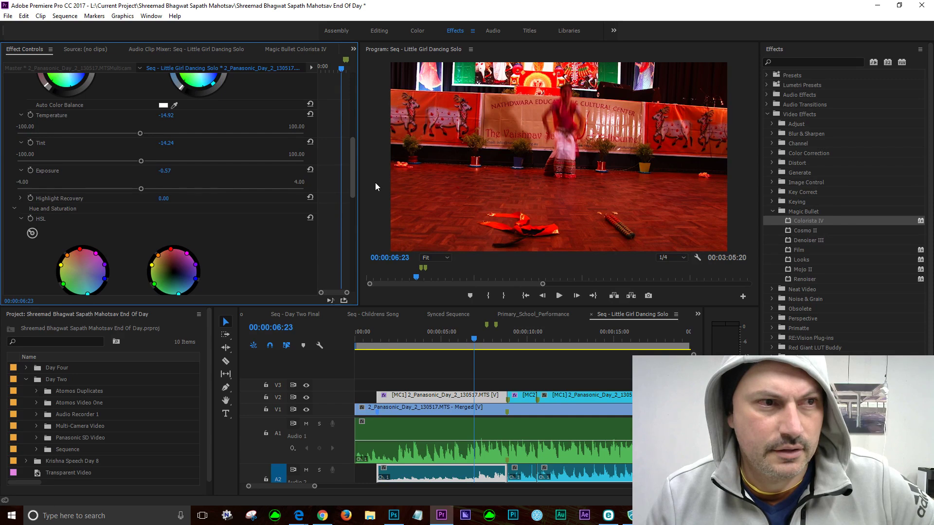
pyautogui.moveTo(375, 184); pyautogui.dragTo(401, 193)
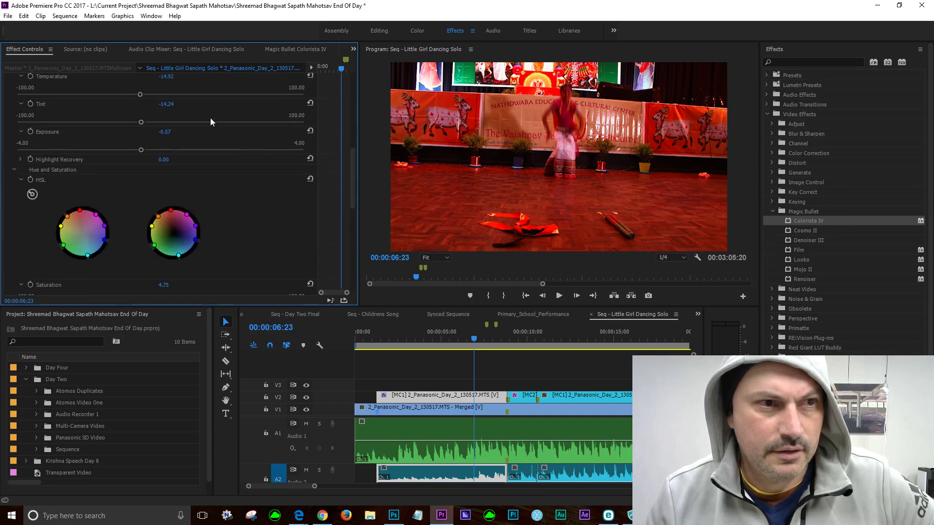
pyautogui.click(150, 93)
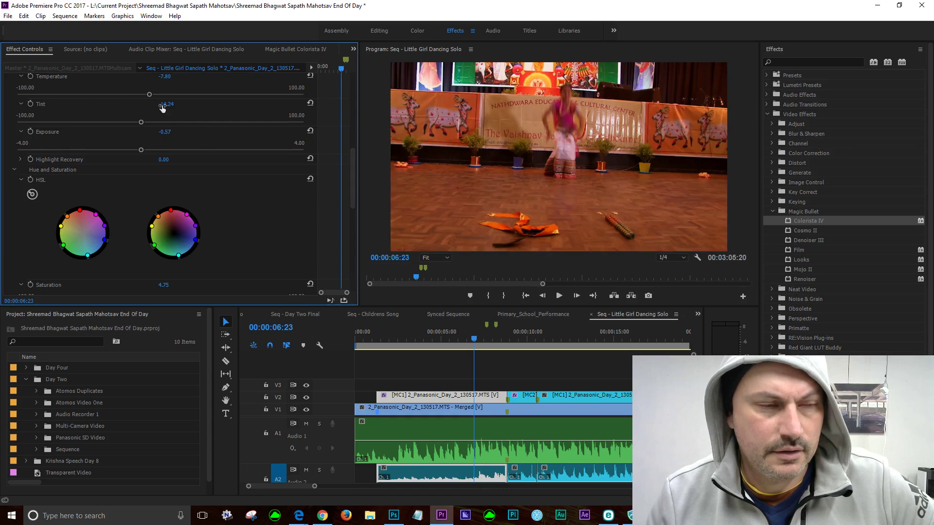
pyautogui.click(422, 340)
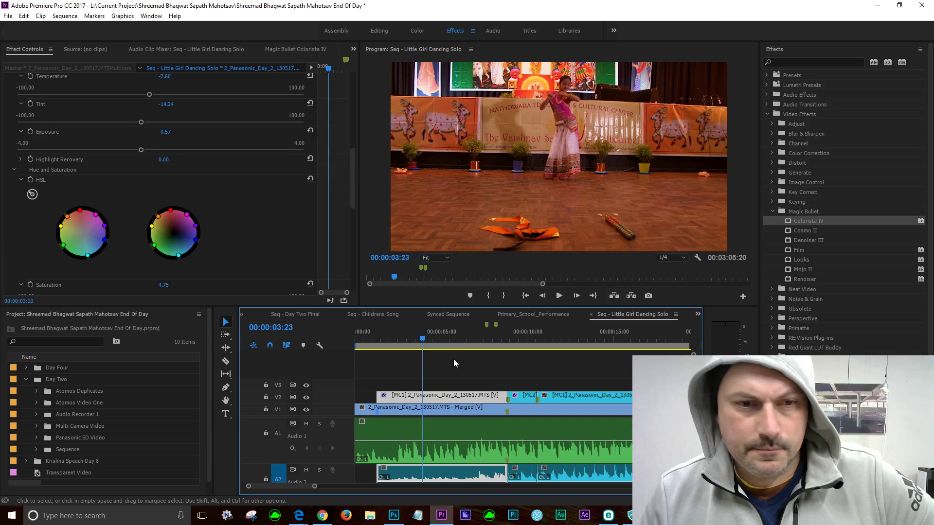
pyautogui.click(482, 339)
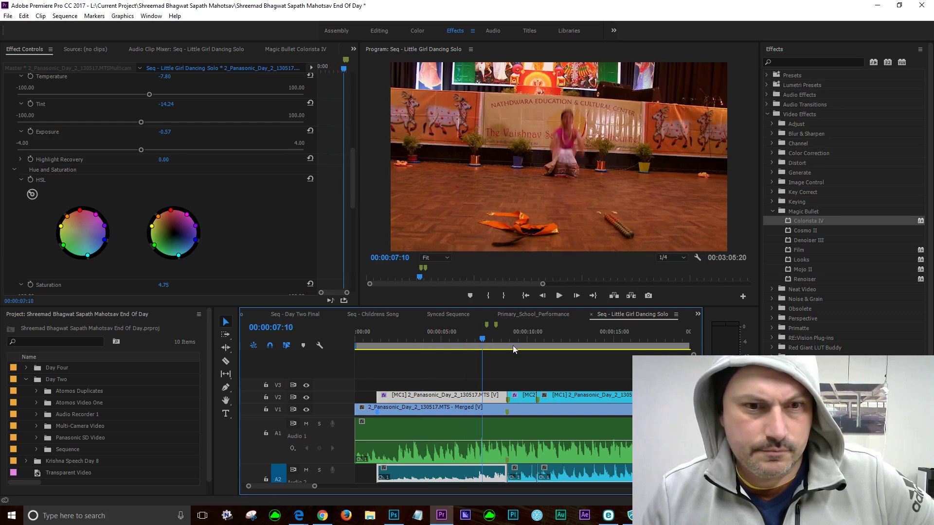
pyautogui.click(531, 340)
pyautogui.click(505, 339)
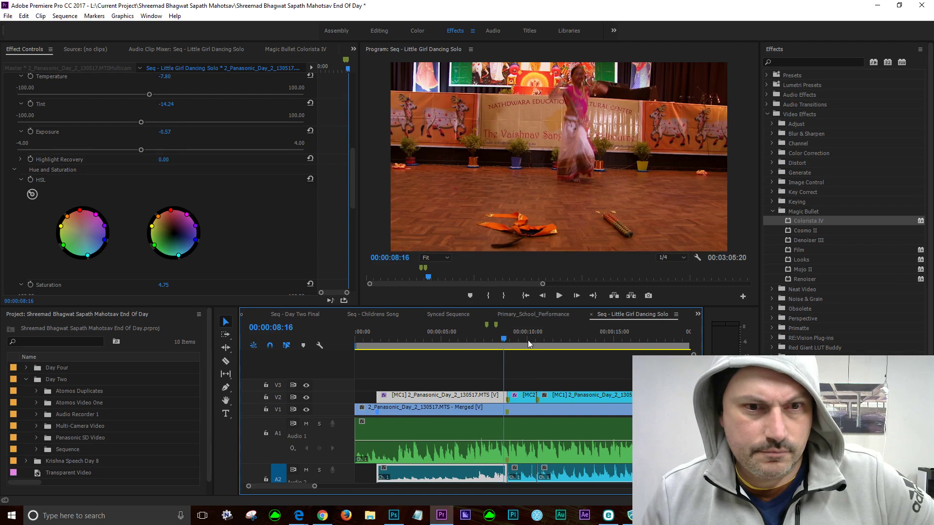
pyautogui.click(527, 340)
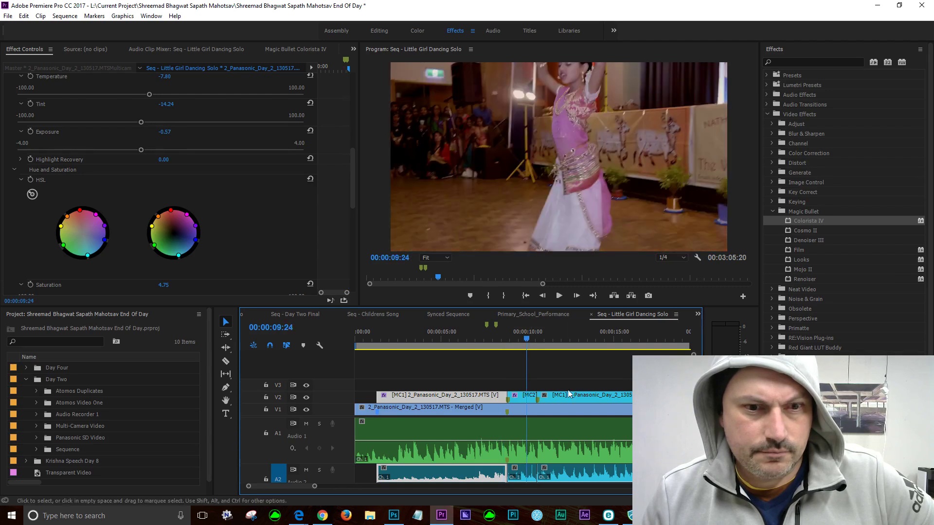
pyautogui.click(544, 366)
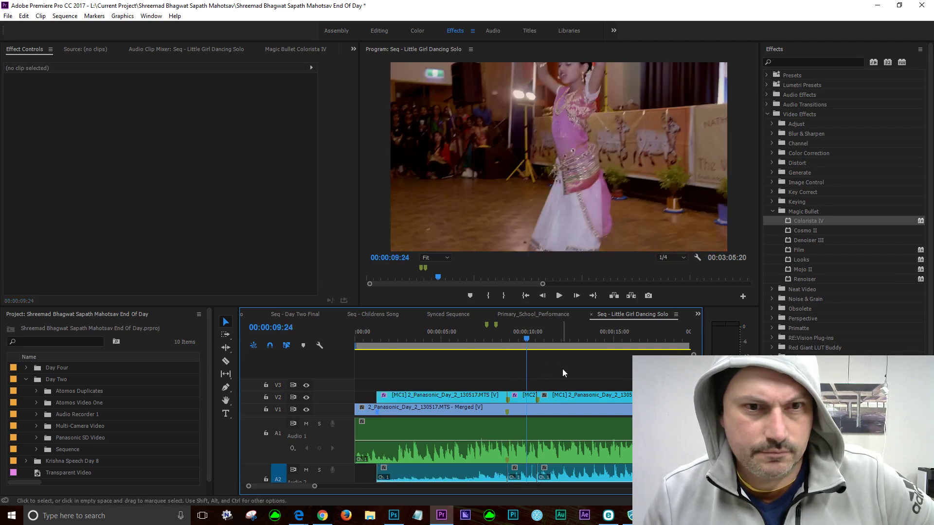
# Step: Set the MC2 clip's Colorista IV HSL Saturation to 4.07 at 00:00:09:24, and compare it with the first Panasonic clip at 00:00:06:16
pyautogui.click(513, 398)
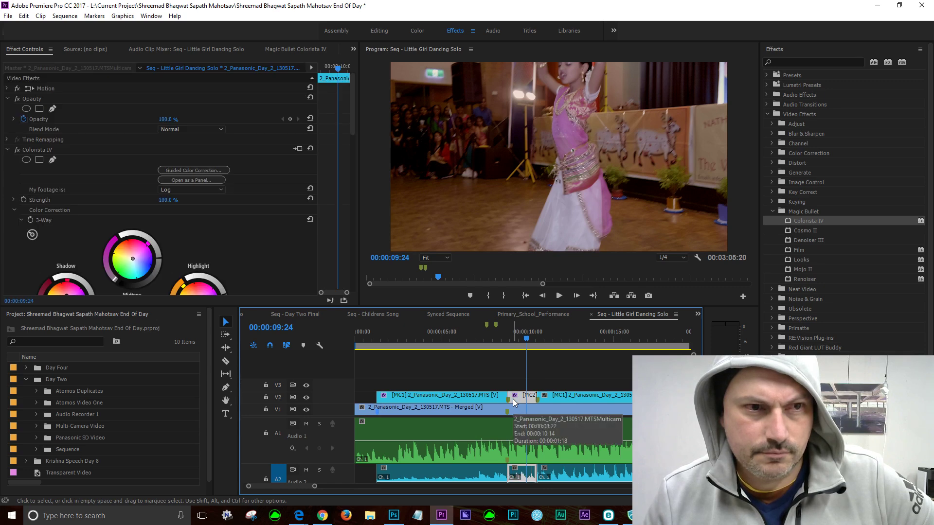
pyautogui.moveTo(350, 131); pyautogui.dragTo(298, 234)
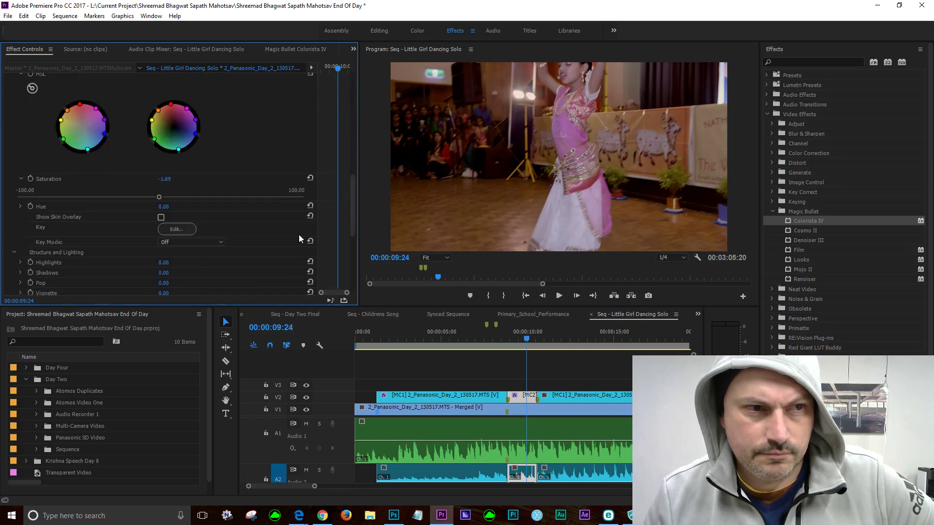
pyautogui.click(451, 369)
pyautogui.click(521, 396)
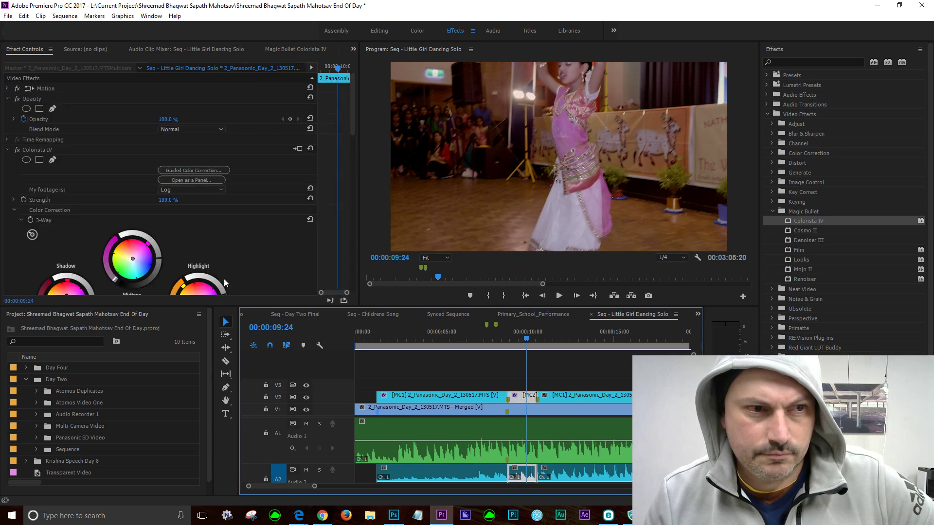
pyautogui.moveTo(352, 130); pyautogui.dragTo(378, 255)
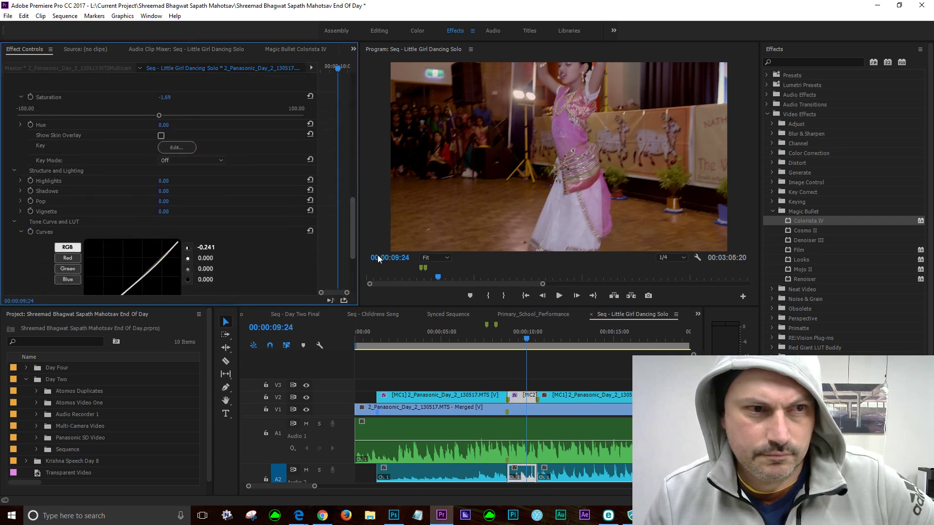
pyautogui.click(166, 116)
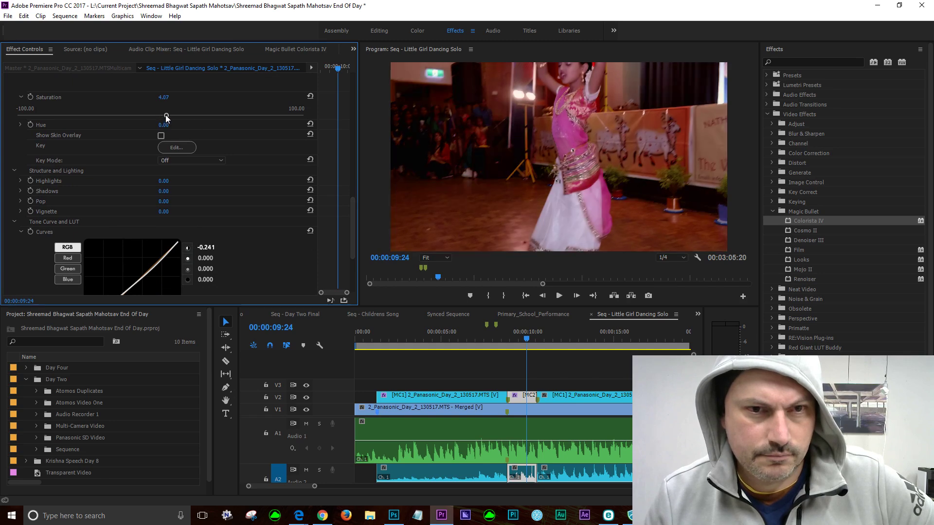
pyautogui.click(509, 364)
pyautogui.click(471, 342)
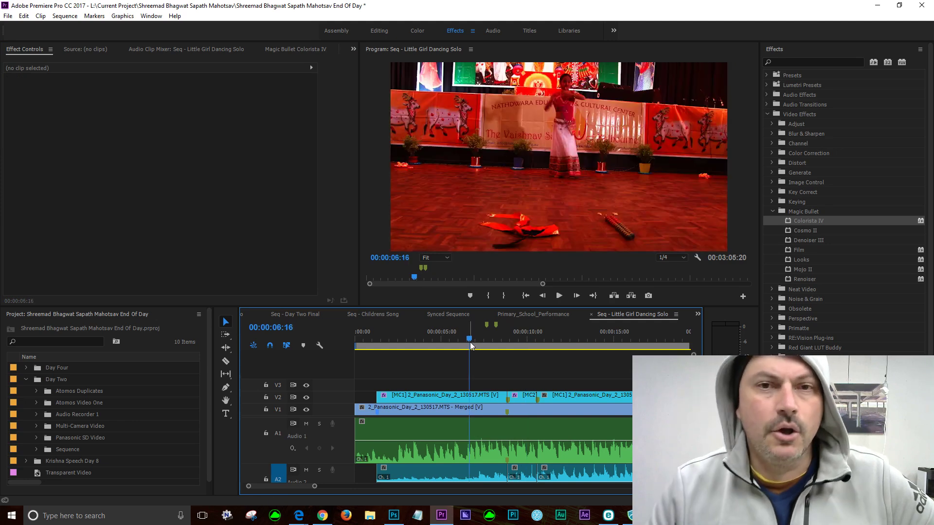